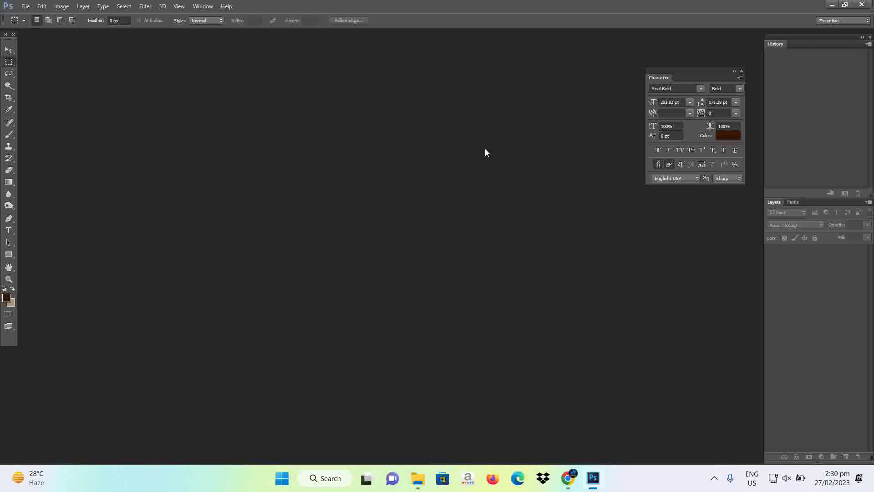
Open EYE EGYPT.psd in Photoshop from the design folder in Explorer.
click(411, 482)
click(482, 275)
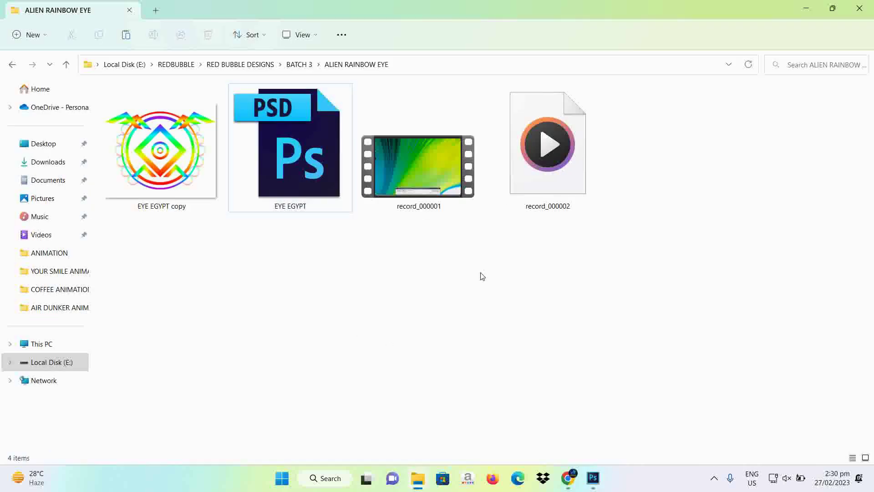
double_click(300, 151)
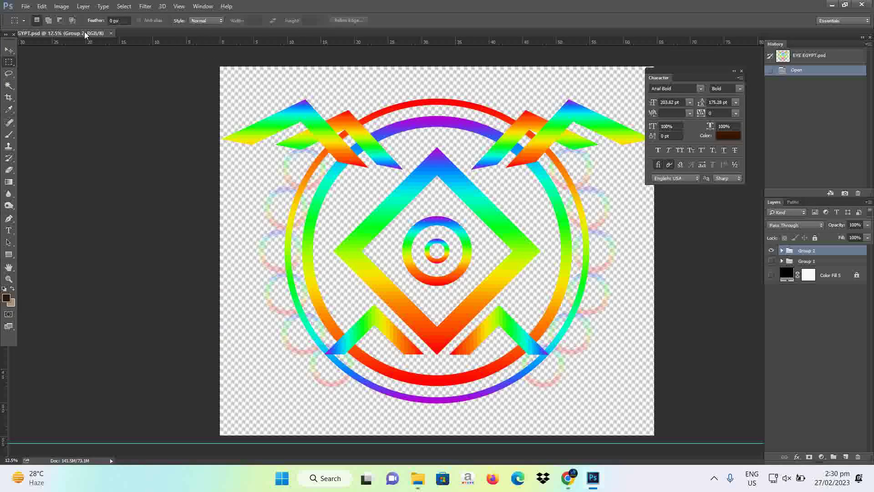
Float the EYE EGYPT document in its own window and delete Group 1.
drag(85, 35, 391, 51)
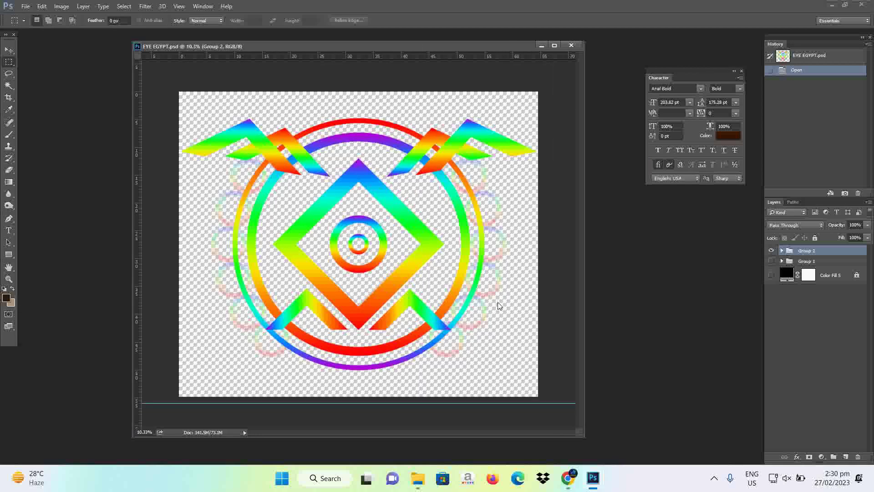
click(781, 261)
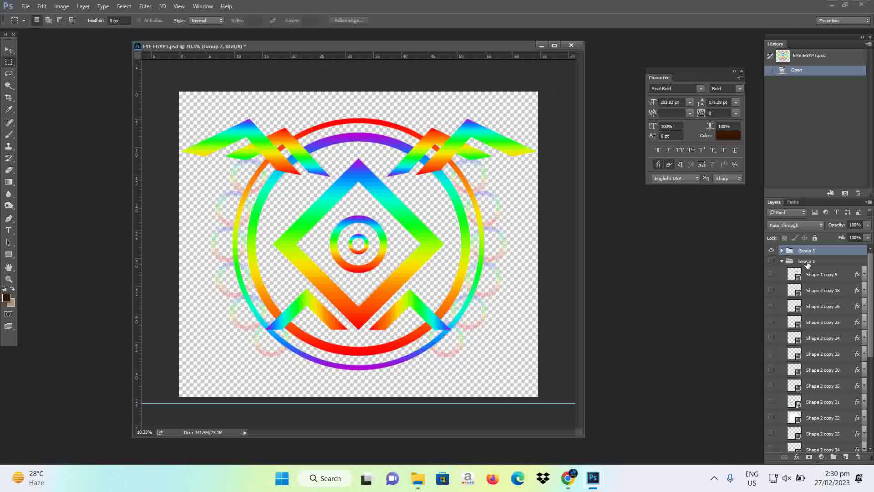
key(Delete)
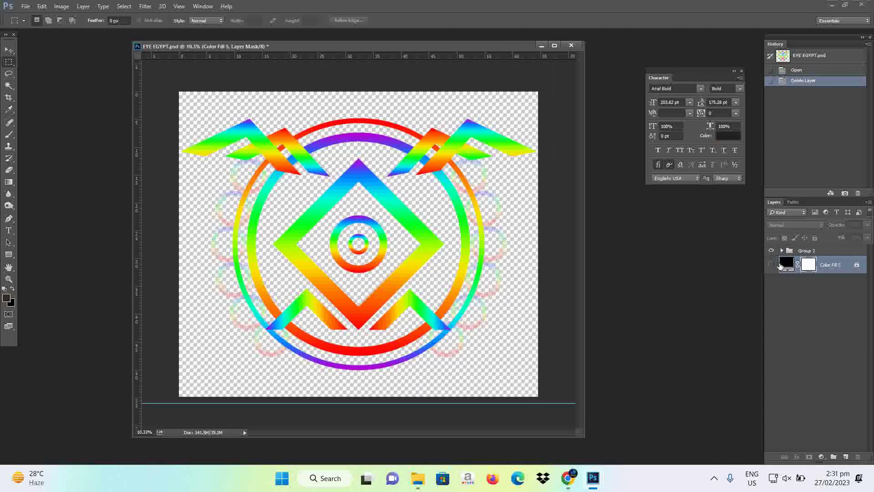
Open the CALENDAR ROCK MUSIC ADDICT PSD from BATCH 3 > ROCK MUSIC ADDICT.
click(417, 478)
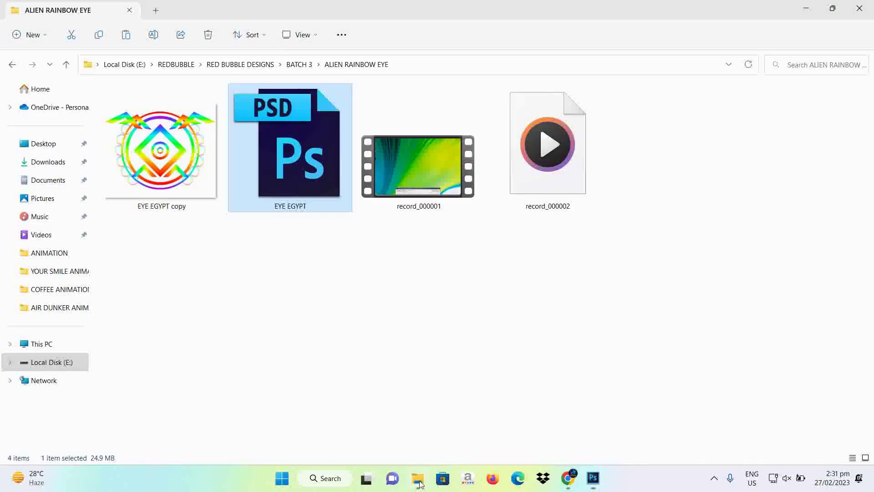
click(18, 67)
double_click(751, 129)
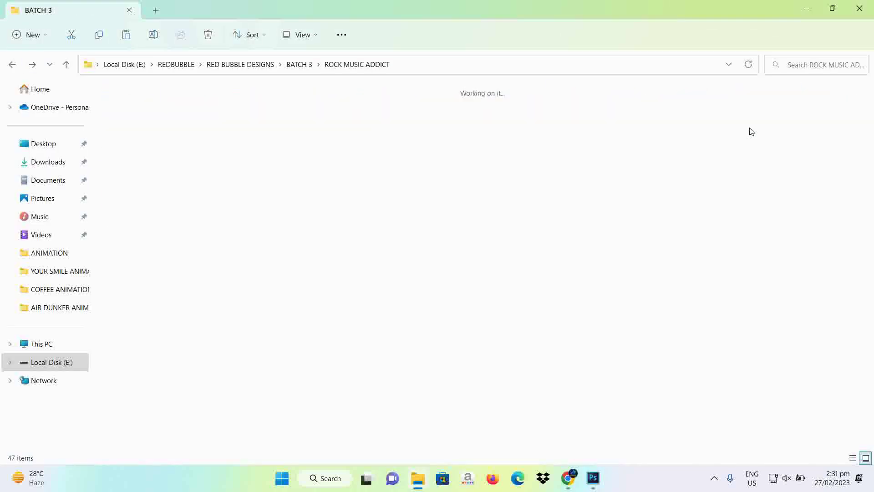
click(491, 273)
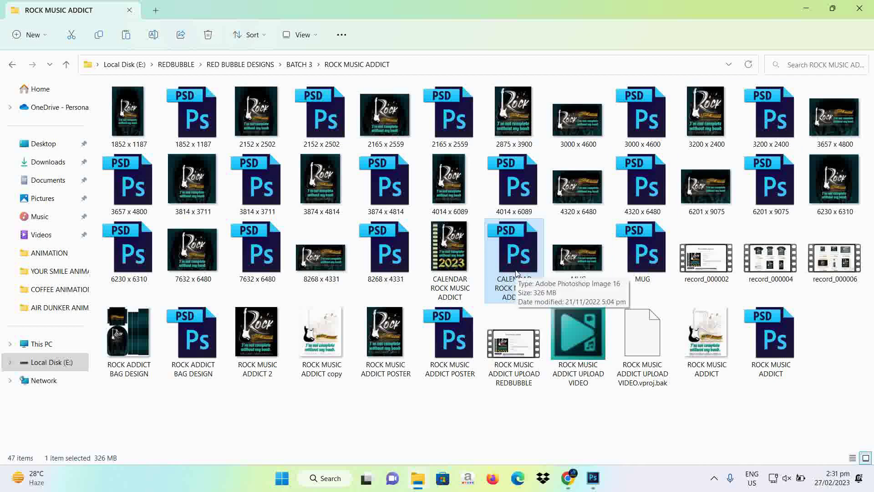
double_click(536, 296)
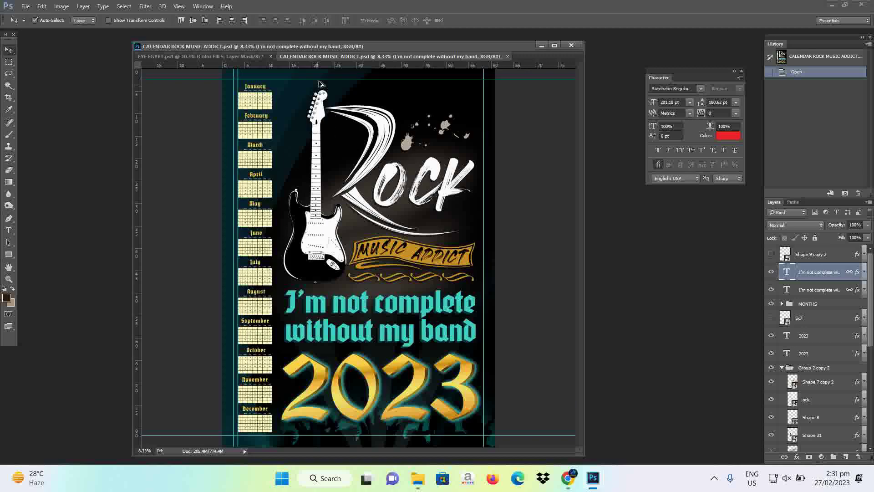
Arrange the EYE EGYPT and calendar windows side by side, zooming out on the calendar.
drag(229, 46, 428, 116)
drag(413, 45, 280, 29)
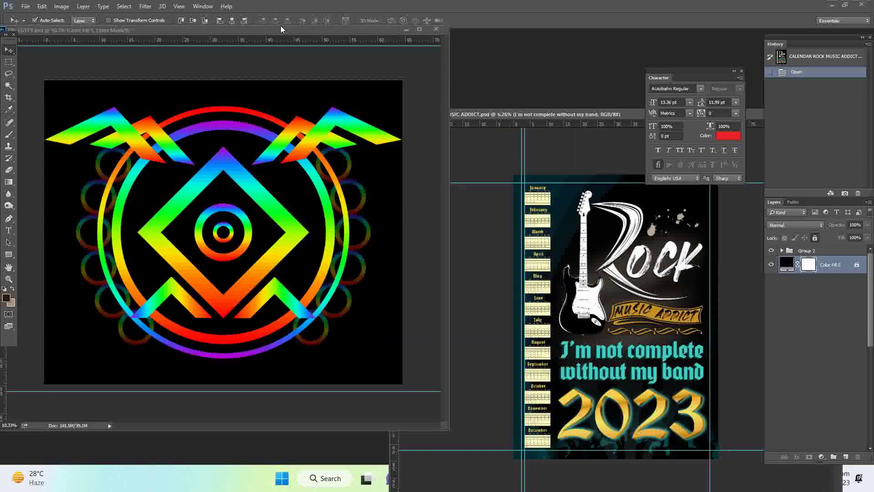
click(471, 113)
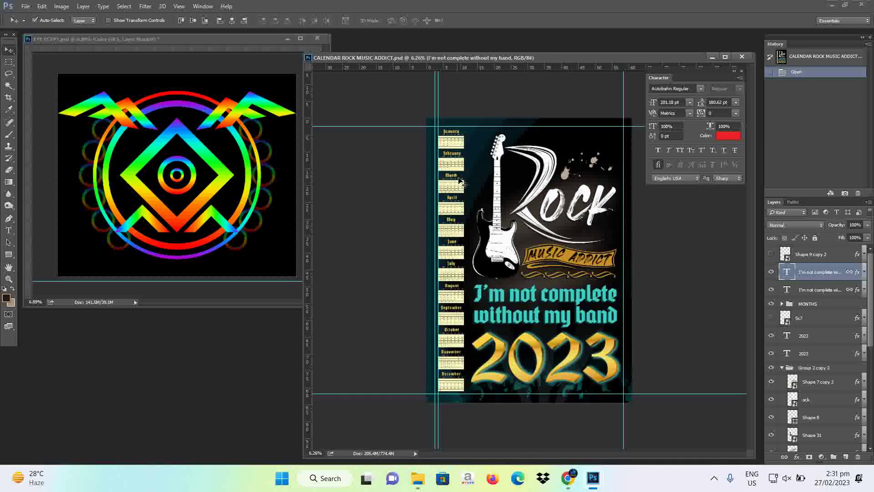
key(ctrl+minus)
Check the calendar's canvas size in pixels (7200 × 9969) and cancel without changes.
key(ctrl+alt+c)
click(648, 304)
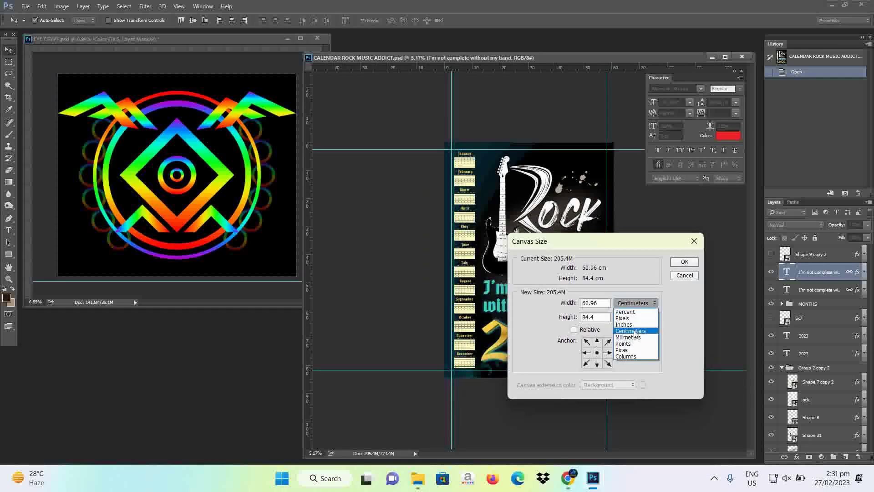
click(636, 317)
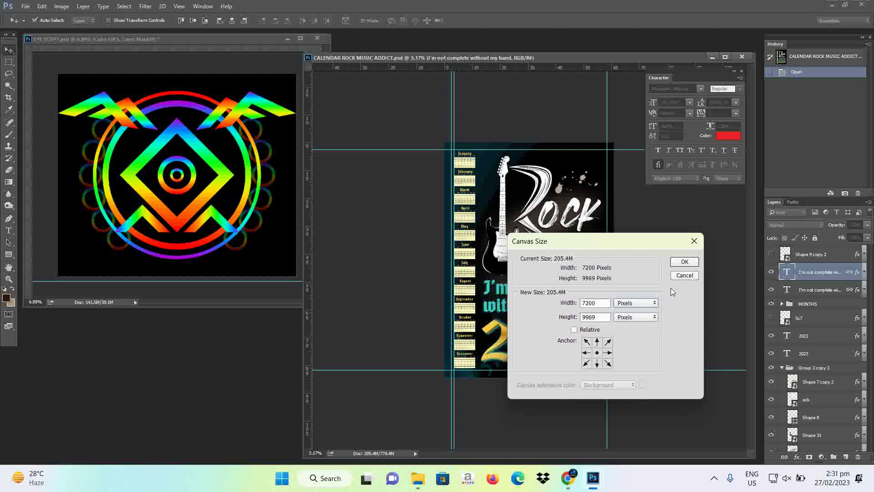
click(682, 276)
Bring up EYE EGYPT's Image Size settings with units set to pixels.
click(246, 191)
key(ctrl+alt+i)
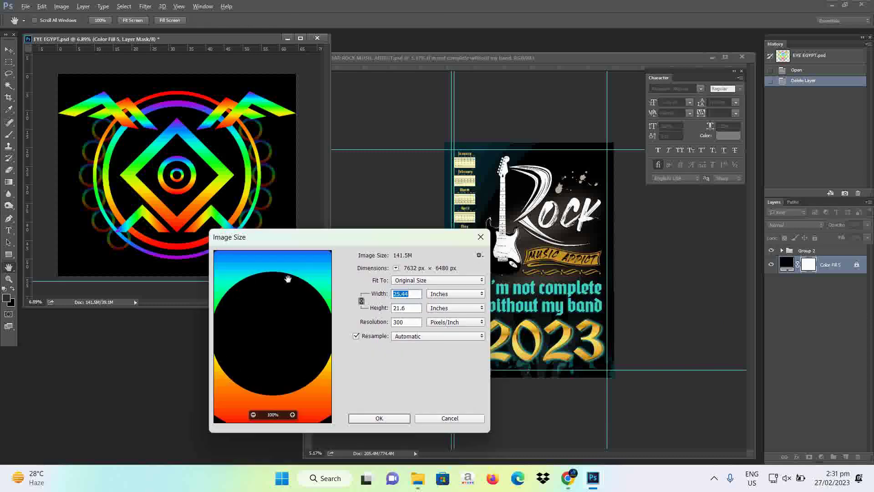
click(440, 309)
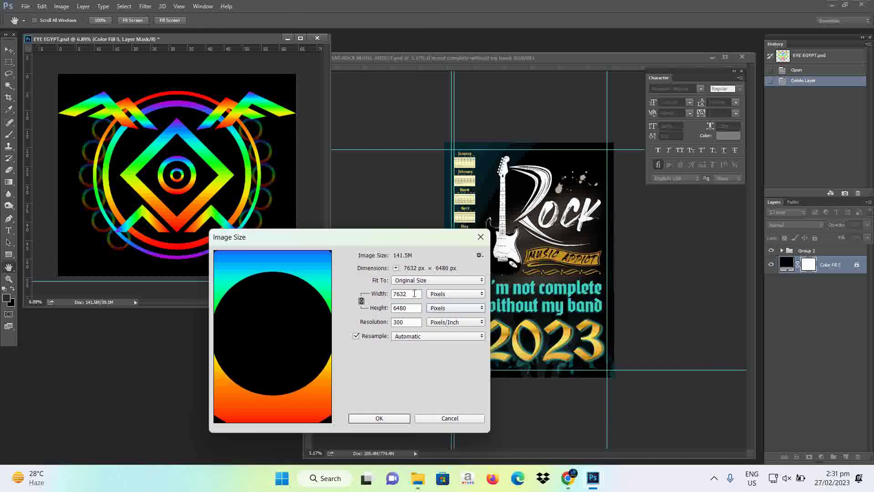
Resize EYE EGYPT to 7200 px wide and extend its canvas height to 9960 px.
text(7200)
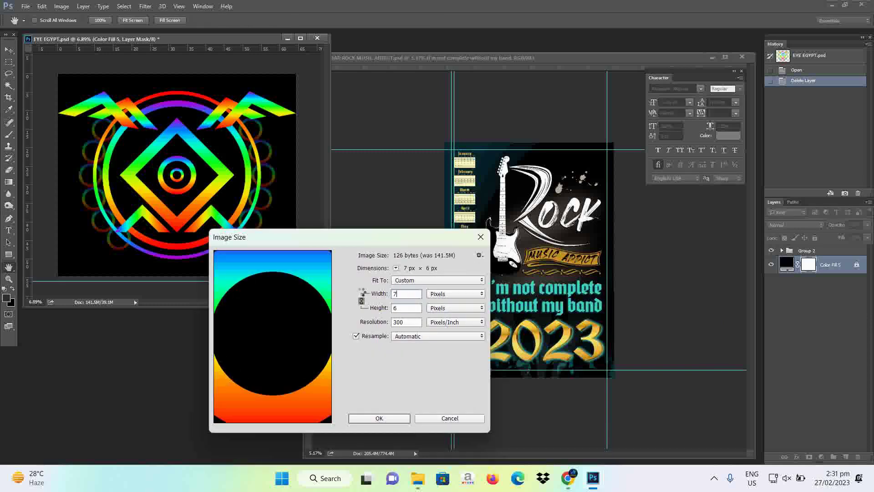
click(393, 417)
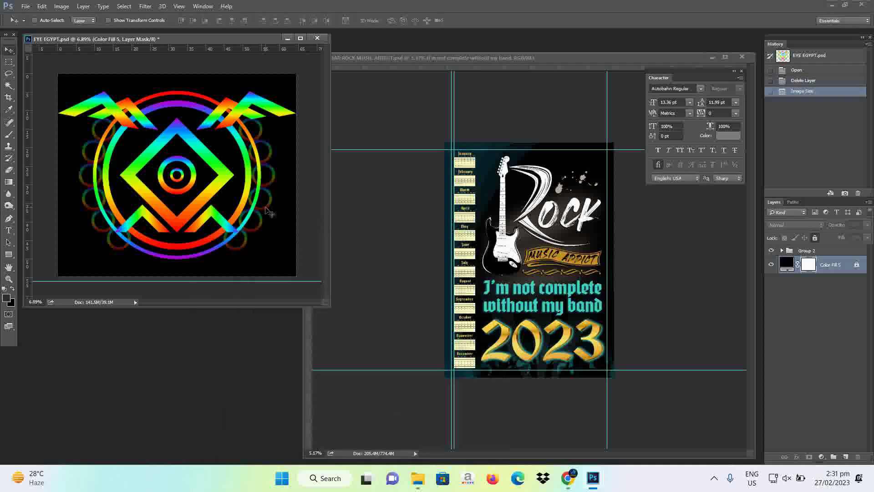
key(ctrl+alt+c)
click(636, 316)
click(642, 332)
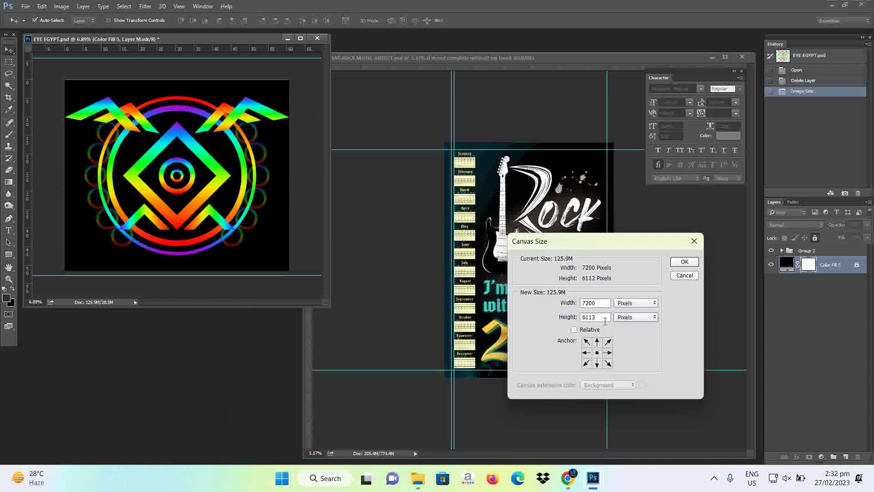
text(0)
key(Return)
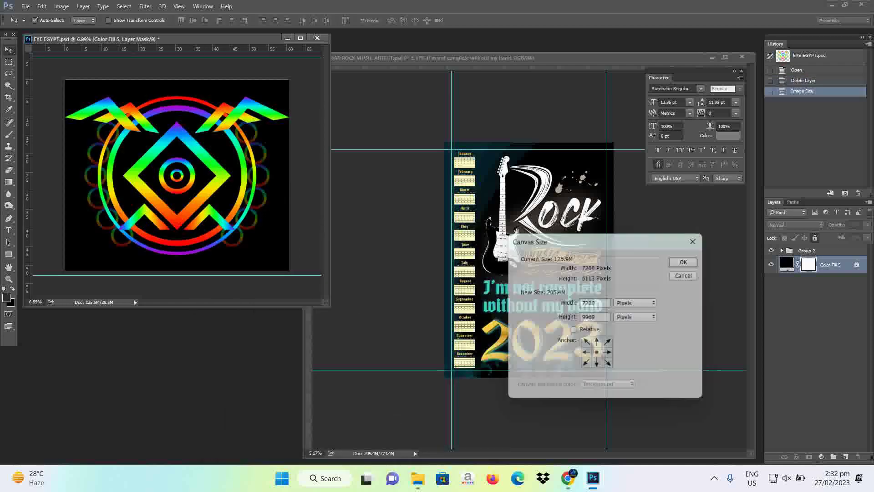
Copy the calendar's 5x7 frame layer into EYE EGYPT and centre it on the canvas.
click(605, 193)
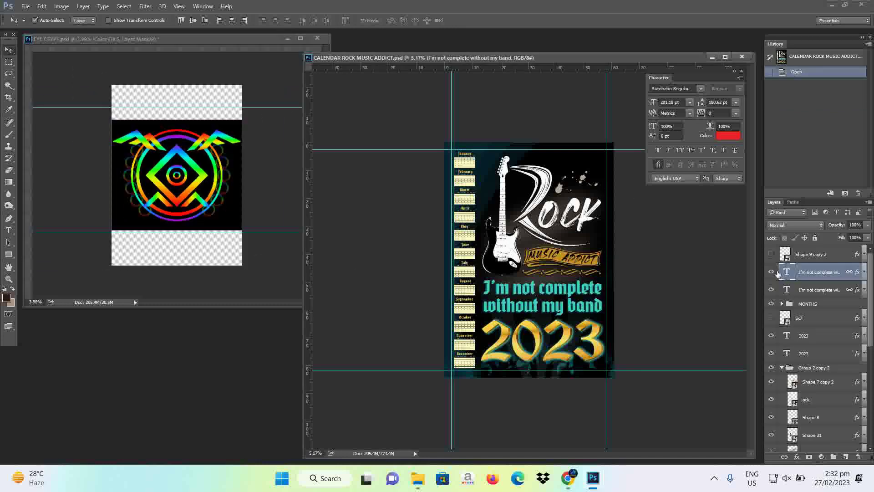
click(771, 318)
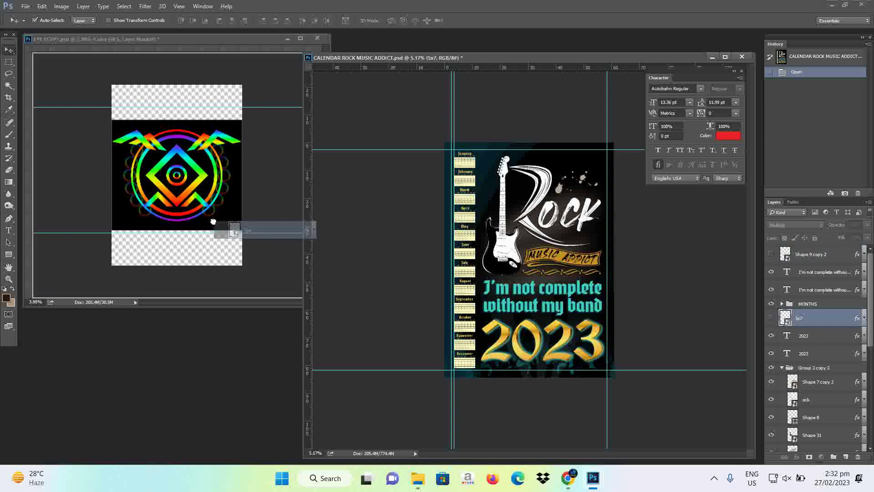
drag(786, 319, 160, 178)
key(ctrl+a)
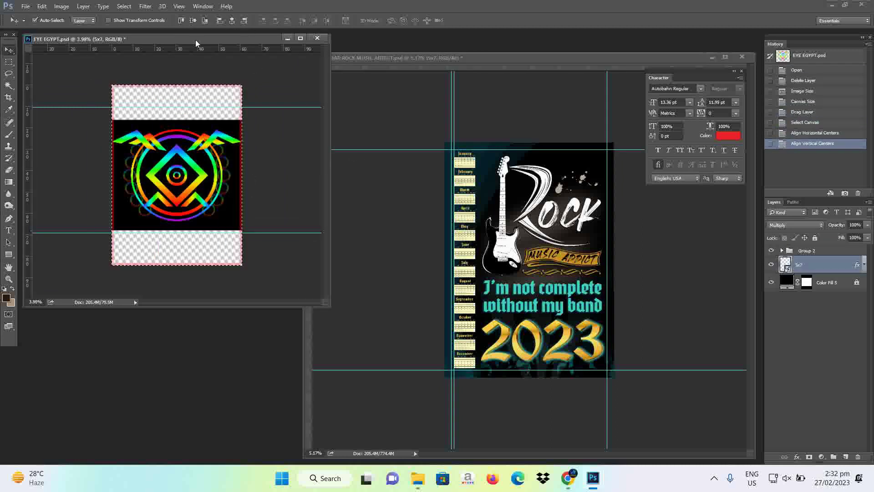
key(ctrl+d)
Unlock Color Fill 5 and stretch the black fill to the full canvas height.
click(831, 278)
click(815, 237)
key(ctrl+t)
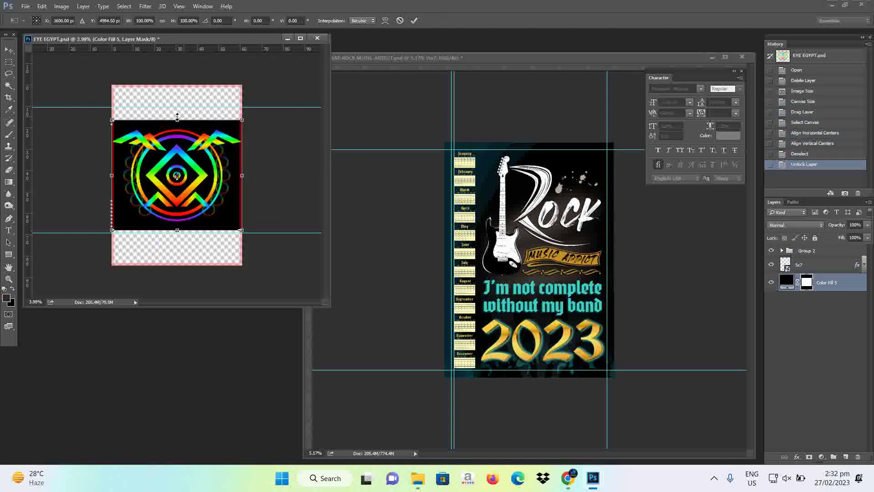
drag(177, 120, 178, 81)
key(Return)
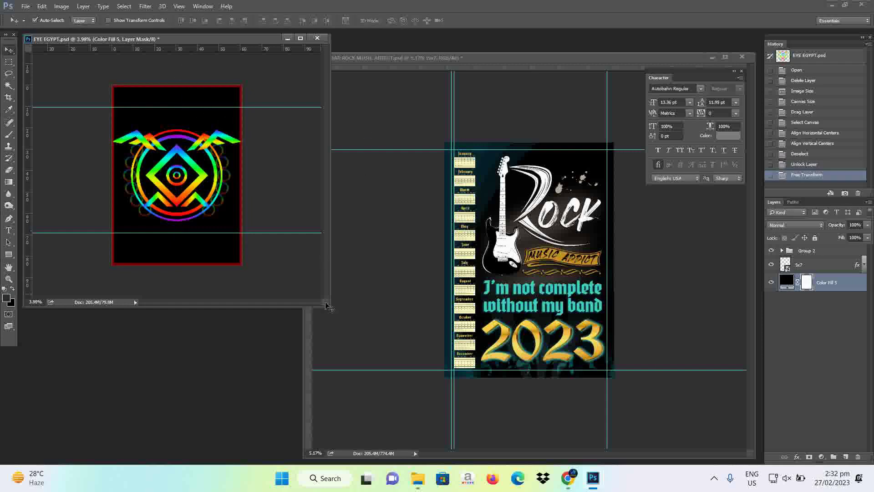
drag(326, 305, 460, 417)
key(ctrl+0)
click(25, 5)
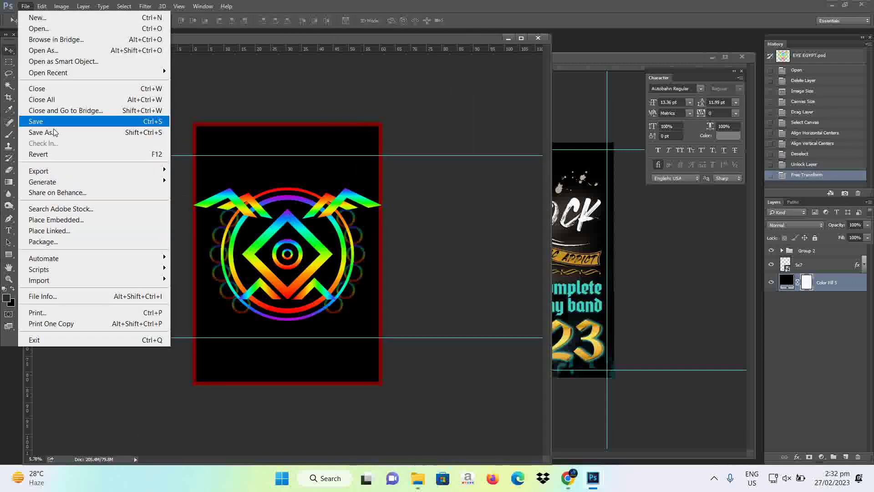
Save as ALIEN RAINBOW EYE POSTER.psd and close the calendar without saving.
click(81, 132)
click(518, 342)
click(23, 7)
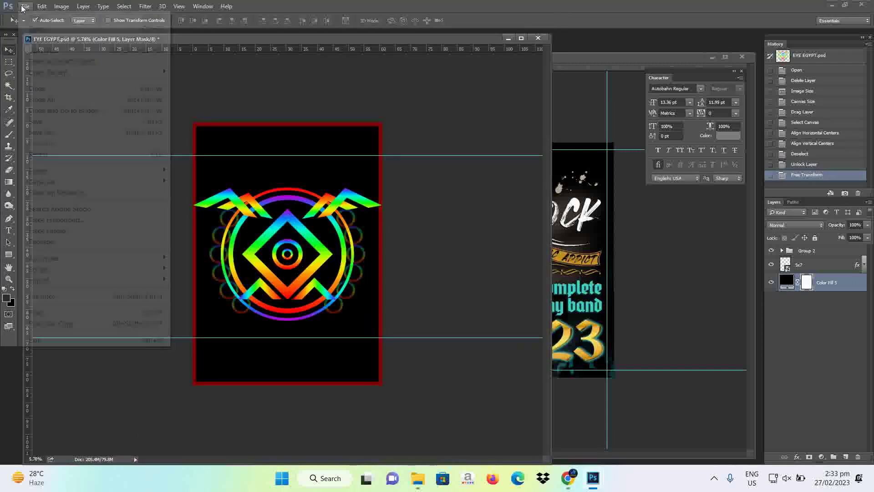
click(77, 132)
text(ALIEN RAINBOW EYE)
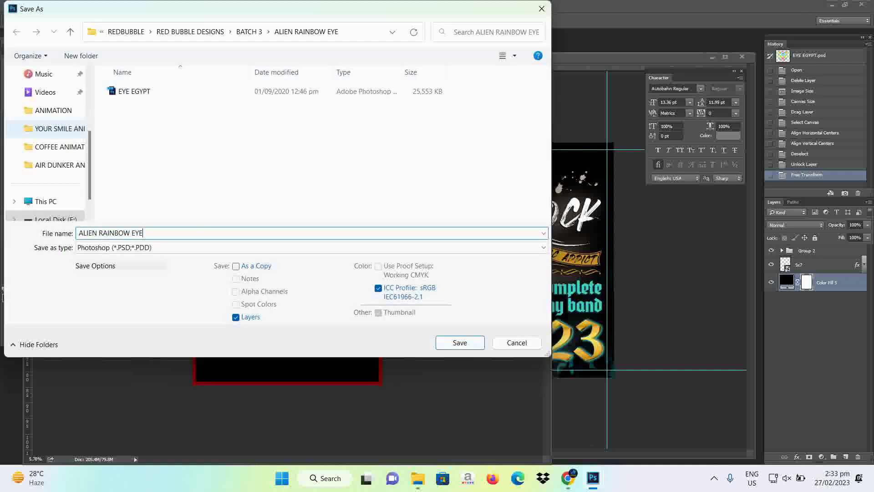
text( POSTER)
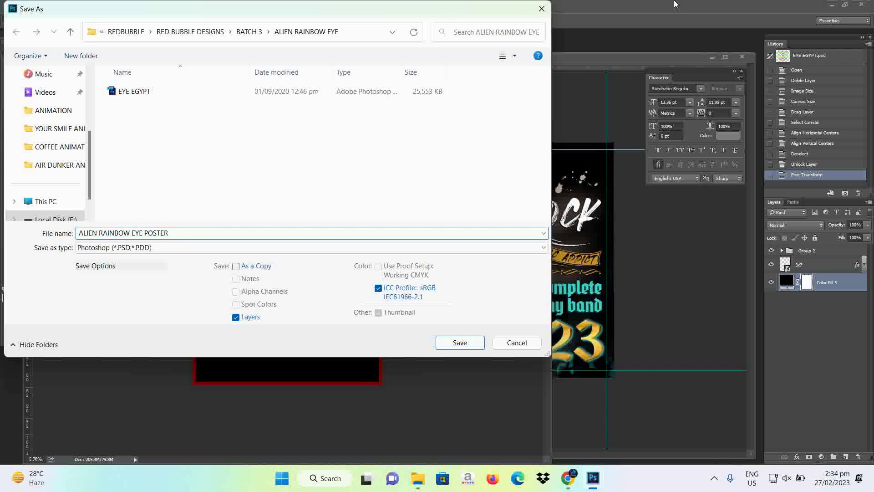
key(Return)
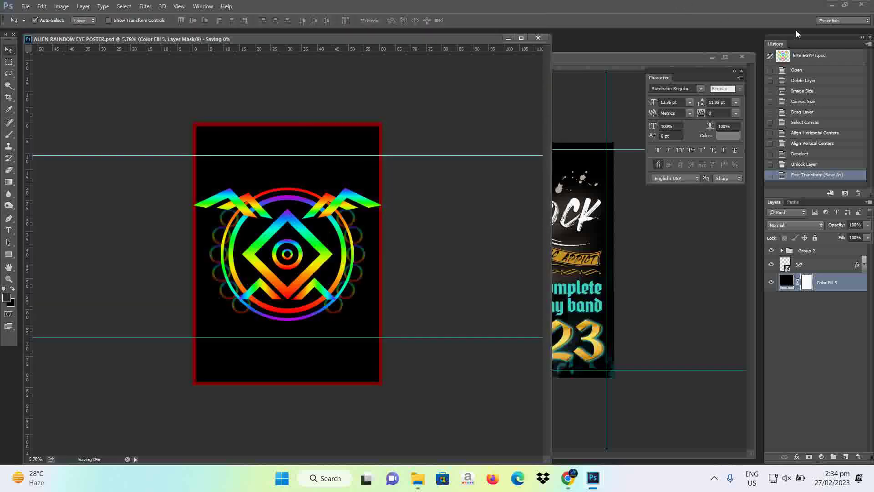
click(742, 57)
click(445, 185)
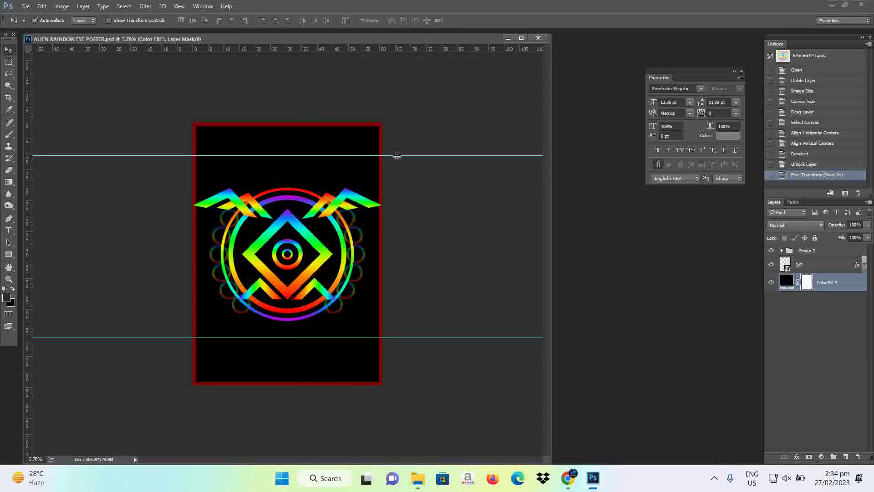
Raise the top guide, resize the red 5x7 border and align it to the canvas bottom.
drag(396, 156, 396, 129)
key(f)
key(ctrl+plus)
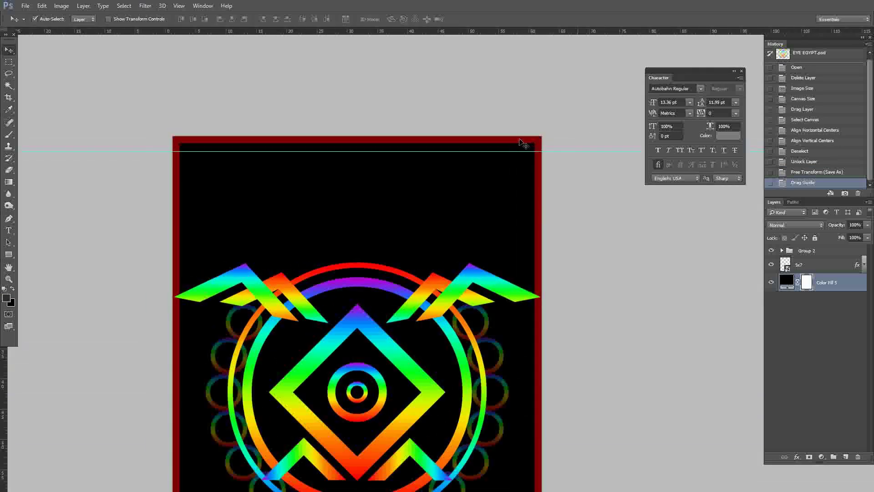
click(523, 143)
key(ctrl+t)
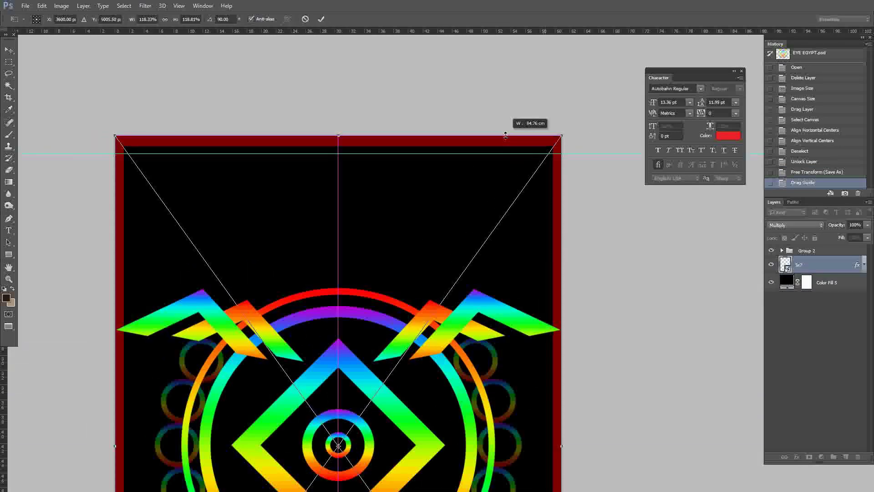
key(Return)
key(ctrl+a)
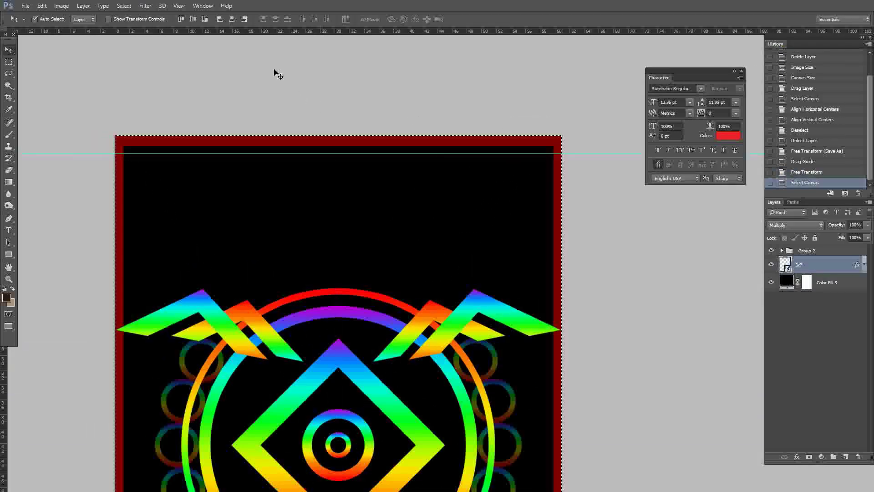
click(207, 19)
key(ctrl+d)
Pull the border's top edge down slightly and nudge the top guide to match.
key(ctrl+t)
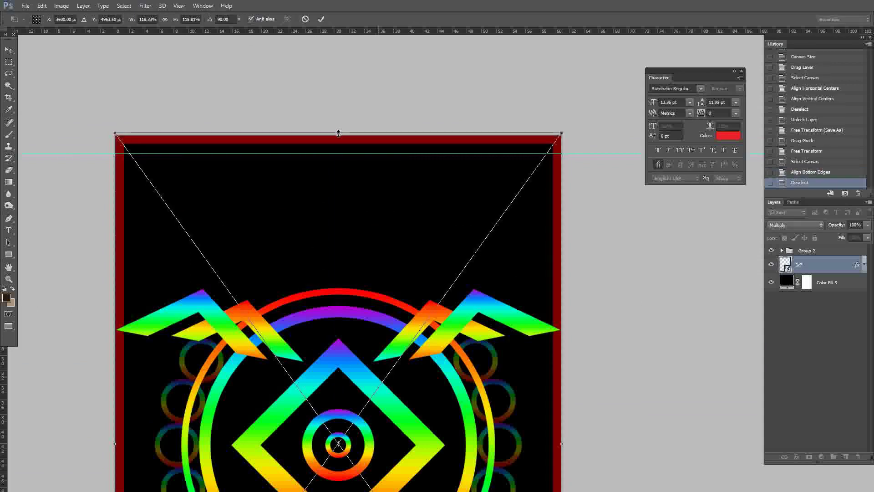
drag(339, 133, 338, 134)
key(Return)
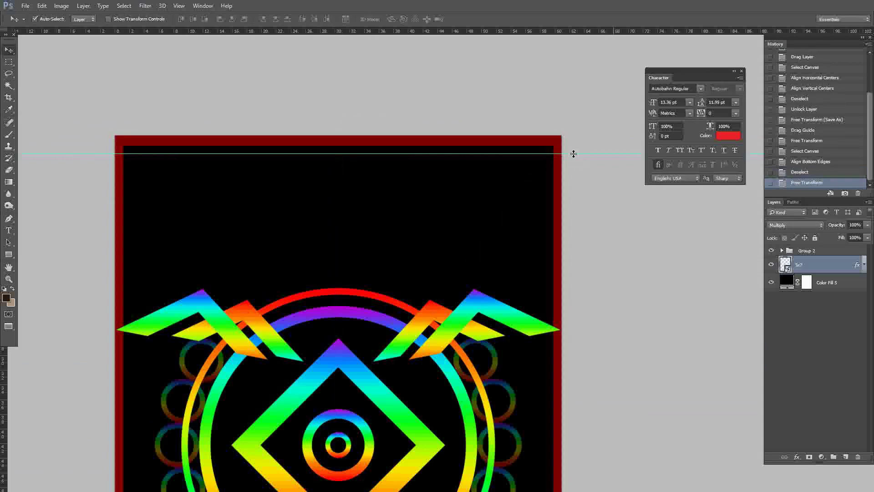
mouse_move(571, 154)
mouse_down()
mouse_move(546, 153)
mouse_move(557, 145)
mouse_up()
key(ctrl+t)
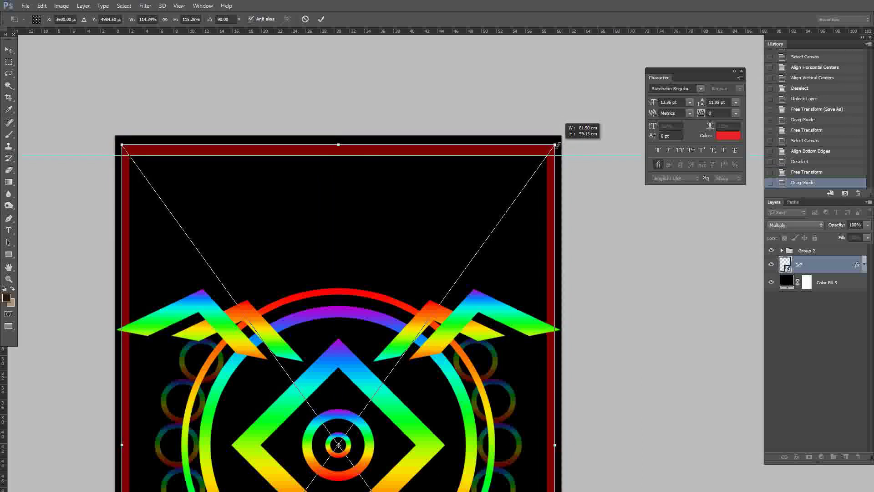
key(Return)
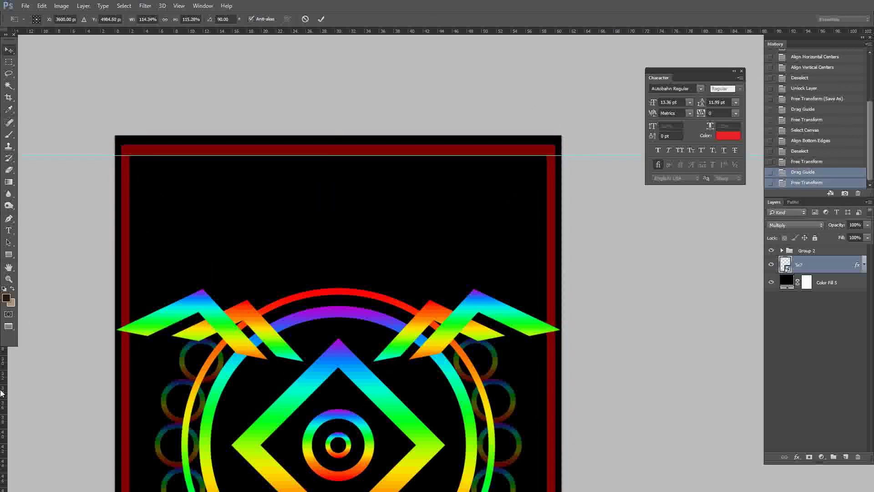
Place vertical guides at the poster's left and right margins.
drag(4, 248, 130, 314)
mouse_move(3, 387)
mouse_down()
mouse_move(488, 263)
mouse_move(546, 259)
mouse_up()
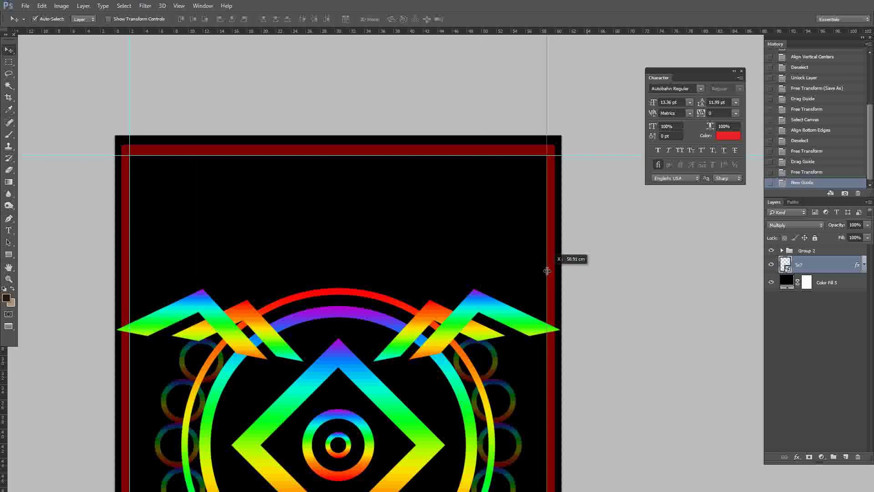
key(h)
scroll(481, 332, down, 10)
Centre the red border horizontally and vertically on the canvas.
key(v)
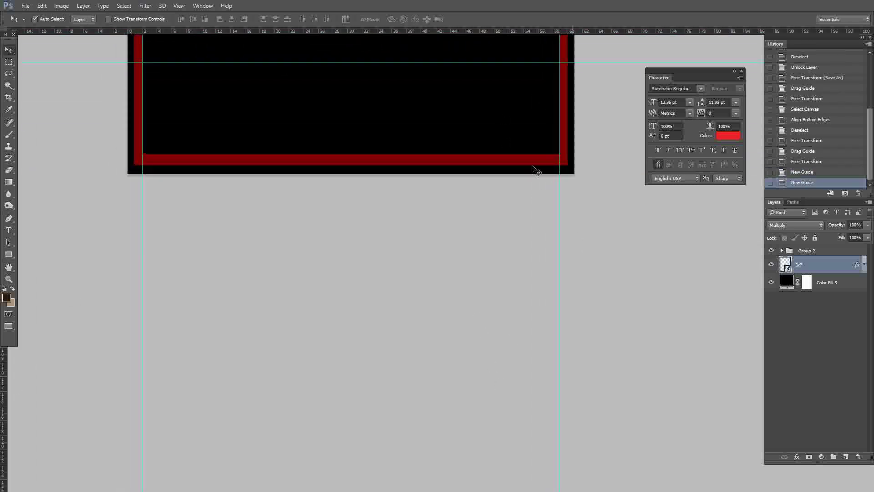
key(ctrl+a)
click(231, 19)
click(193, 18)
key(ctrl+d)
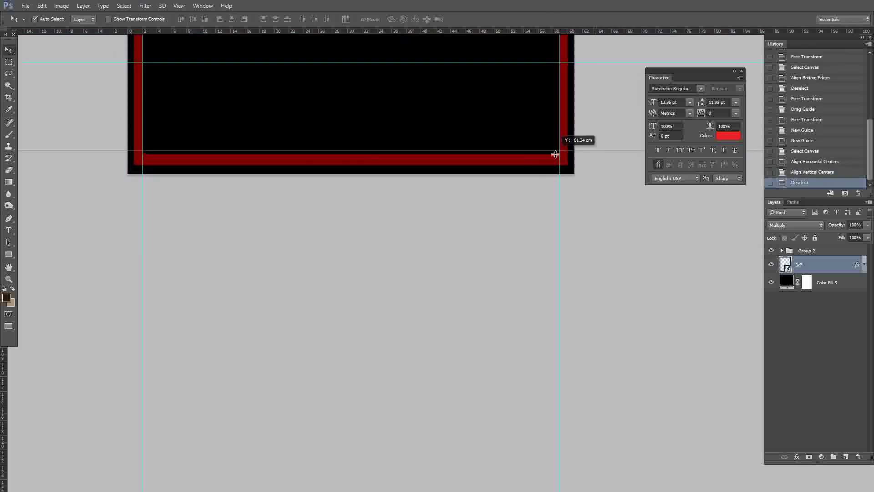
Place and fine-tune a horizontal guide at the bottom margin.
mouse_move(553, 31)
mouse_down()
mouse_move(564, 164)
mouse_move(599, 154)
mouse_up()
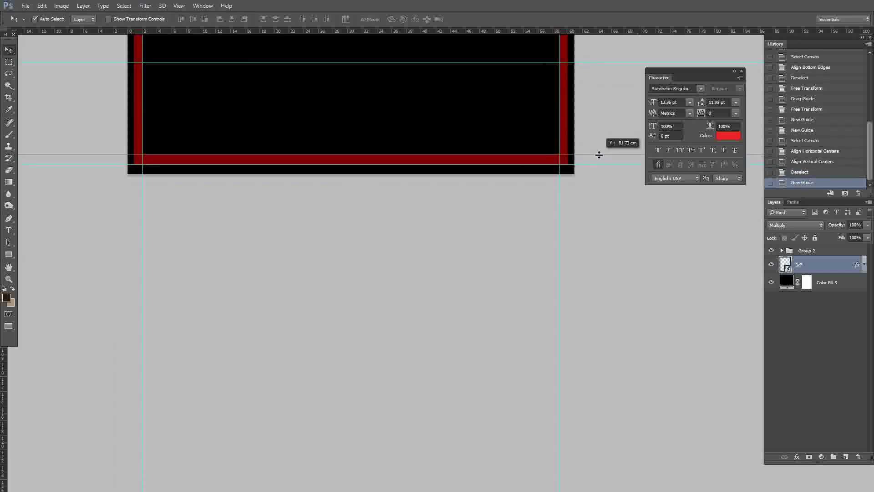
drag(596, 64, 241, 154)
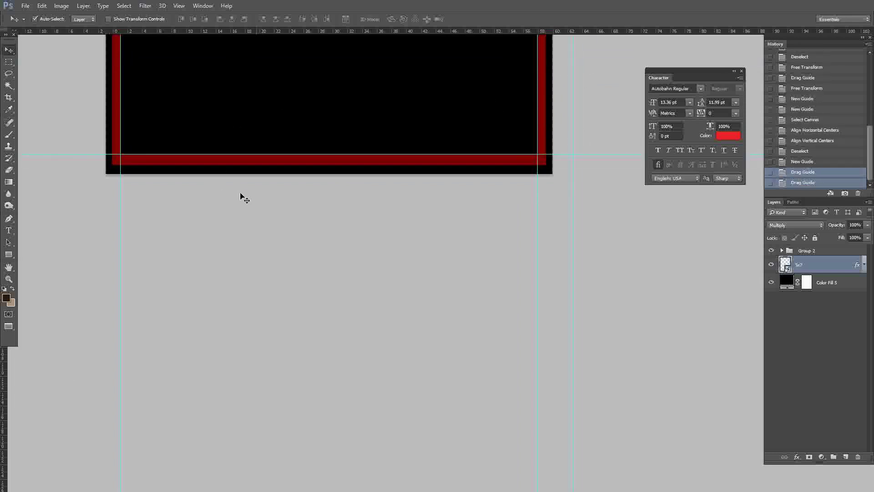
scroll(266, 195, down, 3)
Hide the 5x7 border, make Group 2 a smart object and scale it to 87.7%.
key(Delete)
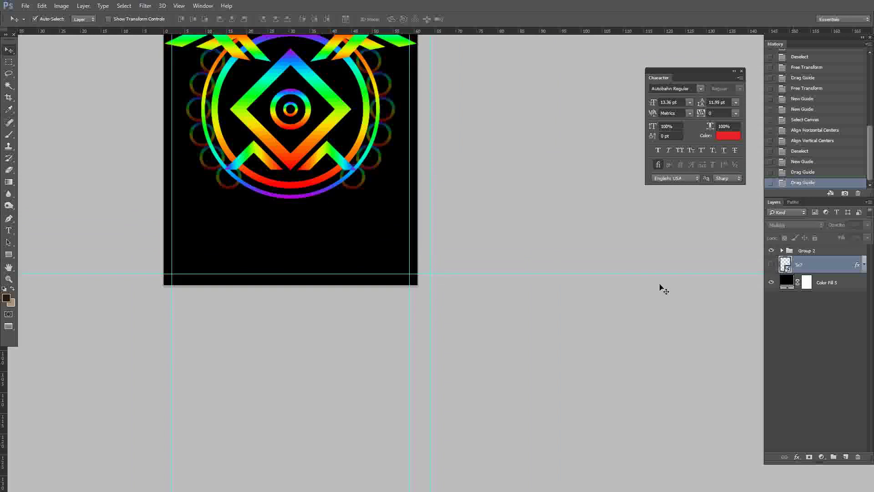
key(ctrl+0)
scroll(780, 320, up, 1)
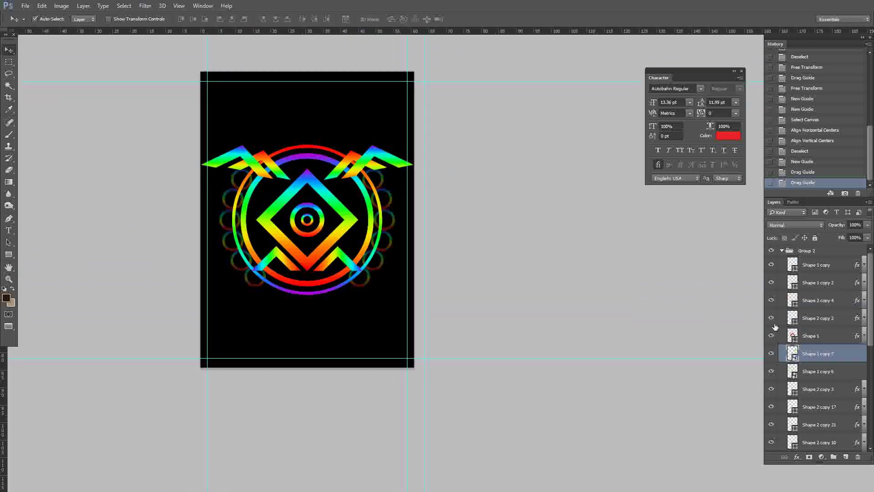
click(782, 251)
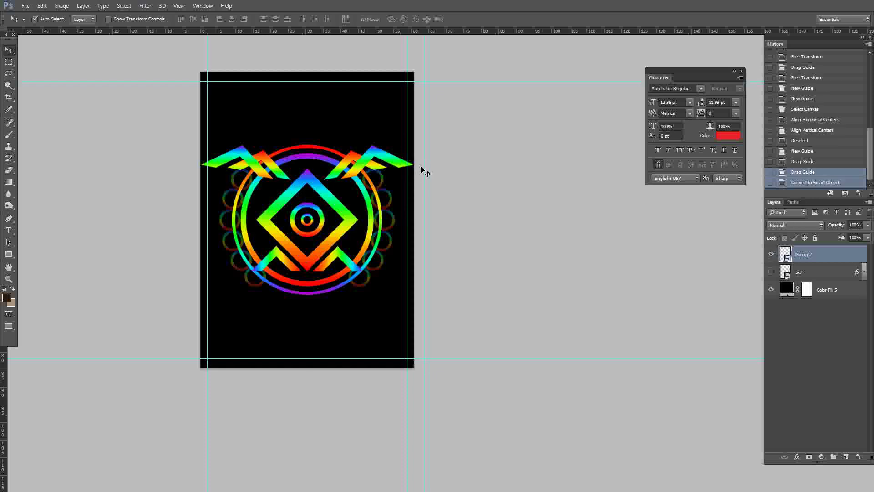
key(ctrl+t)
drag(414, 145, 399, 153)
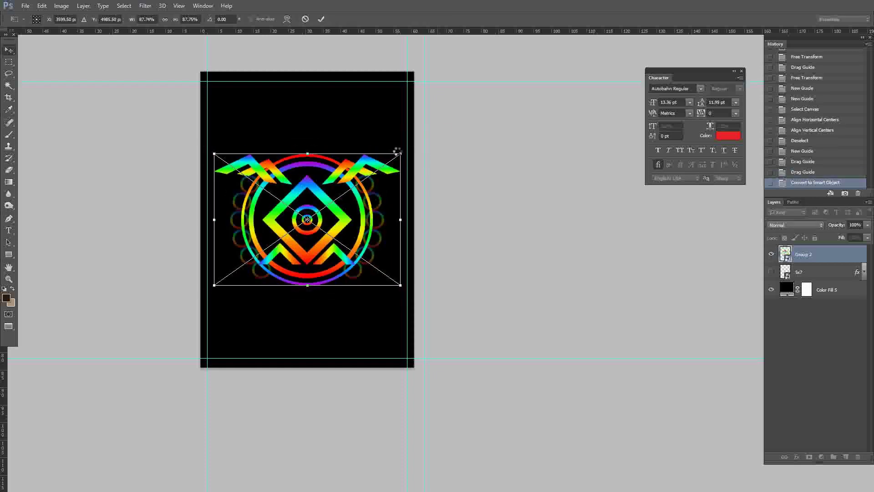
key(Return)
Duplicate the emblem with a slight offset and send the copy behind the original.
key(f)
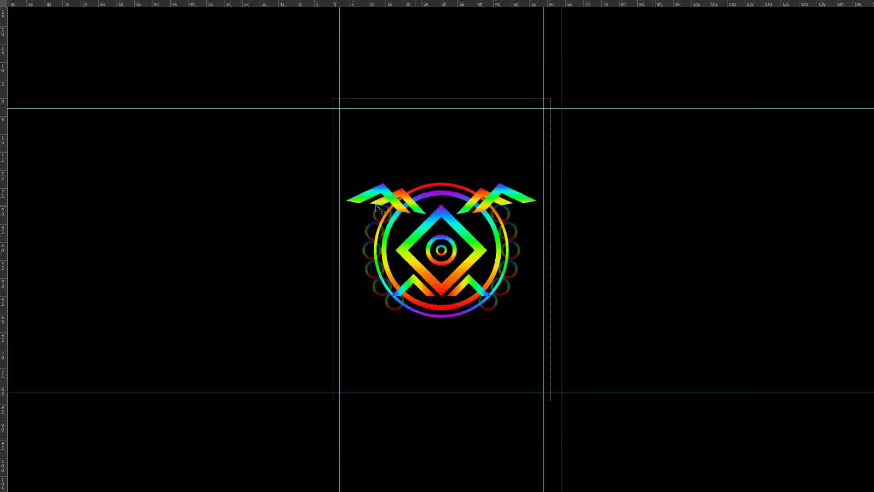
key(f)
key(ctrl+plus)
key(ctrl+0)
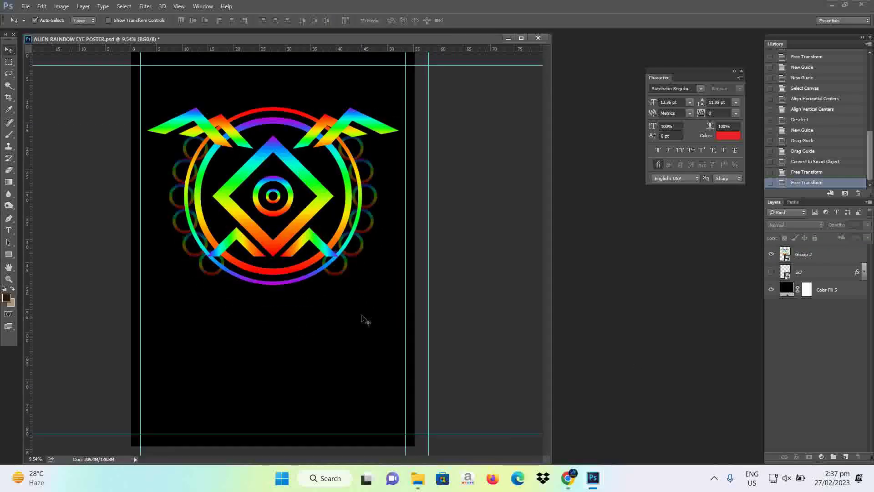
scroll(361, 310, down, 1)
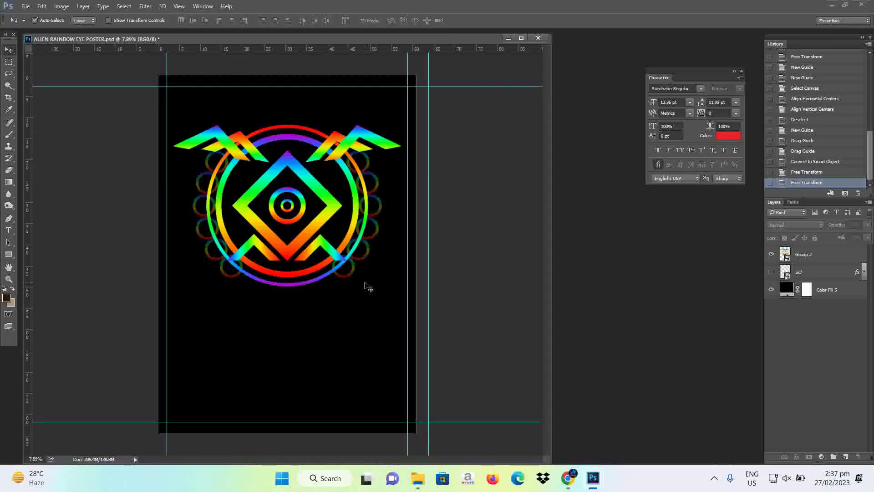
scroll(351, 189, up, 1)
drag(349, 200, 360, 211)
key(ctrl+bracketleft)
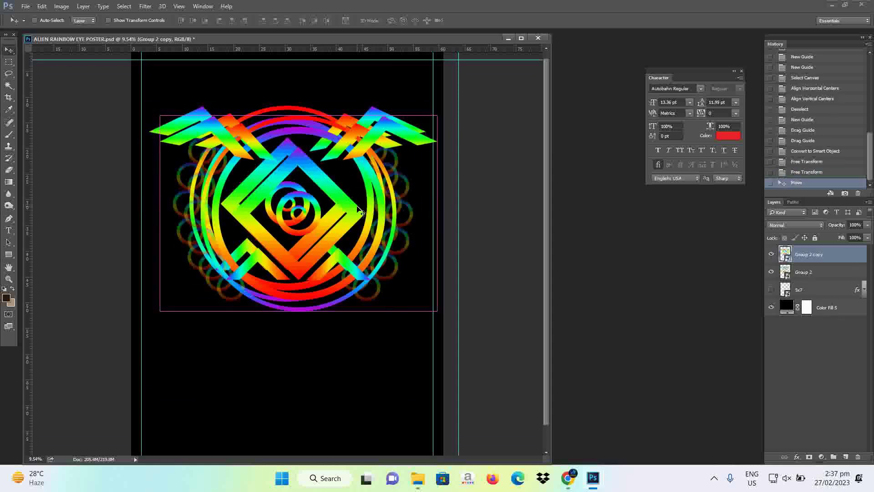
Give the emblem copy a dark red 590707 Color Overlay, then hide it.
click(84, 6)
mouse_move(100, 105)
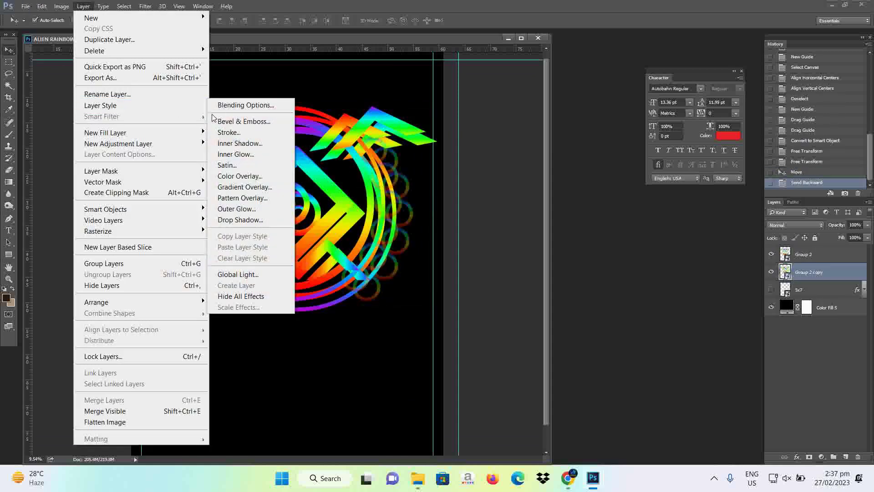
click(255, 176)
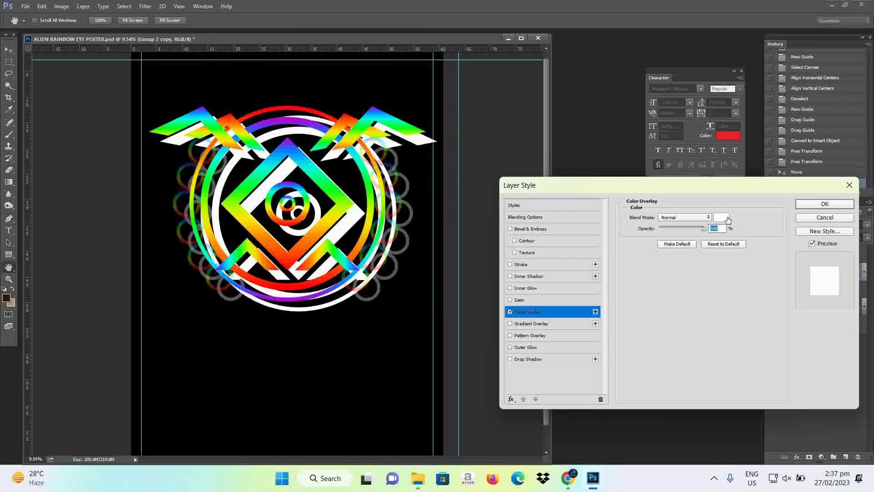
click(721, 217)
drag(529, 349, 533, 382)
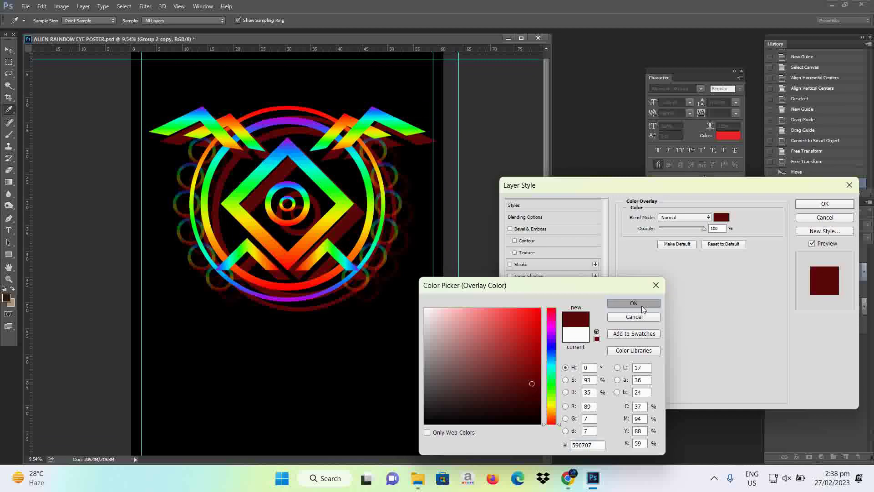
click(642, 304)
click(824, 204)
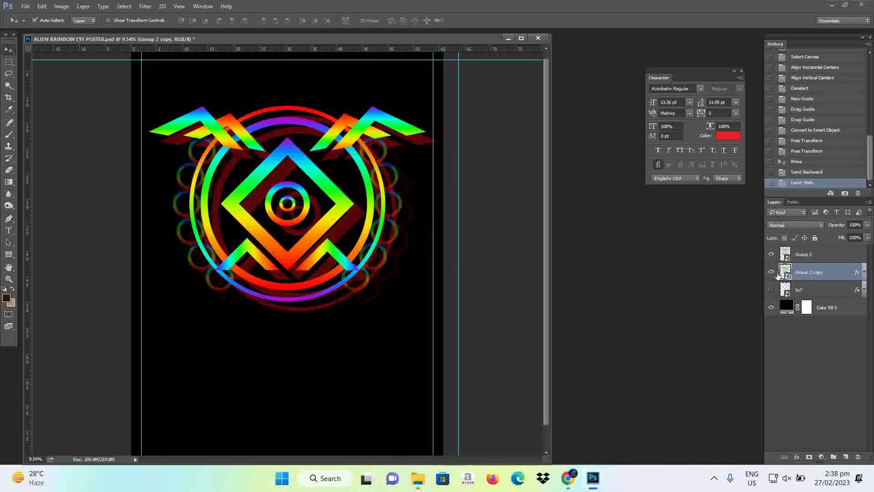
click(772, 272)
click(83, 6)
mouse_move(100, 105)
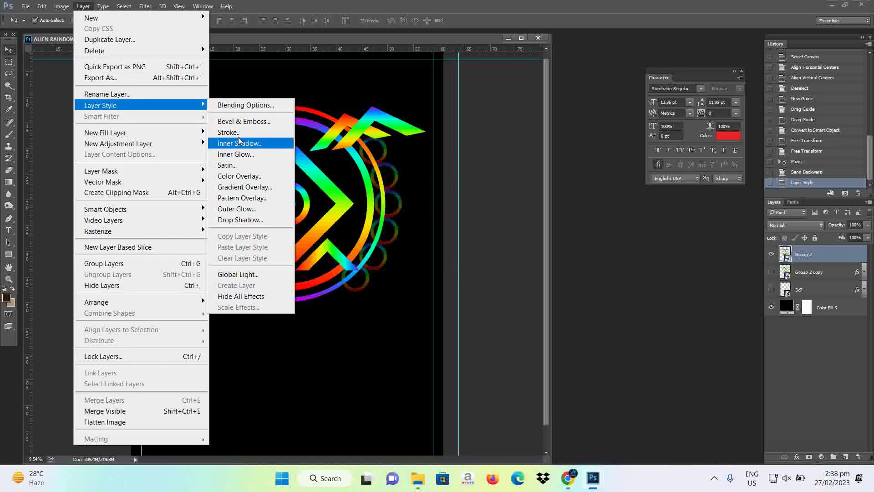
Add a thick dark purple 230124 stroke around the Group 2 emblem.
click(236, 128)
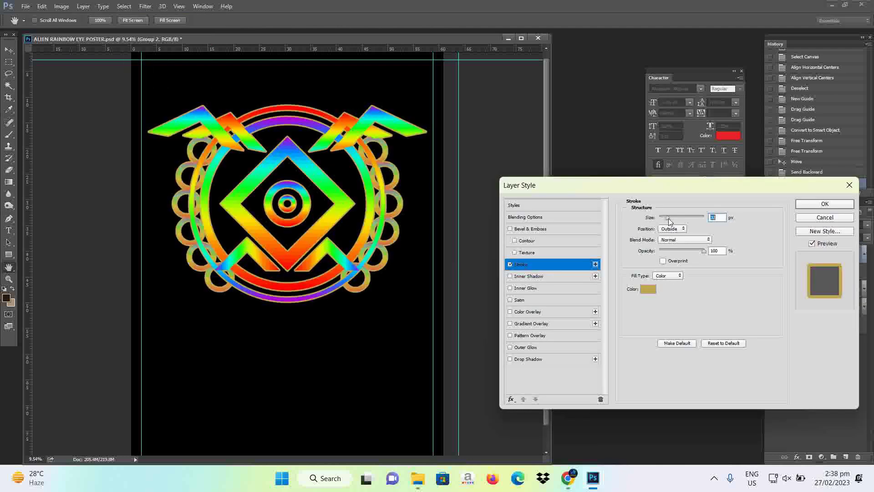
drag(661, 217, 678, 217)
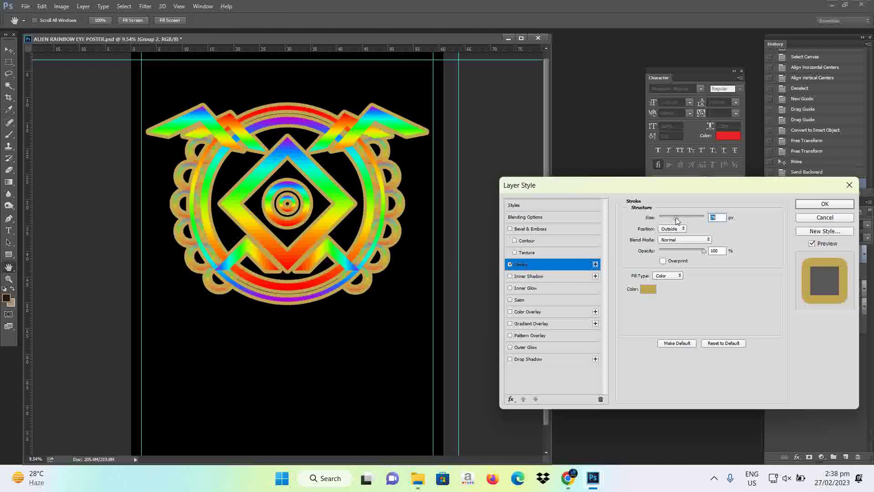
click(648, 288)
drag(554, 364, 554, 327)
click(490, 336)
drag(507, 348, 531, 394)
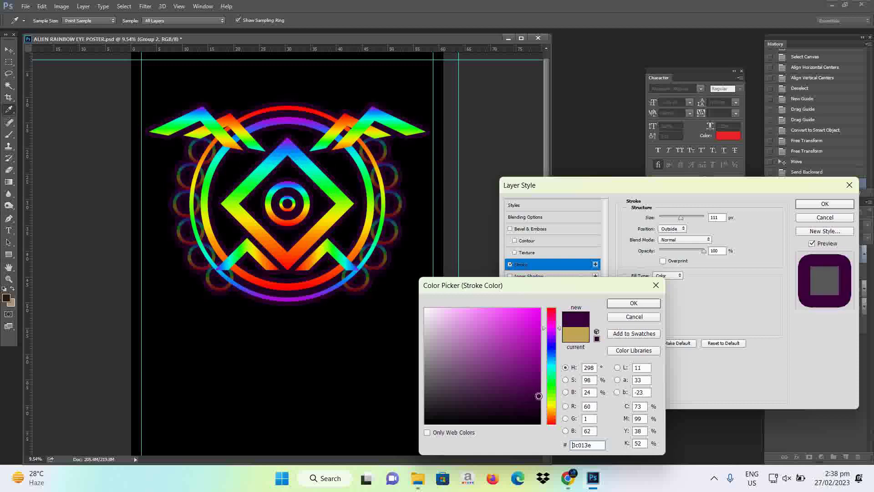
click(634, 302)
Thin the stroke to 79 px outside and apply the style.
drag(681, 217, 674, 226)
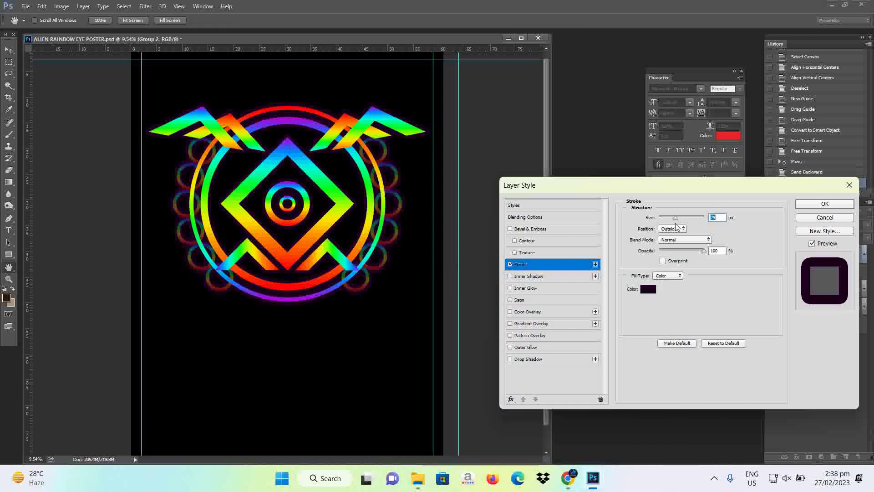
click(648, 290)
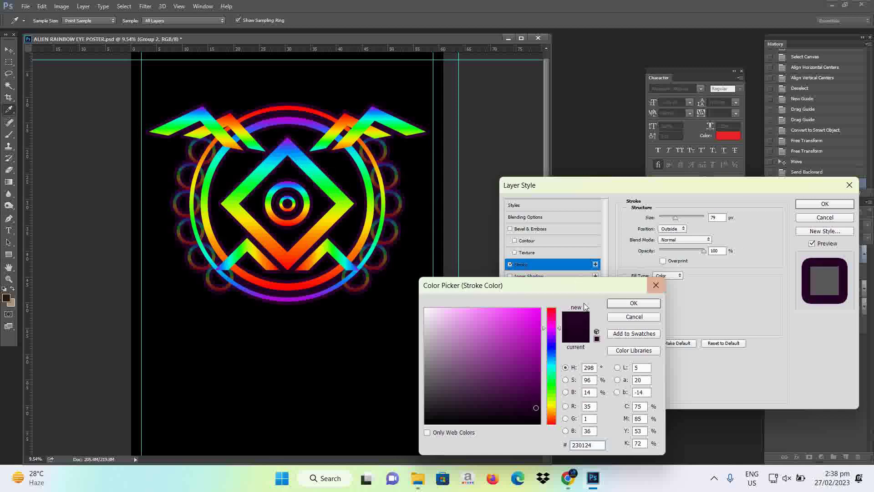
click(634, 303)
click(824, 203)
Delete the hidden red copy, centre the emblem horizontally and shift it slightly lower.
key(Delete)
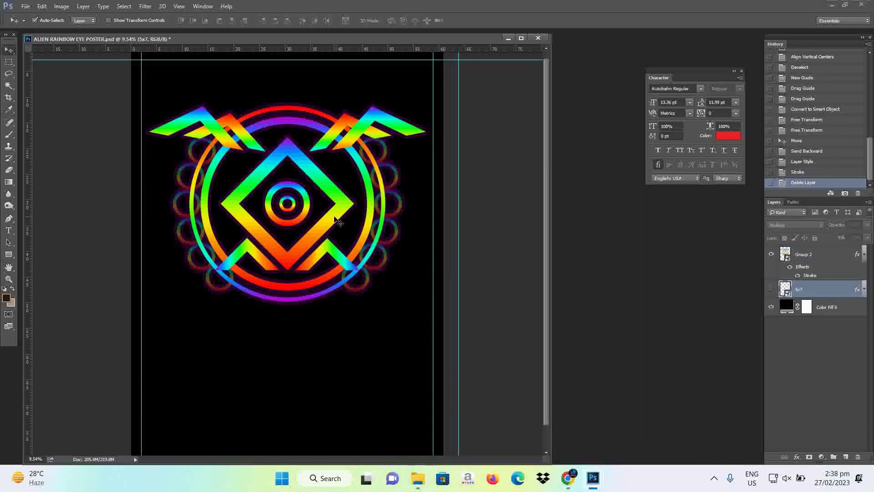
click(334, 218)
key(ctrl+a)
click(232, 20)
key(ctrl+d)
key(ctrl+0)
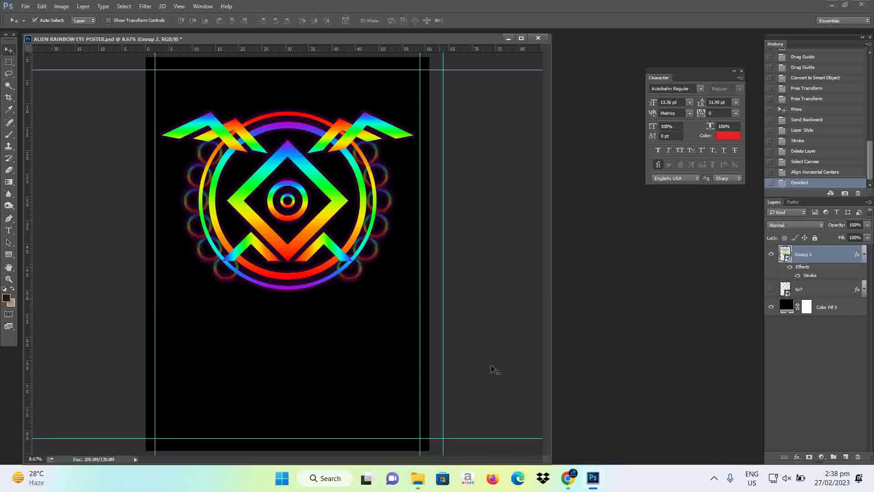
key(f)
drag(462, 148, 454, 203)
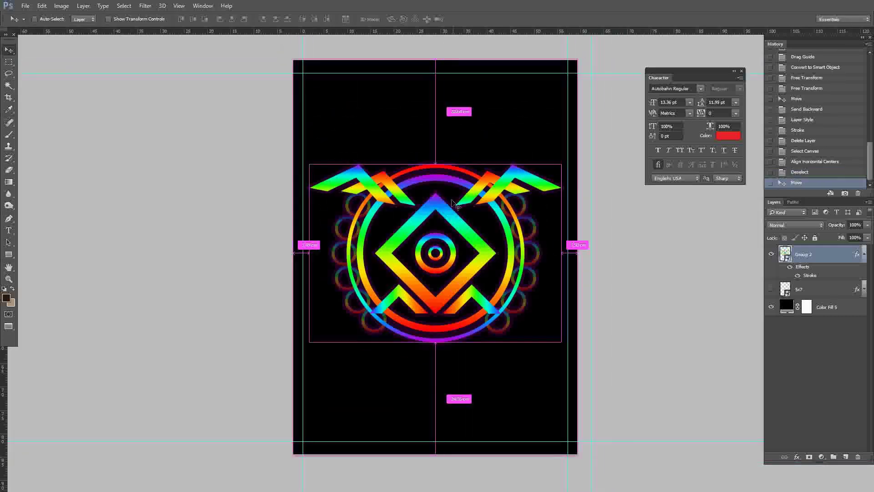
Type SUCKER and scale it into large text at the bottom centre of the poster.
key(t)
click(337, 390)
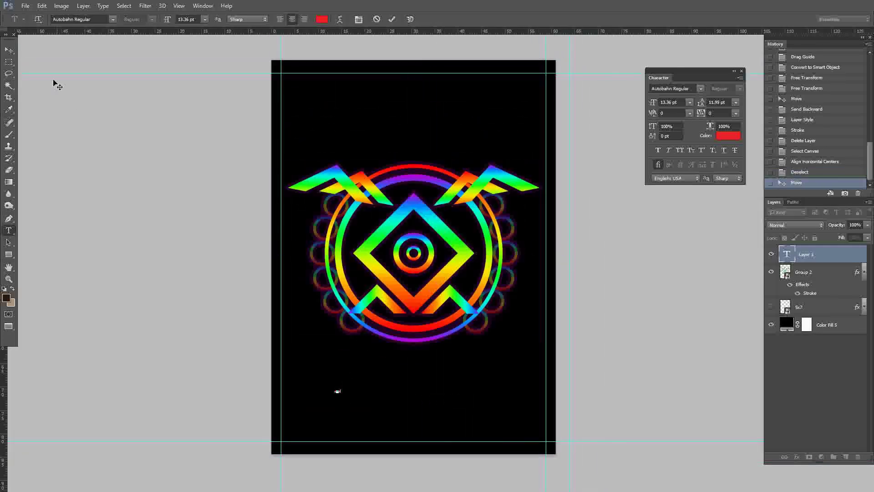
text(SUCKER)
key(ctrl+Return)
key(ctrl+t)
drag(349, 387, 557, 299)
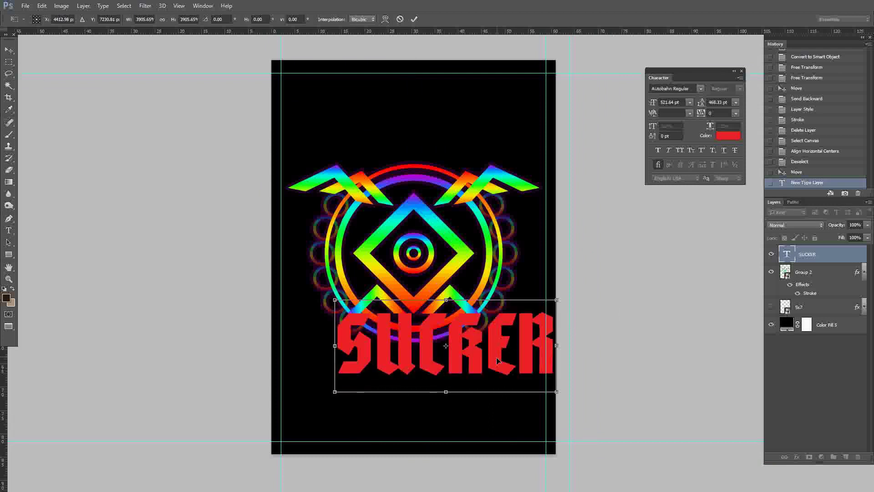
drag(497, 361, 465, 400)
key(Return)
Set SUCKER in Bahnschrift Regular and shrink it to fit the poster width.
double_click(784, 257)
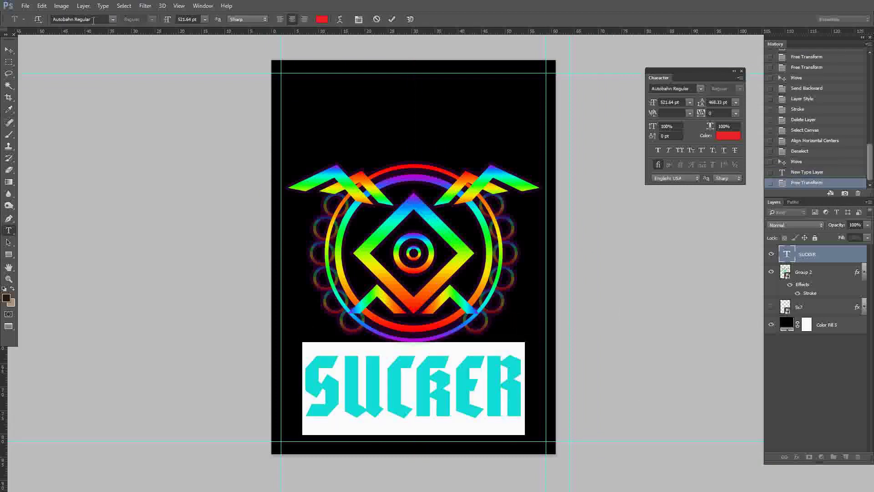
key(Down)
key(Down)
key(Down)
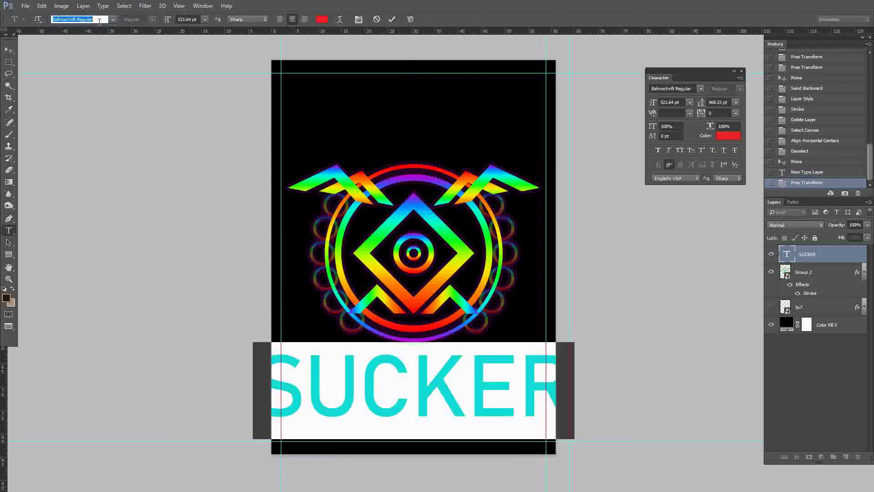
click(10, 50)
key(ctrl+t)
drag(570, 348, 546, 351)
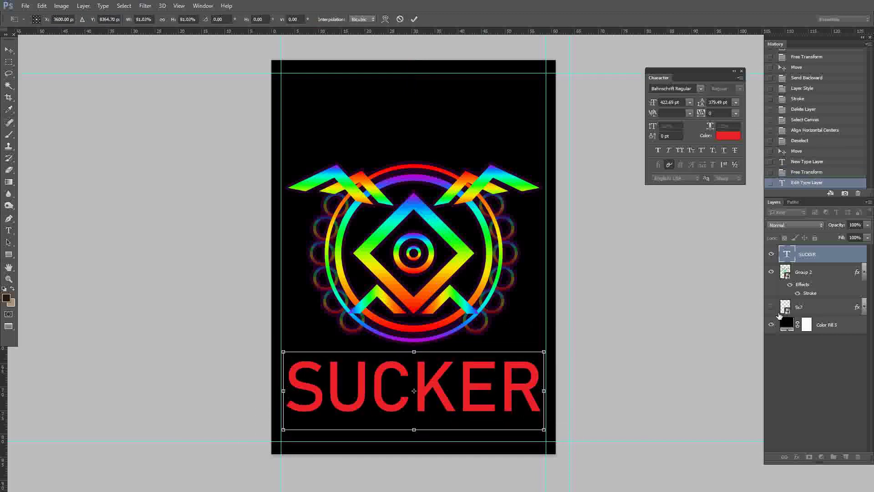
key(Return)
Duplicate SUCKER to the top of the poster and retype it as JUST A.
drag(472, 386, 472, 123)
double_click(787, 256)
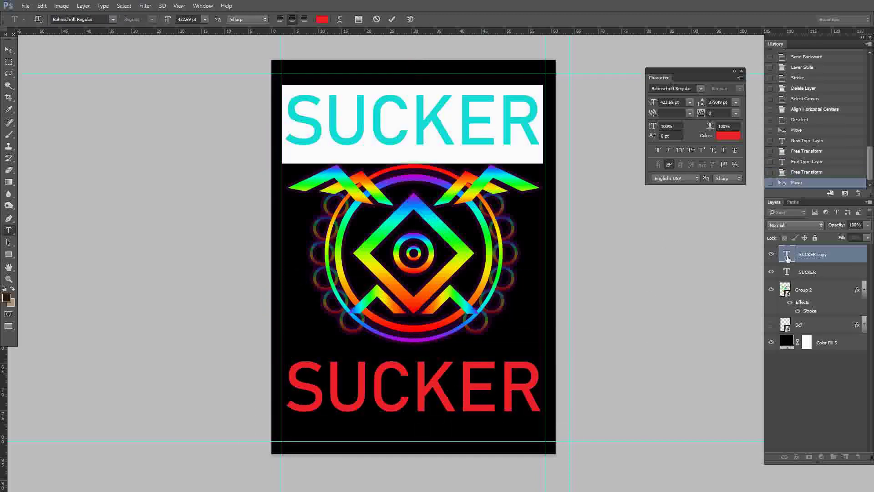
text(J)
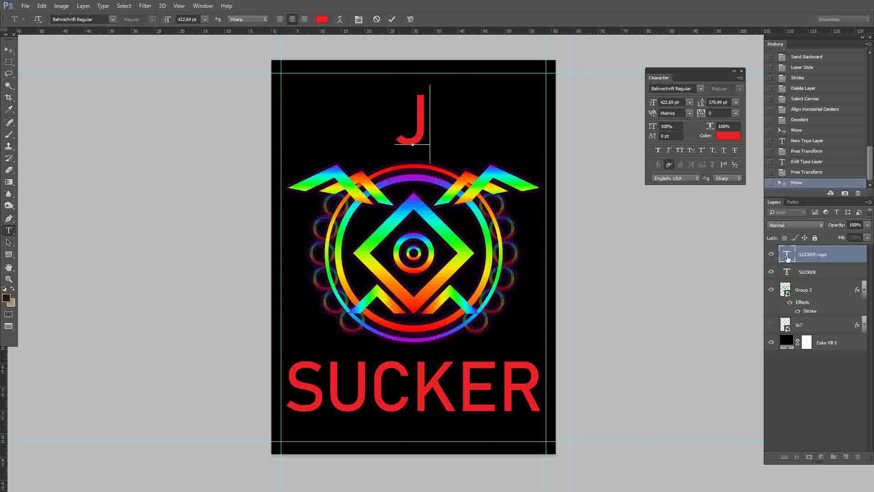
text(UST A)
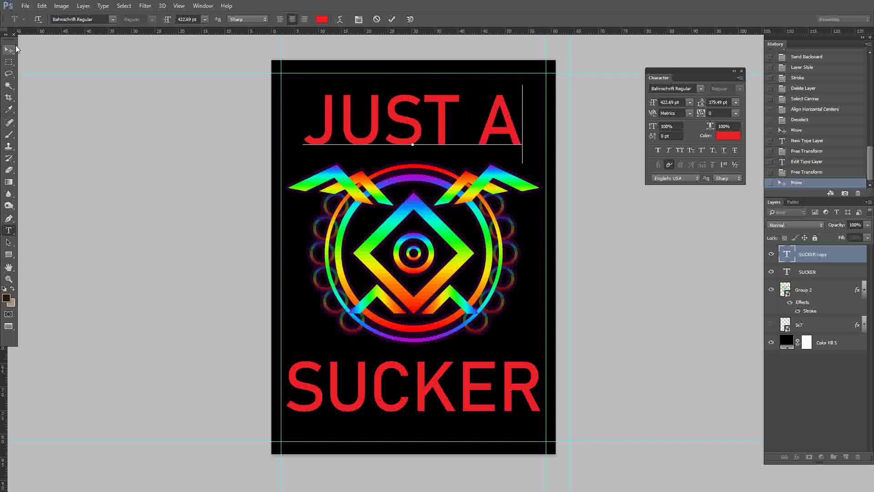
click(15, 49)
key(alt+bracketleft)
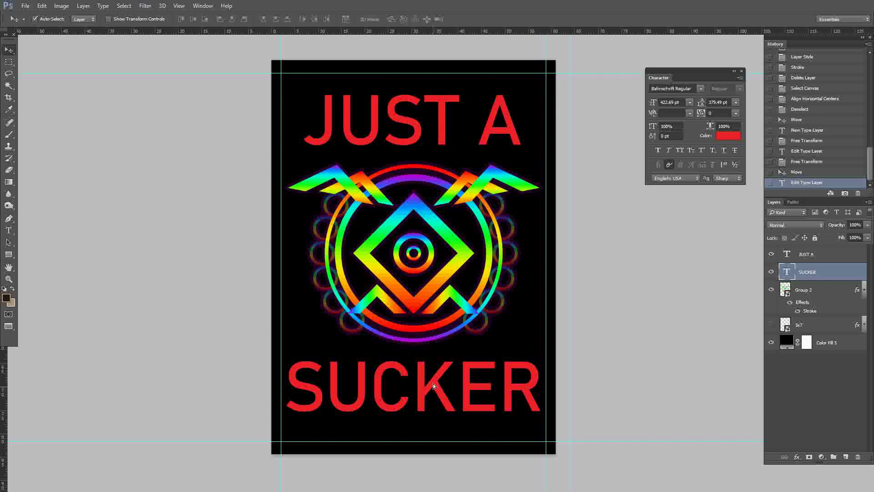
Nudge SUCKER slightly upward and give it a bold condensed italic font.
drag(433, 383, 432, 377)
double_click(787, 272)
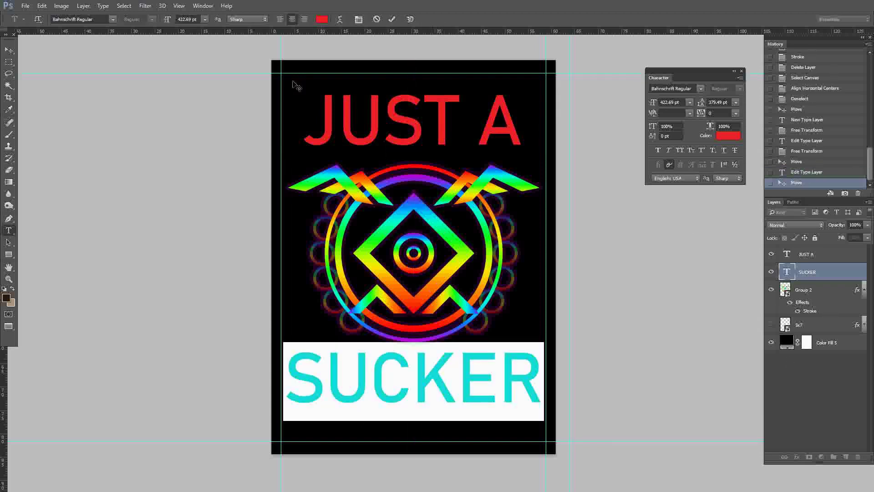
key(Down)
key(Down)
key(Down)
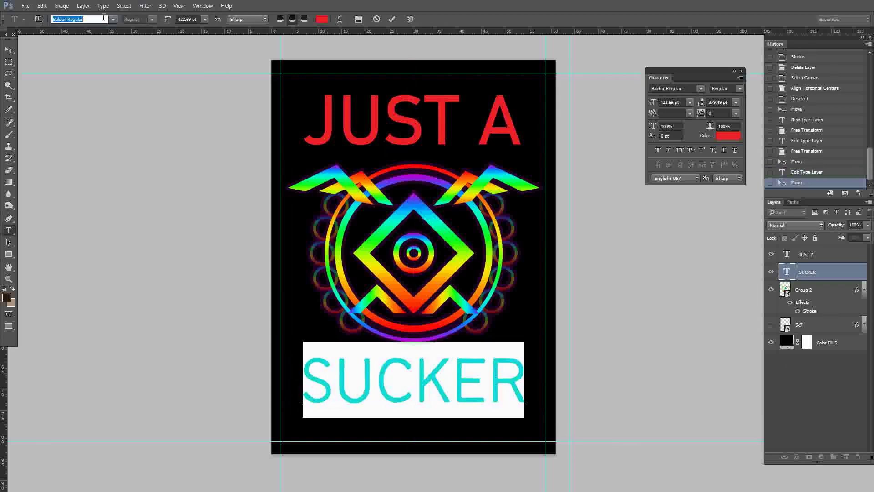
key(Down)
key(Down)
key(Down)
key(Down)
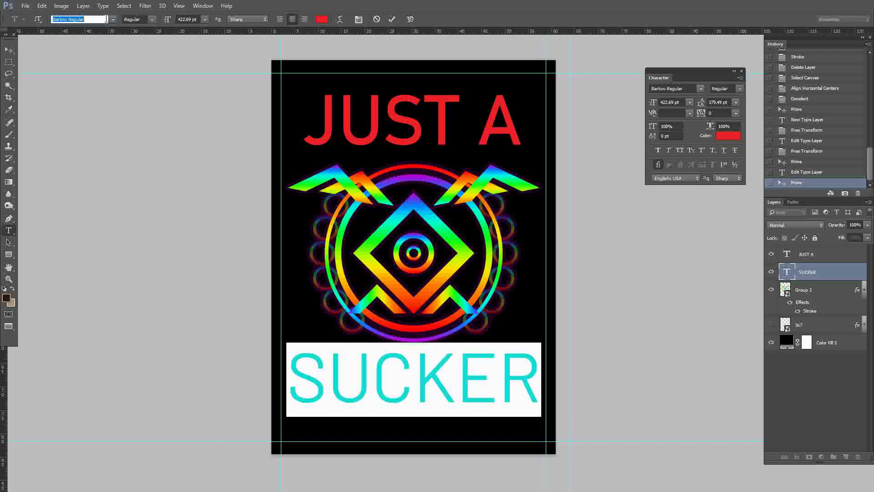
key(Down)
key(Down)
key(Down)
key(Down)
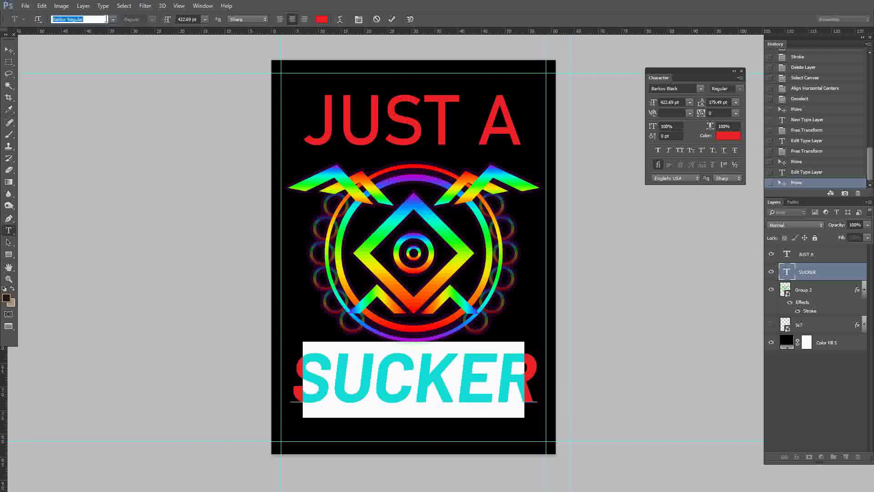
key(Down)
key(Down)
key(Down)
key(Down)
key(Down)
key(Down)
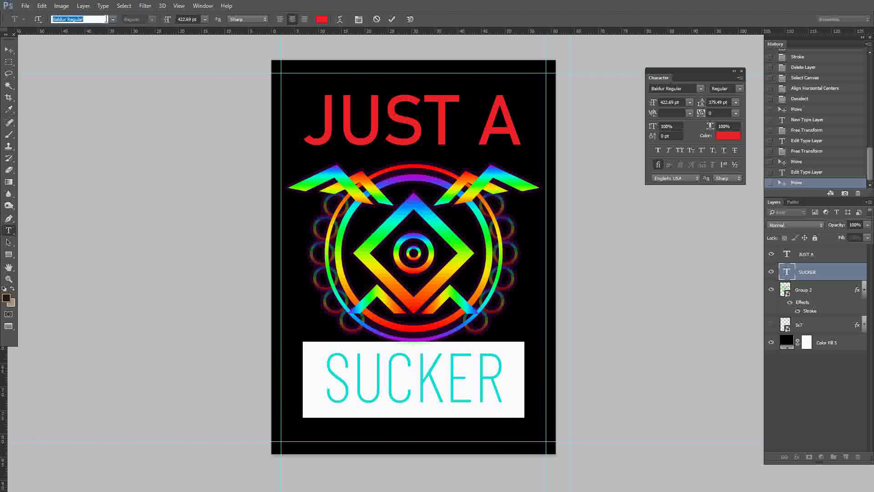
key(Down)
key(Tab)
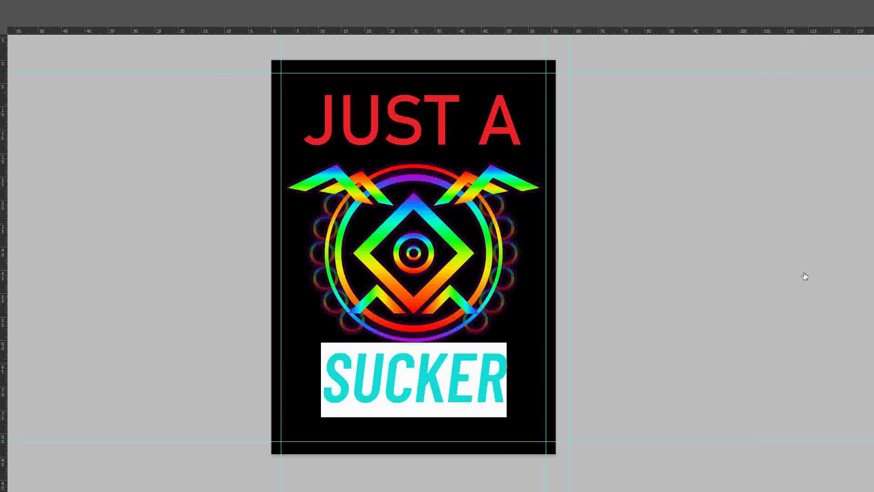
key(Tab)
key(v)
click(405, 130)
Replace the top-line text JUST A with ALIEN.
double_click(405, 130)
key(ctrl+a)
text(ALIEN)
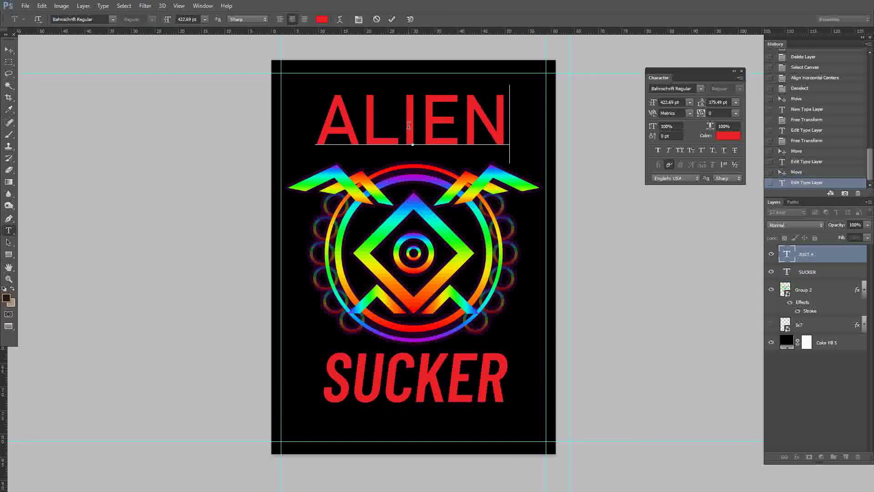
click(9, 50)
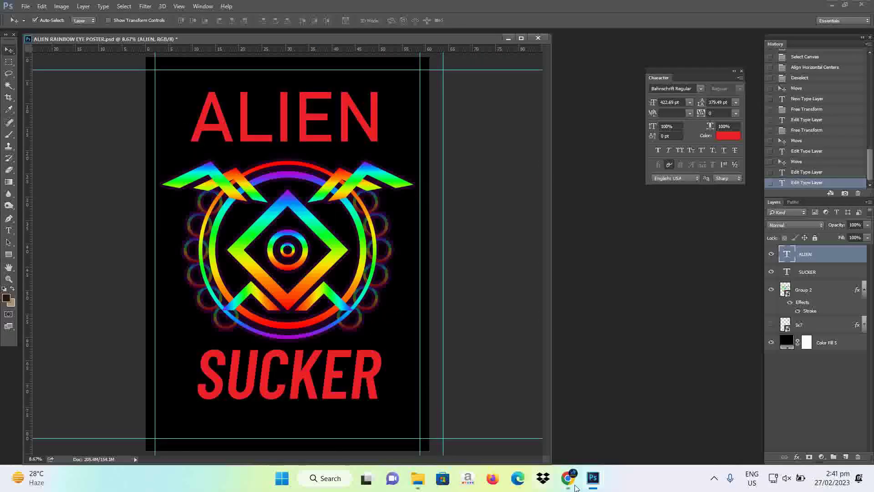
Give the ALIEN title a decorative font.
double_click(338, 169)
key(Down)
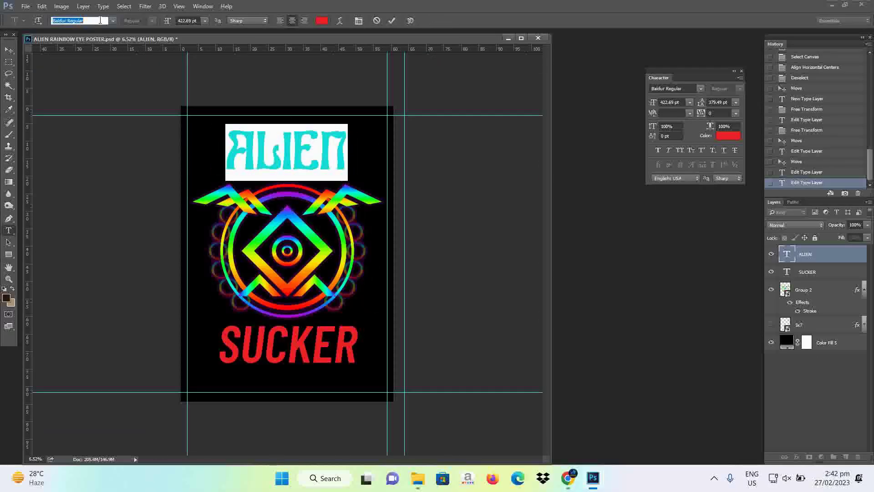
key(ctrl+Return)
Preview several fonts on SUCKER and shrink it slightly.
double_click(786, 272)
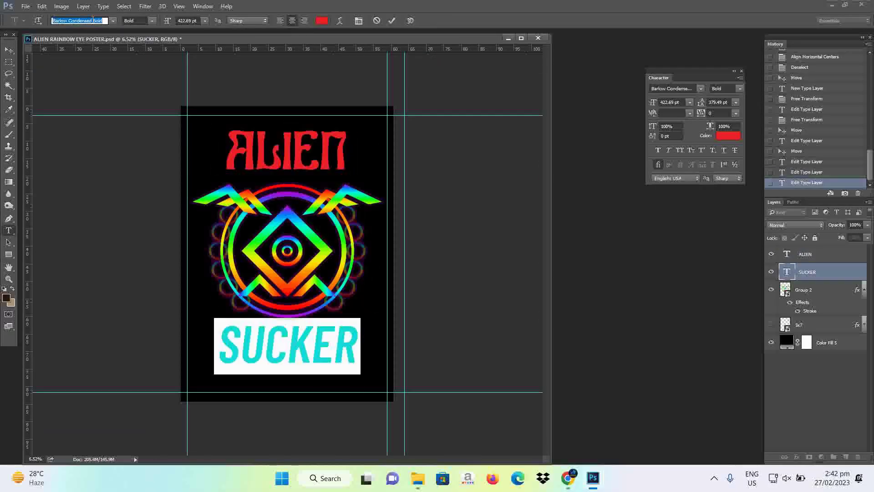
key(Down)
key(Down)
key(Down)
key(Down)
key(Down)
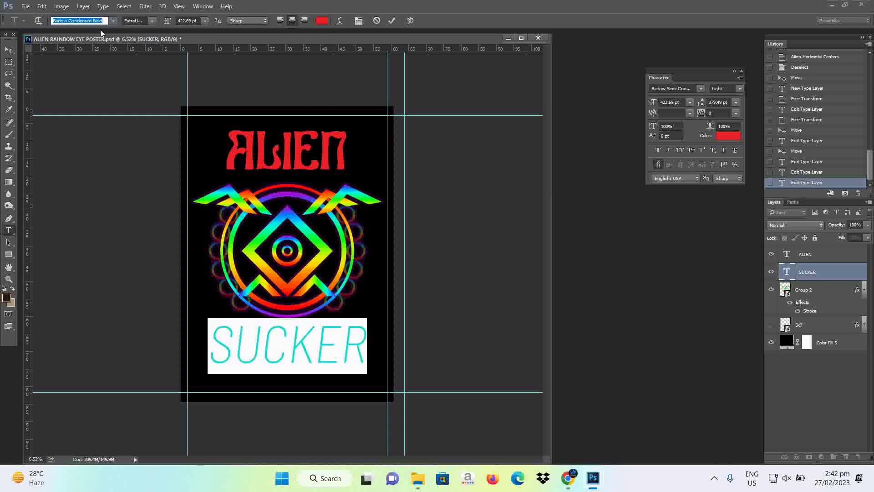
key(Down)
key(Down)
key(Down)
key(Down)
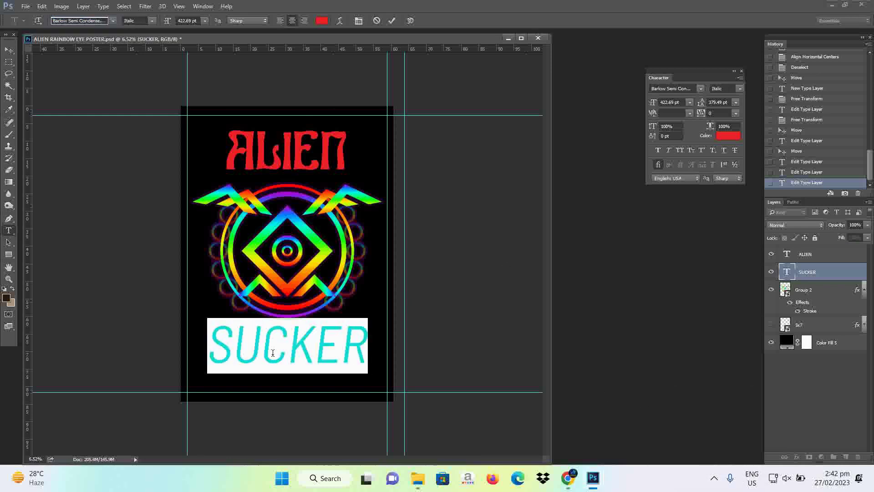
key(Down)
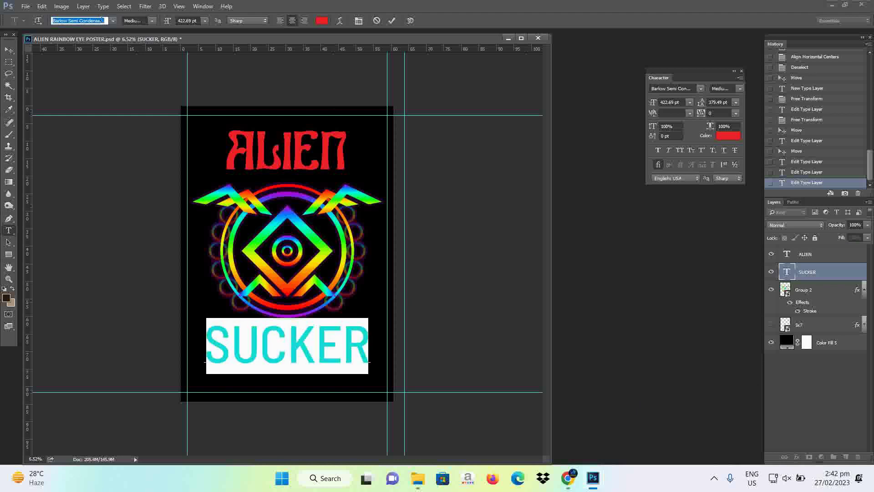
key(Down)
key(Down)
key(Down)
key(Down)
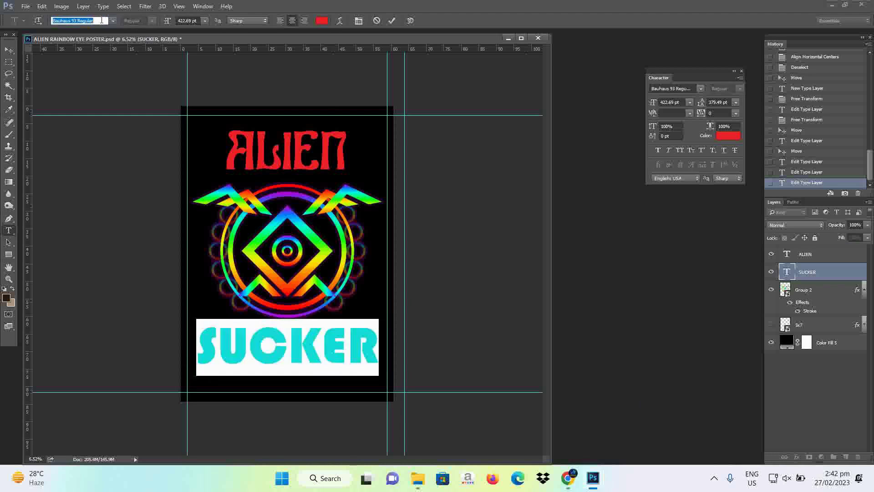
key(Down)
key(Down)
key(Down)
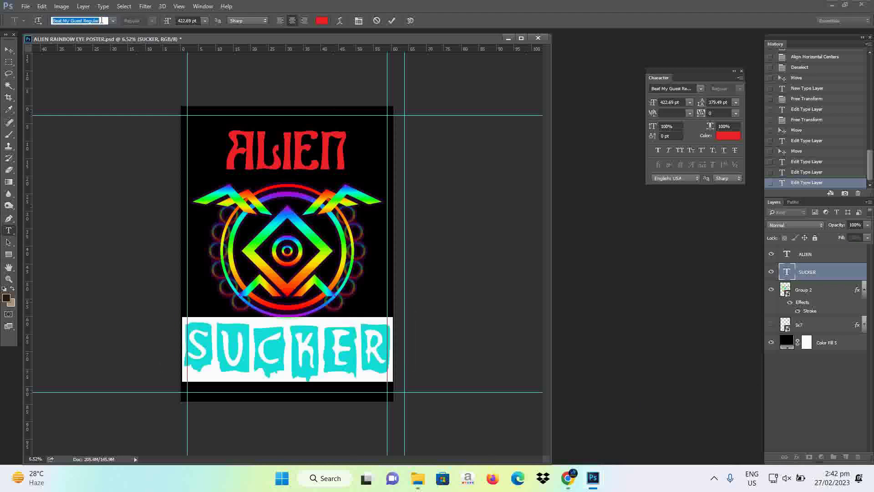
key(Down)
key(Down)
key(Down)
key(Down)
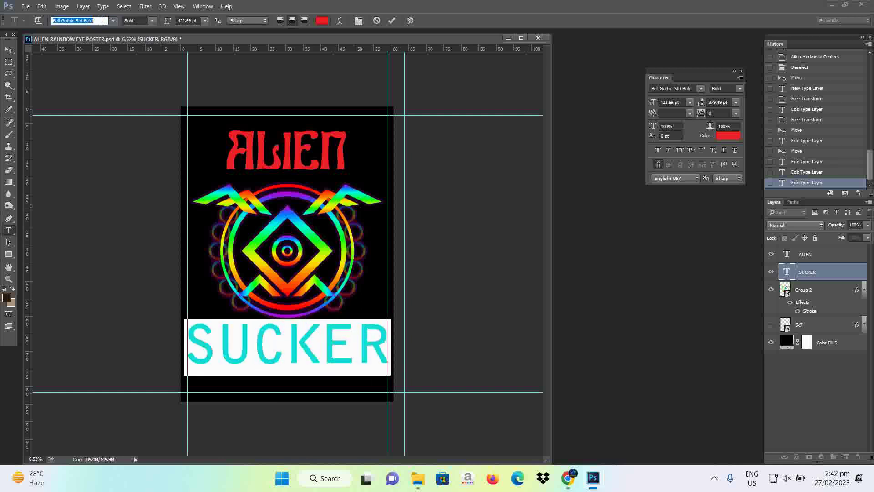
key(Down)
key(Down)
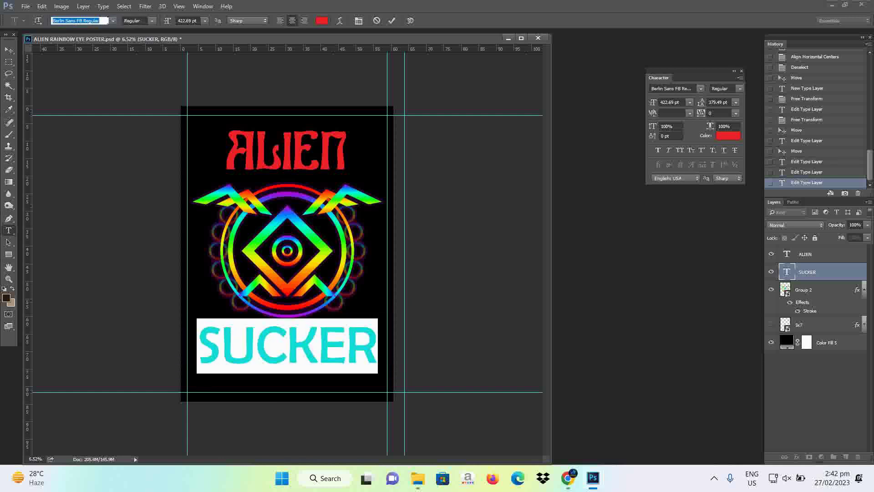
key(Down)
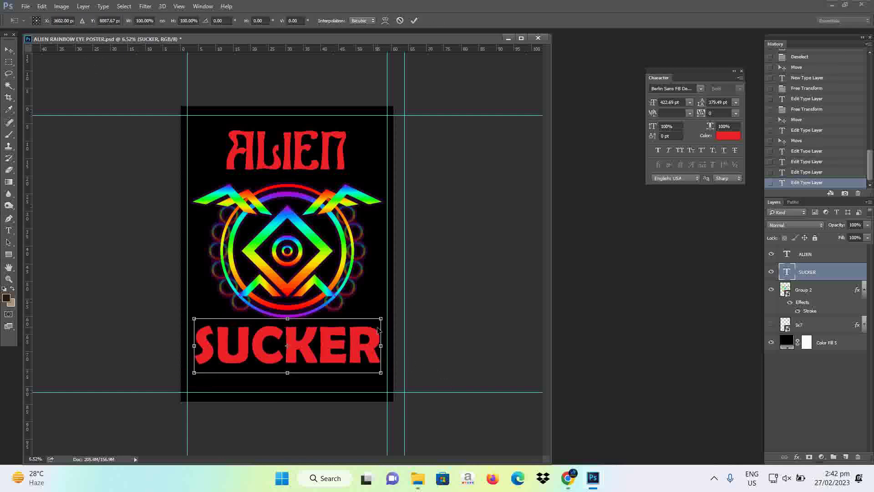
drag(384, 312, 371, 319)
key(Return)
Browse SUCKER fonts from Bernard MT Condensed through Bodoni, settling on a Bonk font.
double_click(787, 272)
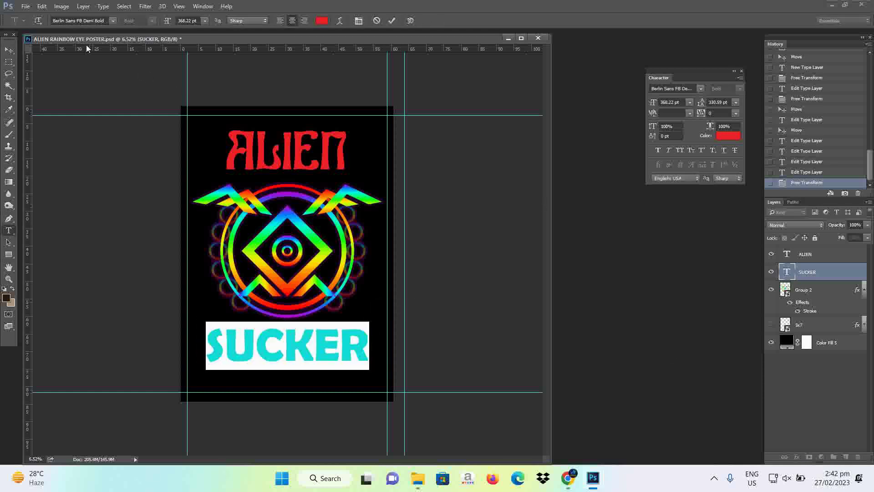
click(96, 20)
key(Down)
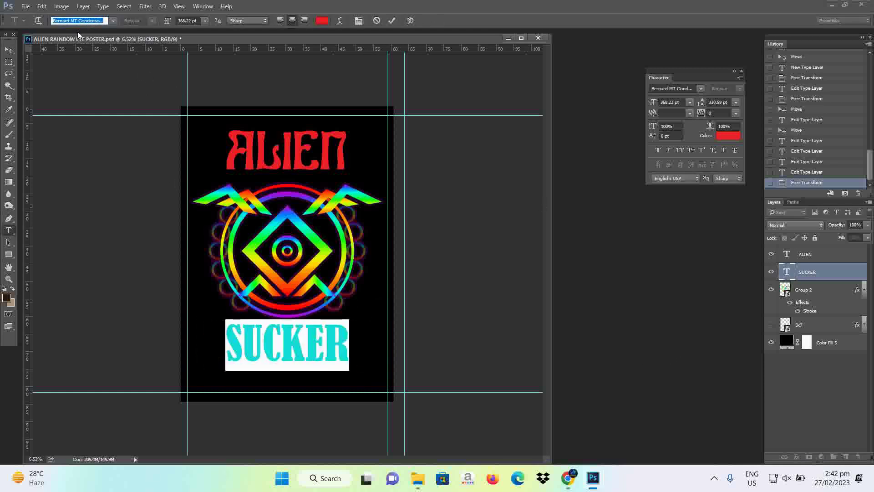
key(Down)
key(Down)
key(Down)
key(Down)
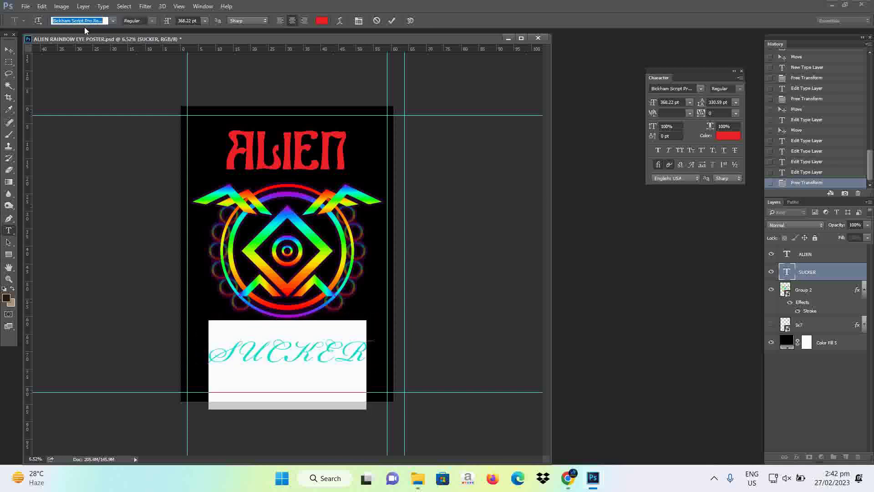
key(Down)
key(Down)
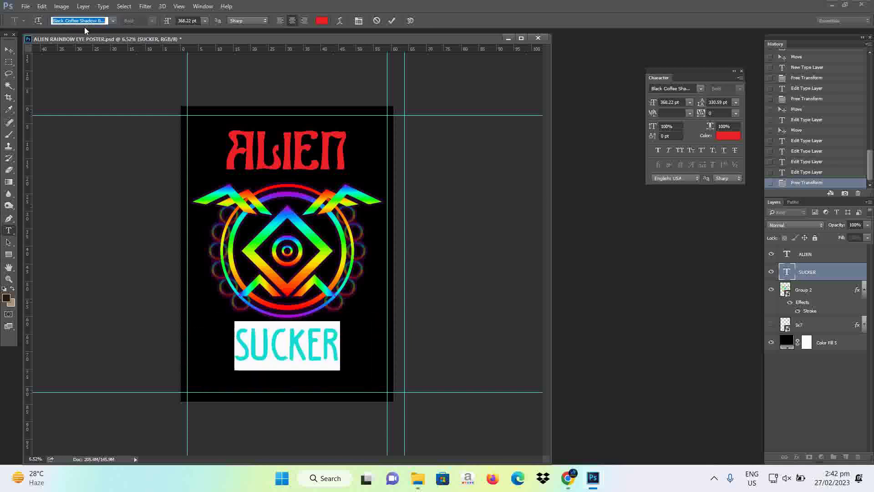
key(Down)
key(Down)
key(Down)
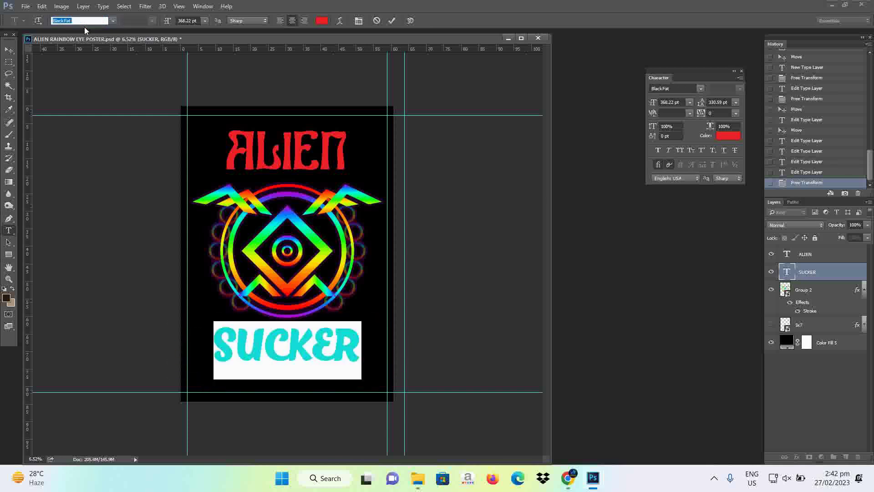
key(Down)
key(Down)
key(Down)
key(Down)
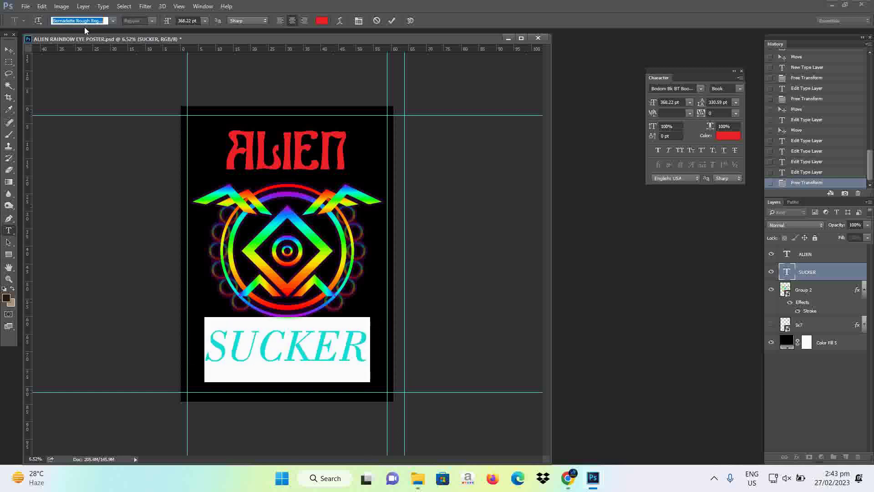
key(Down)
key(Down)
key(Down)
key(Down)
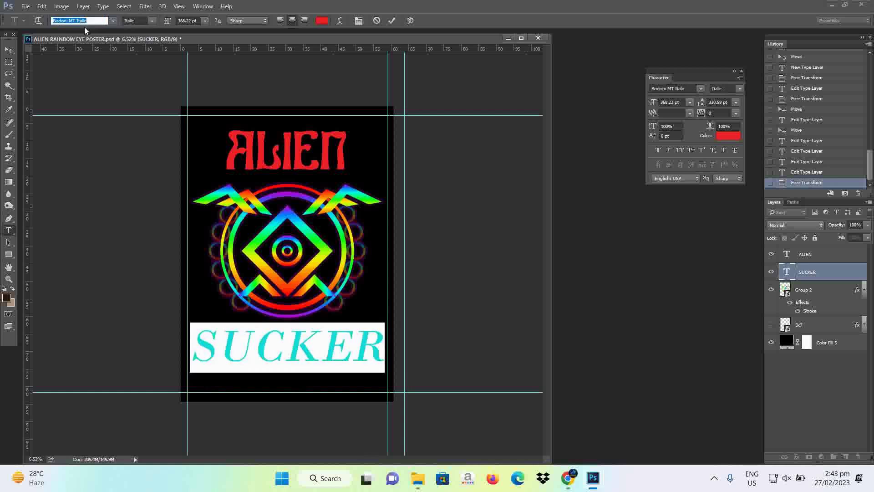
key(Down)
key(Down)
key(Down)
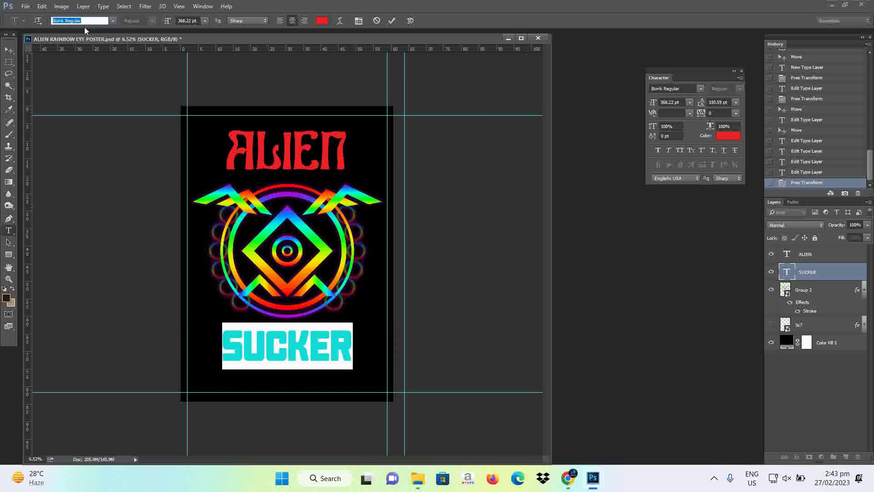
key(Return)
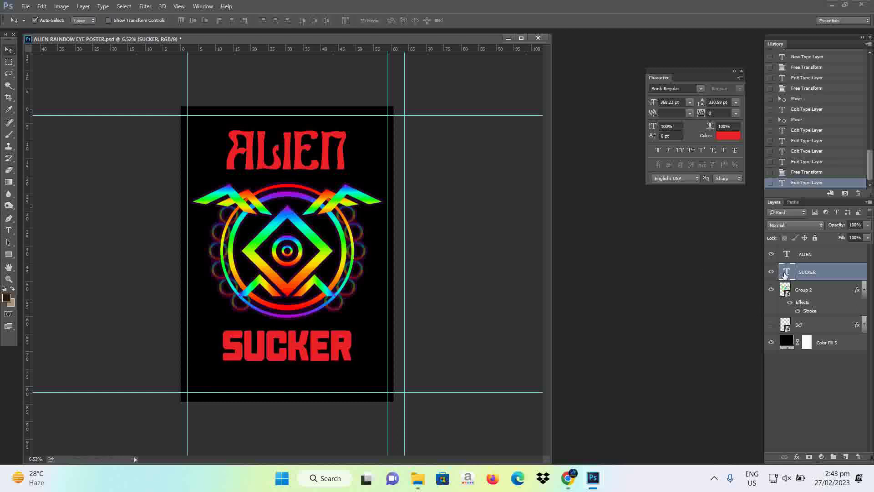
key(Down)
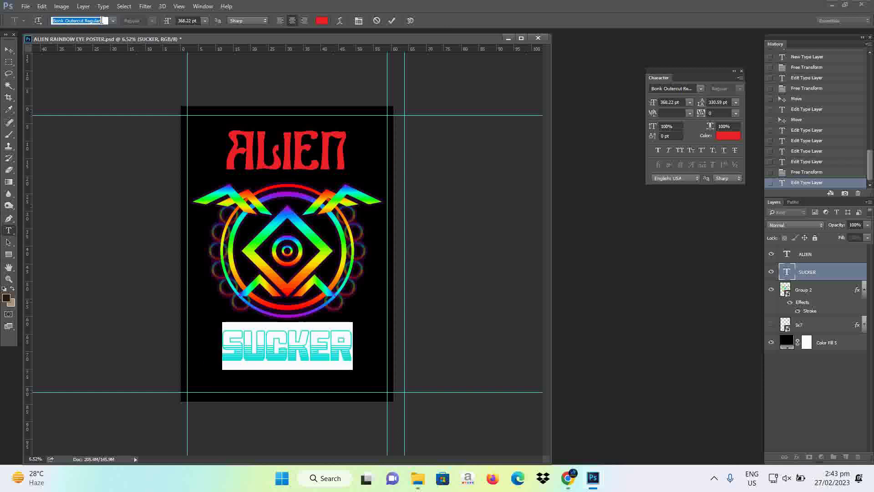
key(Return)
Enlarge SUCKER to about 135%.
key(ctrl+t)
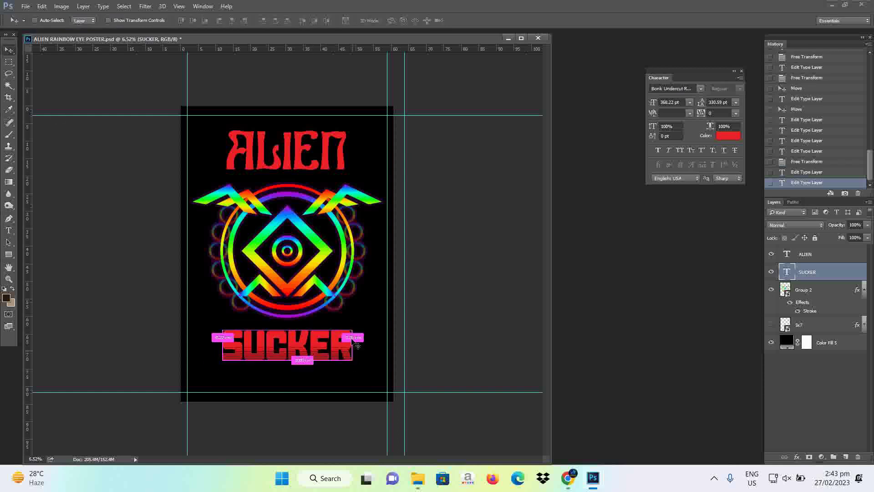
drag(355, 321, 380, 313)
key(Return)
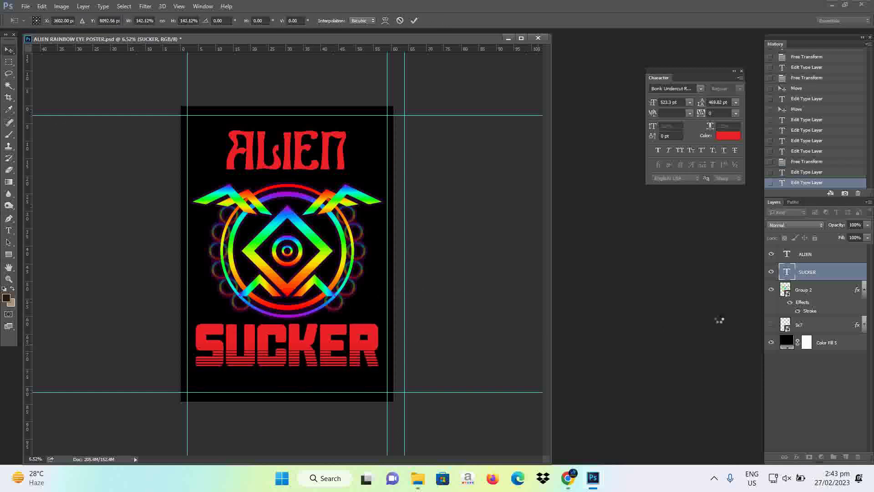
Try an Arc warp on SUCKER, then reset it flat.
double_click(787, 272)
click(339, 20)
click(440, 159)
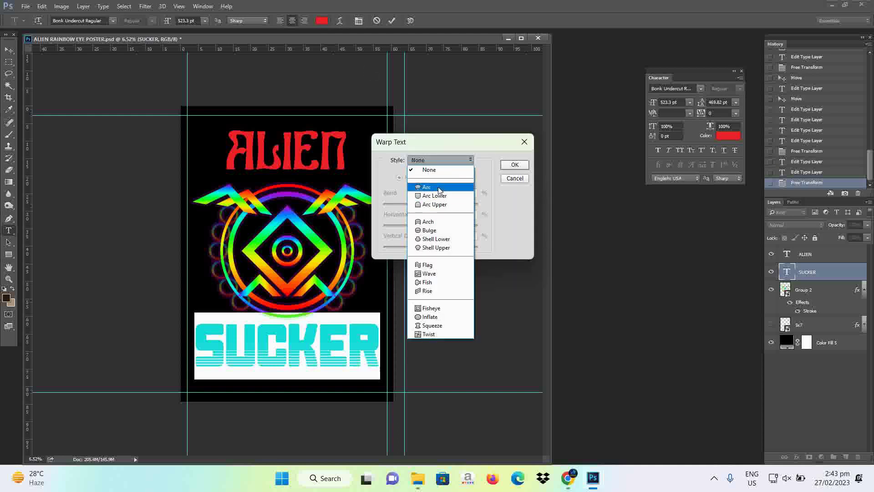
click(439, 188)
mouse_move(454, 203)
mouse_down()
mouse_move(420, 204)
mouse_move(430, 204)
mouse_up()
click(514, 165)
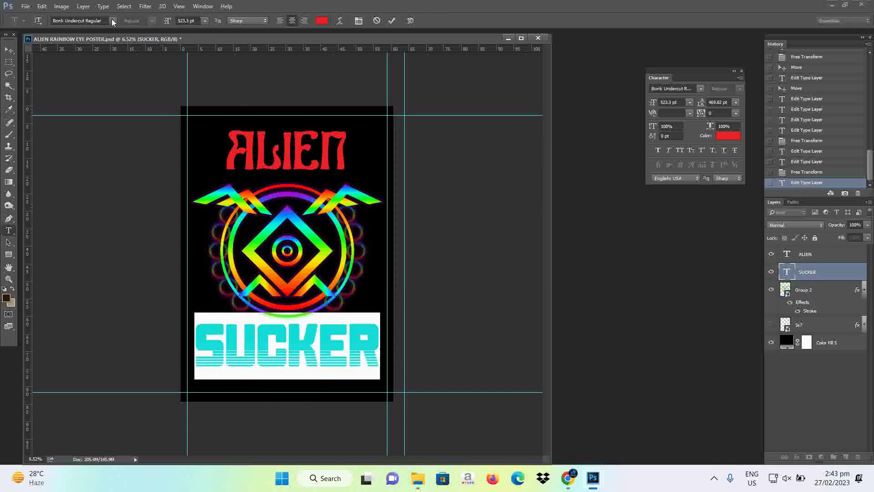
Switch SUCKER to the distressed Cacha font and scale it to about 75%.
click(112, 21)
key(Down)
key(Down)
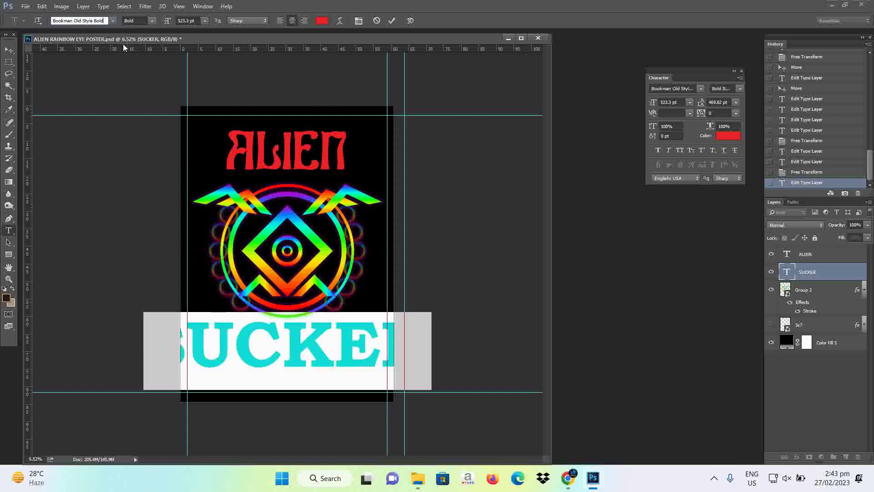
key(Down)
key(Down)
key(Down)
key(Down)
key(Down)
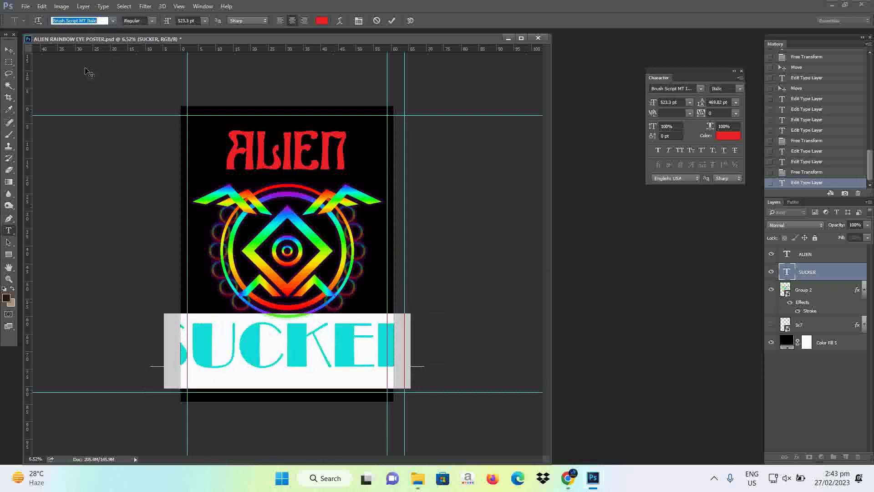
key(Down)
key(Down)
key(Down)
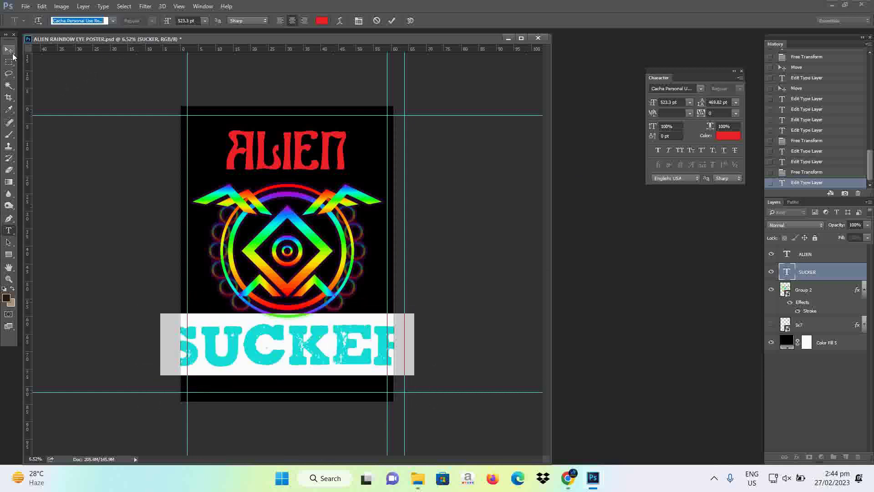
click(9, 51)
key(ctrl+t)
drag(415, 313, 382, 321)
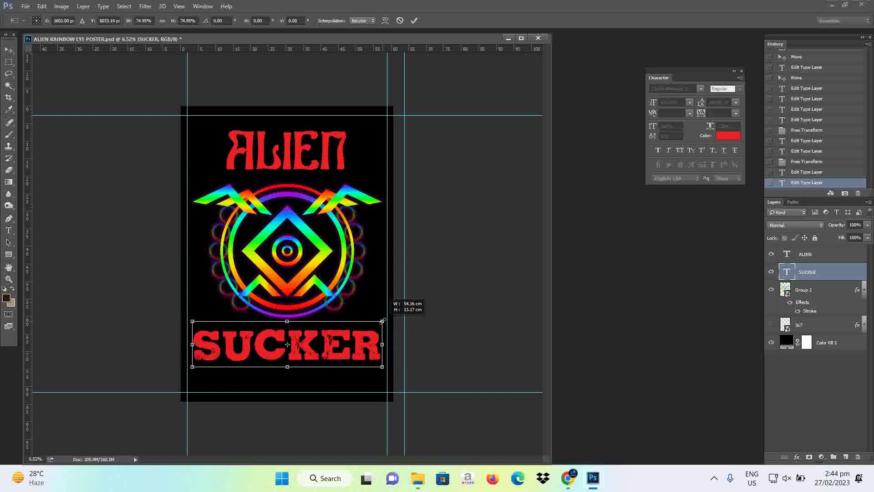
double_click(304, 355)
Cut SUCKER down to S, enlarge it about 178% and move it left.
double_click(790, 276)
text(S)
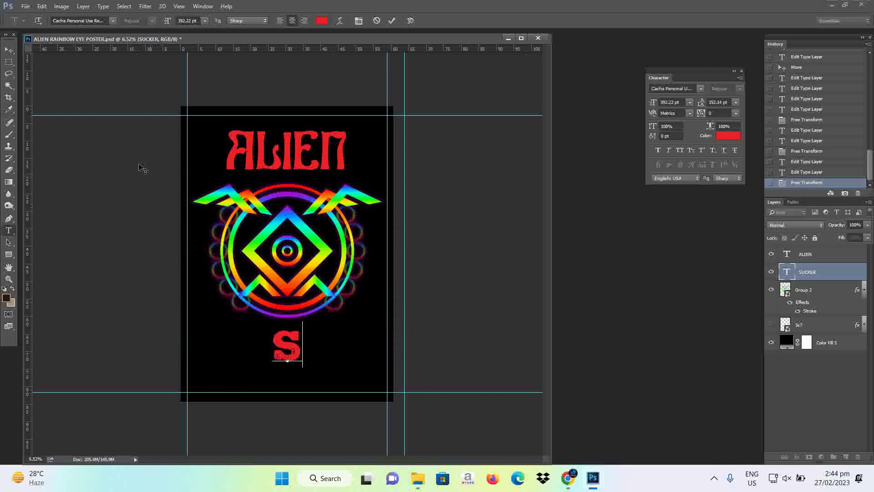
key(ctrl+Return)
key(ctrl+t)
drag(302, 339, 314, 303)
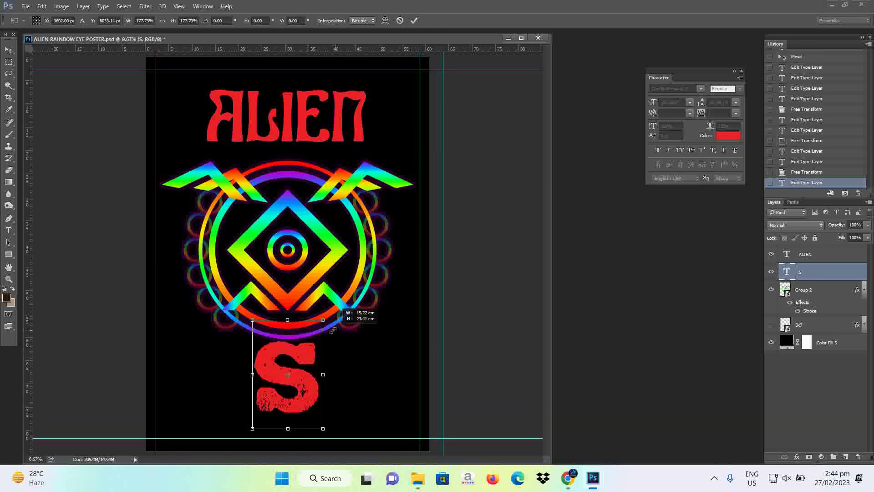
mouse_move(298, 335)
mouse_down()
mouse_move(230, 335)
mouse_move(282, 340)
mouse_up()
key(Return)
Retype a copy as R on the right, align S and R, and nudge S left.
double_click(786, 272)
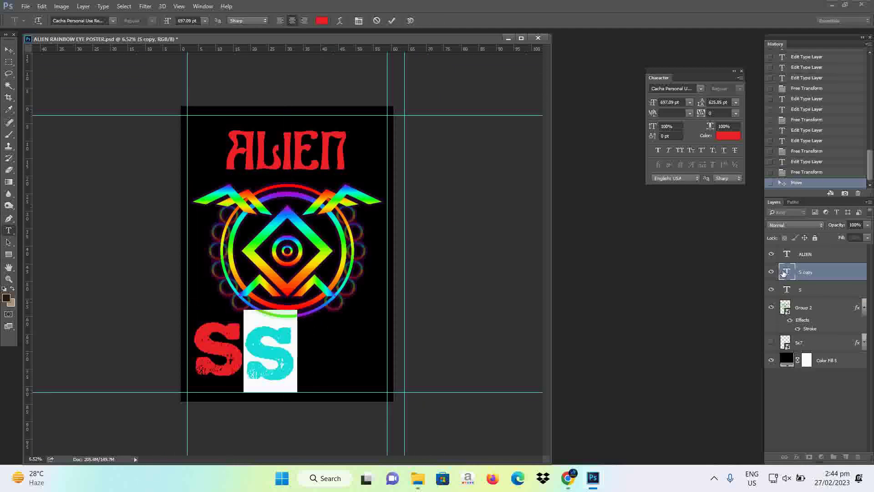
text(R)
drag(280, 301, 373, 300)
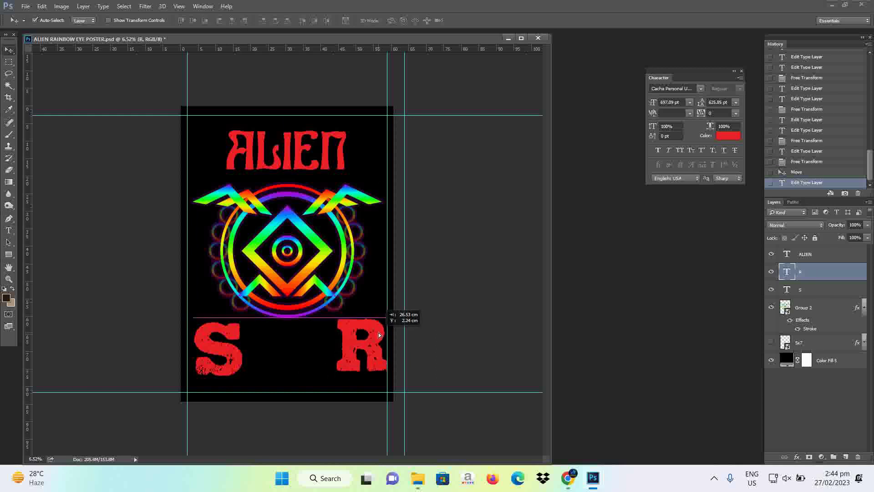
ctrl+click(800, 292)
click(205, 20)
key(ctrl+d)
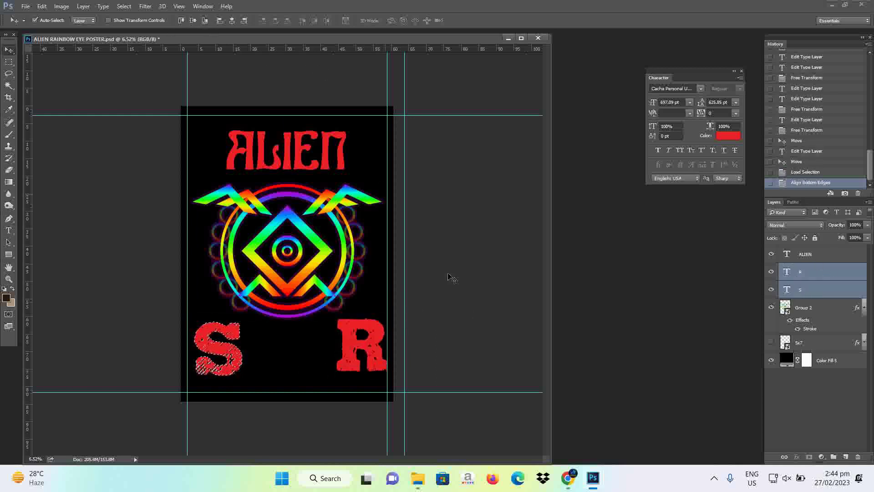
click(181, 21)
key(ctrl+d)
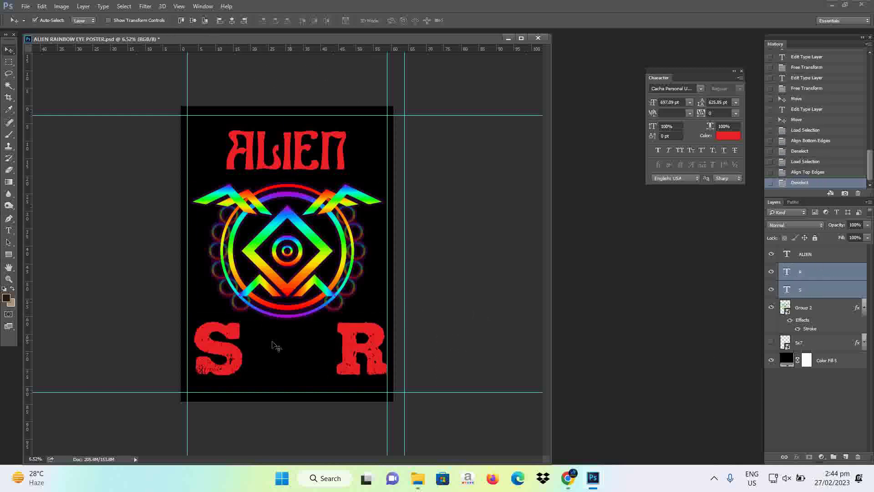
click(837, 292)
key(shift+Left)
key(shift+Left)
key(shift+Left)
key(shift+Left)
key(shift+Left)
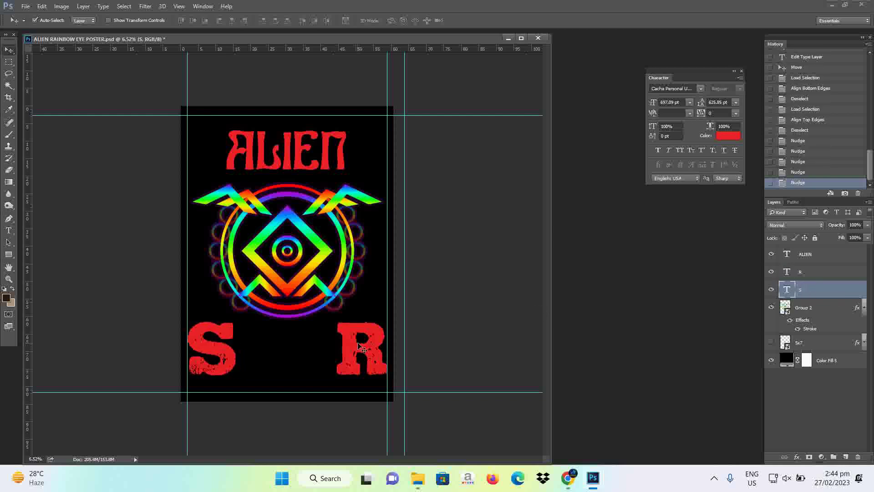
Place a copy of R in the centre, retype it as U and resize it.
click(380, 337)
mouse_move(380, 336)
mouse_down()
mouse_move(310, 337)
mouse_move(268, 351)
mouse_move(323, 339)
mouse_move(337, 348)
mouse_up()
double_click(787, 272)
text(U)
click(11, 51)
key(ctrl+t)
key(Return)
Retype further copies as C and K, then lock the Color Fill 5 layer.
double_click(786, 272)
text(C)
click(11, 51)
double_click(787, 271)
text(k)
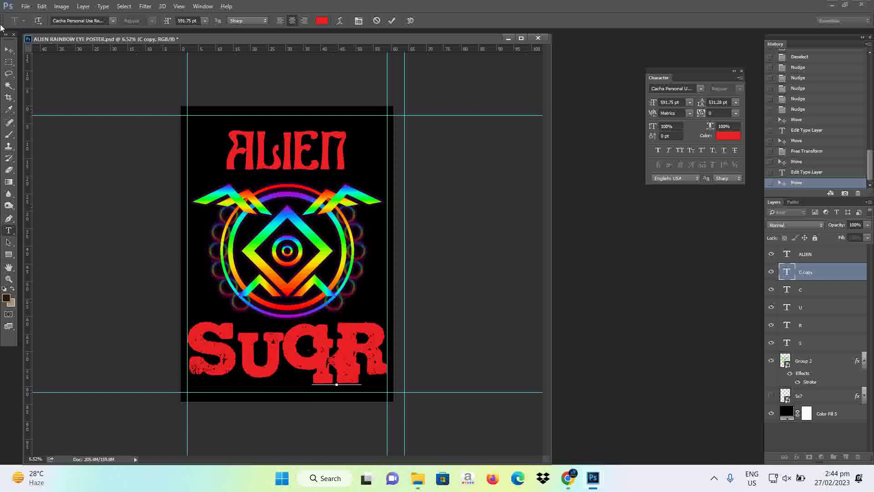
click(11, 50)
click(827, 413)
click(814, 237)
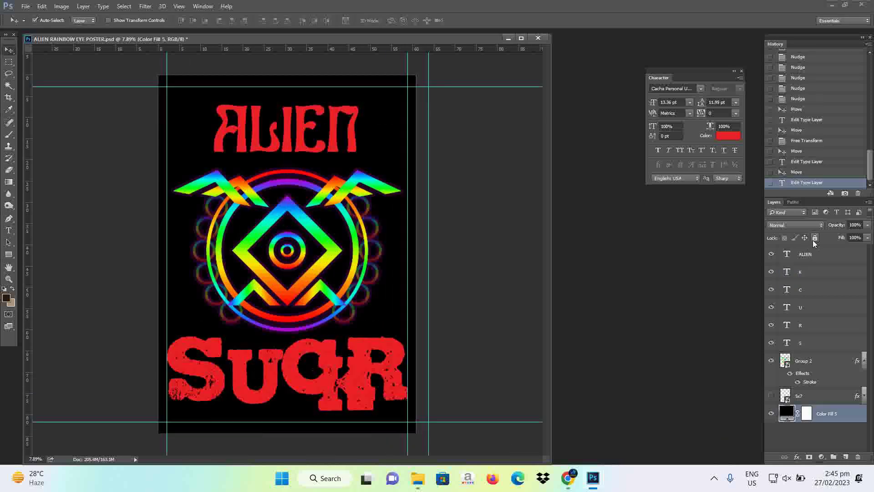
With auto-select on, move S and U upward and scale all letters down together.
key(f)
click(34, 20)
drag(385, 375, 364, 370)
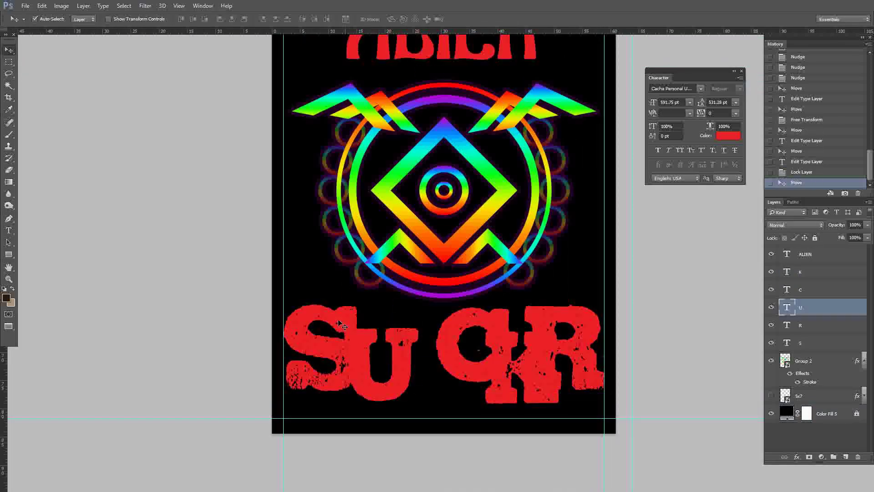
mouse_move(319, 346)
mouse_down()
mouse_move(319, 325)
mouse_move(361, 318)
mouse_up()
click(824, 343)
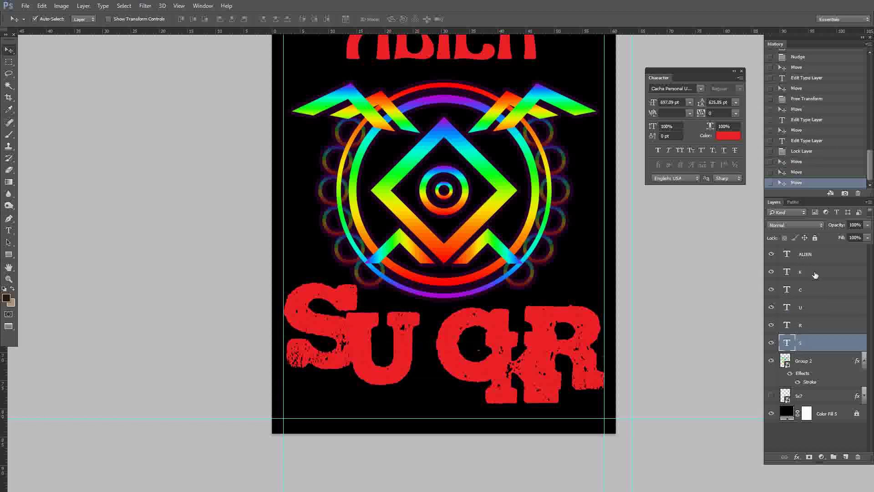
shift+click(815, 272)
key(ctrl+t)
drag(605, 405, 620, 369)
key(Return)
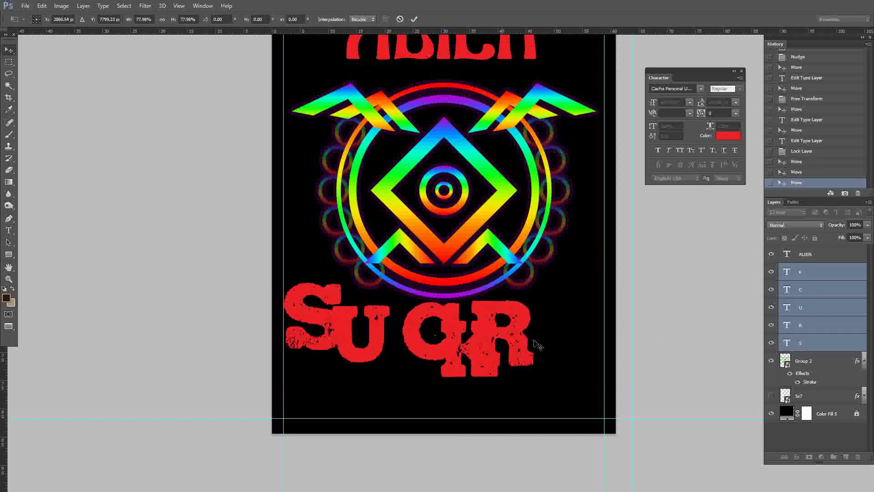
Shift R right, position C, and add an e letter from a K copy.
drag(496, 337, 546, 337)
drag(430, 318, 413, 314)
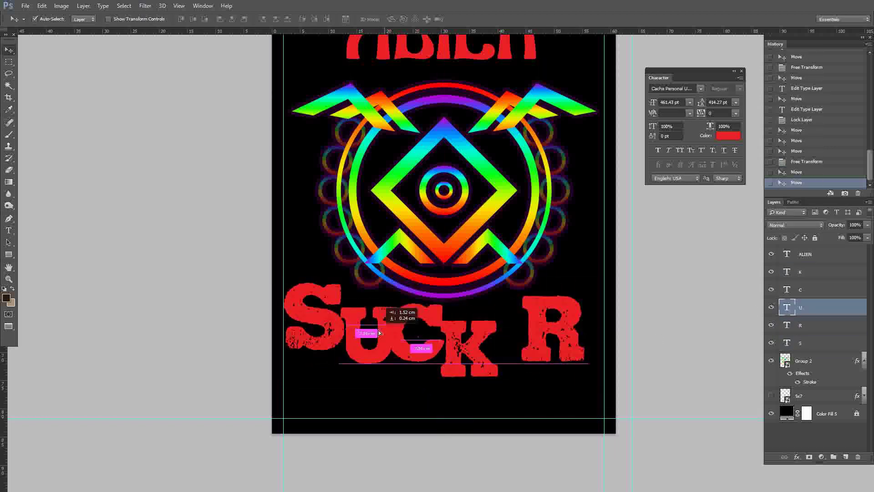
drag(469, 337, 496, 336)
double_click(786, 272)
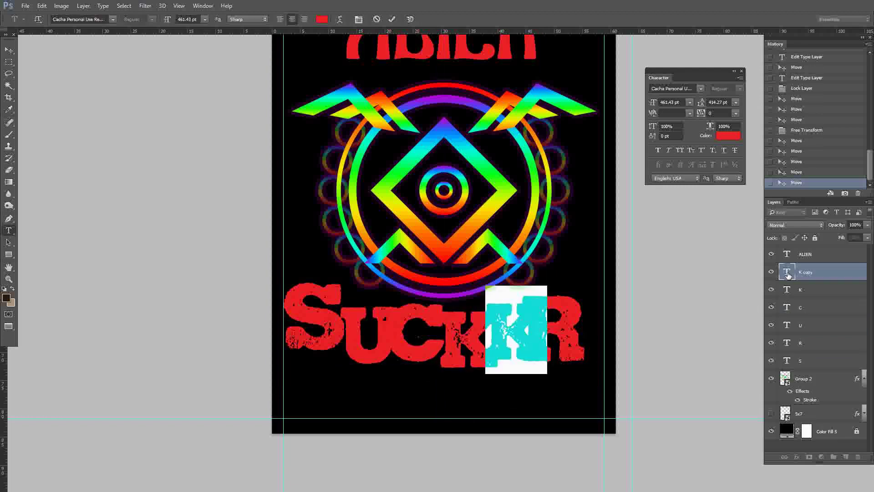
text(e)
click(8, 52)
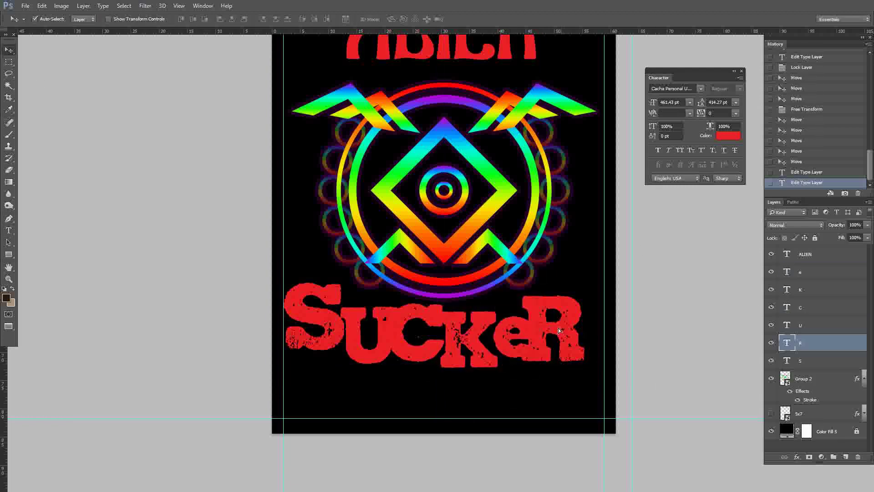
Reposition C and the other letters, retype U as lowercase u, and align u and R.
drag(562, 328, 575, 328)
drag(517, 337, 518, 337)
drag(421, 324, 430, 324)
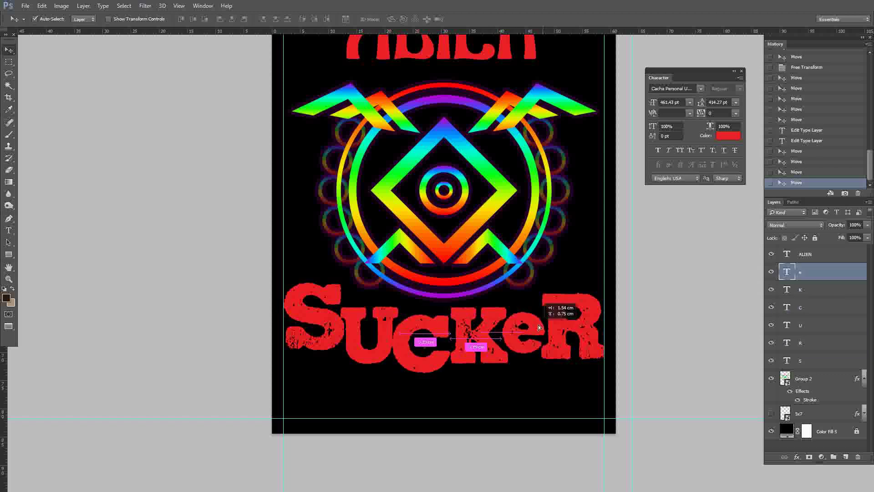
drag(538, 324, 539, 323)
click(380, 326)
double_click(787, 325)
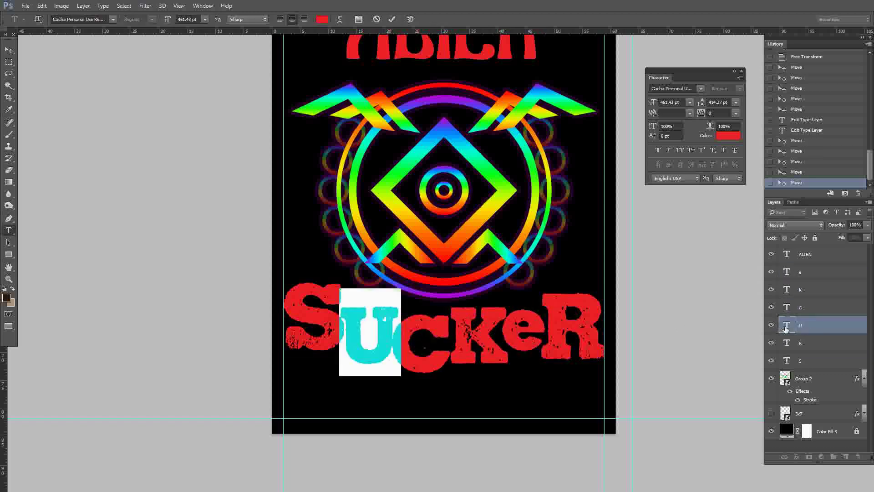
text(u)
click(8, 51)
drag(591, 318, 590, 306)
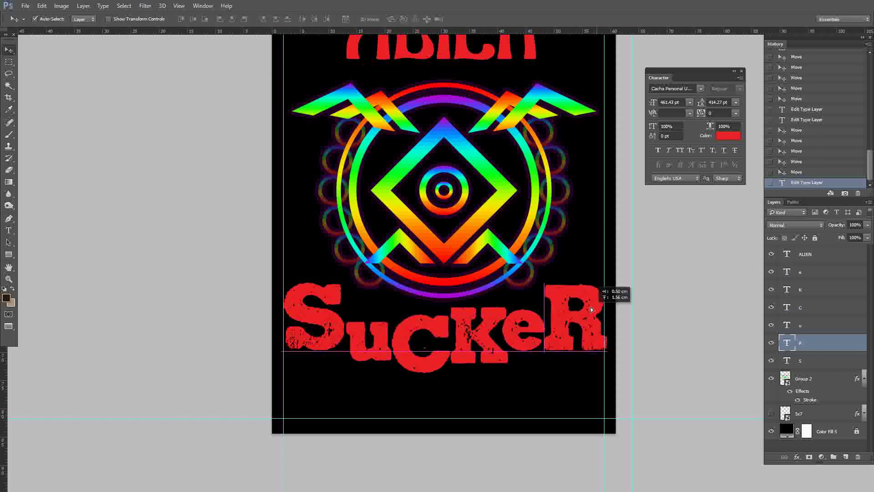
drag(377, 336, 379, 328)
key(Up)
key(Up)
key(Up)
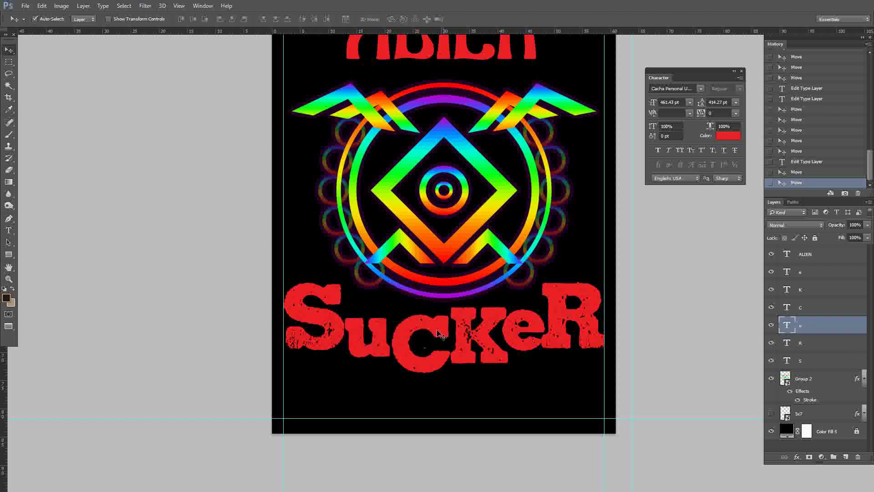
Stretch the K and S letters taller.
click(500, 314)
key(ctrl+t)
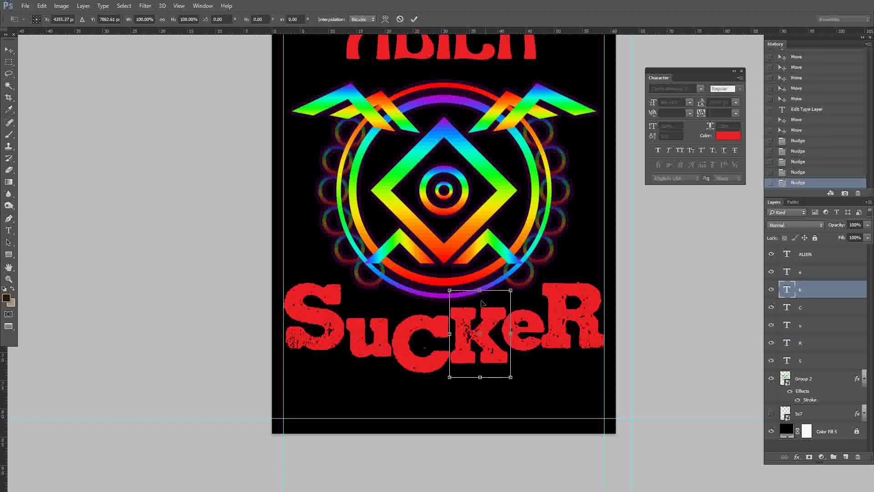
drag(480, 299, 481, 280)
key(Return)
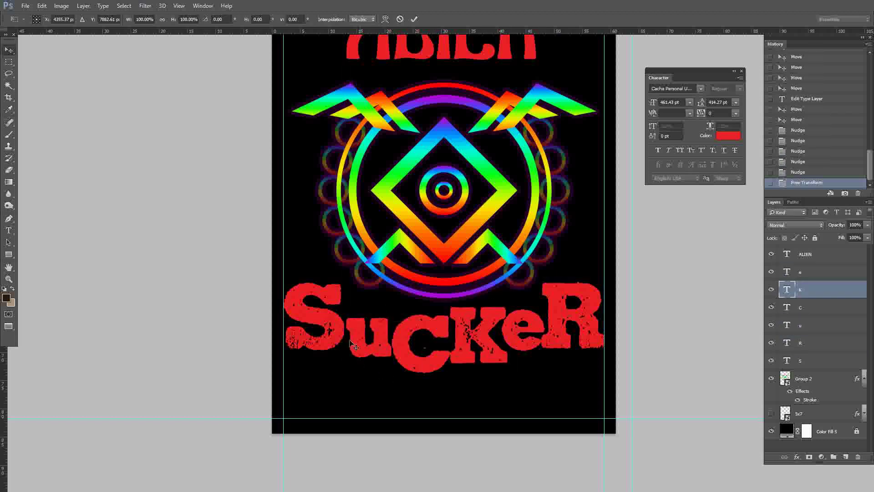
click(314, 327)
key(ctrl+t)
drag(315, 367, 322, 390)
key(Return)
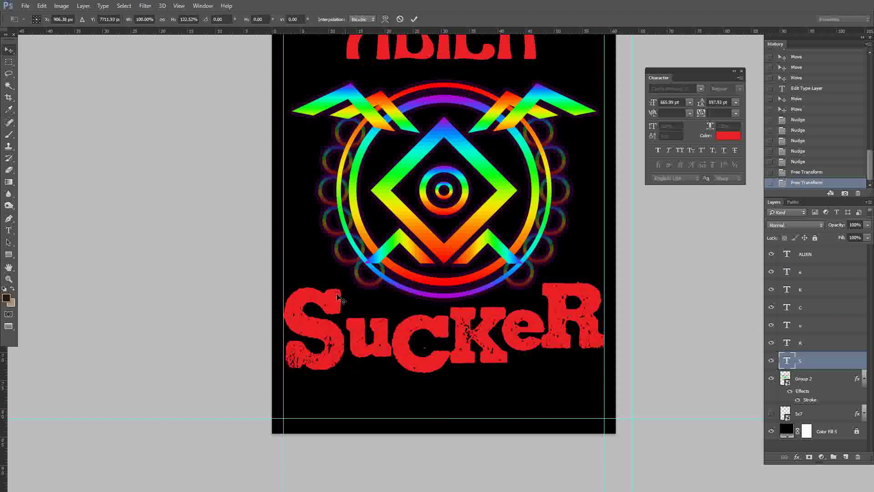
Align S and R, then select all SucKeR letters and scale the word together.
drag(327, 359, 328, 352)
drag(564, 341, 563, 338)
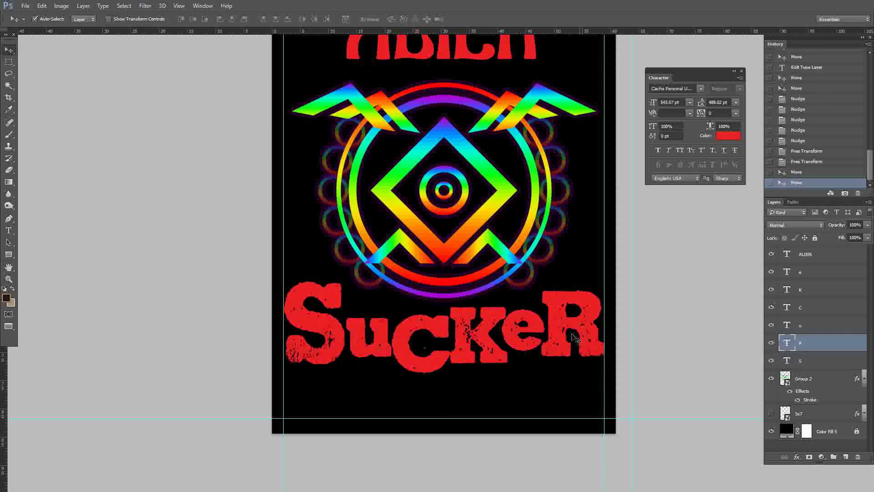
key(Up)
key(Up)
key(ctrl+0)
scroll(560, 379, up, 1)
drag(596, 416, 291, 392)
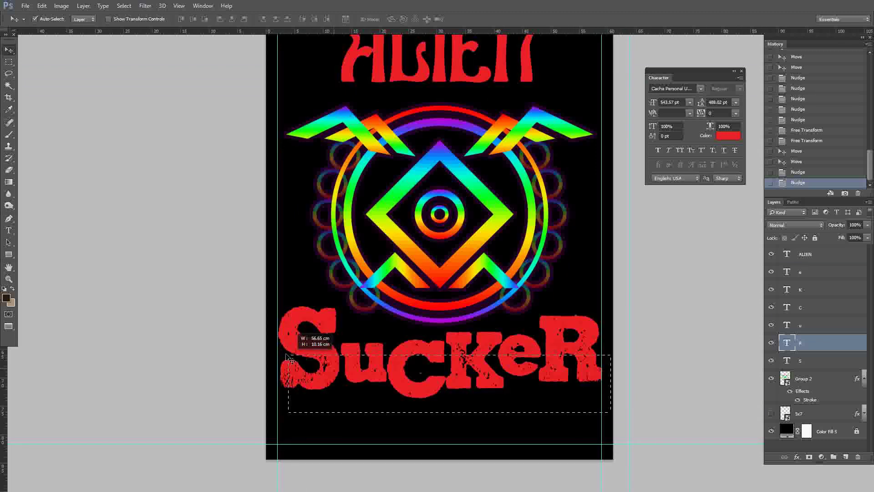
key(ctrl+t)
drag(602, 305, 599, 307)
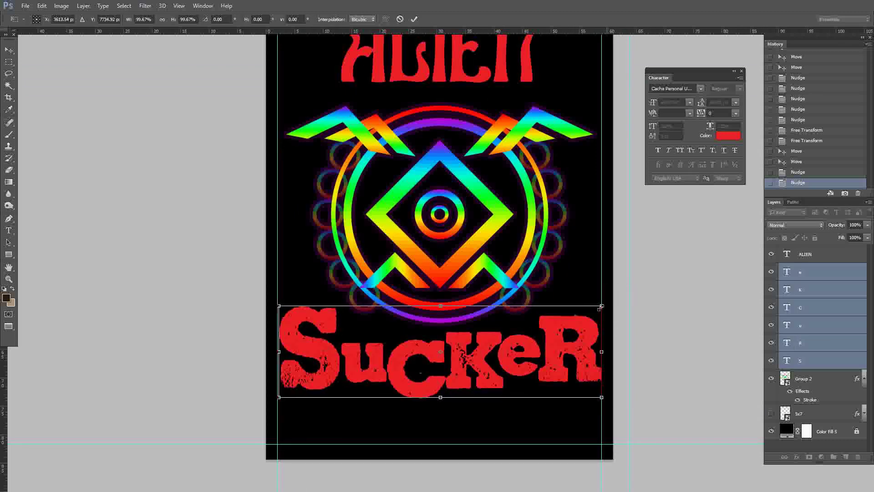
key(Return)
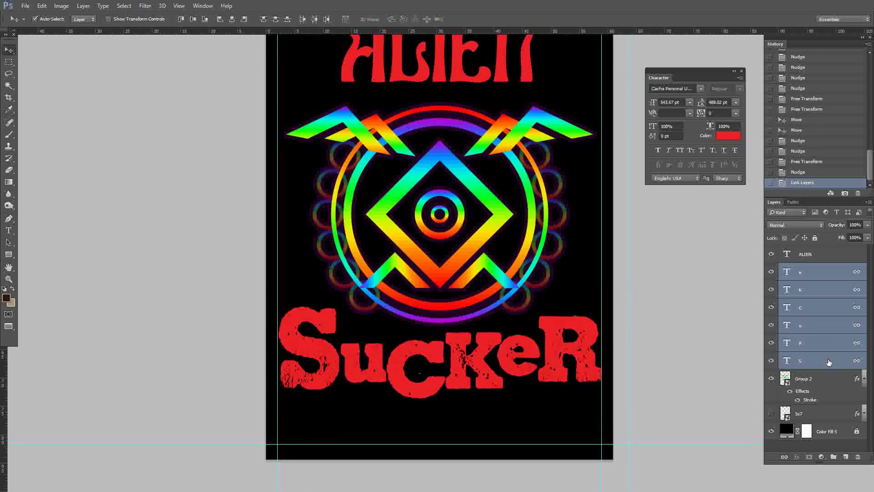
Add a Gradient Overlay to the R letter layer and open its gradient for editing.
click(814, 343)
click(83, 6)
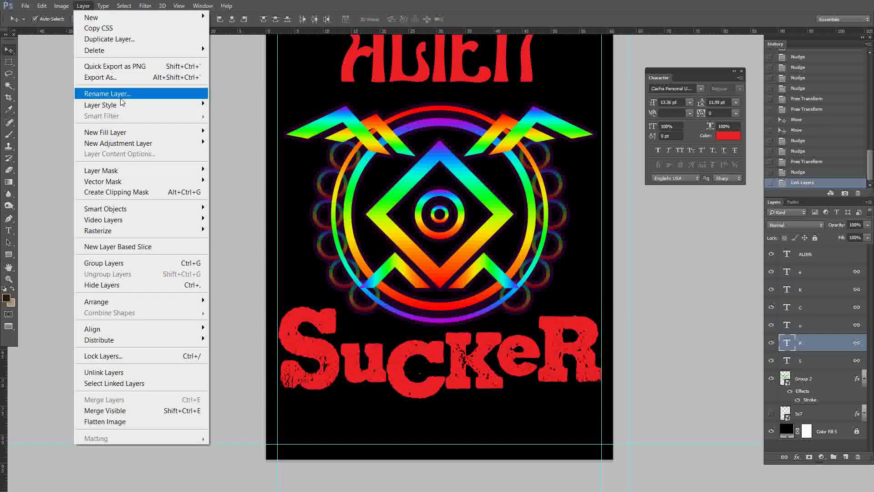
click(246, 186)
drag(591, 185, 646, 89)
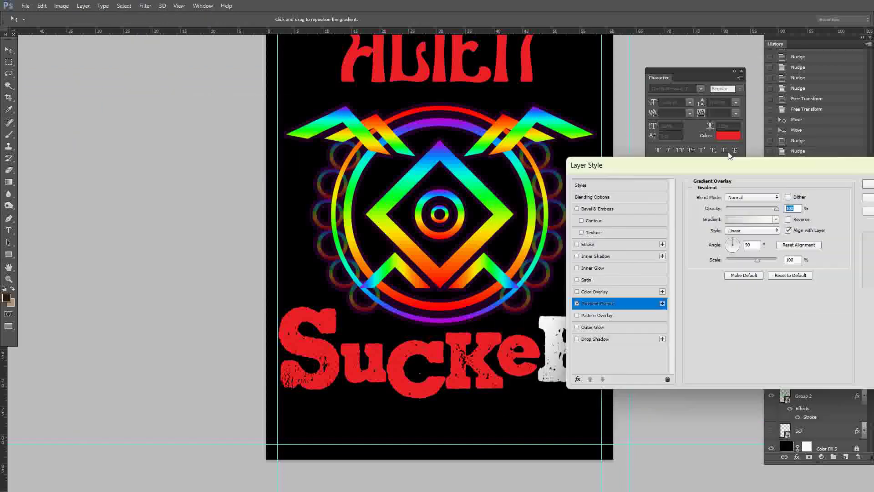
click(737, 145)
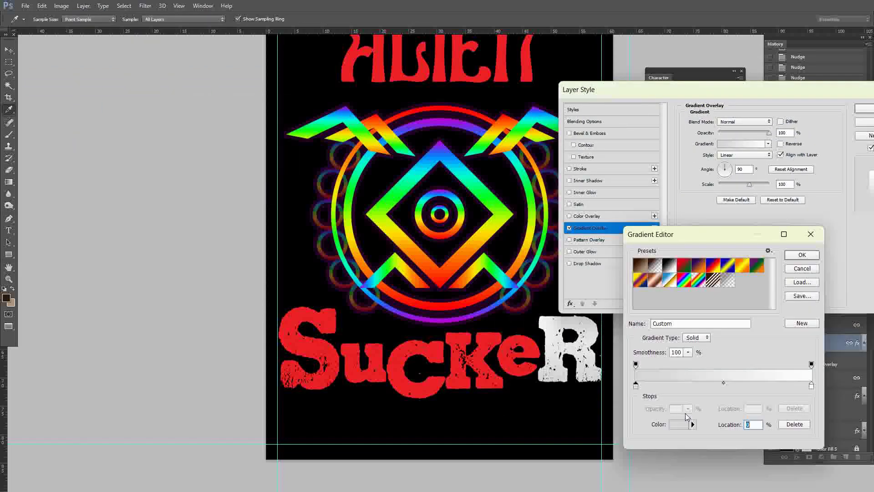
Set the first gradient stop to a dark blue.
click(679, 424)
drag(523, 277, 702, 248)
click(705, 287)
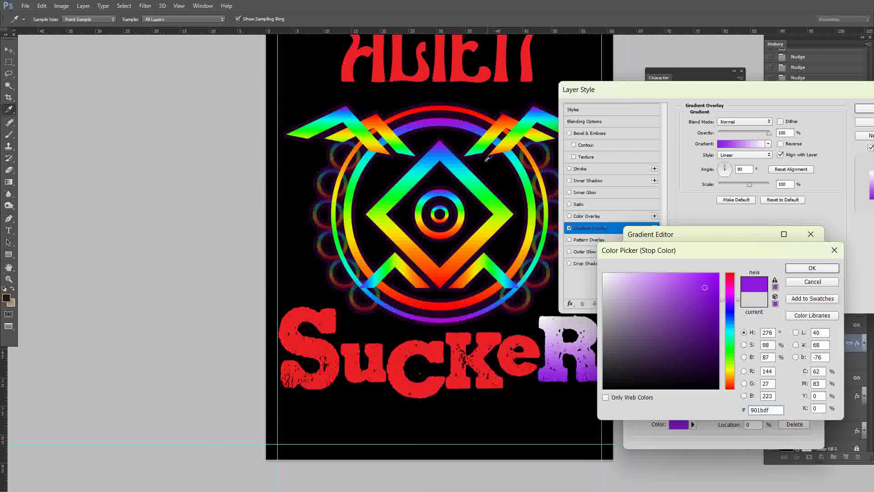
click(730, 329)
click(815, 267)
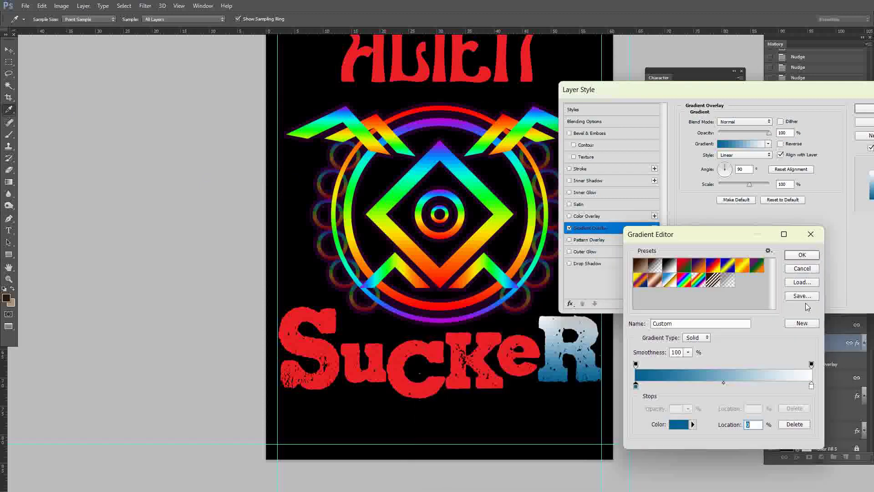
Recolour the white right gradient stop to a blue shade.
double_click(811, 386)
click(729, 323)
click(704, 308)
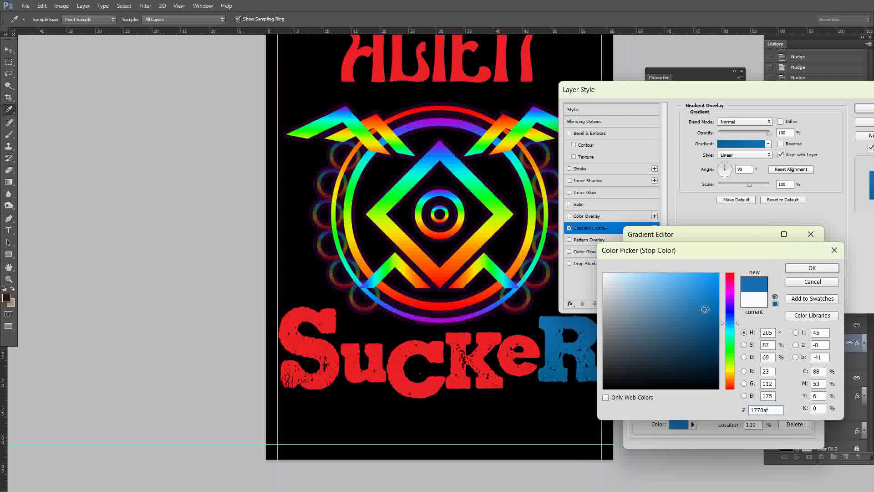
click(705, 324)
drag(706, 324, 715, 322)
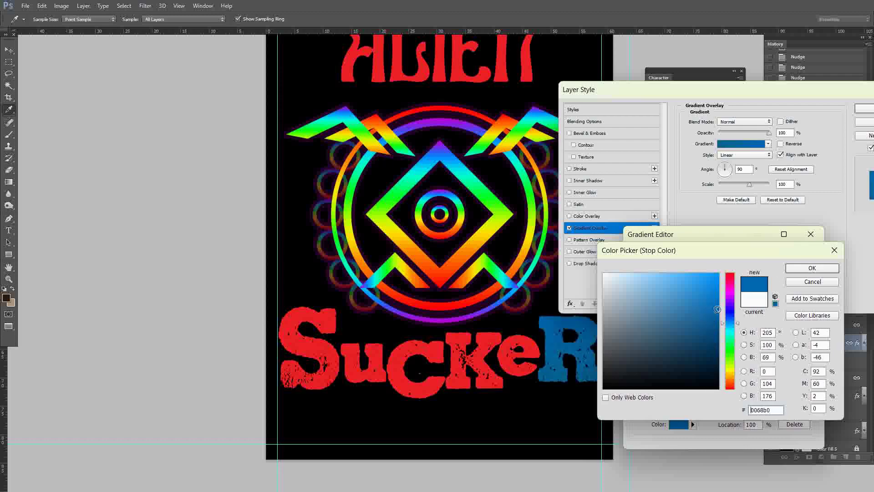
click(805, 269)
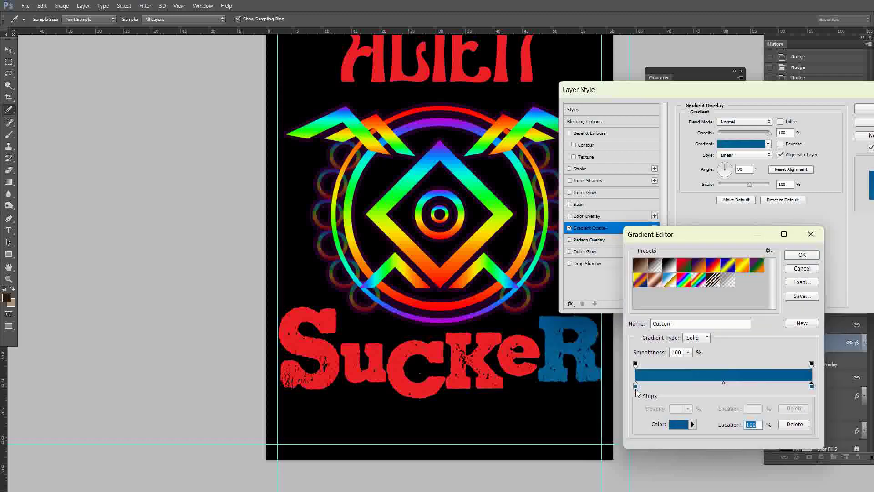
Readjust the stop colour and move a blue stop to the far right.
click(681, 426)
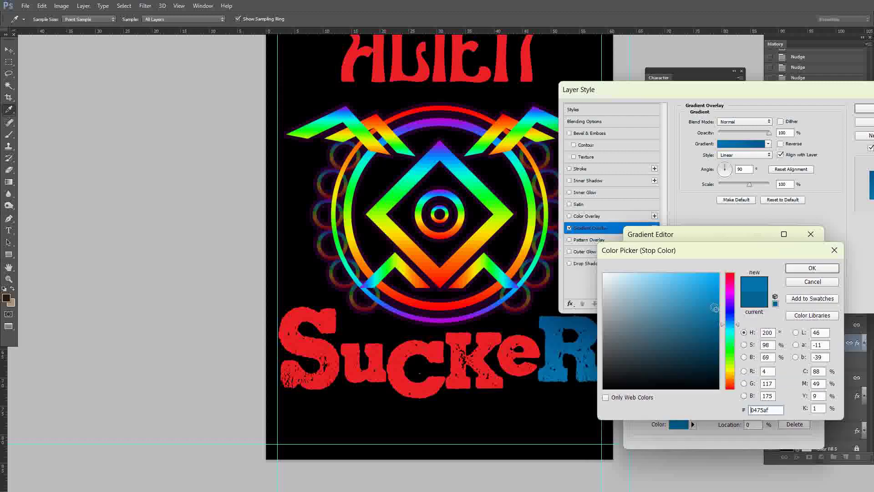
click(804, 269)
click(811, 386)
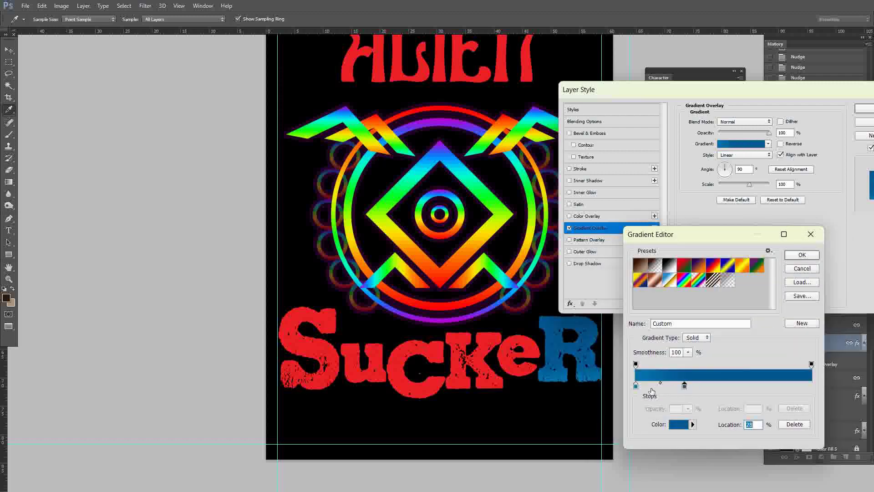
drag(636, 386, 811, 386)
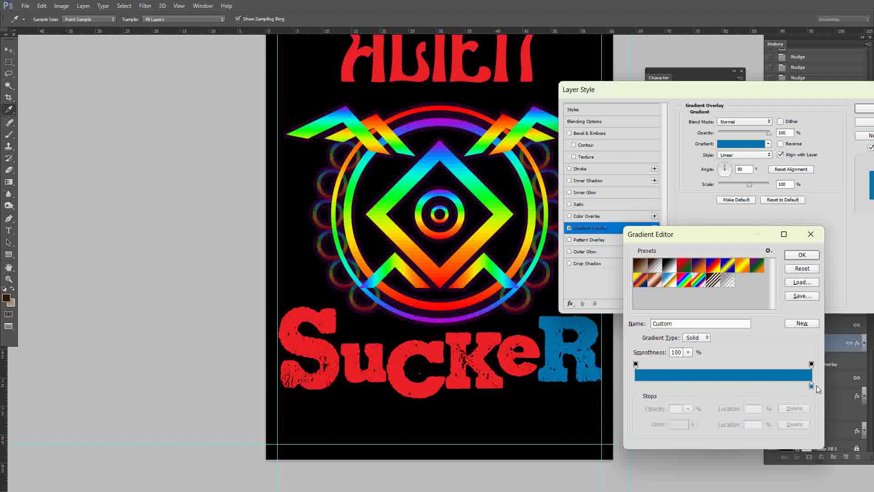
Set the remaining stops to deep blue, mid blue at 50% and lighter blue at 59%.
double_click(636, 385)
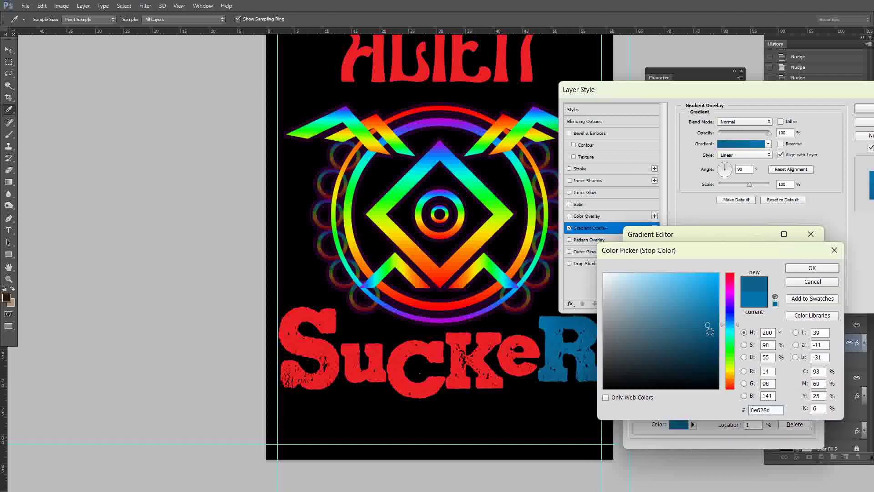
drag(718, 318, 718, 346)
click(812, 268)
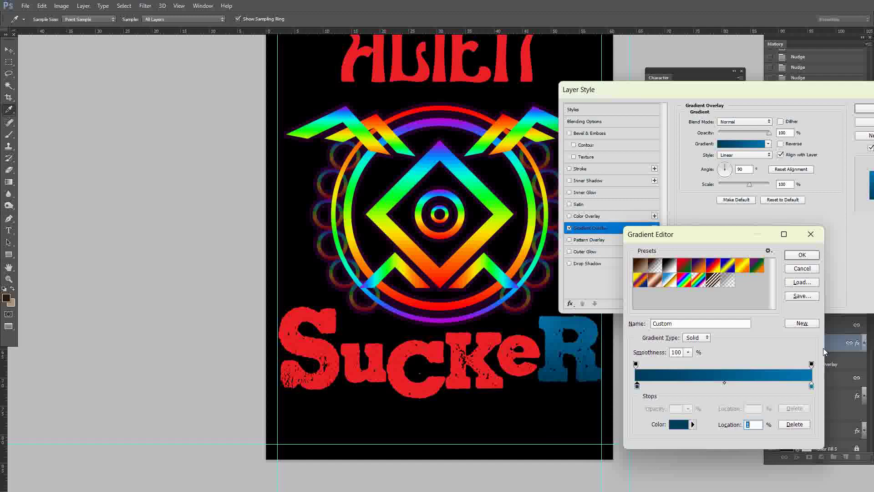
click(811, 386)
click(678, 424)
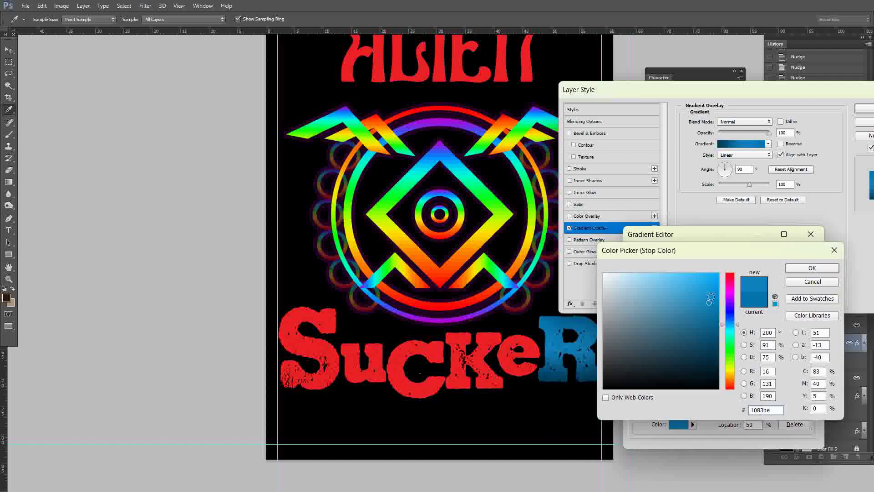
click(812, 268)
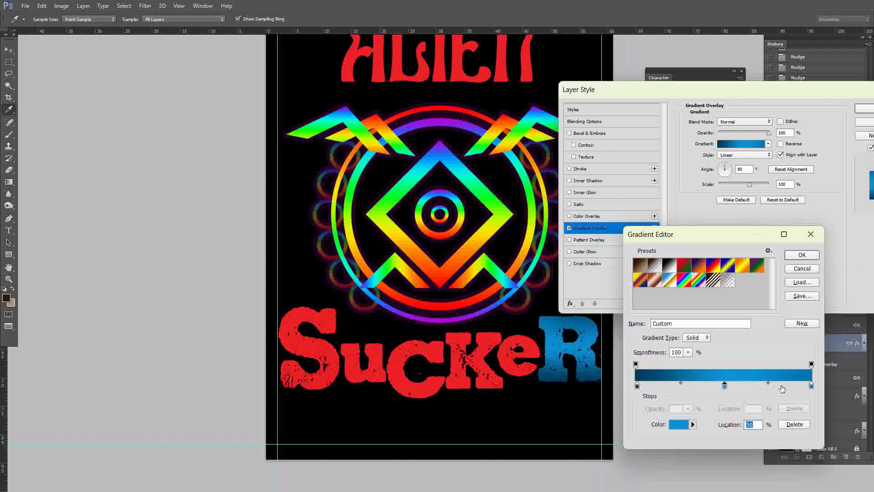
click(678, 424)
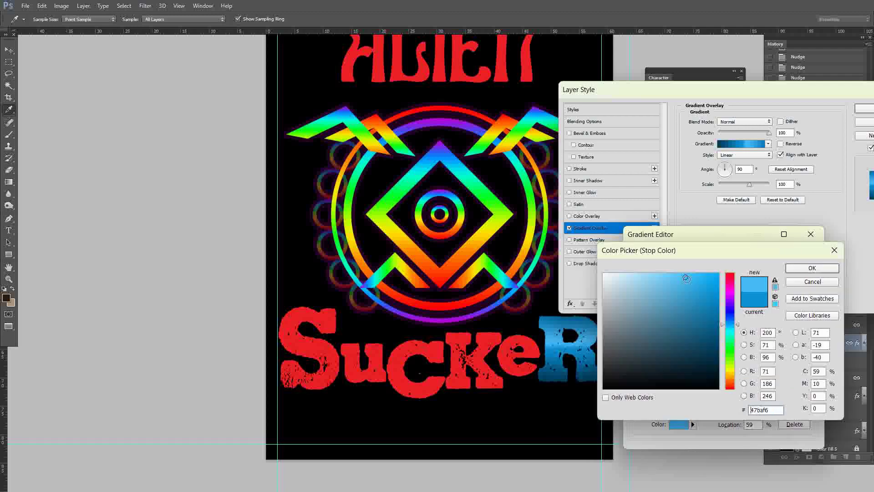
click(805, 268)
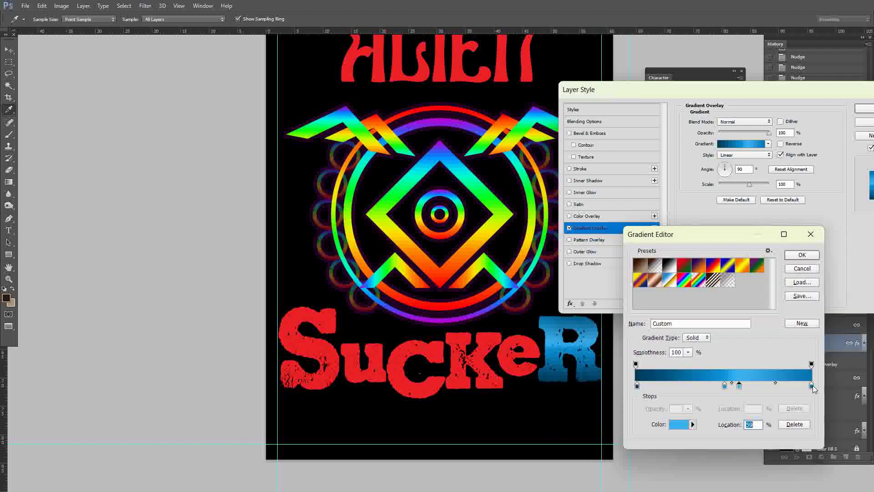
Apply the blue gradient overlay to R and copy the R layer's style.
click(802, 255)
key(Return)
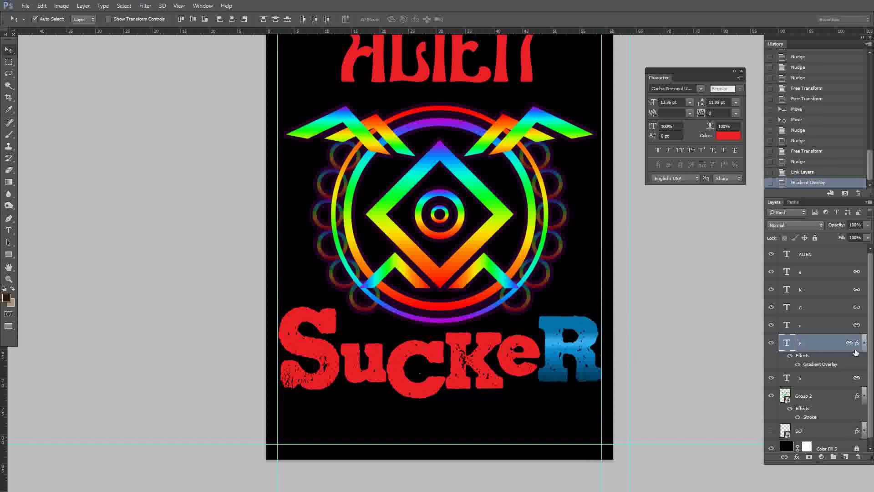
right_click(836, 347)
click(626, 435)
Paste the gradient style onto all letter layers, then undo that paste.
shift+click(822, 360)
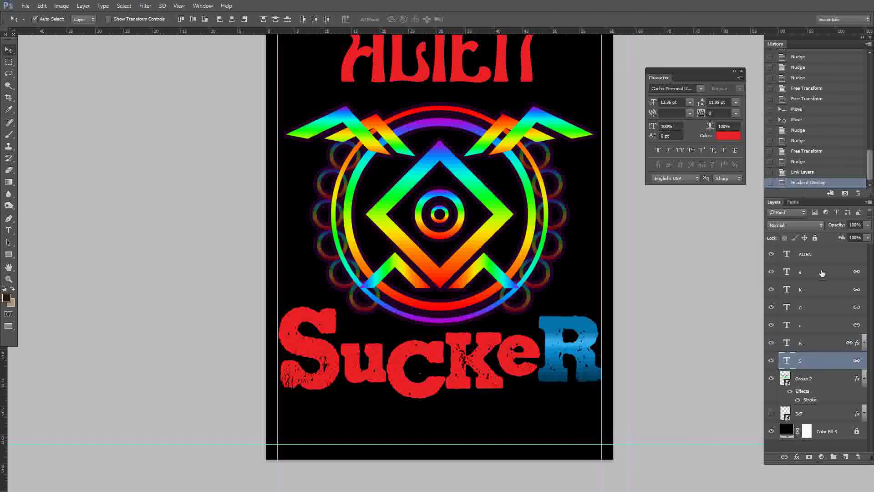
right_click(822, 360)
click(611, 446)
key(ctrl+z)
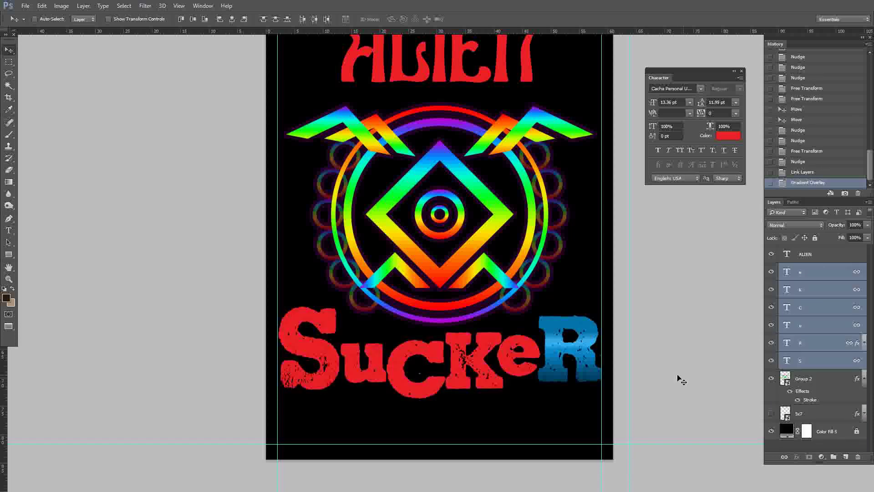
Copy the R layer's style and paste it onto the e layer.
click(825, 343)
right_click(824, 342)
click(612, 433)
click(837, 272)
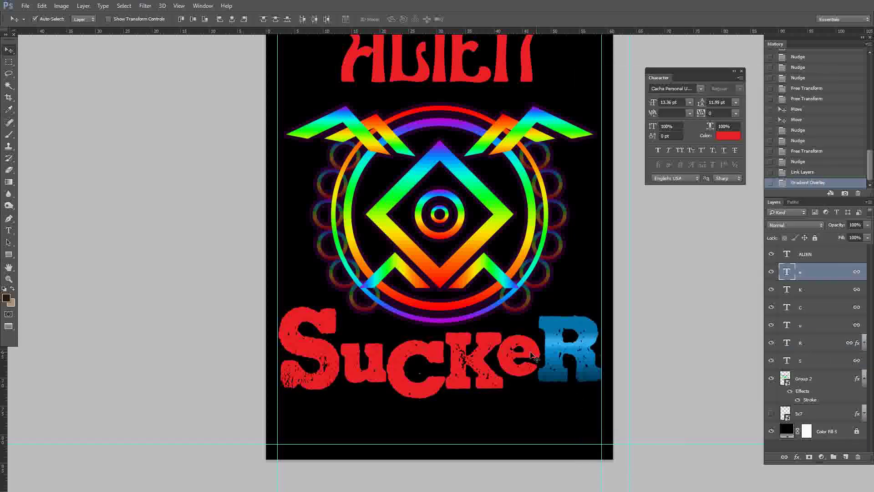
right_click(837, 275)
click(637, 446)
Open the e layer's gradient overlay and set the first stop to red c11216.
double_click(858, 273)
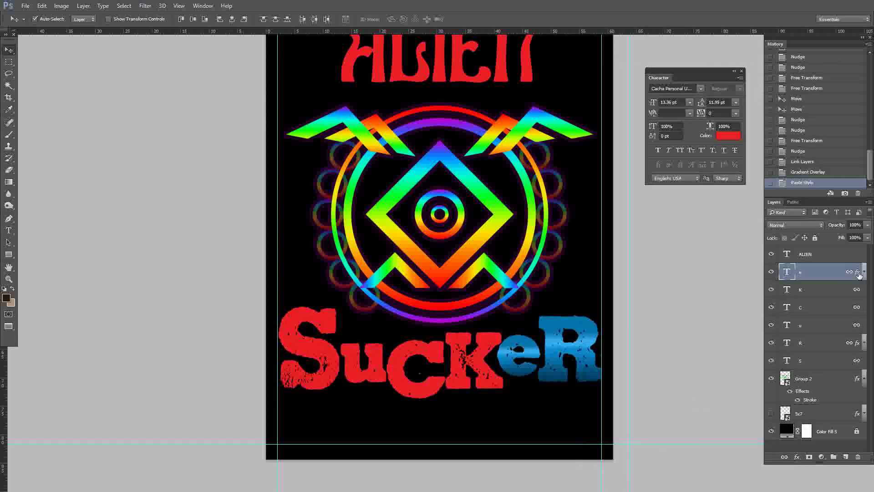
click(308, 222)
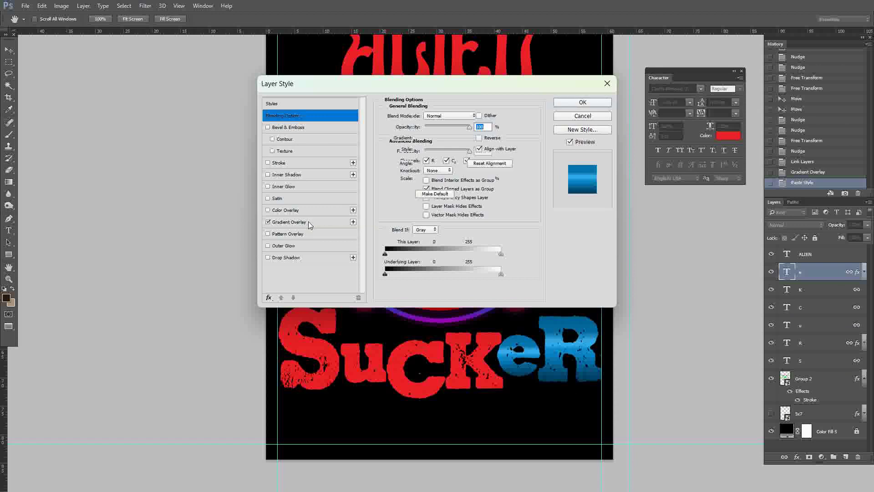
click(444, 138)
click(678, 424)
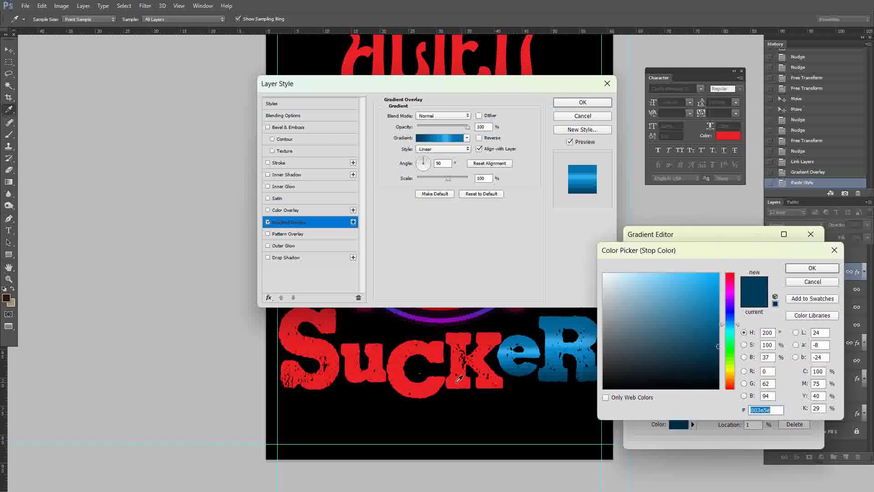
text(c11216)
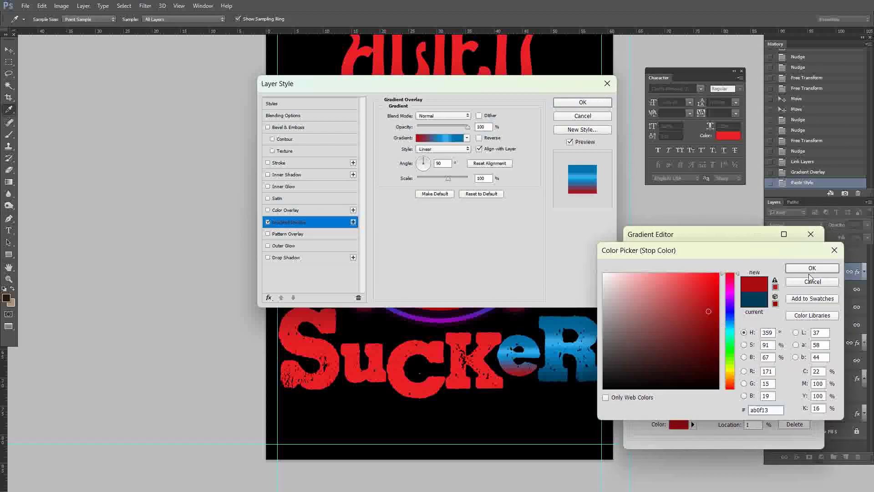
click(810, 270)
Set the next stop to red c11216 and another stop to a lighter red.
click(678, 424)
text(c11216)
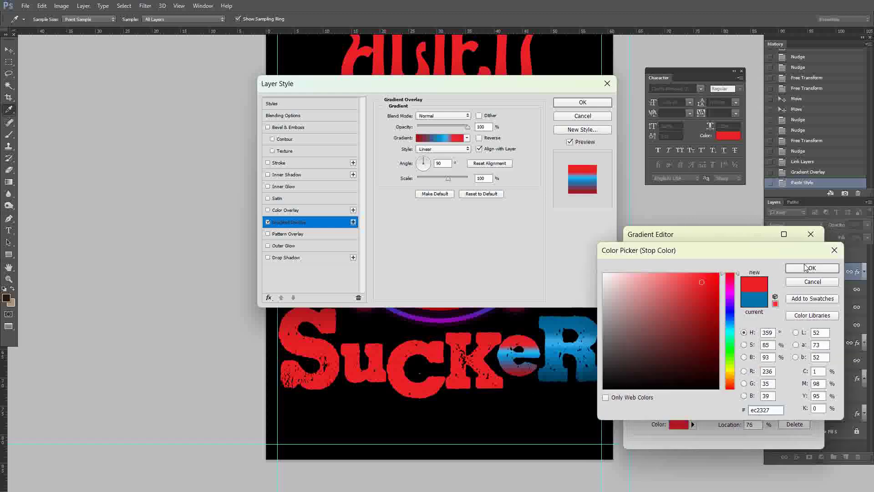
click(808, 269)
click(685, 428)
click(729, 275)
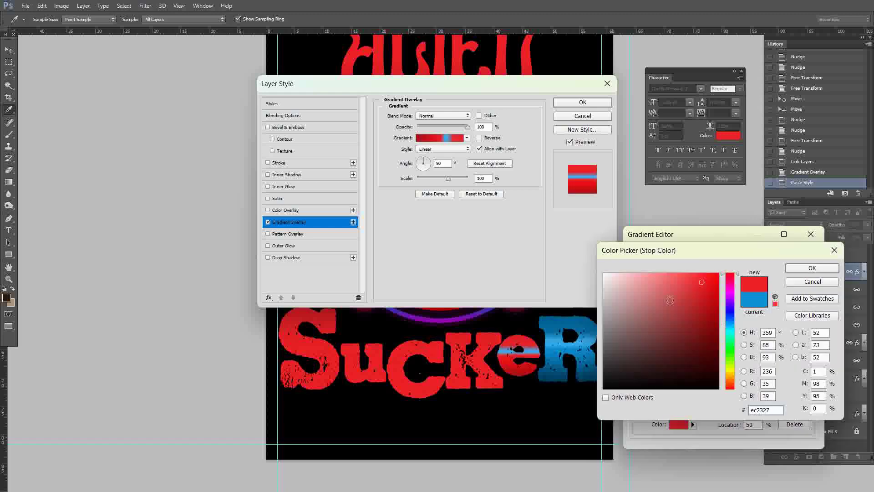
click(684, 277)
click(810, 268)
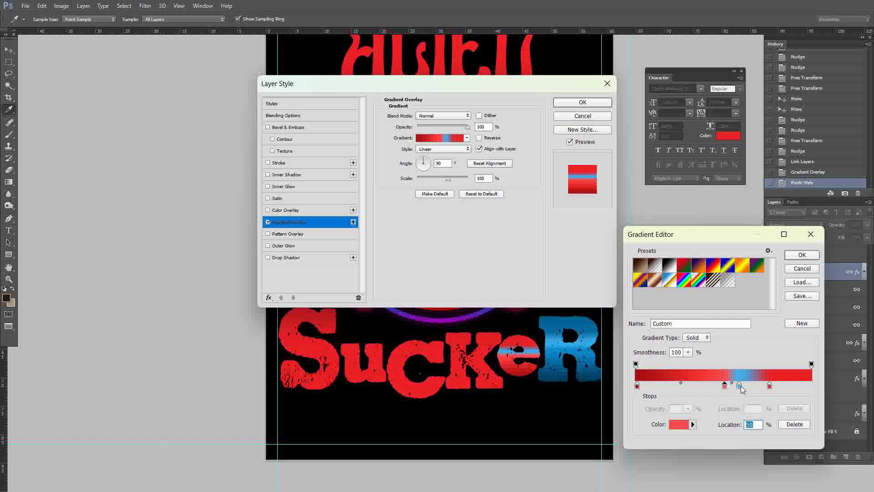
Make the stop at location 59 a light red and close the layer style.
click(739, 385)
click(678, 424)
click(730, 274)
click(670, 280)
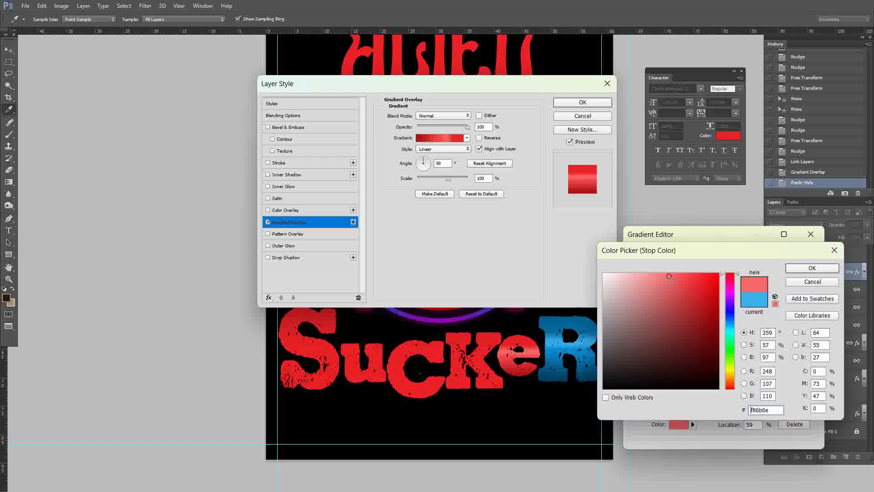
key(Return)
key(Return)
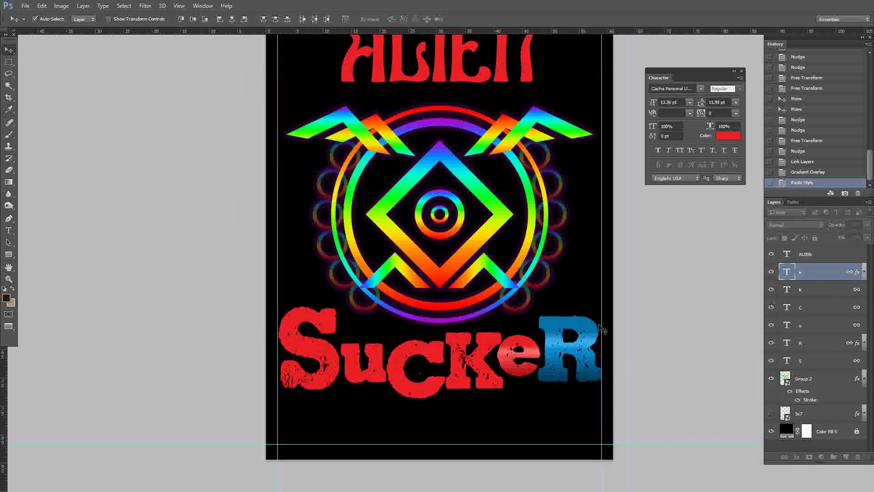
Paste the copied gradient style onto the K and u letter layers.
click(569, 346)
click(819, 289)
right_click(835, 294)
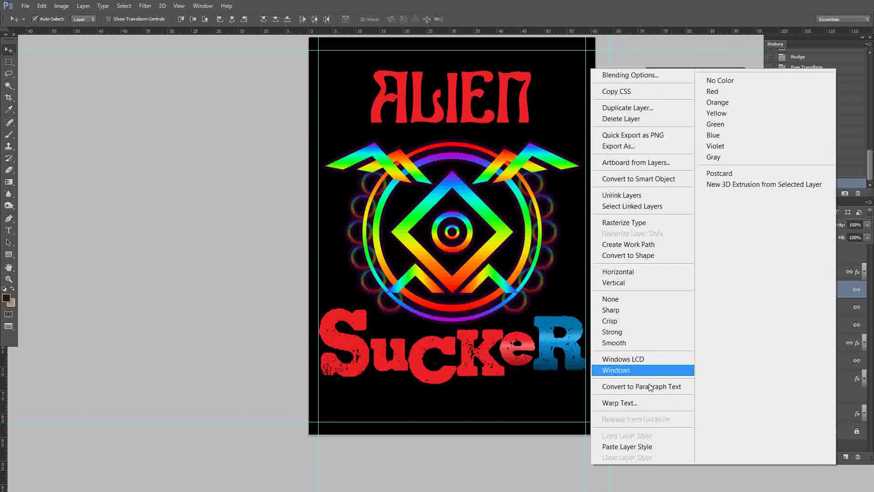
click(660, 438)
click(806, 350)
right_click(806, 351)
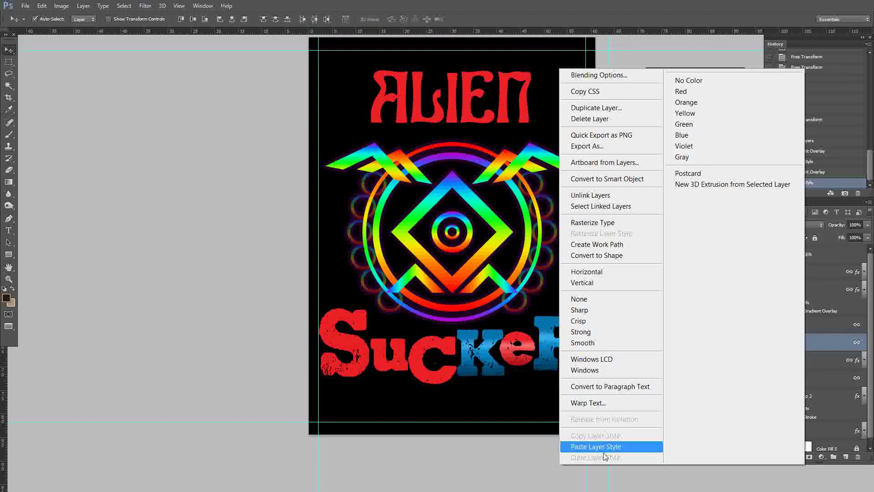
click(606, 446)
Copy the e layer's red gradient style and paste it onto K again.
click(524, 359)
right_click(812, 272)
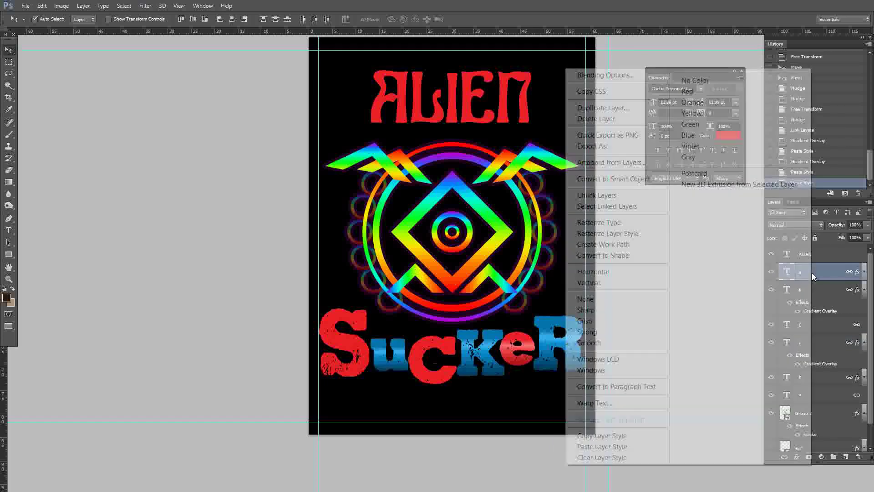
click(591, 434)
click(467, 351)
right_click(810, 289)
click(599, 444)
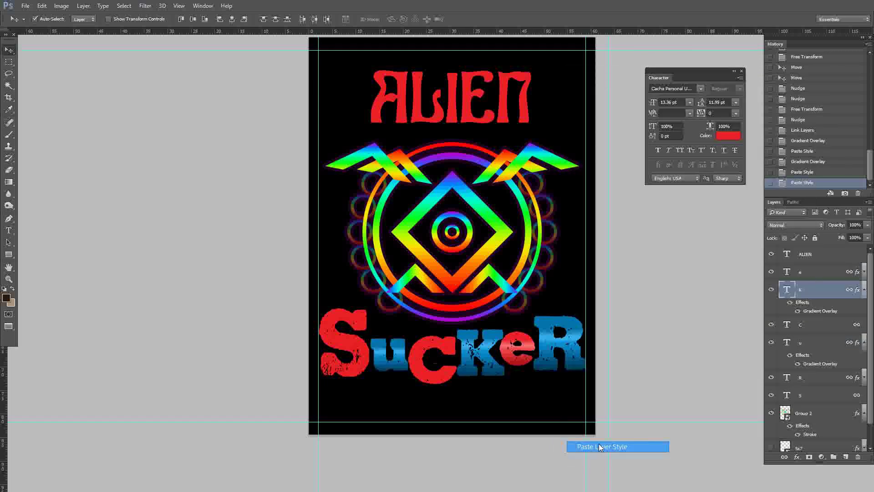
Copy the e layer's red style and paste it onto the c and S layers.
click(527, 347)
right_click(812, 273)
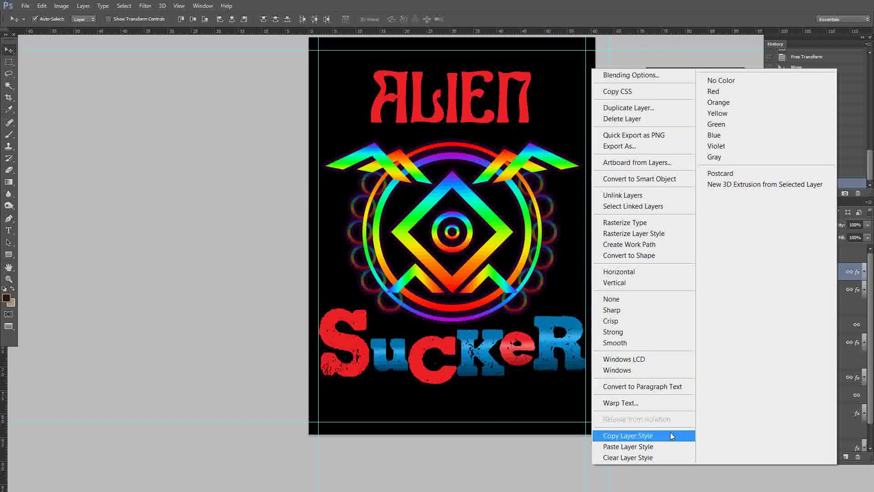
click(613, 446)
click(416, 348)
right_click(805, 324)
click(612, 446)
click(365, 336)
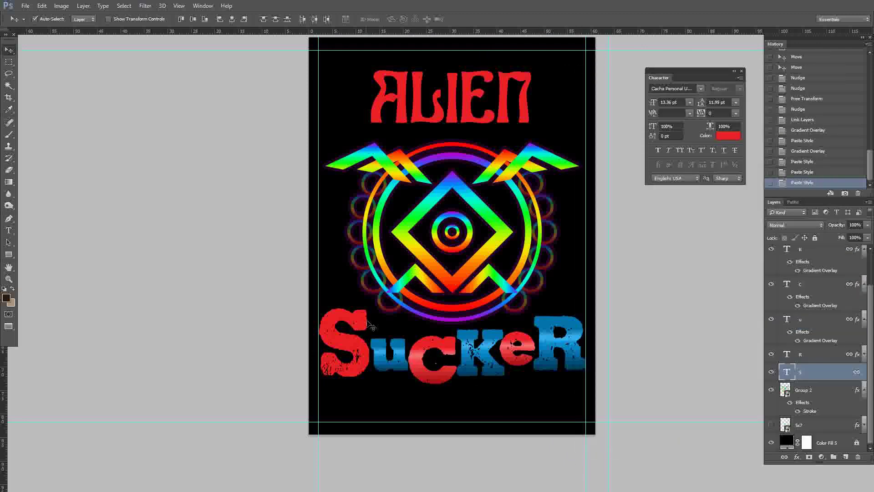
right_click(810, 371)
click(613, 446)
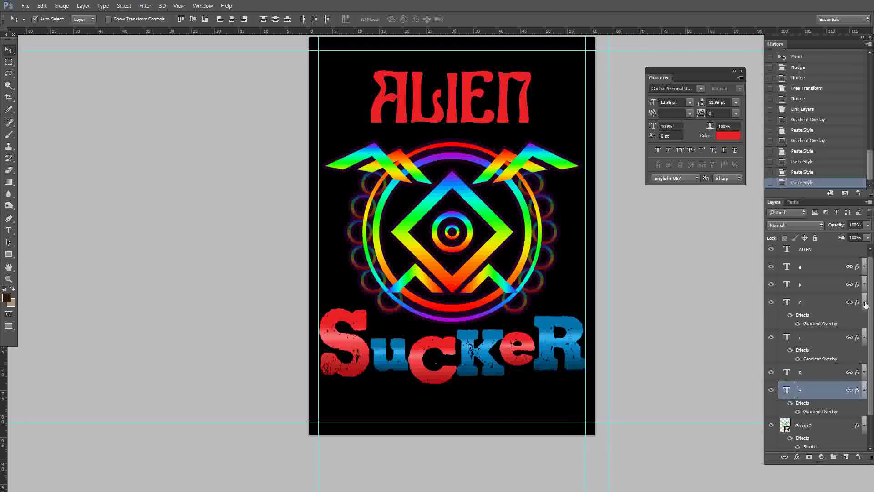
Collapse the letter layers' effects lists in the Layers panel.
click(863, 338)
alt+click(864, 320)
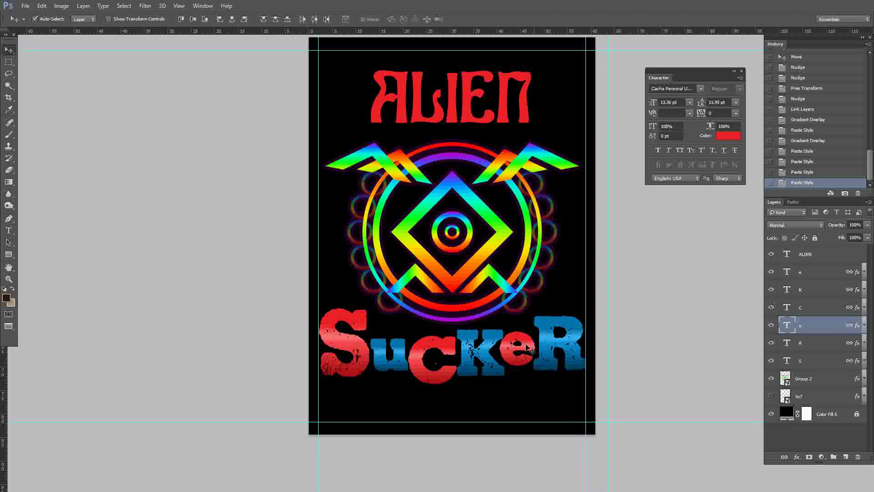
scroll(500, 331, down, 1)
Duplicate the SucKeR letter layers and nudge the originals down two steps.
drag(537, 339, 534, 334)
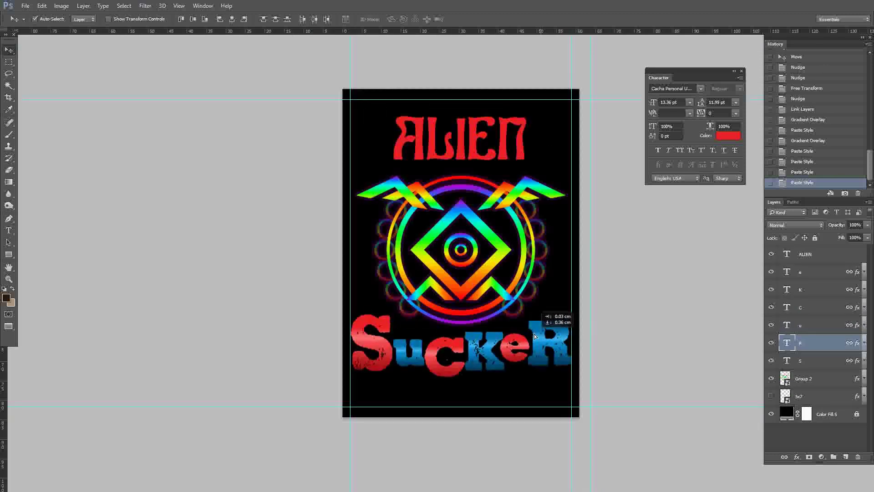
drag(827, 286, 845, 457)
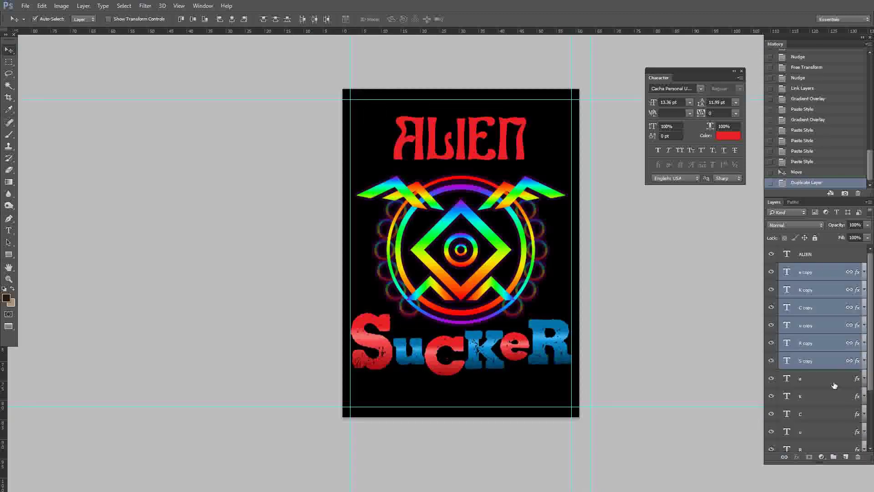
key(Down)
key(Down)
key(Down)
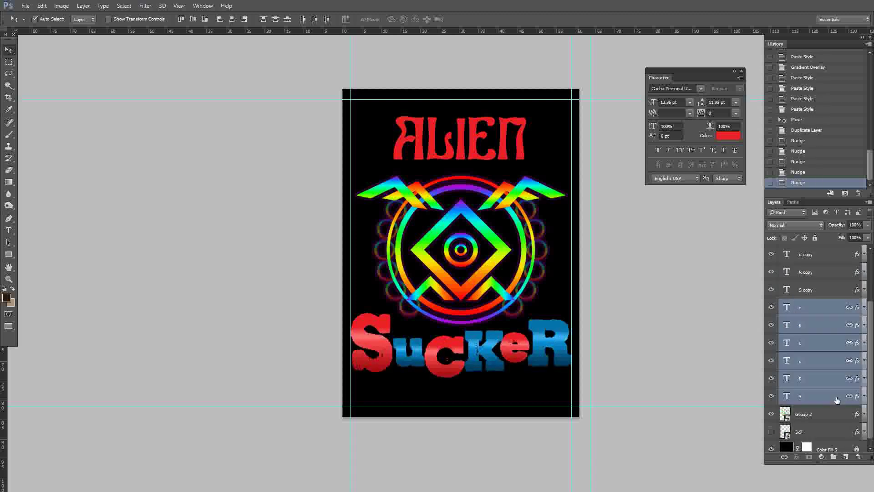
key(Down)
key(Down)
key(Down)
Add a Color Overlay to the S layer, trying dark purple and blue shades.
double_click(855, 397)
drag(390, 89, 644, 88)
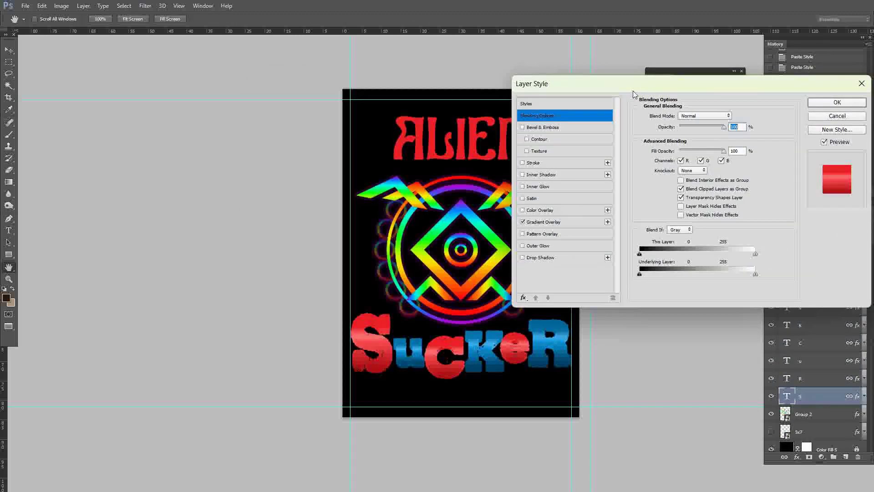
click(570, 212)
click(733, 116)
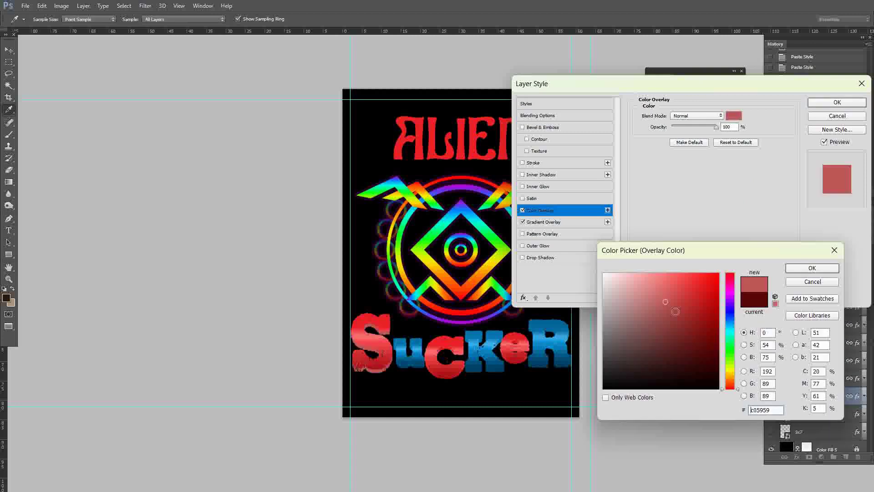
drag(702, 351, 713, 371)
click(733, 295)
drag(708, 328, 715, 357)
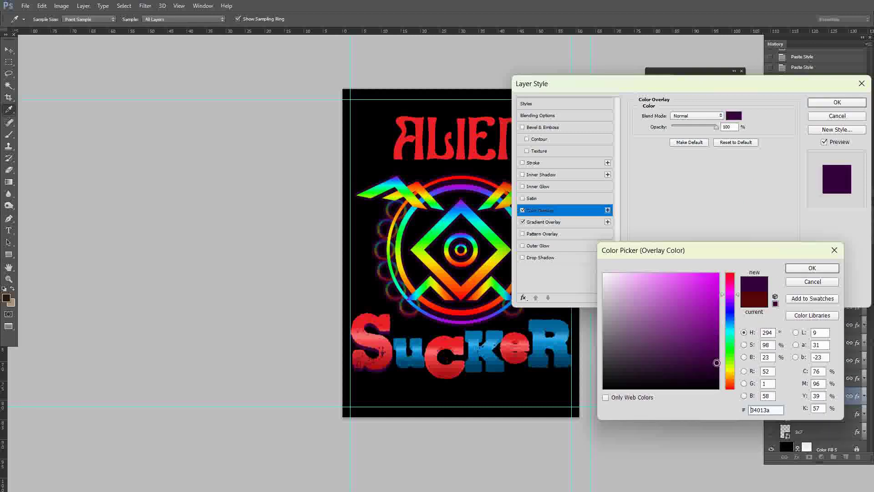
drag(730, 294, 730, 312)
click(714, 382)
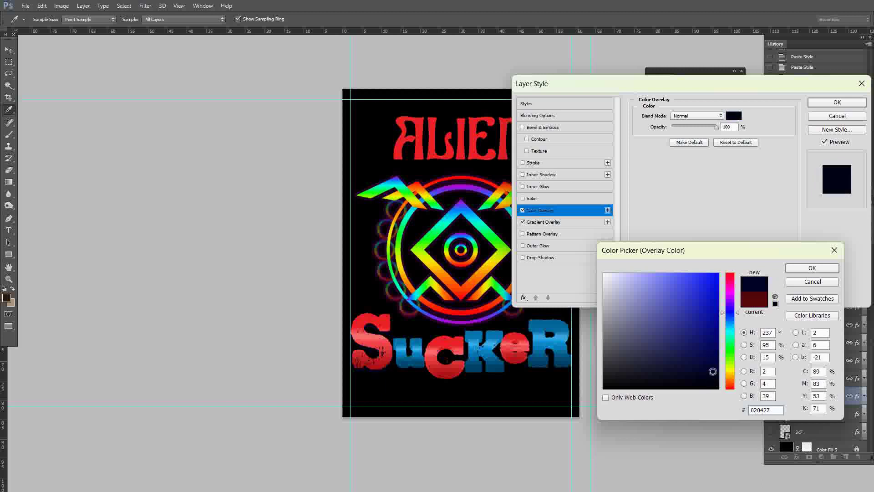
Settle the S layer's overlay colour on dark brown 362603.
click(385, 363)
click(713, 364)
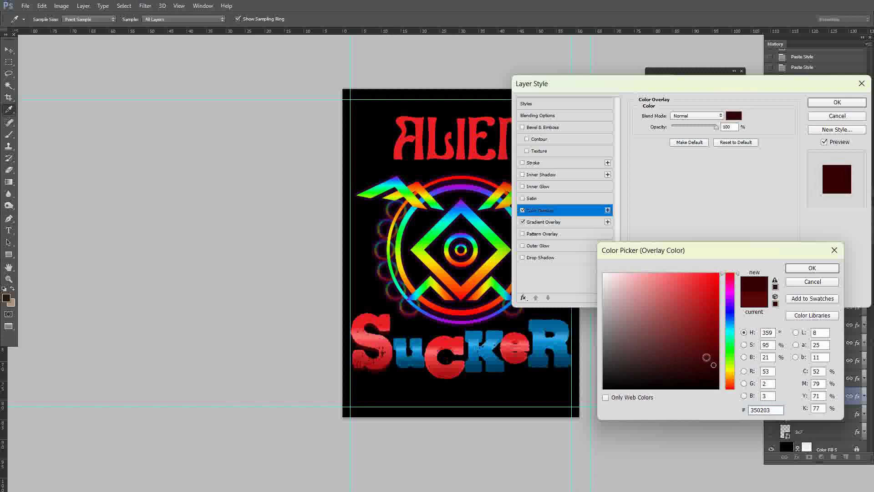
click(730, 376)
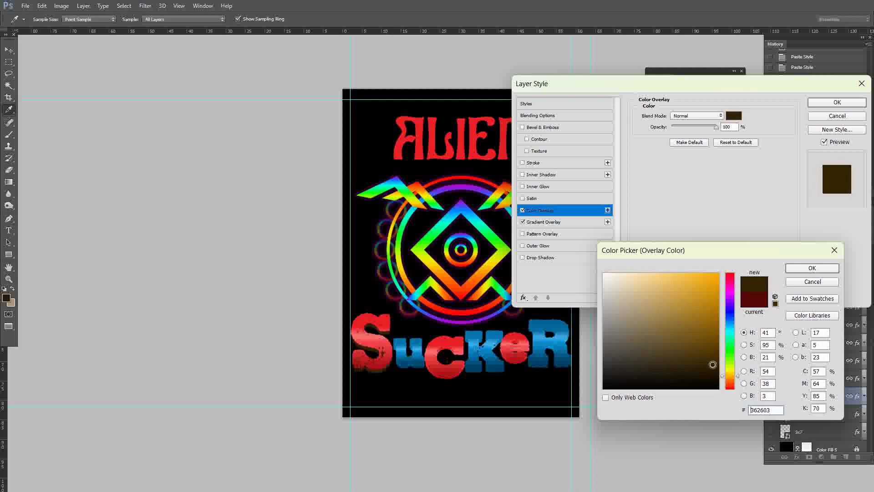
key(Return)
click(734, 116)
click(815, 269)
Add a dark brown 221801 stroke and enlarge it to 79 px.
click(533, 163)
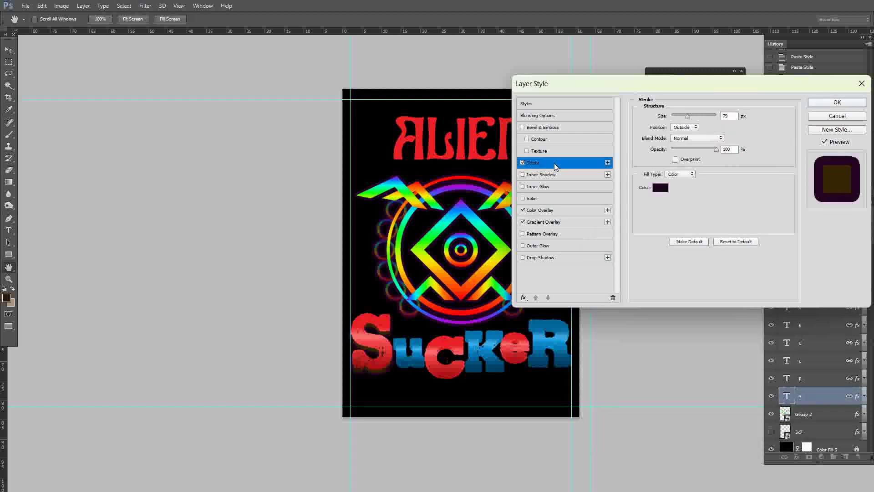
click(659, 187)
text(362603)
click(812, 268)
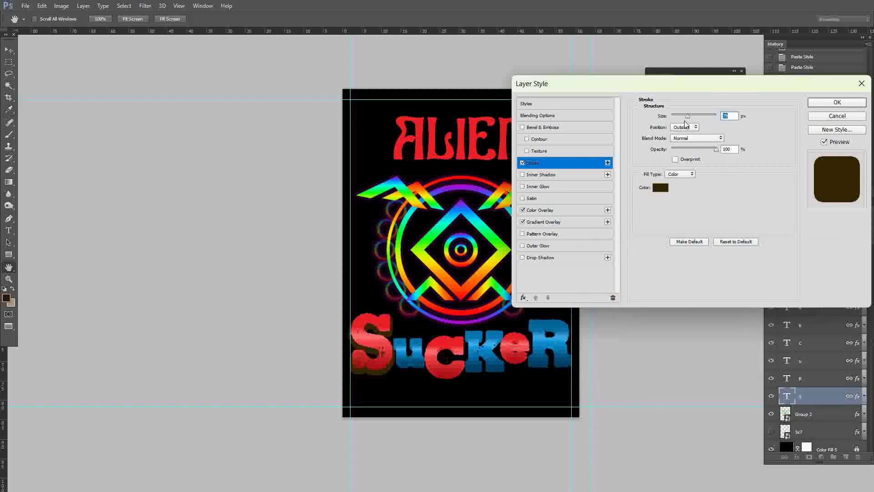
click(660, 187)
click(713, 372)
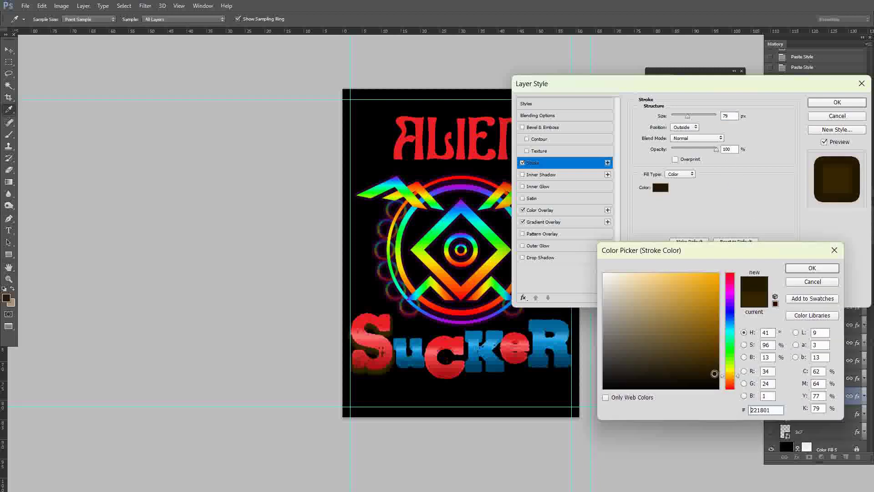
click(812, 268)
double_click(728, 116)
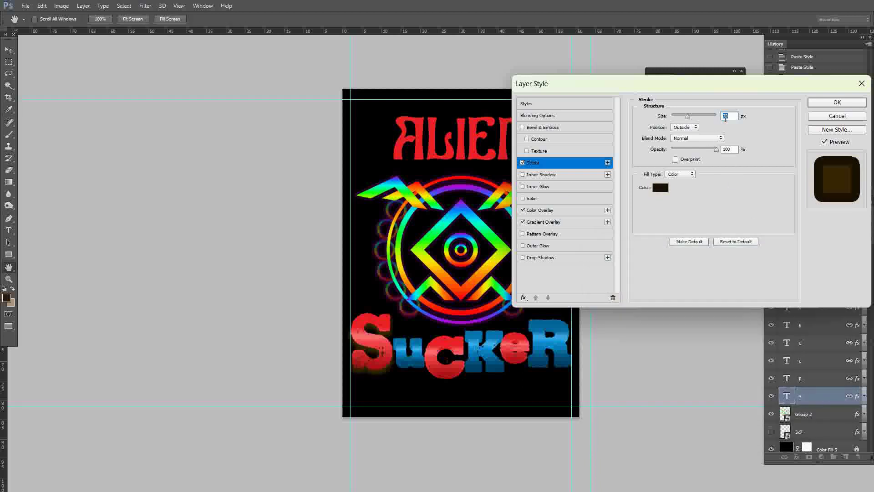
text(45)
drag(498, 423, 629, 406)
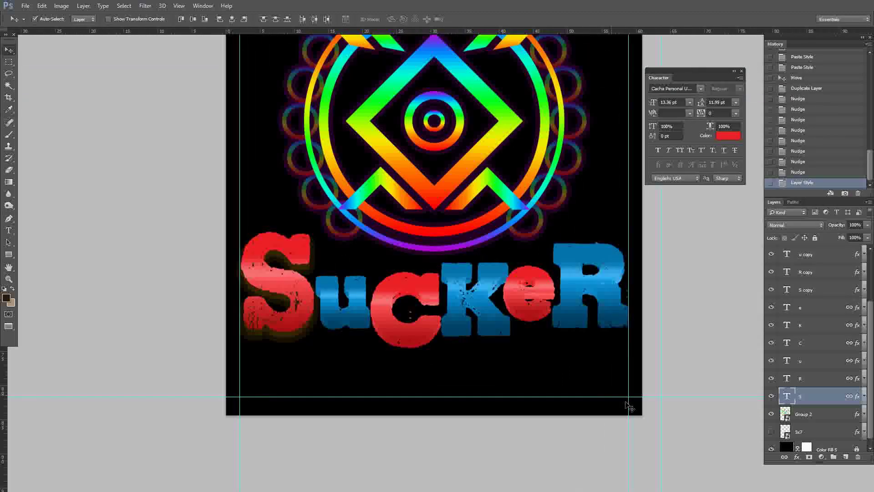
Paste the copied brown style onto the original letter layers e through S.
right_click(815, 399)
click(651, 366)
shift+click(814, 307)
right_click(815, 325)
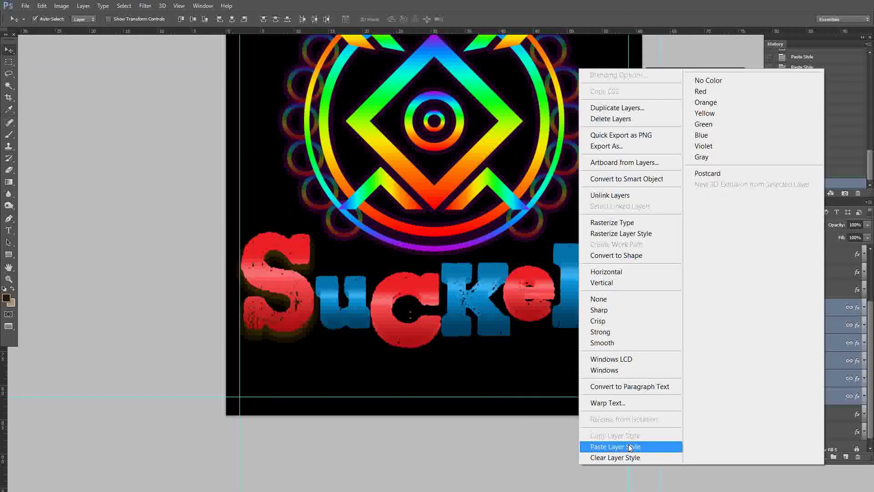
click(633, 447)
Link all the letter and copy layers from e copy down.
scroll(815, 387, up, 3)
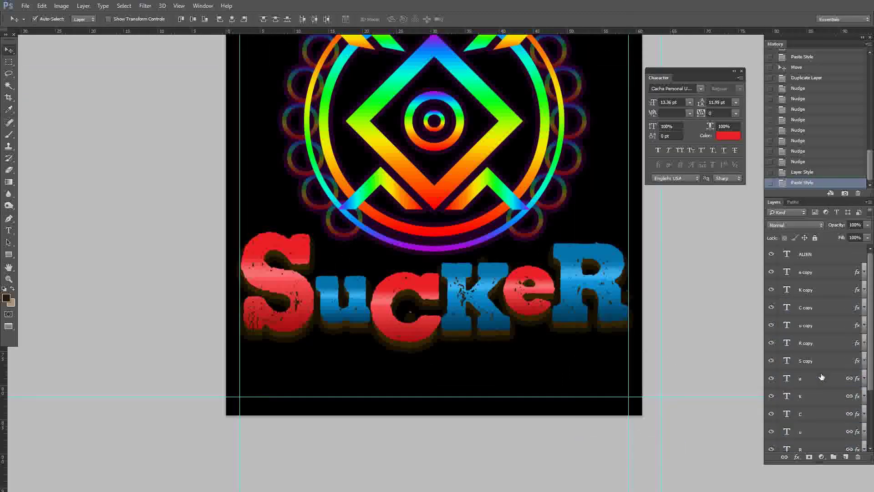
shift+click(817, 277)
click(784, 457)
click(784, 457)
key(ctrl+minus)
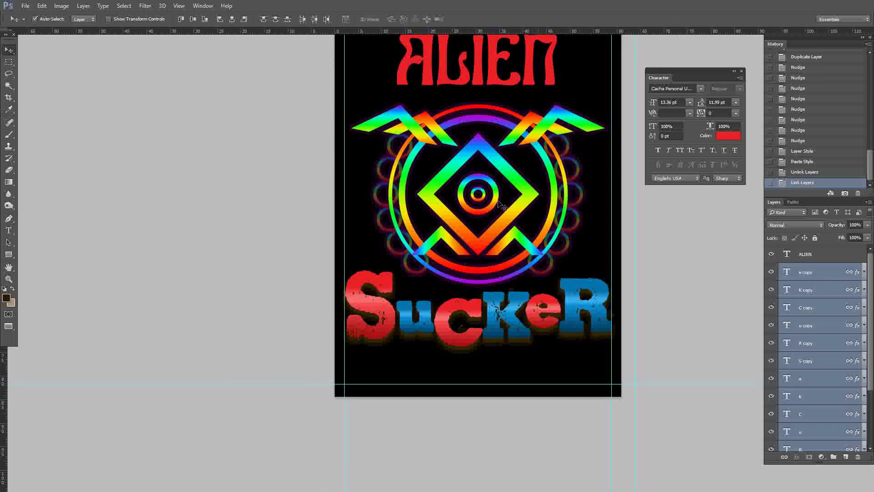
Clear the guides from the poster, then undo to restore them.
click(179, 5)
click(199, 268)
scroll(495, 347, down, 3)
scroll(495, 347, up, 4)
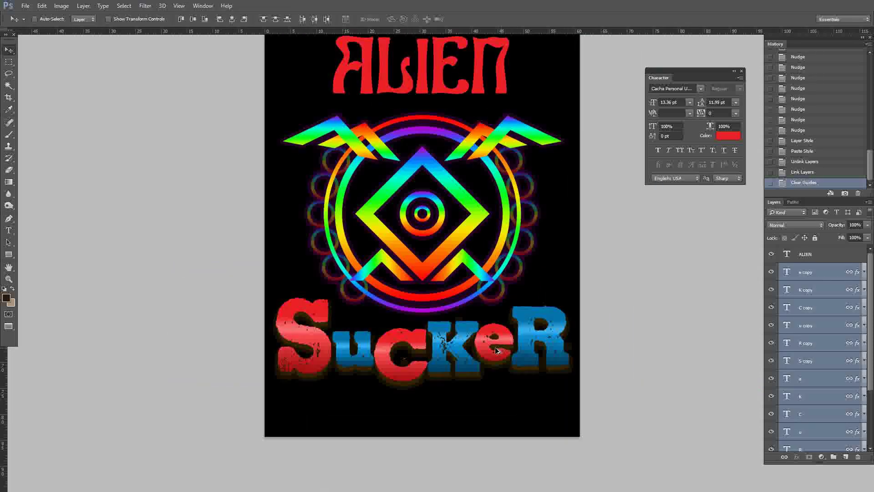
scroll(470, 332, up, 1)
scroll(469, 332, down, 2)
scroll(464, 332, down, 1)
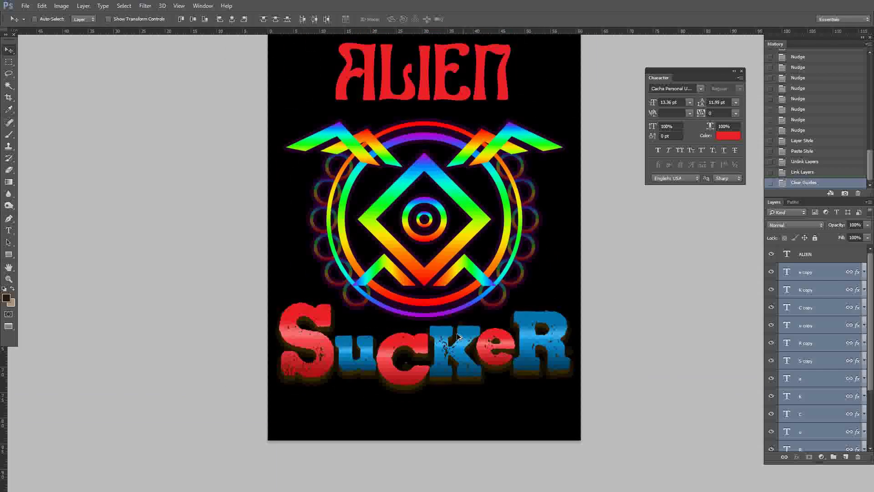
key(ctrl+z)
Preview the poster full screen, return to standard view, and select the R copy layer.
scroll(456, 328, down, 2)
scroll(456, 328, down, 1)
key(f)
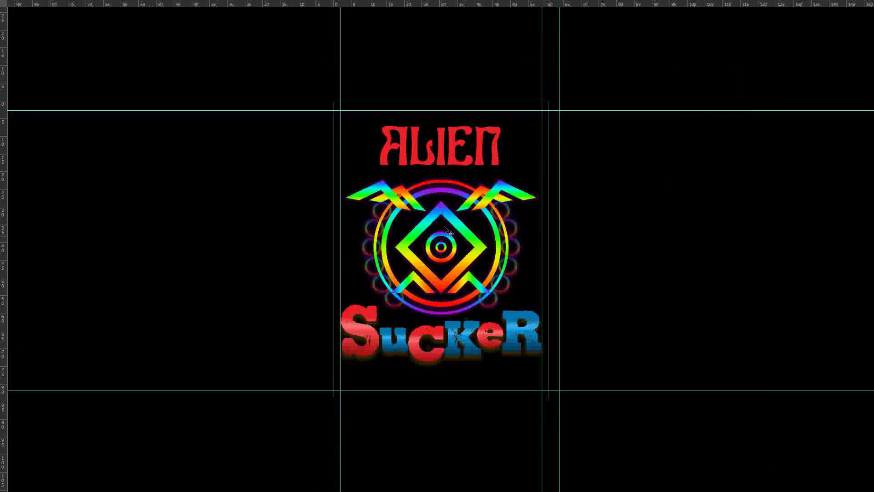
key(f)
scroll(365, 249, down, 2)
click(346, 320)
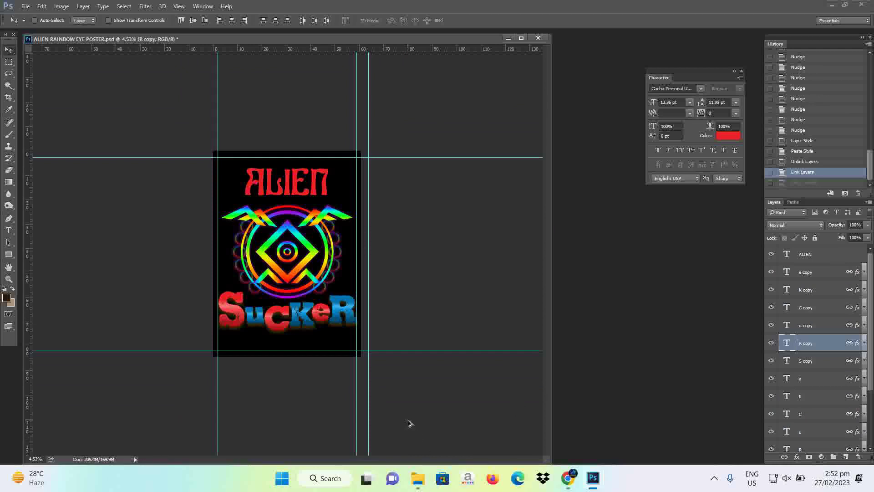
Check the Image Size dialog with a height of 400, then cancel without changes.
key(ctrl+alt+i)
key(Tab)
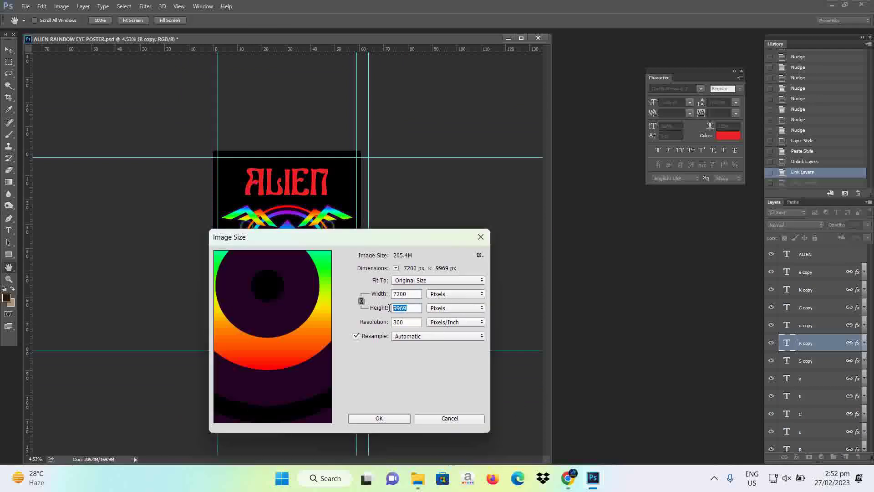
text(4)
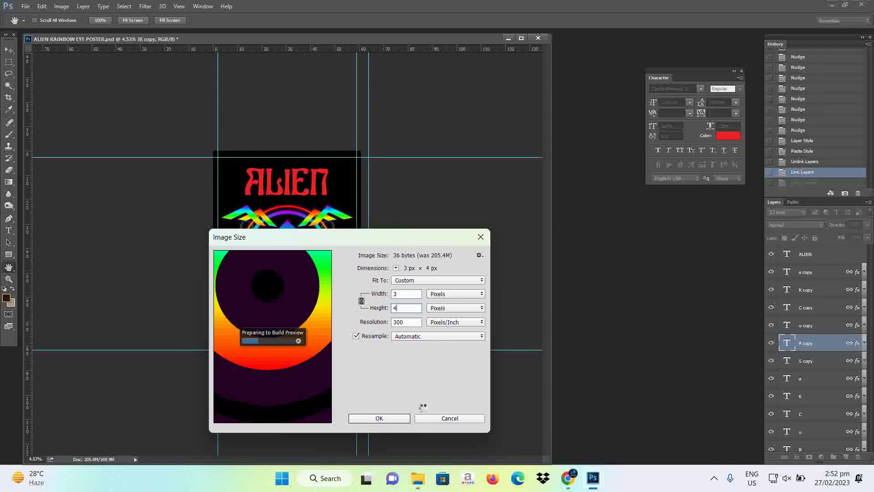
text(000)
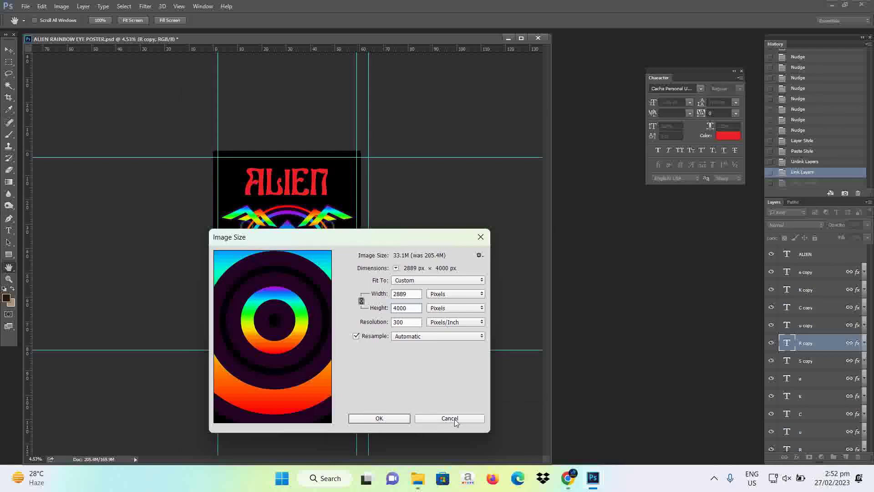
click(449, 418)
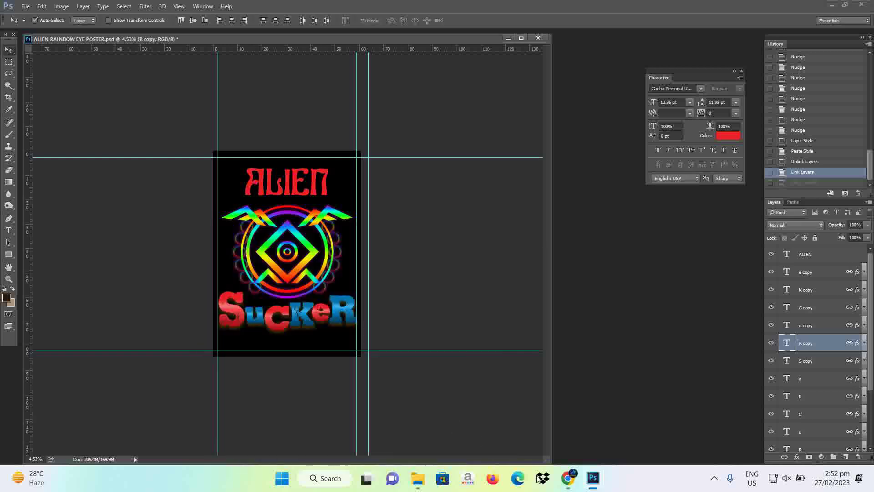
Open the Vecteezy cosmic landscape EPS from the downloaded zip and accept rasterizing.
click(568, 477)
click(67, 448)
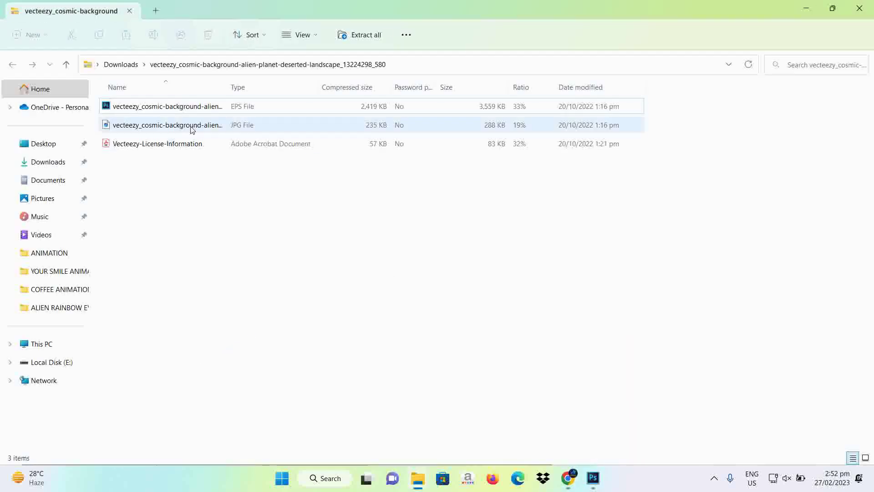
click(157, 107)
double_click(157, 107)
click(626, 120)
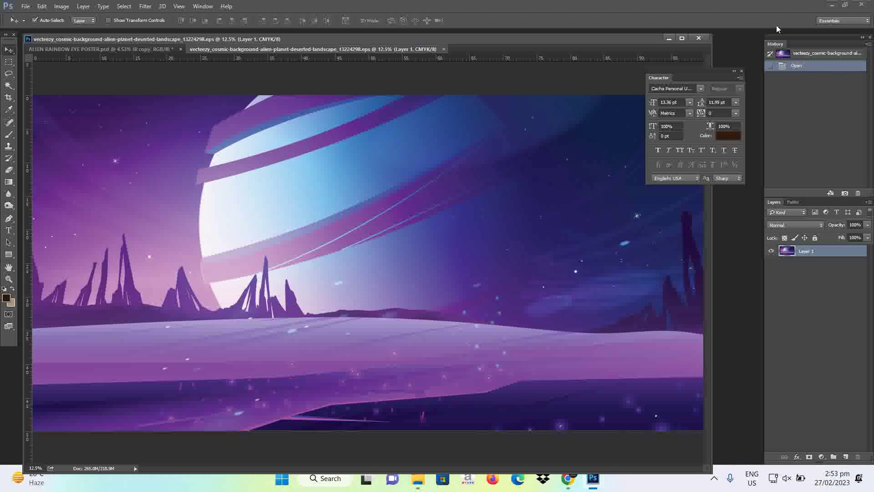
Convert the landscape to a smart object, copy it into the poster, and close its document.
drag(315, 49, 376, 115)
right_click(854, 253)
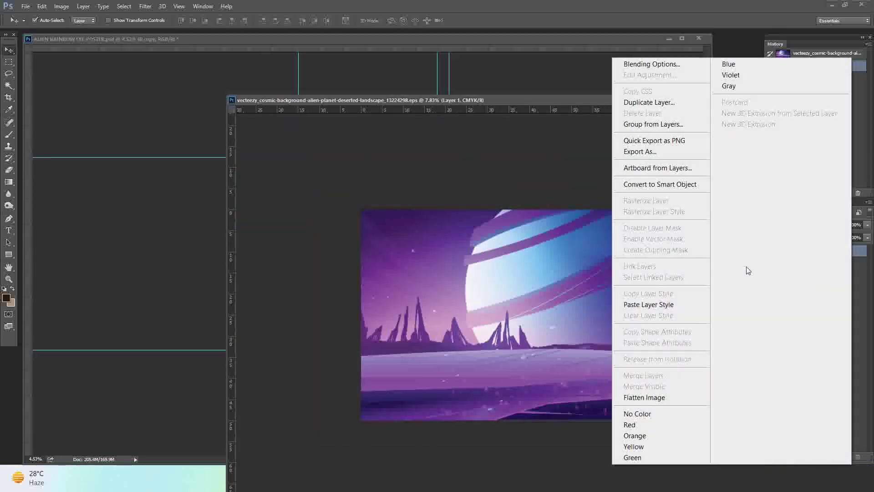
click(496, 81)
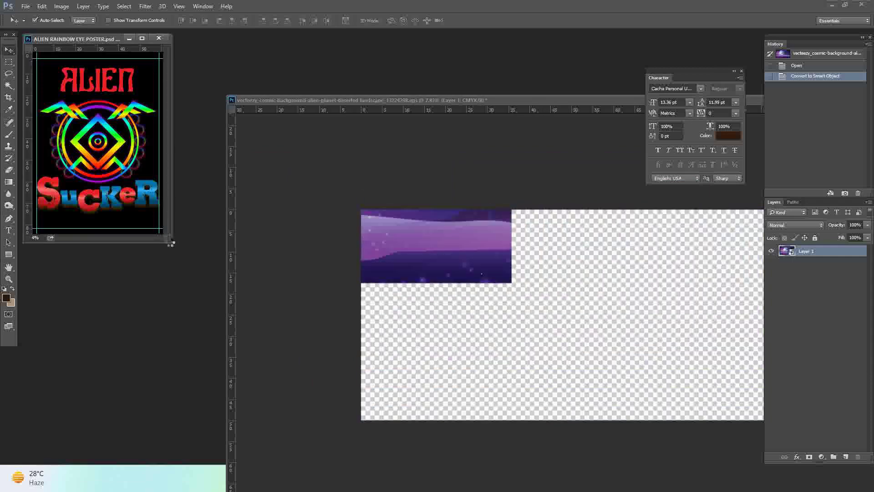
drag(170, 244, 318, 358)
drag(625, 100, 417, 171)
click(417, 172)
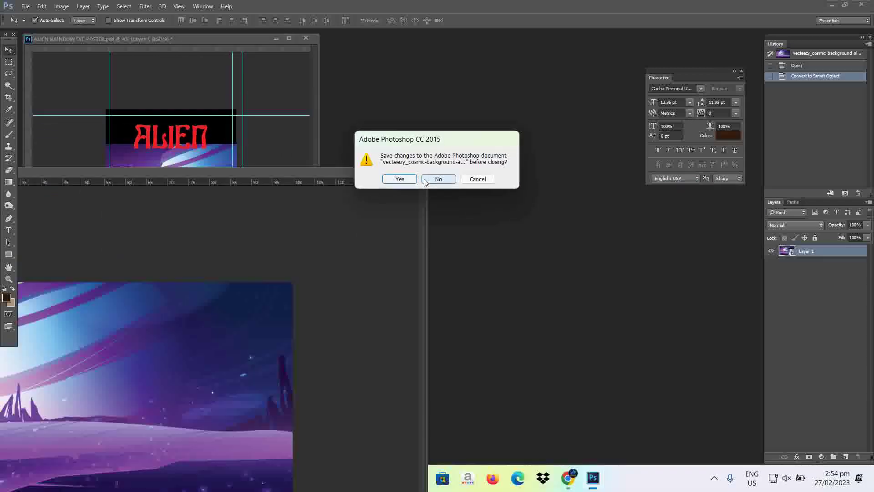
drag(321, 354, 671, 439)
Move the landscape above the colour fill, centre it, and scale it to cover the poster.
key(ctrl+bracketright)
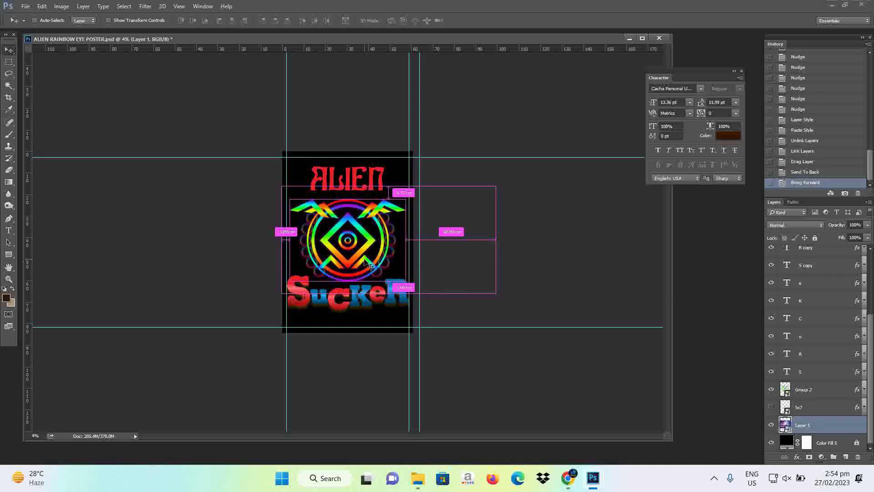
key(ctrl+a)
click(232, 20)
click(193, 20)
key(ctrl+d)
key(ctrl+t)
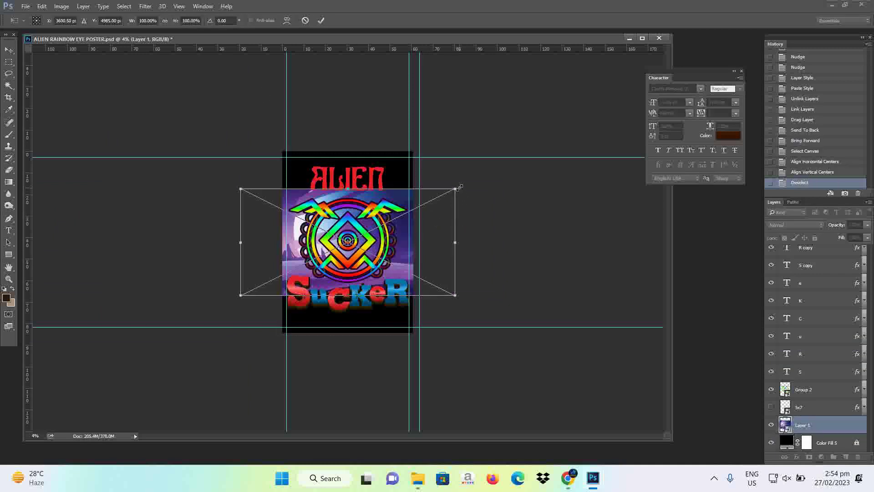
drag(455, 188, 545, 168)
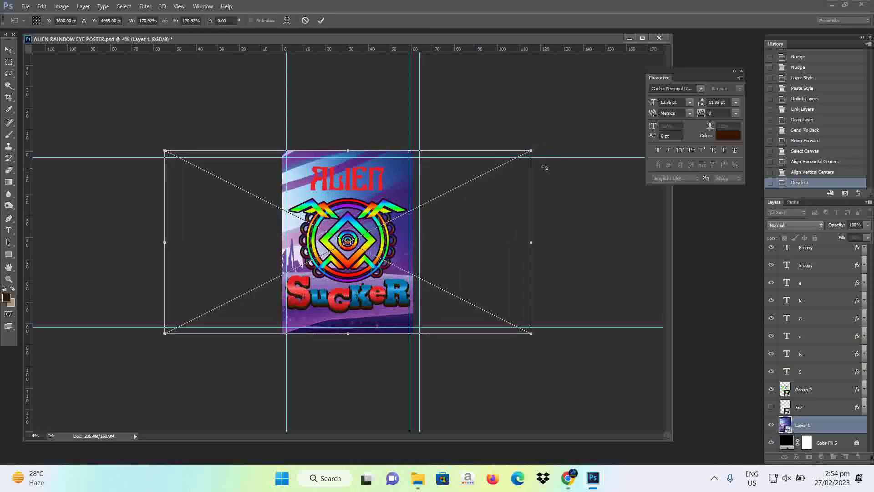
key(Return)
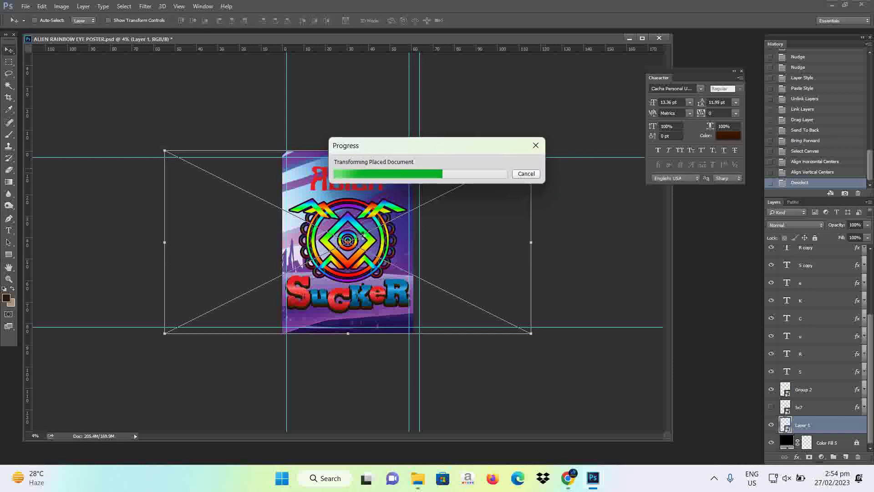
Set the landscape layer to Multiply blend mode and add a new empty layer.
key(ctrl+0)
click(795, 225)
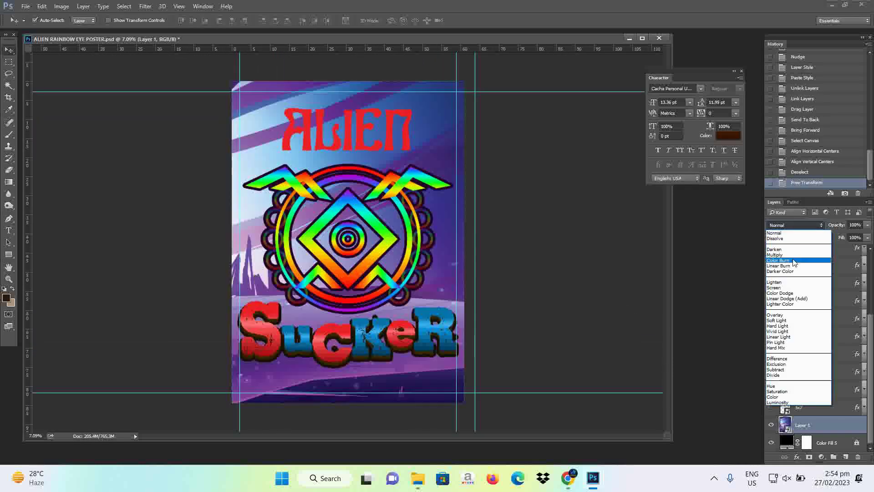
click(790, 255)
click(845, 457)
Set the foreground colour to a teal shade.
click(7, 298)
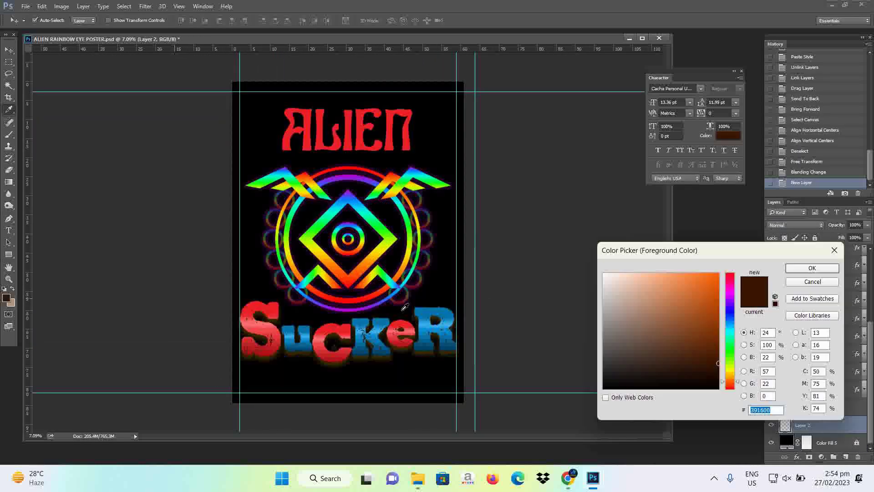
drag(730, 364, 729, 332)
click(712, 331)
key(Return)
Paint soft teal brush strokes down the centre and both sides of Layer 2.
key(b)
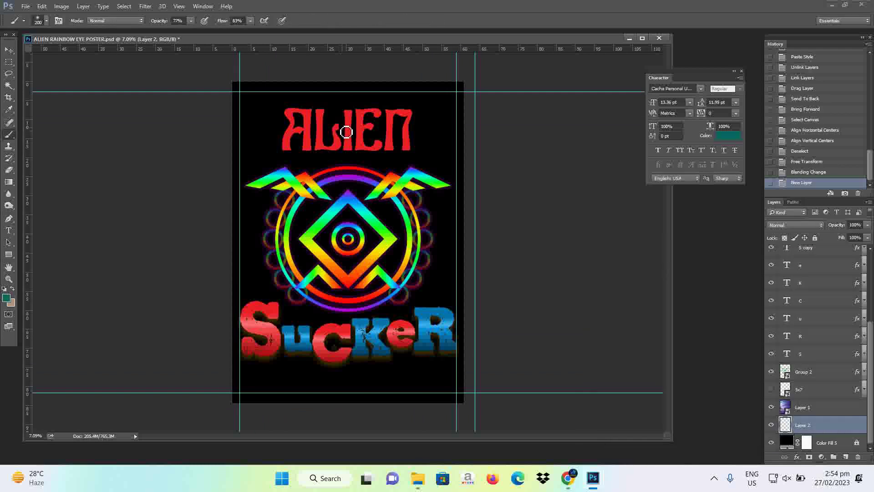
drag(347, 83, 347, 400)
drag(279, 76, 296, 400)
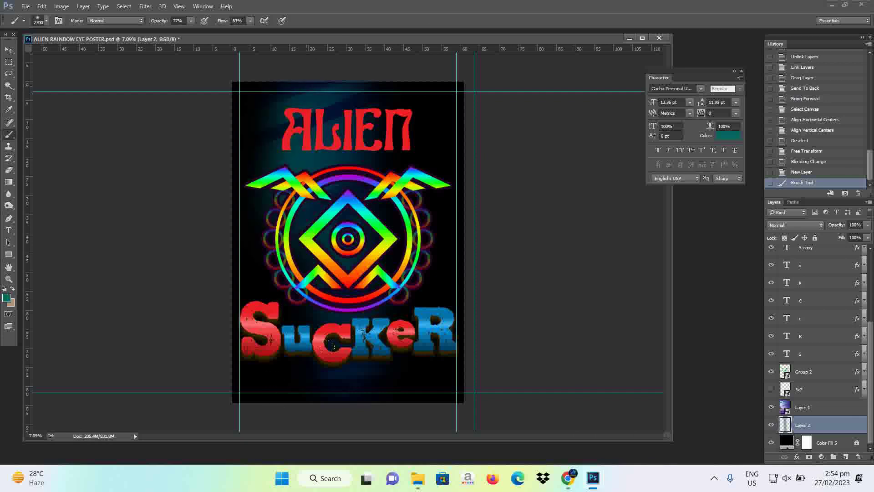
drag(391, 89, 360, 411)
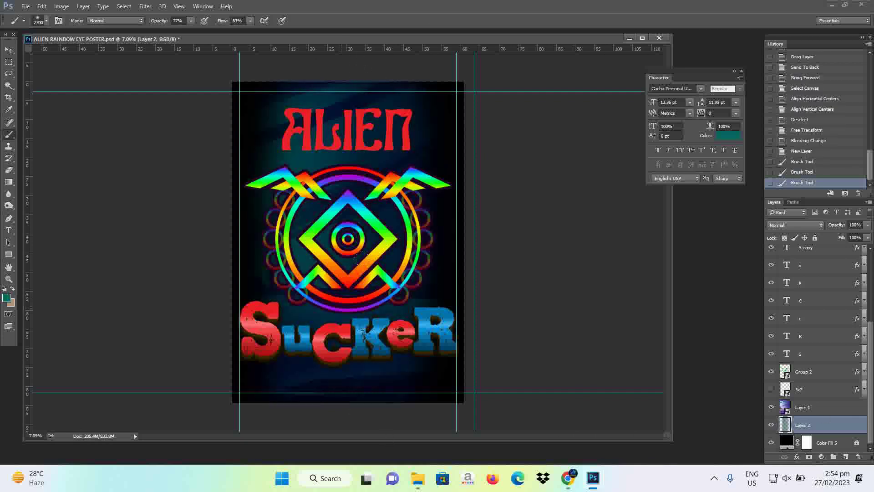
key(v)
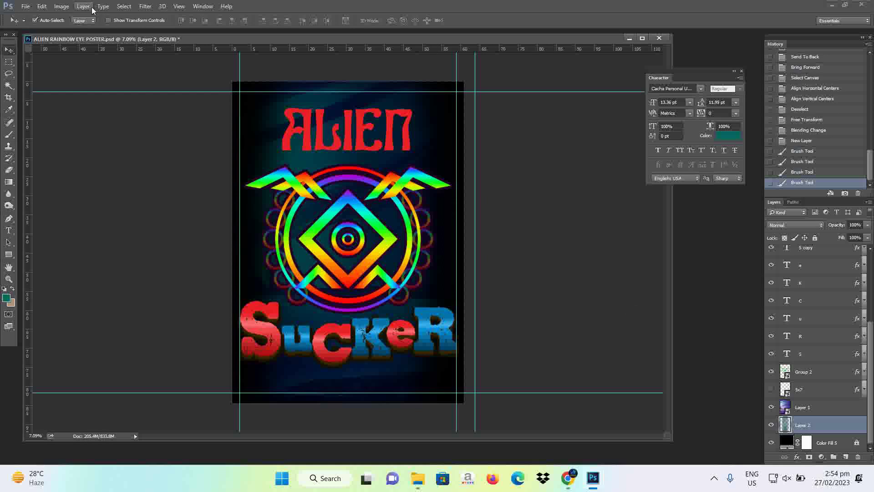
Slightly resize the linked SucKeR copy letters.
click(392, 339)
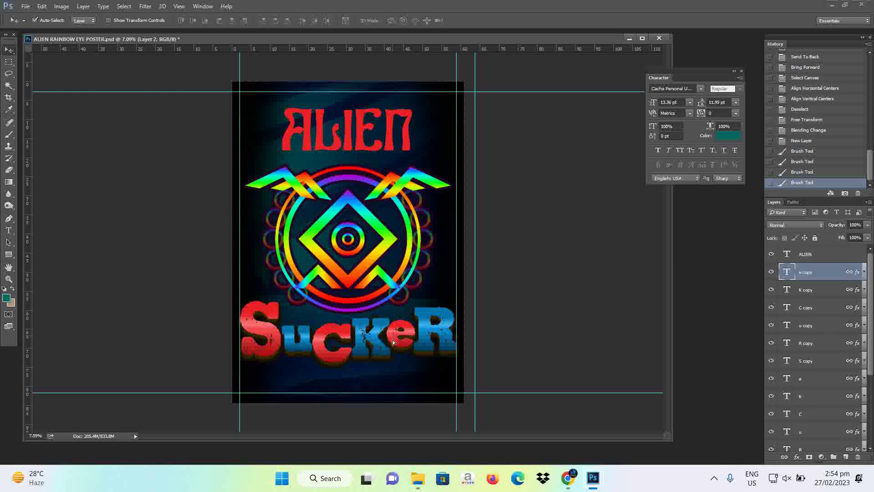
key(ctrl+t)
drag(459, 299, 451, 303)
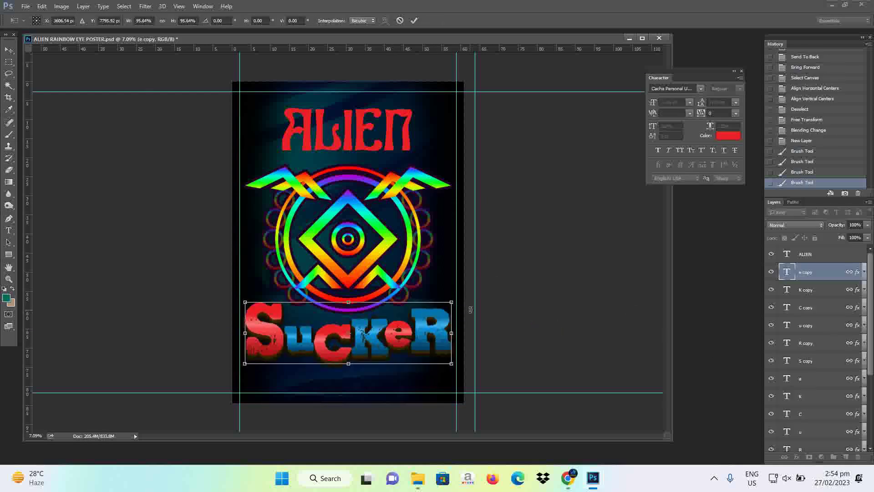
key(Return)
Apply the Stroke layer style to the emblem Group 2.
click(803, 372)
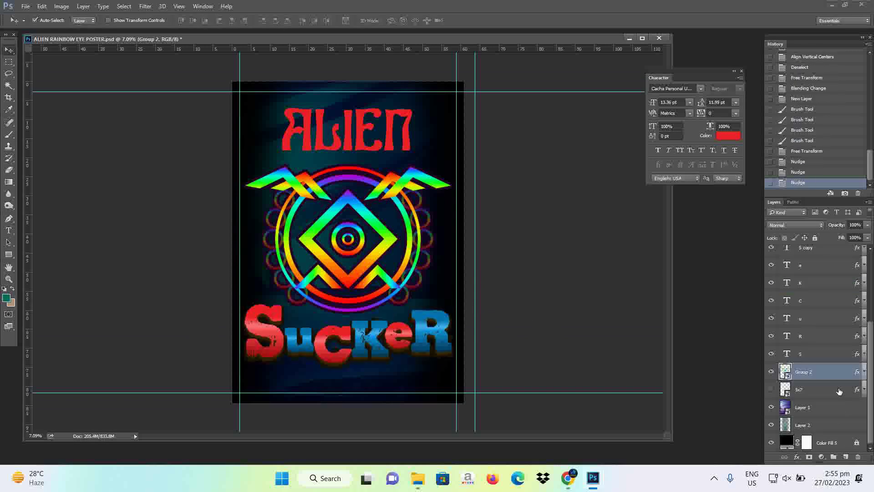
click(770, 371)
double_click(855, 372)
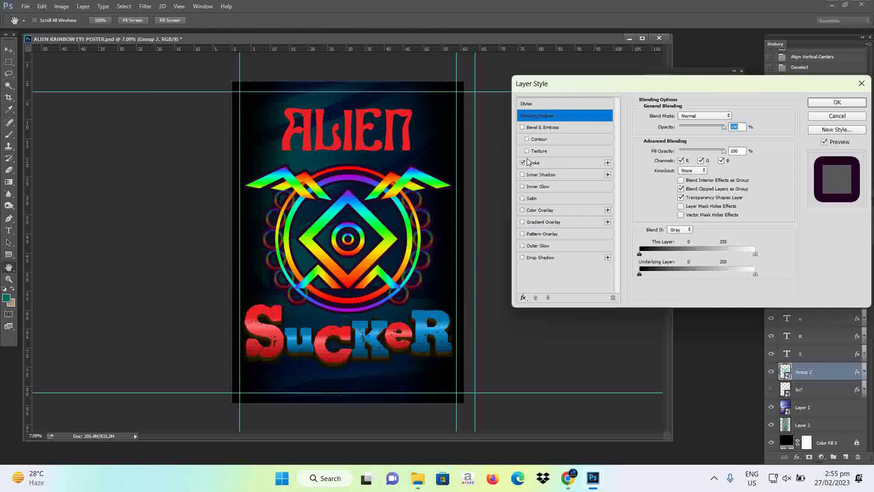
click(836, 102)
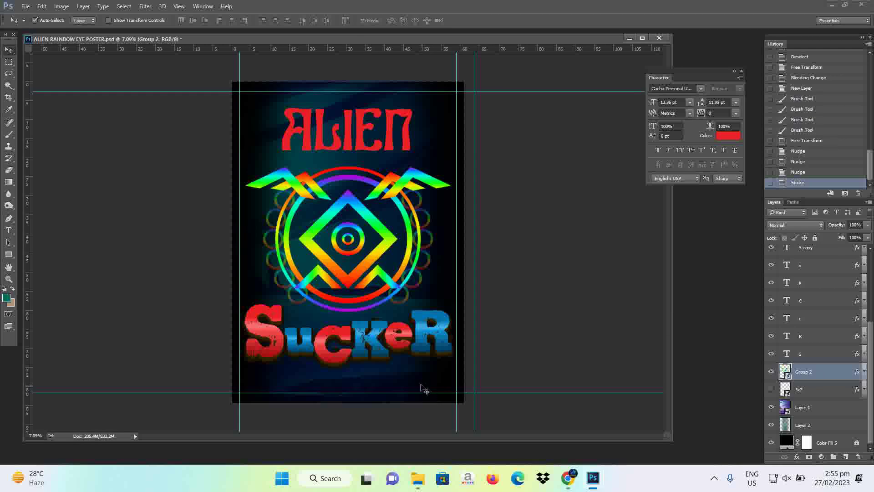
Shift the background texture so its left edge lines up with the poster's left guide.
click(364, 168)
key(ctrl+t)
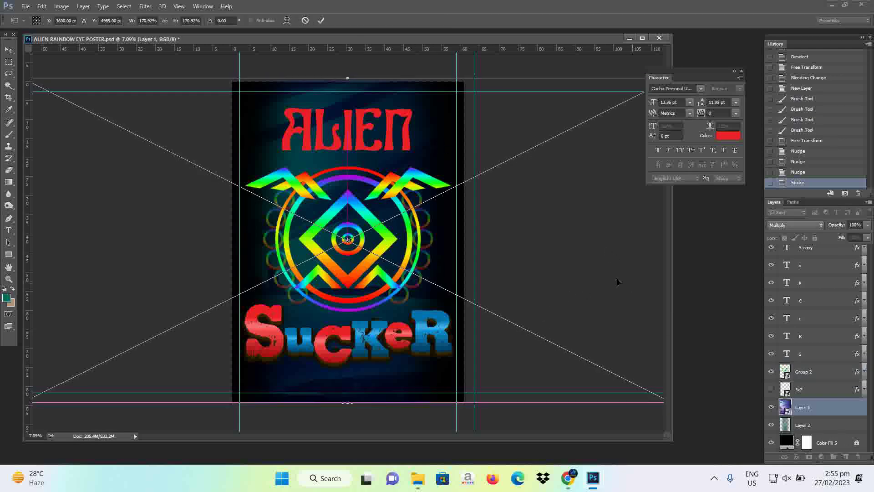
mouse_move(616, 279)
mouse_down()
mouse_move(521, 278)
mouse_move(676, 291)
mouse_up()
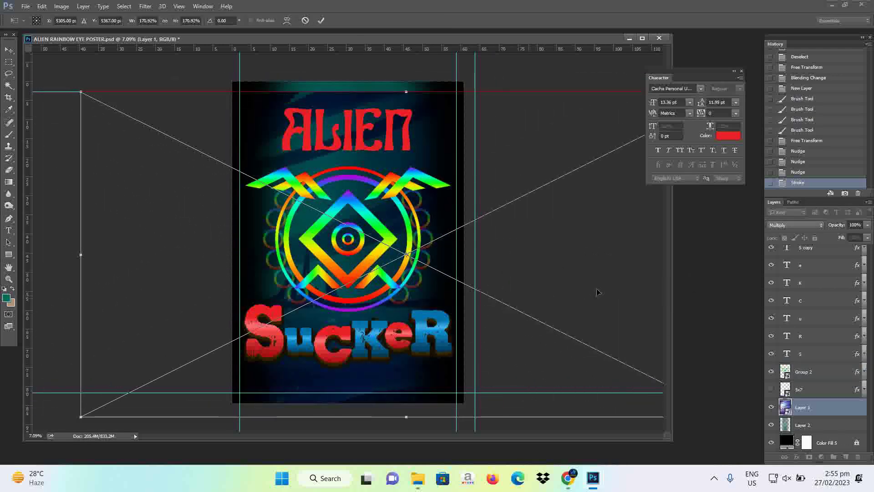
drag(677, 291, 523, 335)
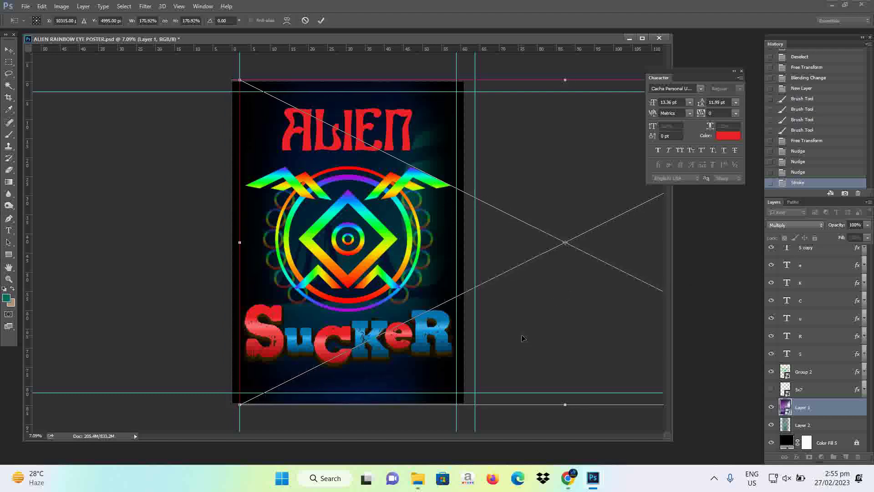
key(Return)
Download the Vecteezy Blue Technology Background zip, dismiss the popups, and open its EPS file.
click(686, 269)
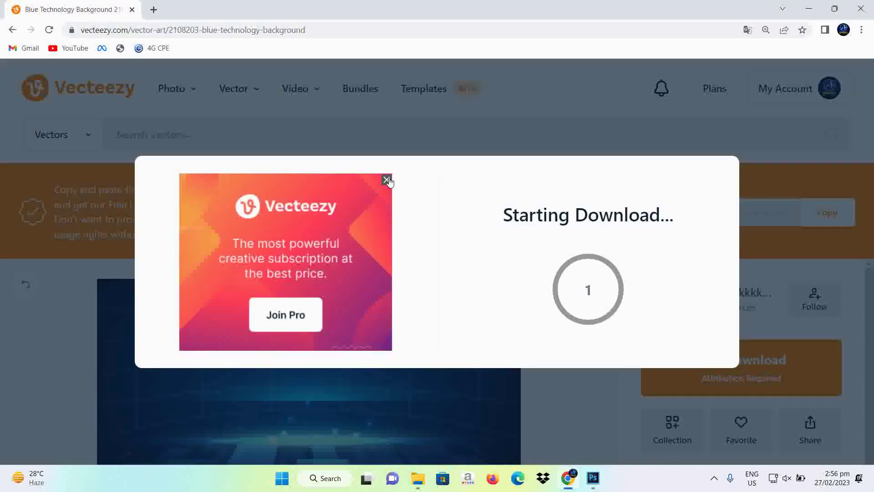
click(386, 180)
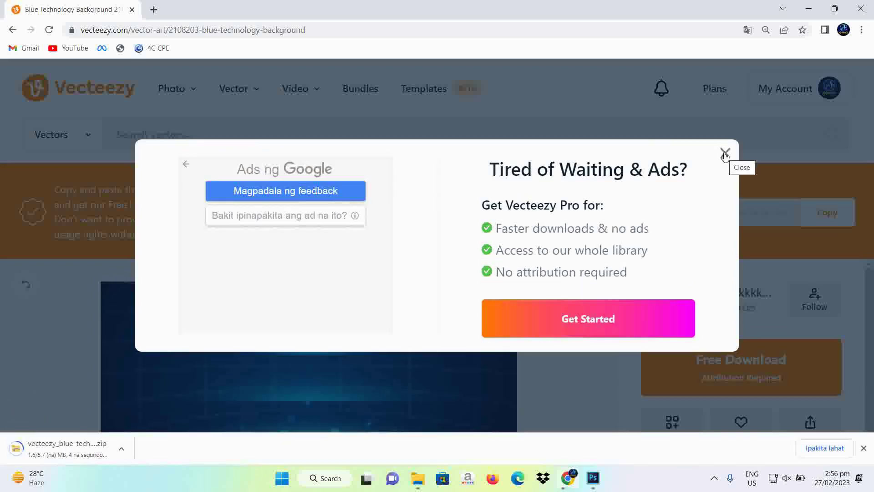
click(725, 155)
scroll(499, 288, down, 2)
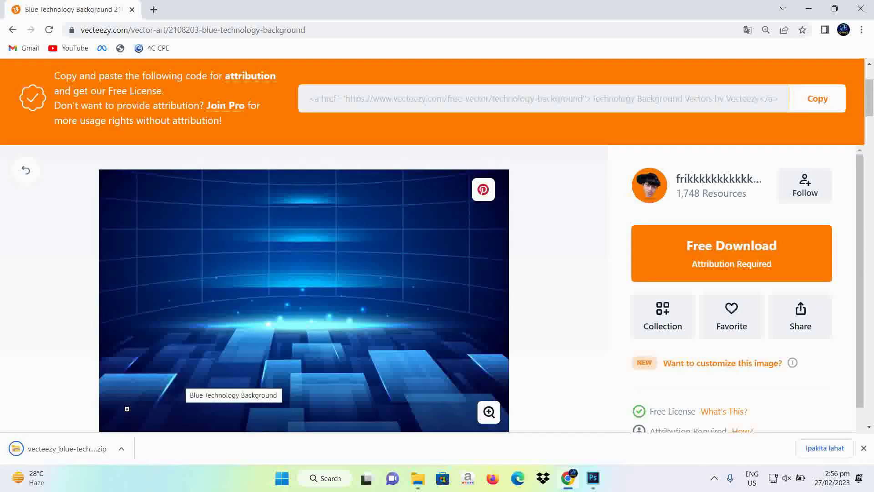
click(75, 449)
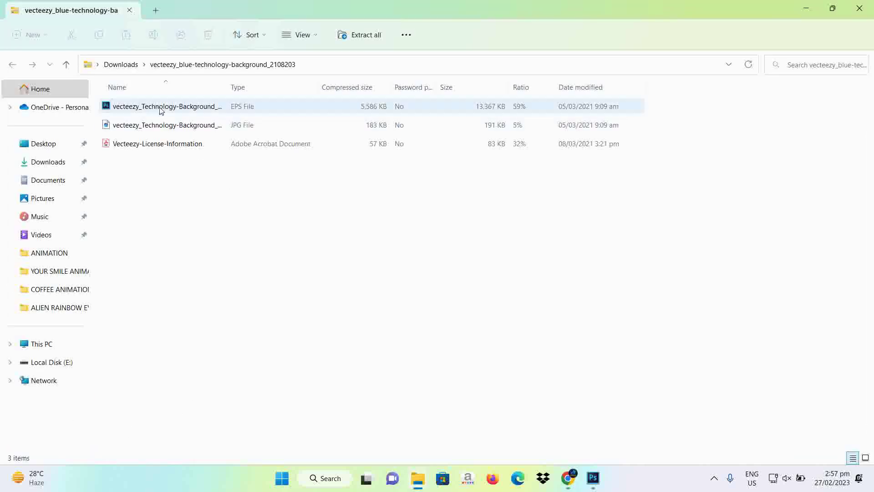
double_click(161, 111)
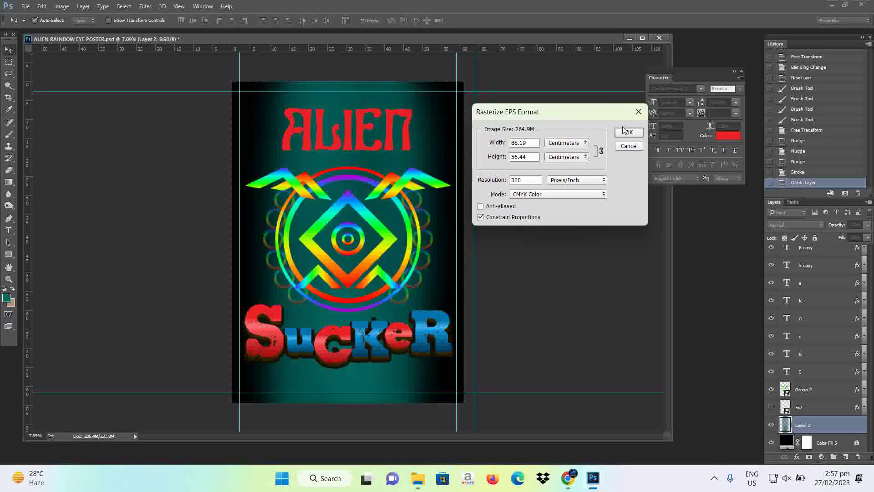
Rasterize the blue technology EPS and drag its layer into the poster document.
click(625, 131)
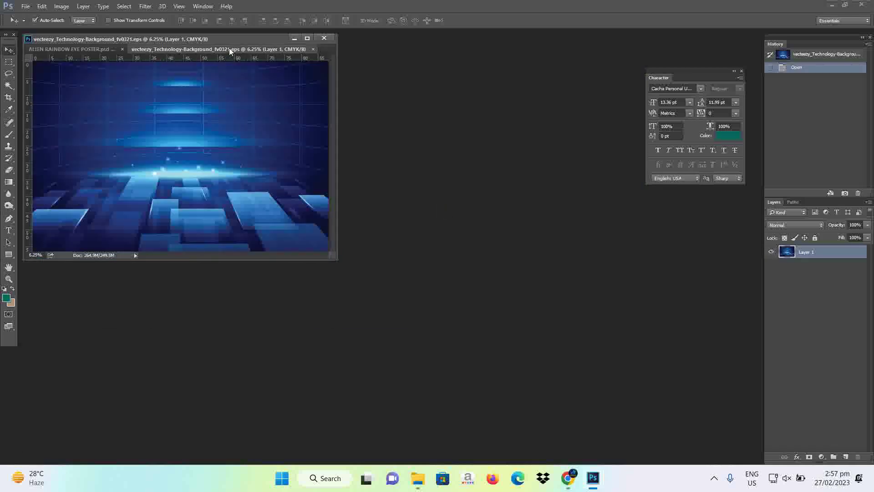
drag(230, 51, 685, 190)
right_click(802, 250)
key(Escape)
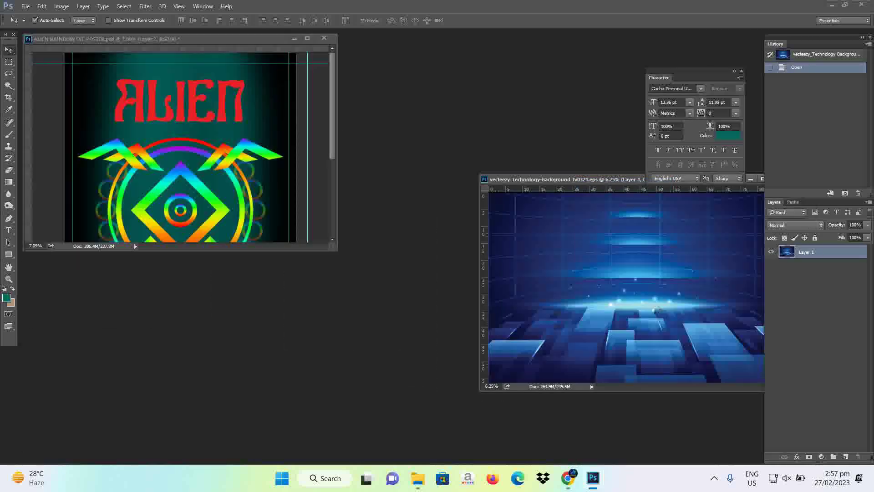
drag(335, 249, 595, 325)
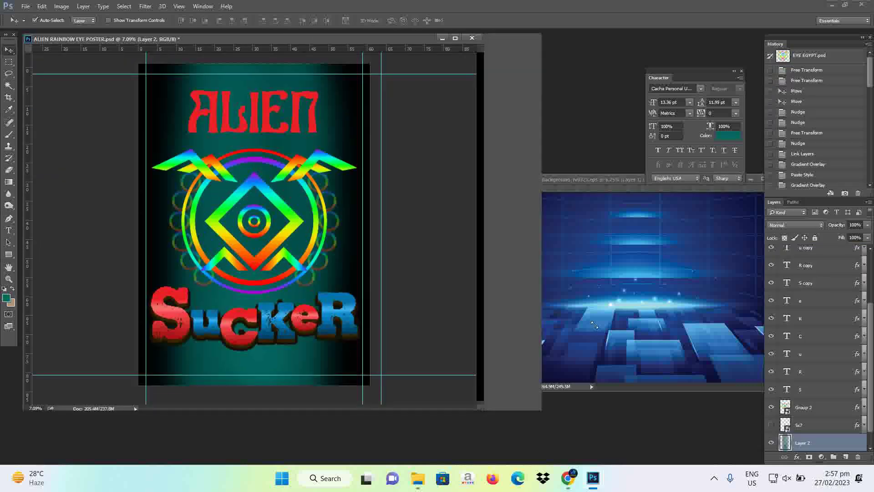
click(594, 325)
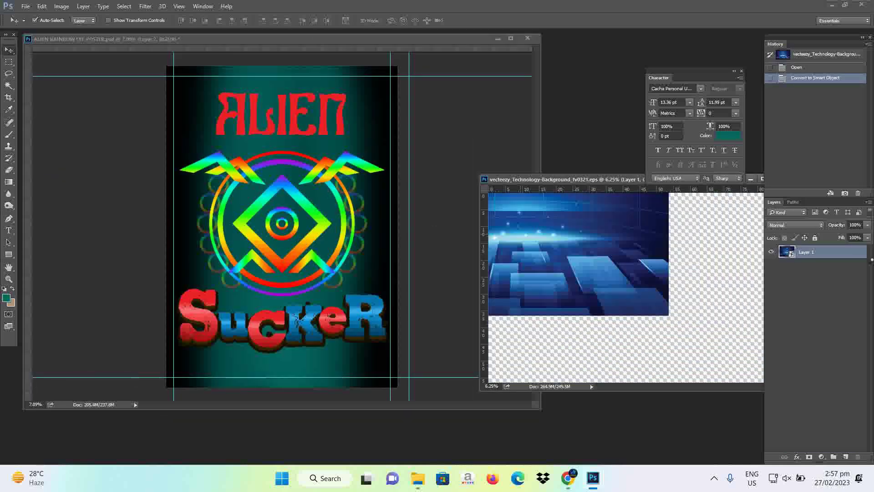
drag(578, 255, 437, 189)
Set the new layer to Multiply and scale it to about 150% to cover the page.
click(795, 225)
click(783, 256)
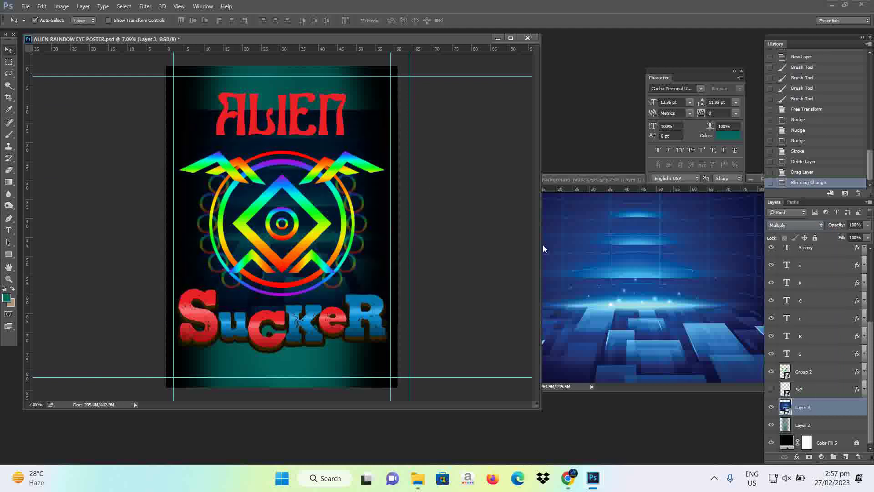
key(ctrl+t)
key(ctrl+0)
drag(445, 130, 502, 112)
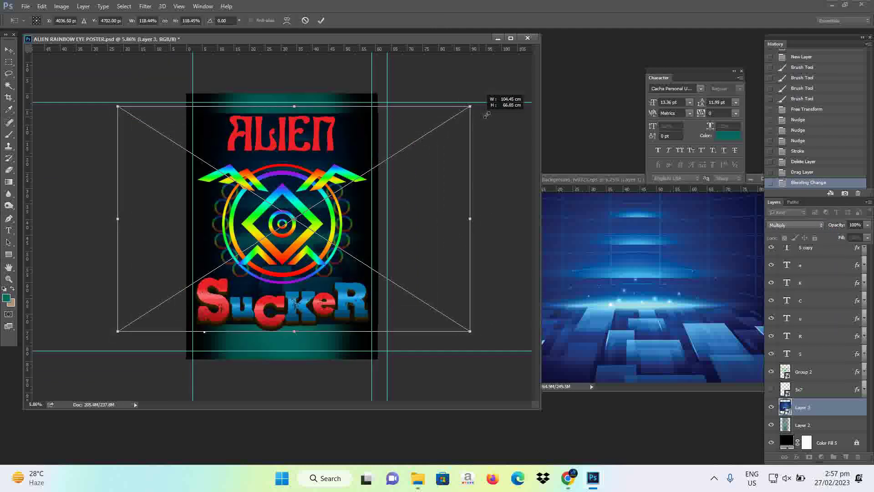
drag(489, 344, 513, 365)
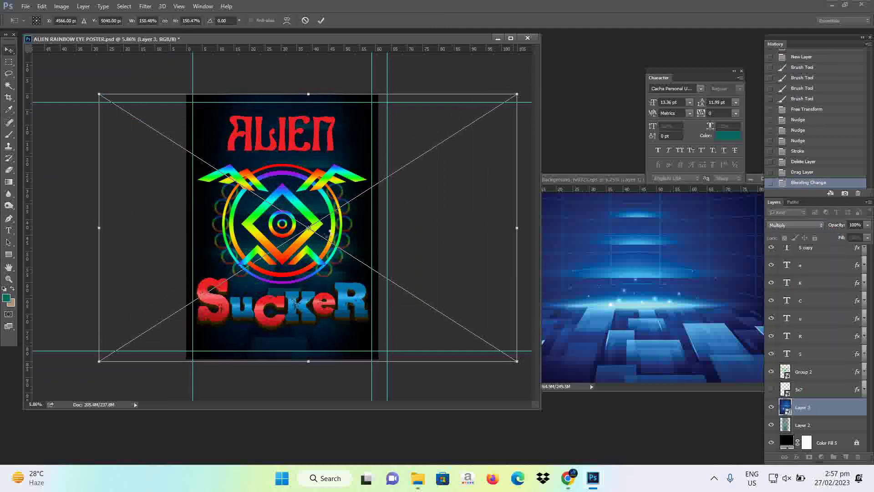
key(Return)
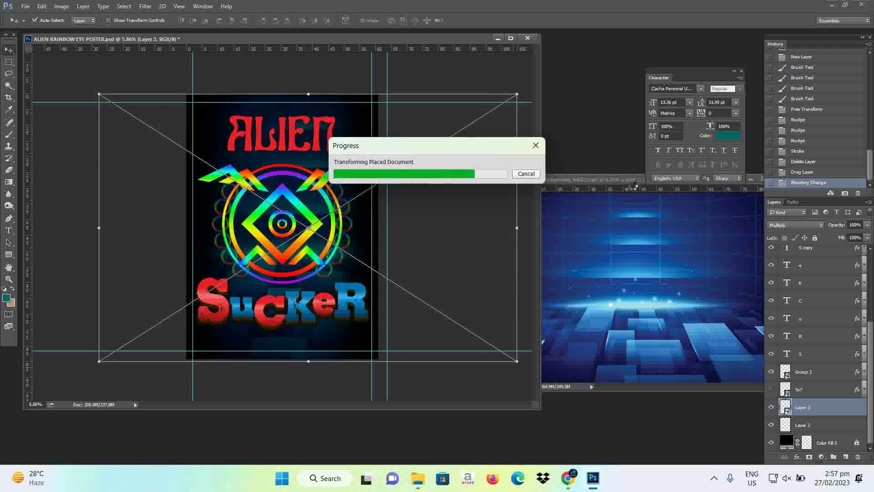
Close the separate blue technology document without saving.
click(629, 180)
click(519, 199)
click(411, 165)
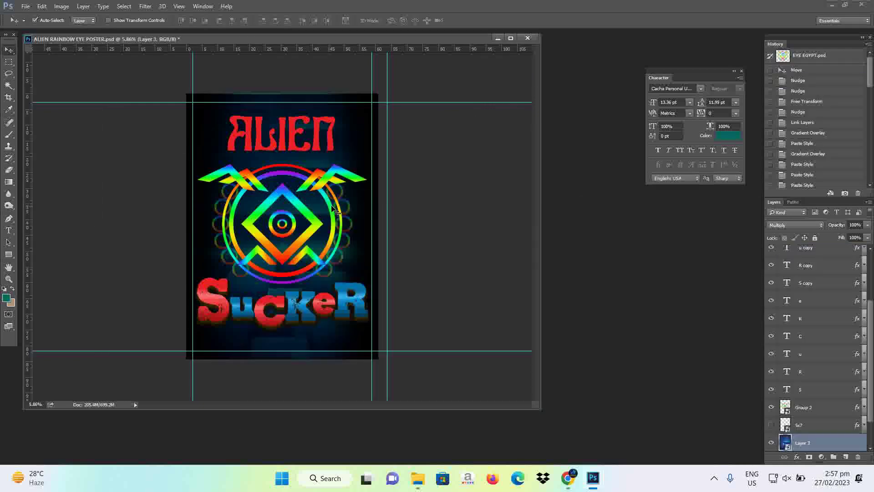
Centre the blue technology background horizontally and vertically on the canvas.
scroll(285, 205, up, 2)
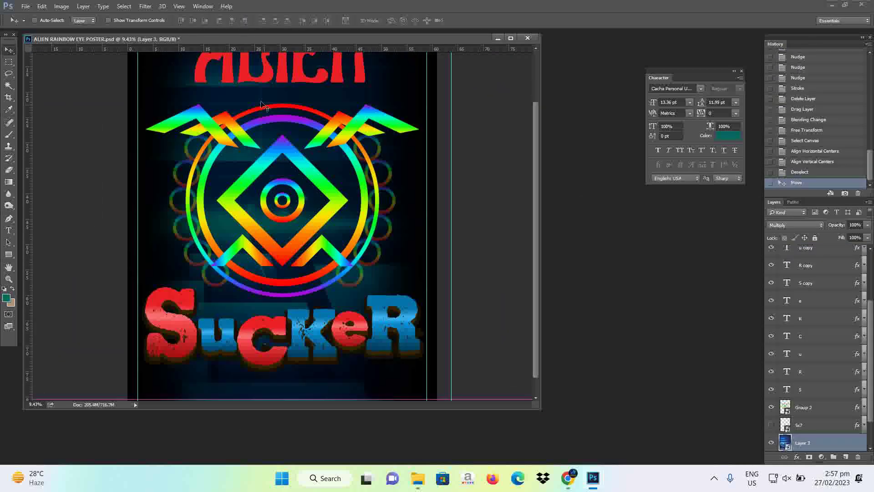
key(ctrl+a)
click(232, 20)
click(193, 20)
key(ctrl+d)
Hide the SucKeR copy letter layers.
scroll(474, 366, down, 1)
drag(540, 408, 681, 478)
click(781, 344)
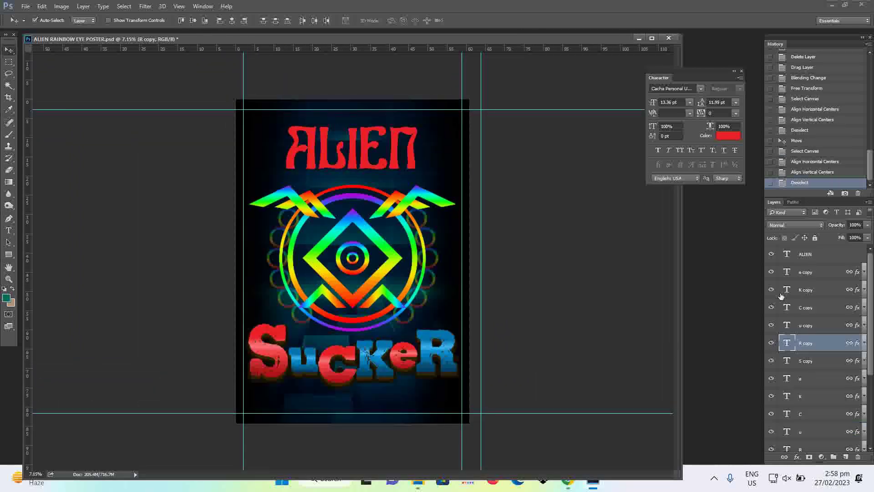
drag(771, 386, 770, 431)
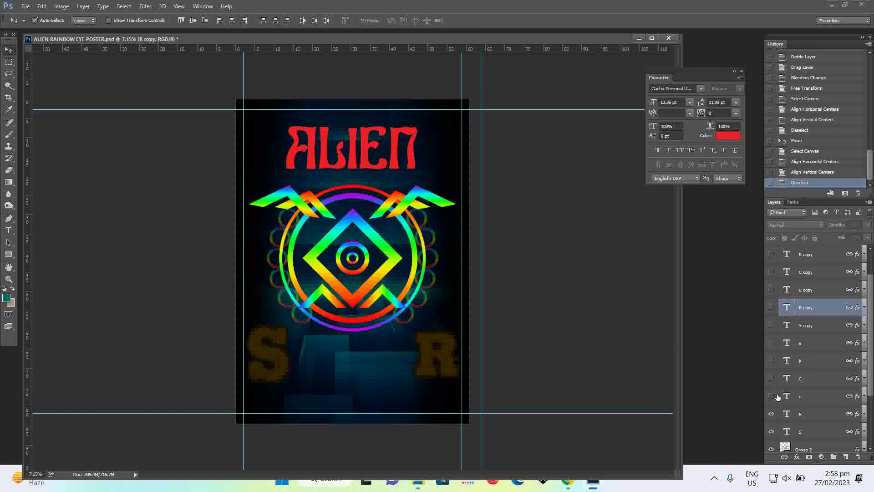
Change the ALIEN title font to Bantayog Light.
click(368, 155)
double_click(790, 257)
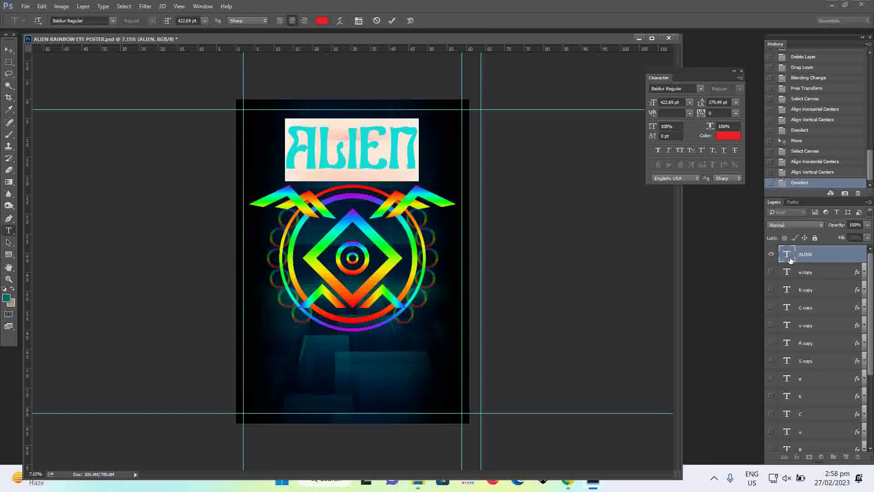
key(Down)
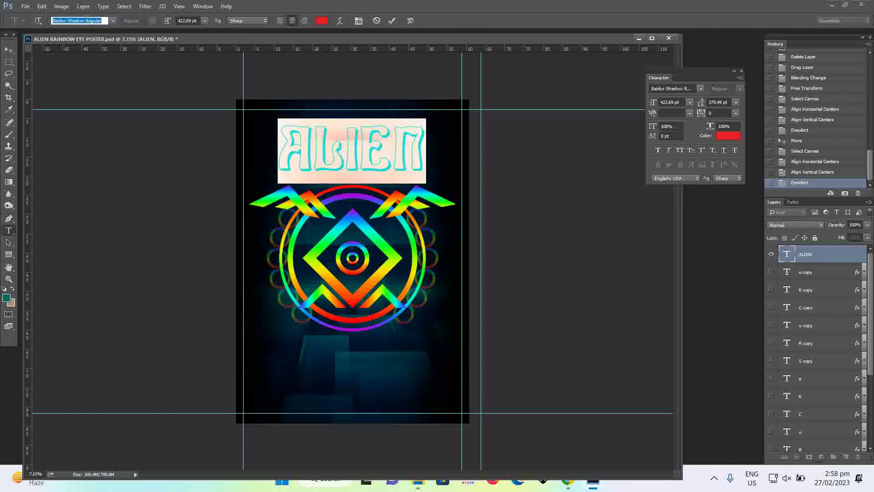
key(ctrl+Return)
key(v)
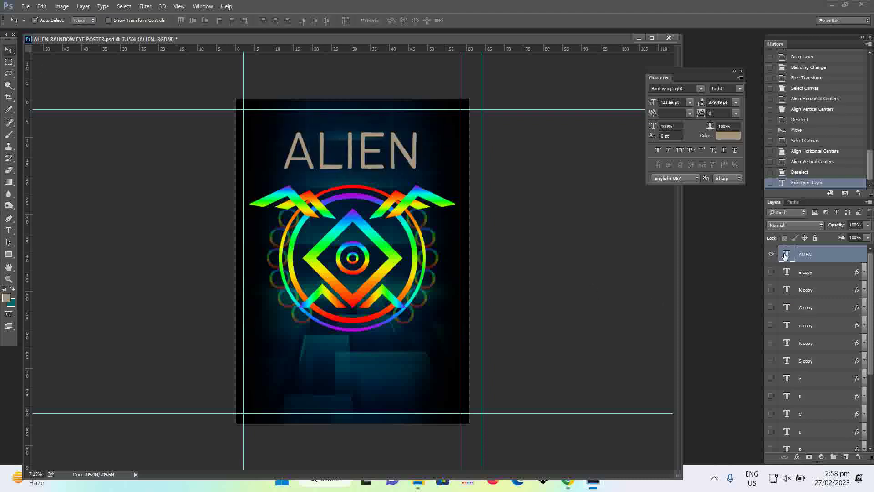
Colour the ALIEN title white and commit the text edit.
double_click(786, 254)
click(7, 297)
click(603, 274)
click(811, 268)
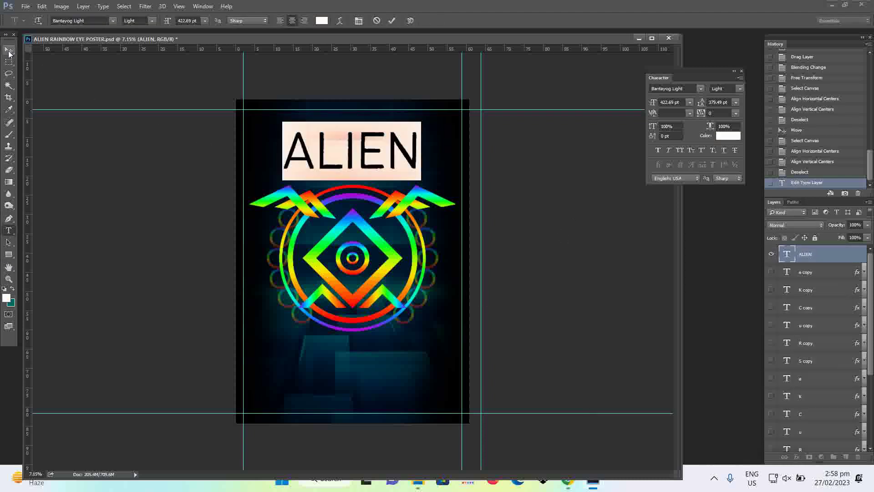
key(ctrl+Return)
key(v)
key(ctrl+0)
key(ctrl+shift+alt+n)
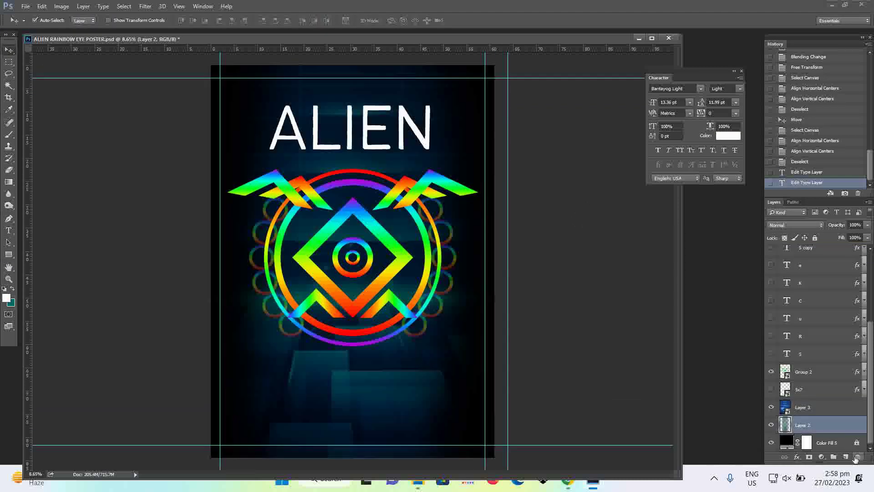
Set the foreground colour to dark purple 51004a.
key(i)
click(6, 298)
click(730, 303)
click(717, 349)
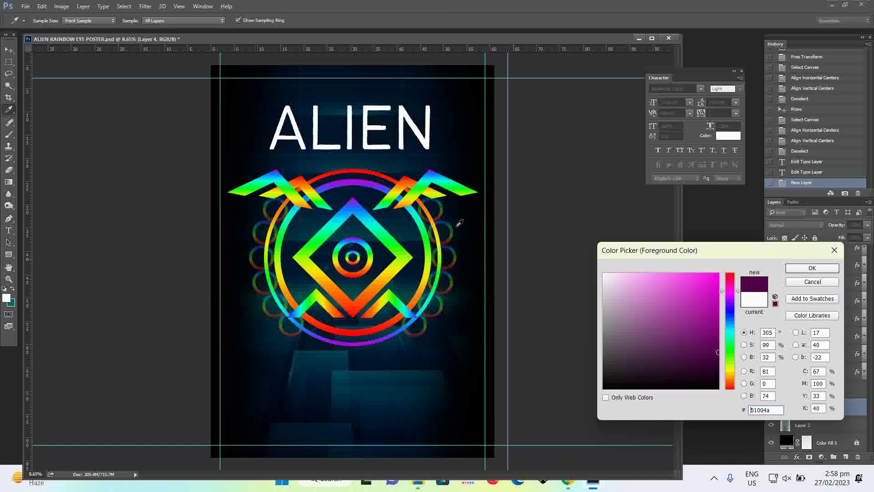
click(811, 268)
Brush a soft purple tint across the top, middle and right edge of the background.
key(b)
drag(230, 45, 298, 58)
key(bracketright)
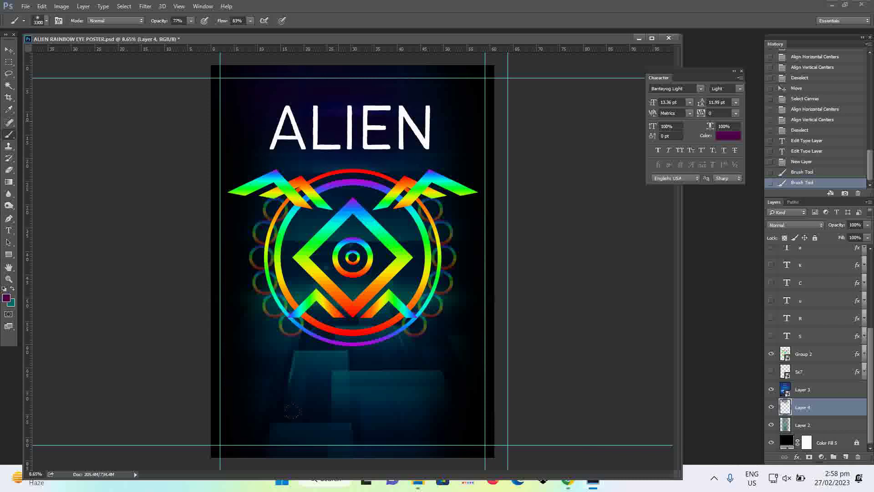
drag(292, 411, 164, 120)
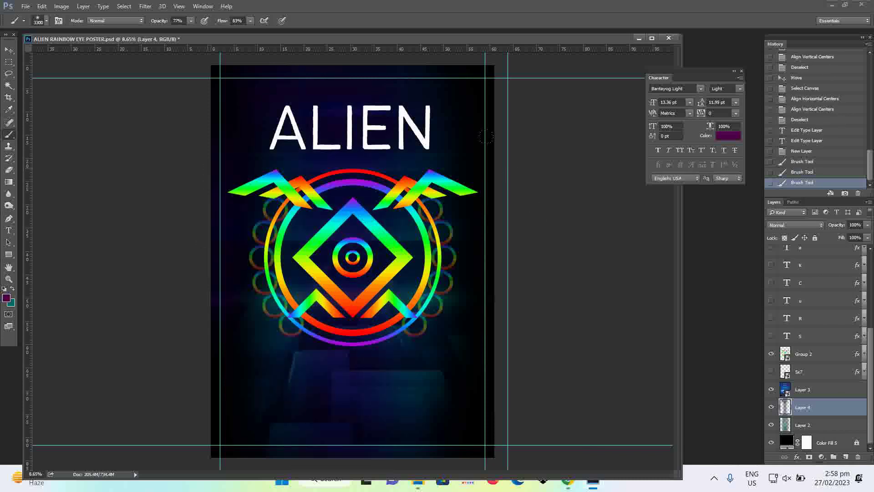
drag(478, 387, 501, 389)
key(v)
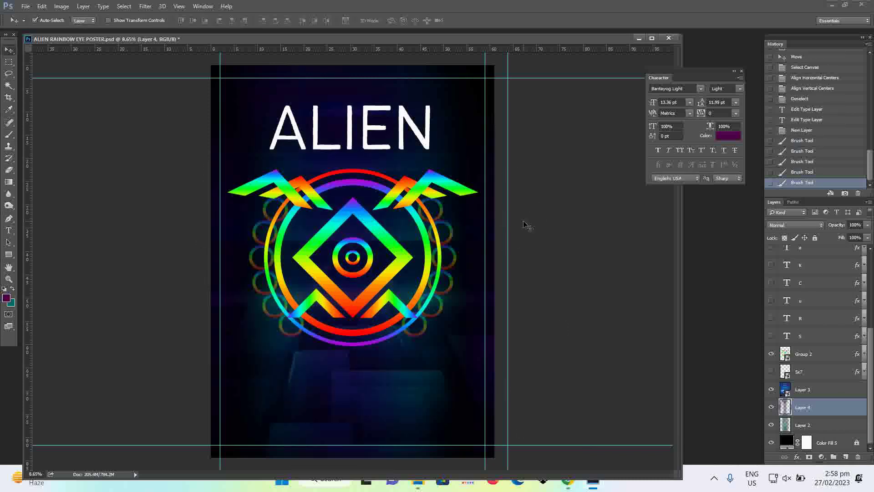
click(437, 143)
Give Group 2 a Multiply drop shadow of about 51 px size with 100% opacity and greater distance.
click(433, 184)
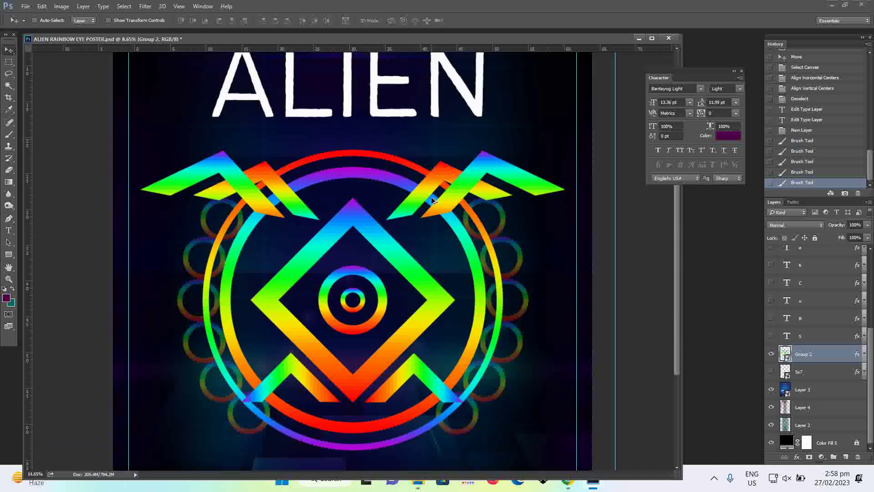
scroll(486, 175, up, 2)
double_click(857, 355)
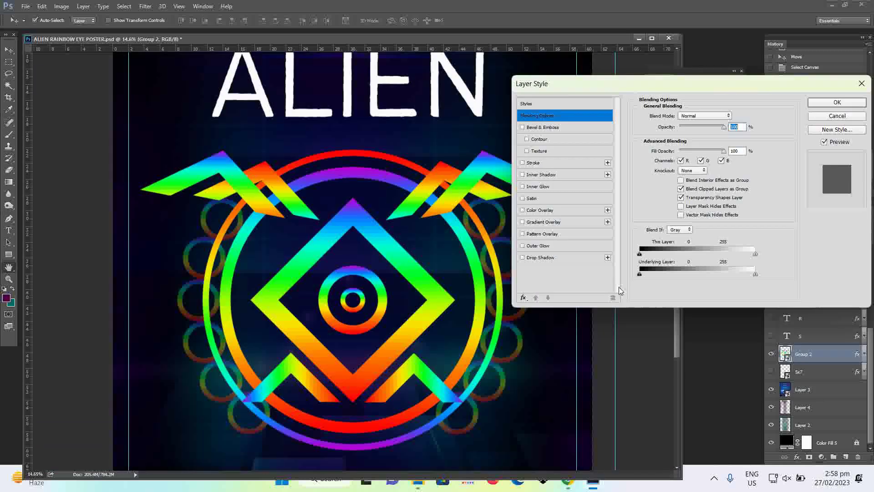
click(544, 257)
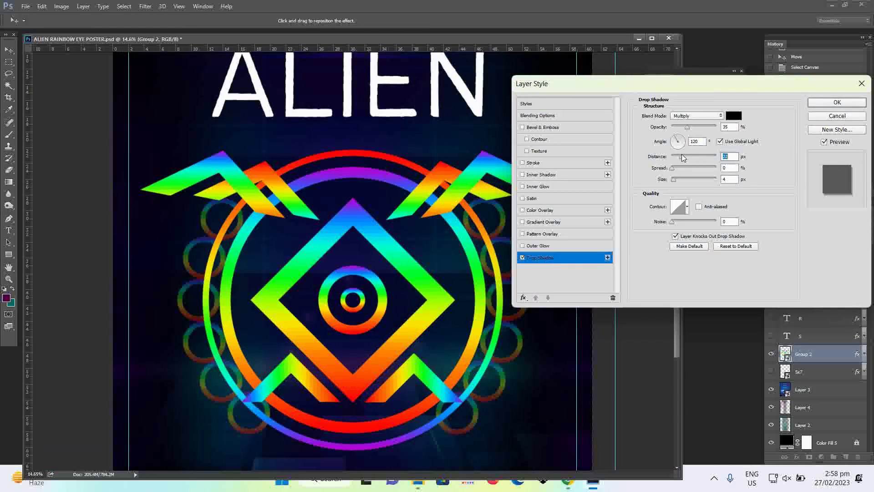
drag(673, 179, 697, 155)
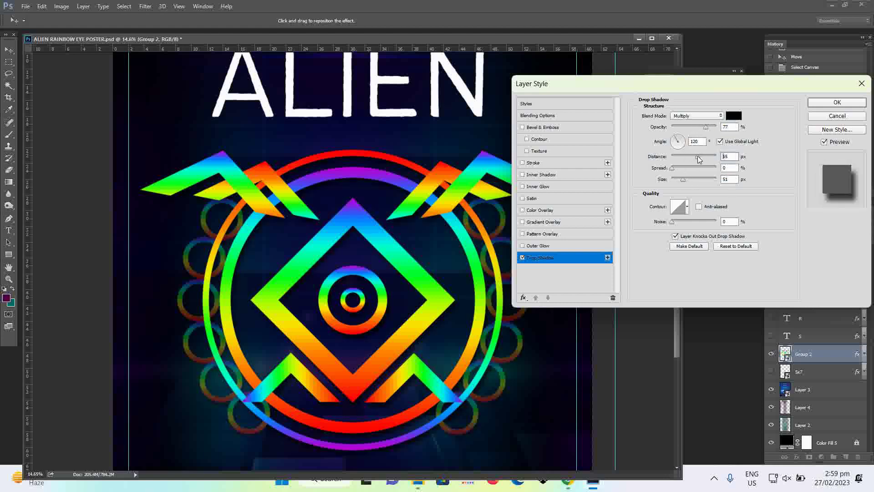
drag(706, 125, 721, 126)
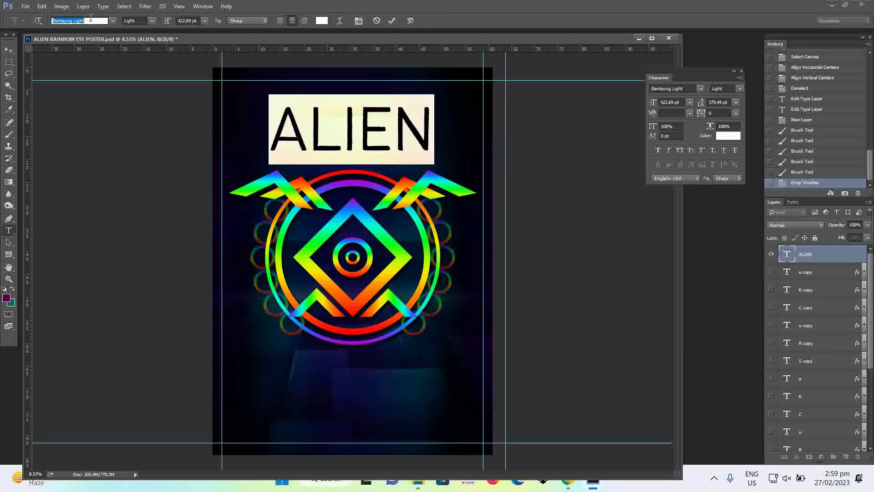
Preview Barlow weights on the ALIEN title, ending on a black italic weight.
key(Down)
key(Down)
key(Down)
key(Down)
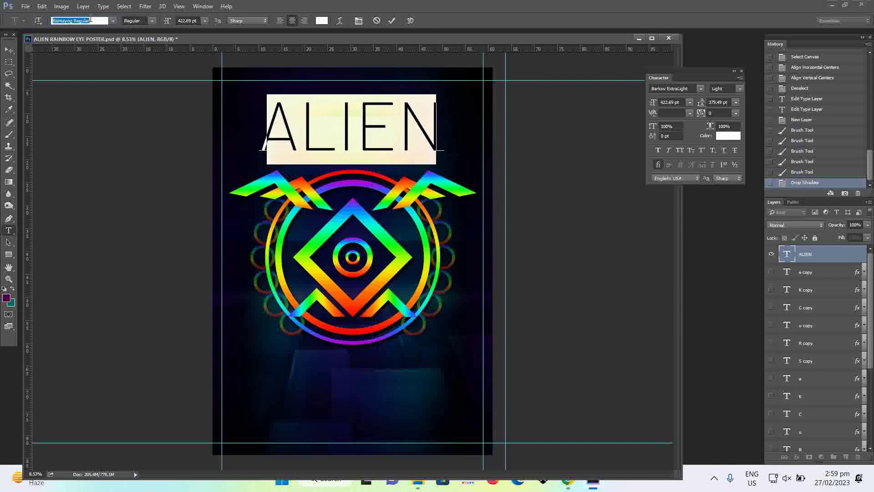
key(Down)
key(Down)
key(Down)
key(Down)
key(Down)
key(Down)
key(Down)
key(Down)
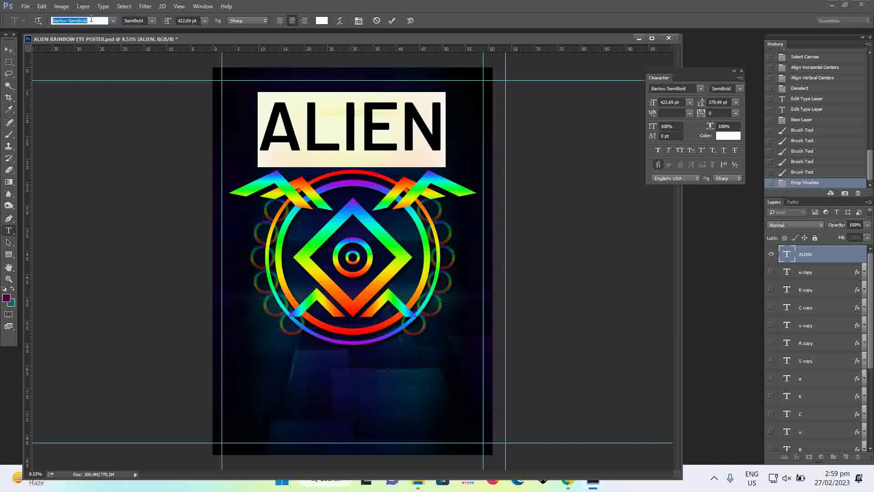
key(Down)
key(Down)
key(Down)
key(Down)
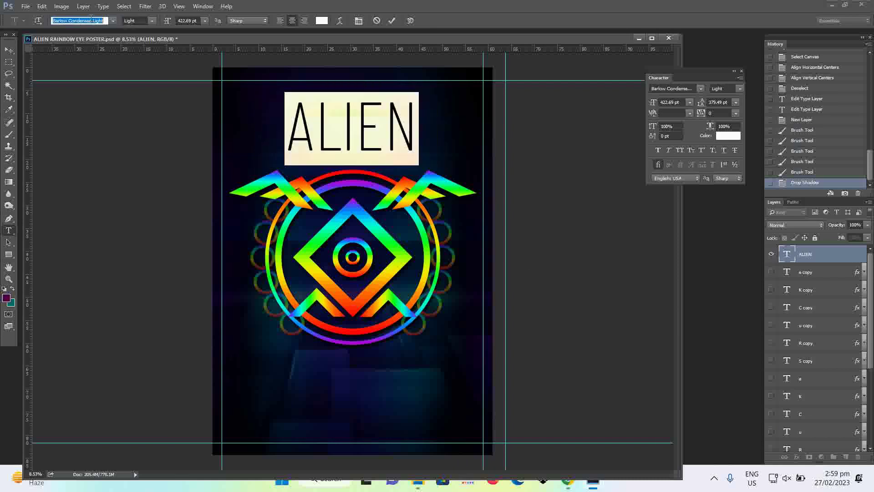
key(Down)
key(Down)
key(Down)
key(Down)
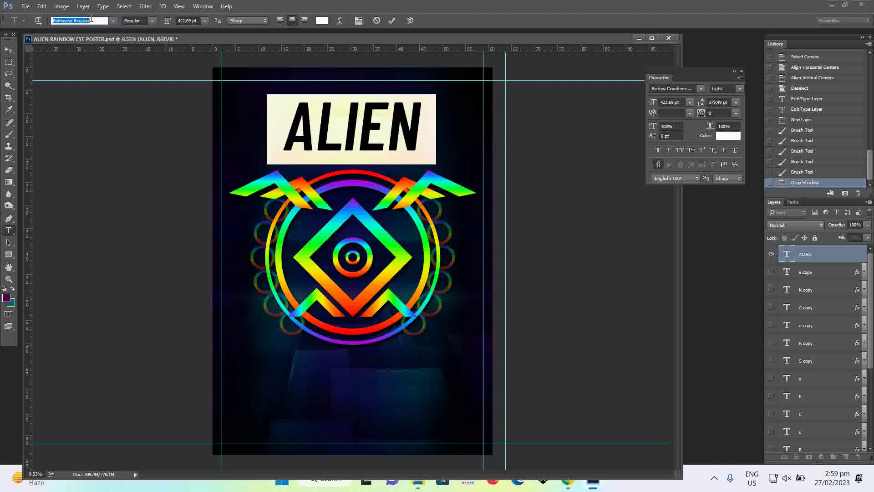
key(Down)
key(Down)
key(Down)
key(Down)
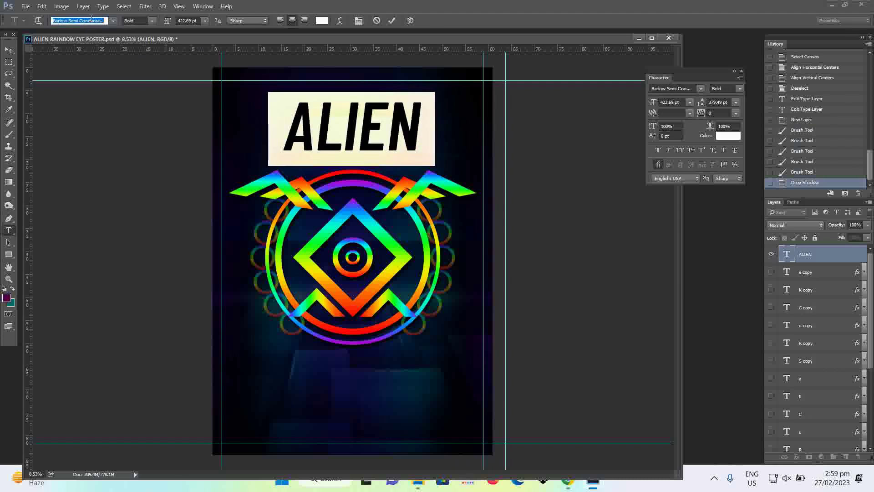
key(Down)
key(Down)
key(Down)
key(Down)
click(361, 127)
Apply Beacon Script to the whole title, then undo an accidental retype.
key(ctrl+a)
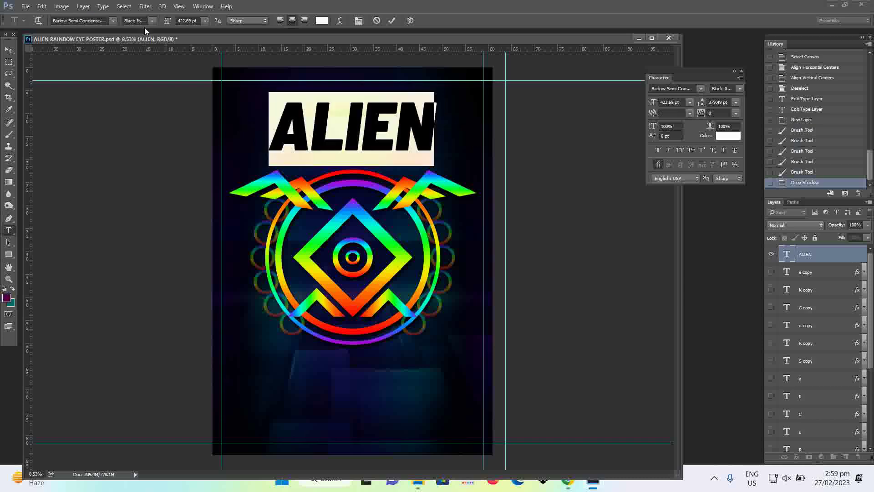
click(114, 20)
click(182, 305)
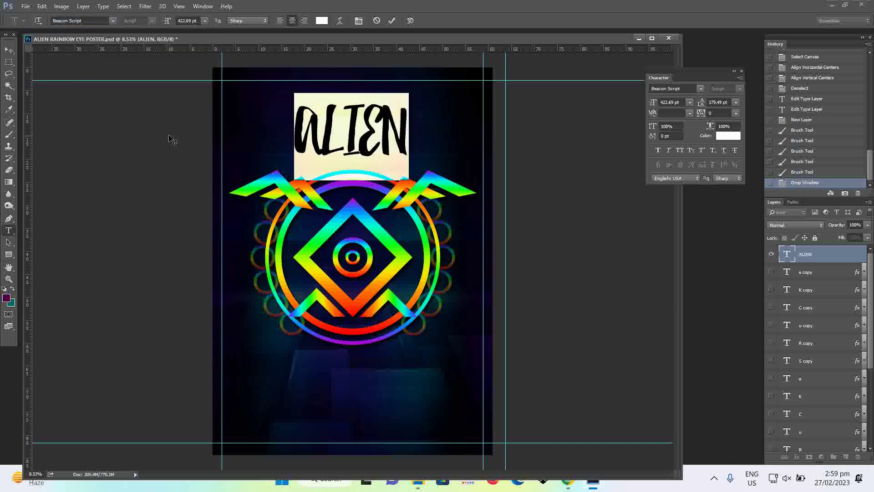
click(328, 143)
key(ctrl+a)
text(a)
key(ctrl+a)
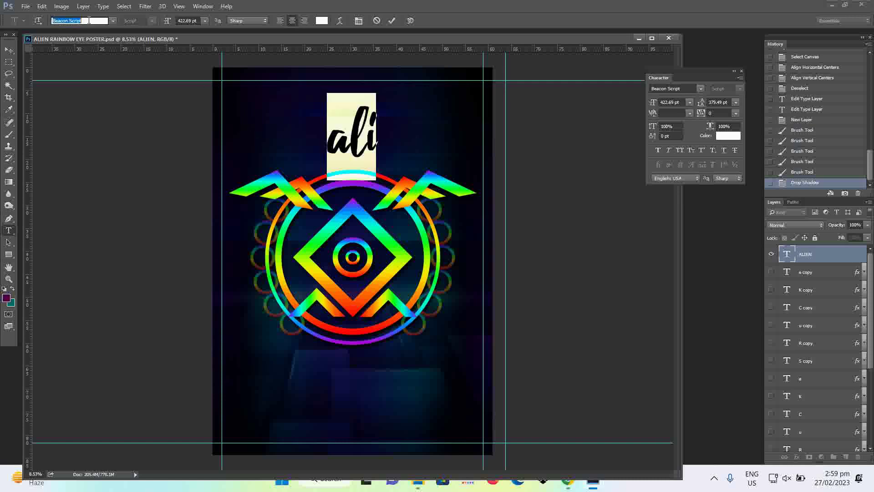
key(ctrl+z)
key(ctrl+z)
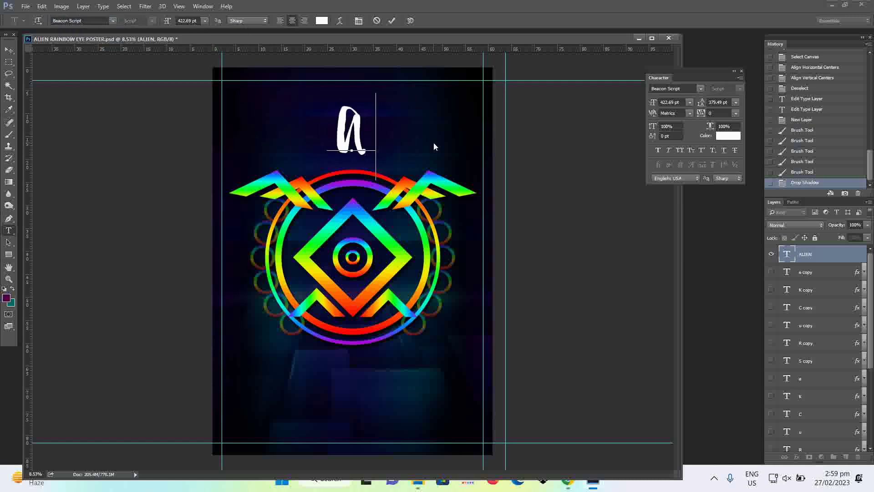
key(ctrl+z)
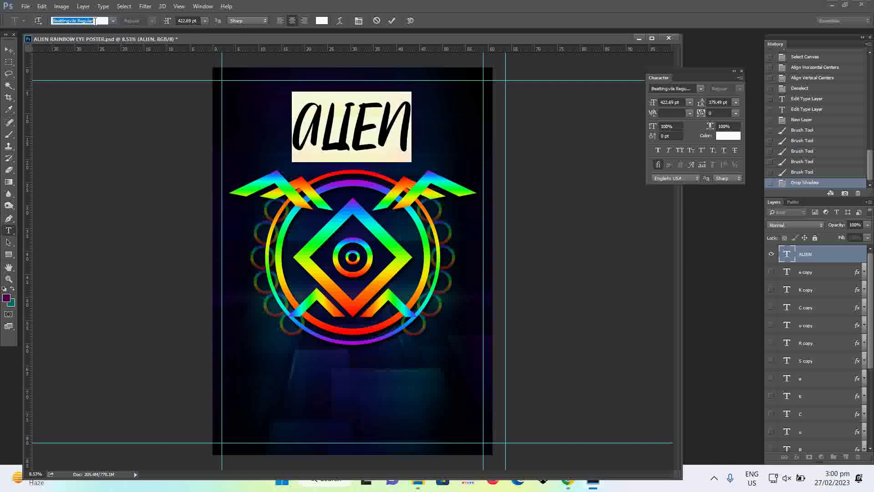
Try Bebas, Beat My Guest, BestFontEvar and a heavy script font on the title, then commit.
key(Down)
key(Down)
key(Down)
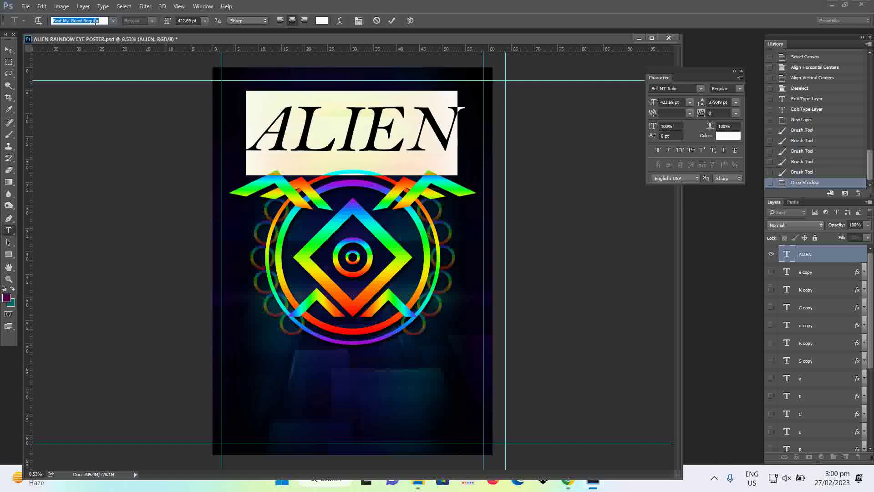
key(Down)
key(Down)
key(Down)
key(Down)
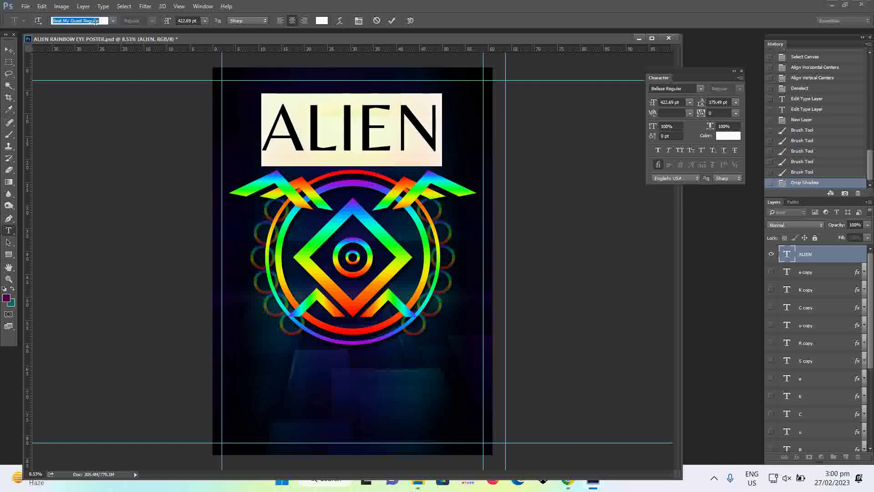
key(Down)
key(Down)
key(Up)
key(Up)
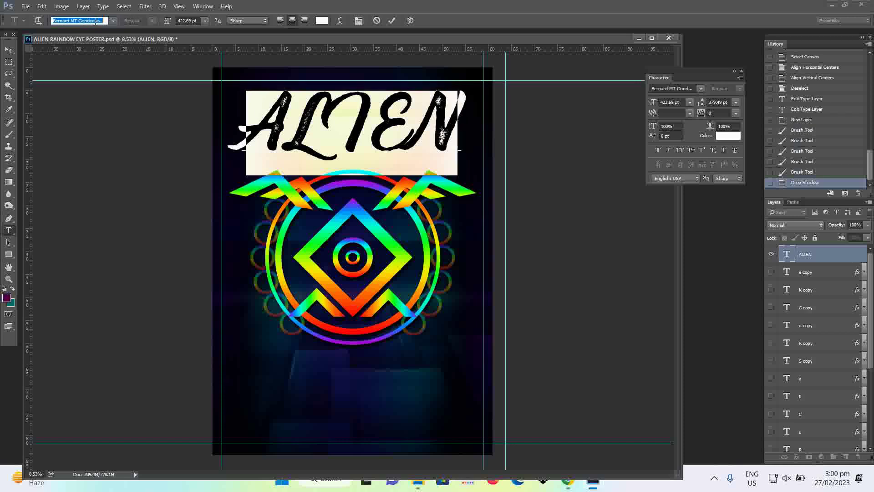
key(Up)
key(Down)
key(Down)
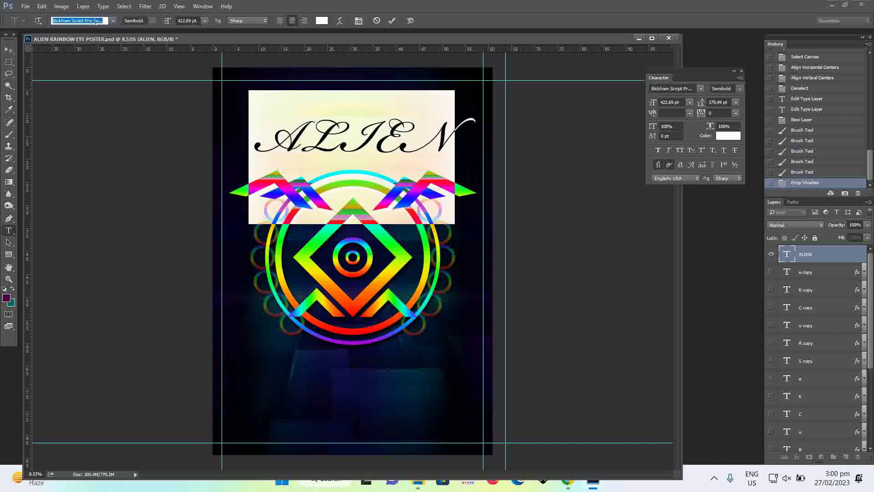
key(Down)
key(Down)
key(Down)
key(Down)
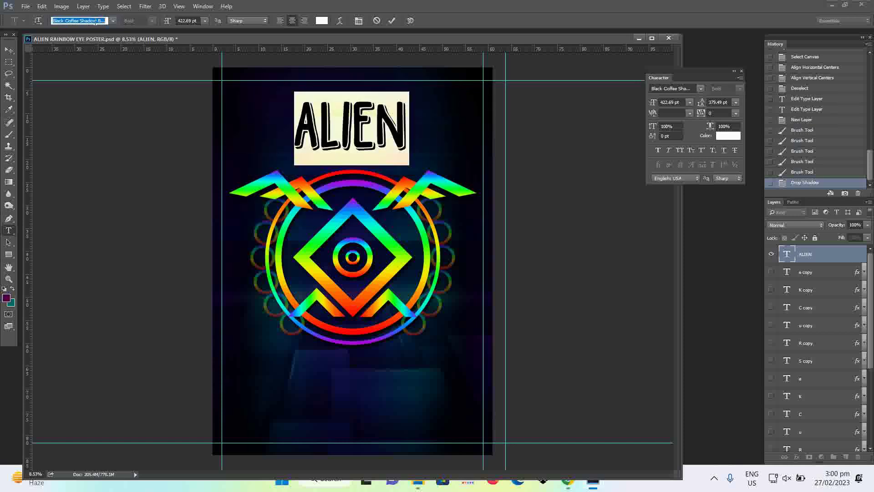
click(6, 51)
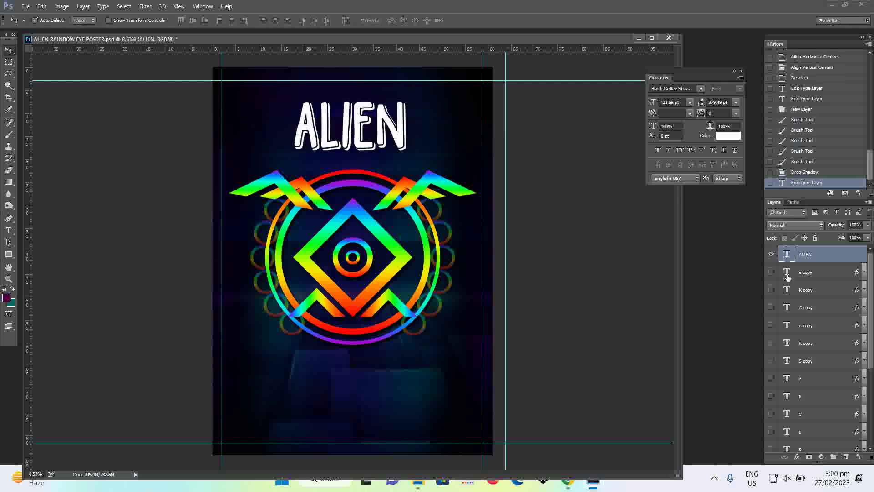
Try Blackadder ITC, Bonk College, Bonk Undercut, Broadway and Brush Signature on the title, then commit.
double_click(787, 254)
key(Down)
key(Down)
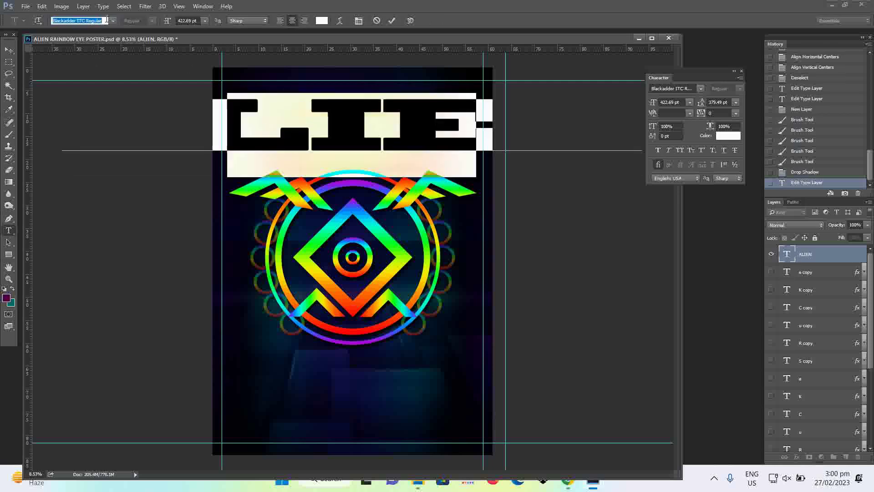
key(Down)
key(Down)
key(Down)
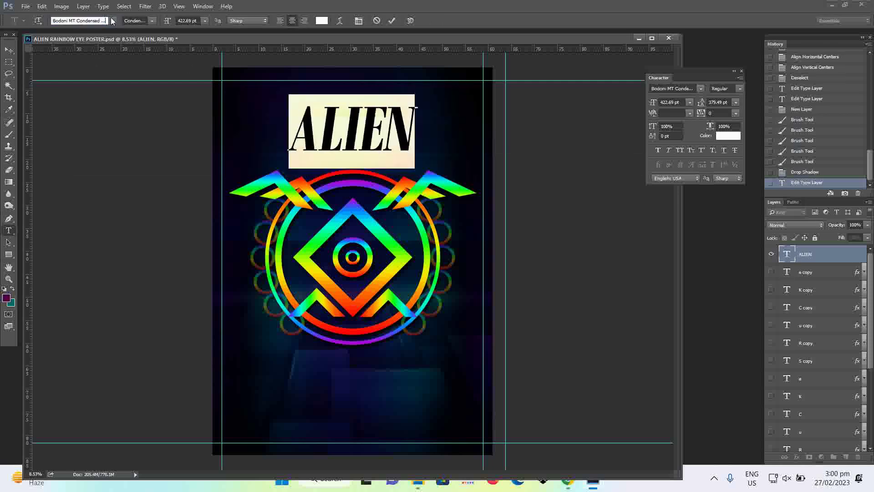
key(Down)
key(Down)
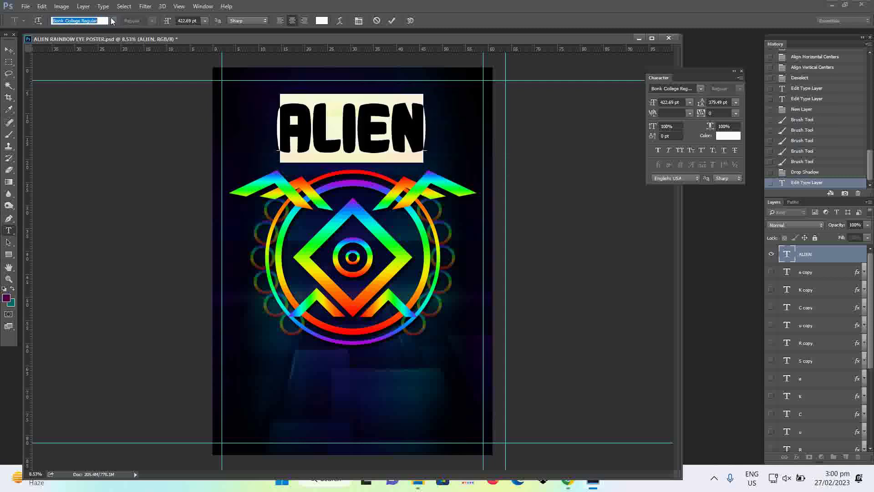
key(Down)
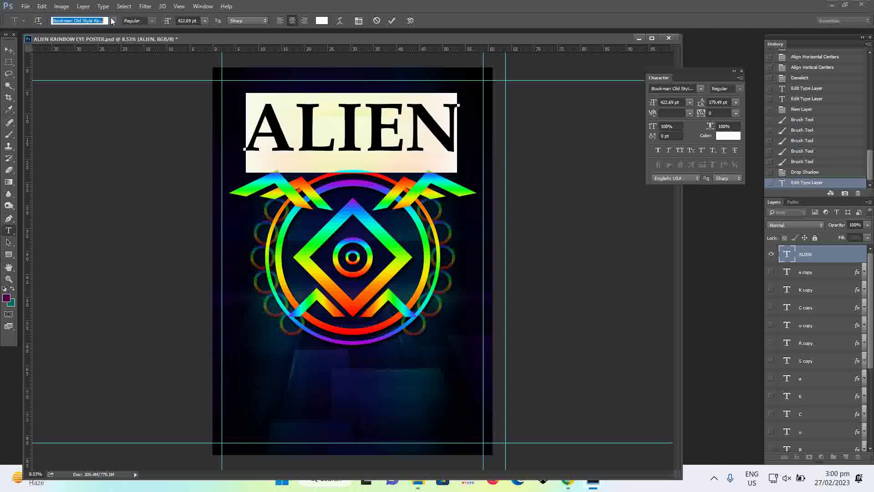
key(Down)
key(Down)
key(Down)
key(Down)
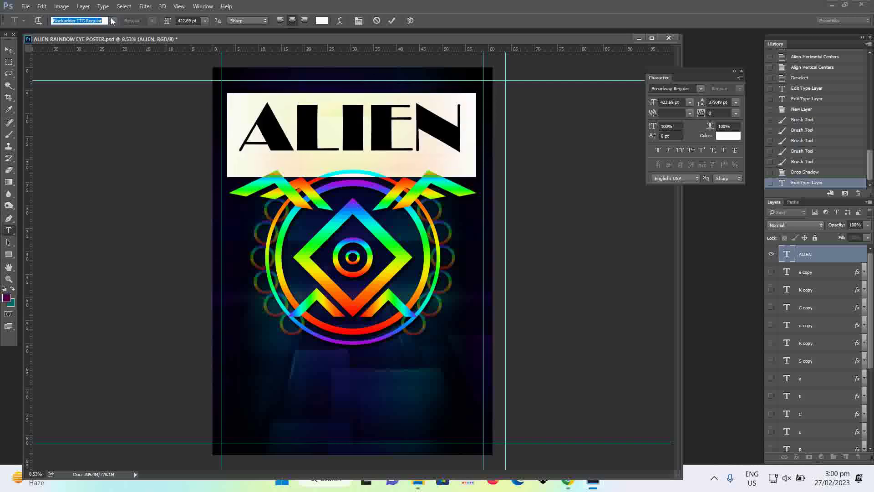
key(Down)
key(Down)
key(Up)
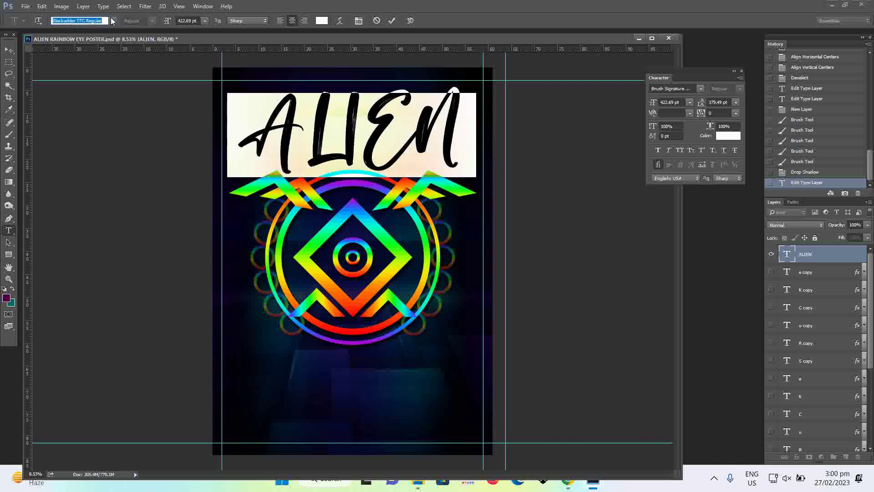
key(Down)
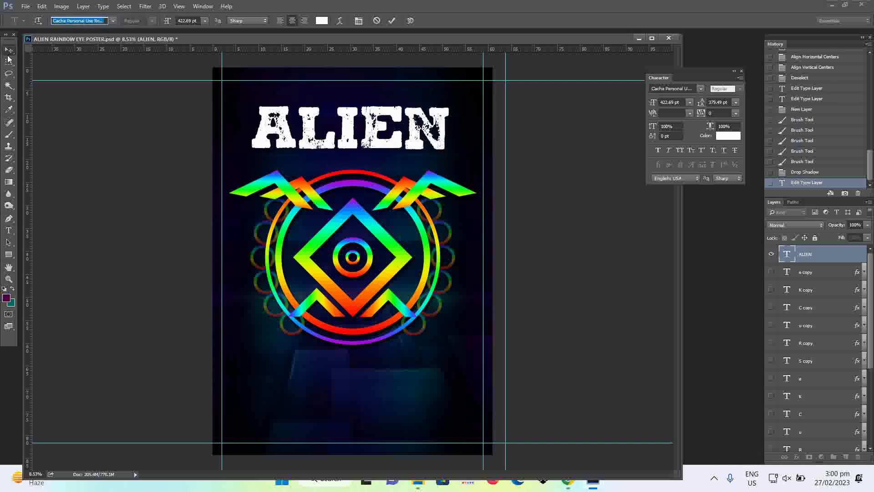
click(8, 52)
Hide the e copy layer and bring the ALIEN title back into editing.
double_click(780, 273)
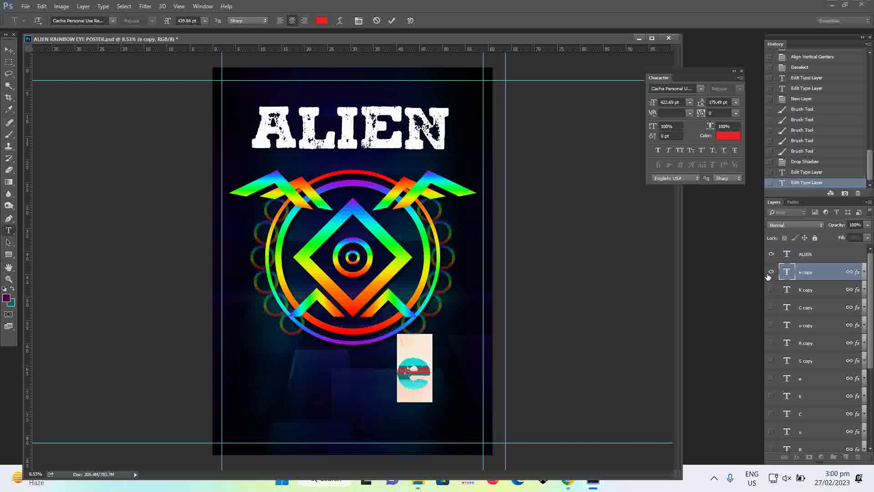
click(771, 273)
double_click(787, 254)
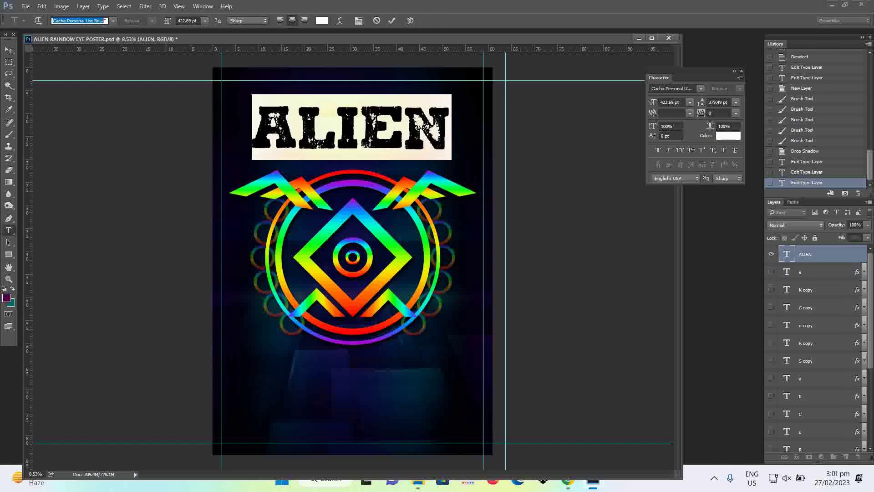
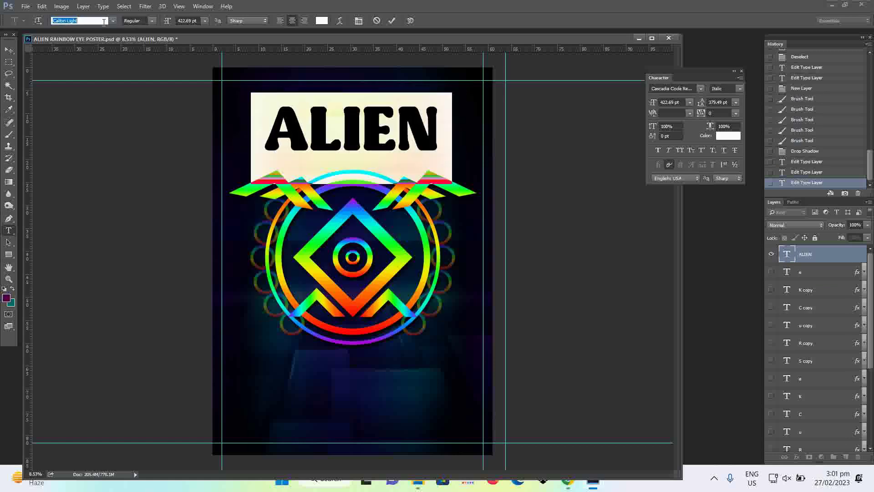
Try several fonts on the ALIEN title, then enlarge it to about double size.
key(Down)
key(Down)
key(Down)
key(Up)
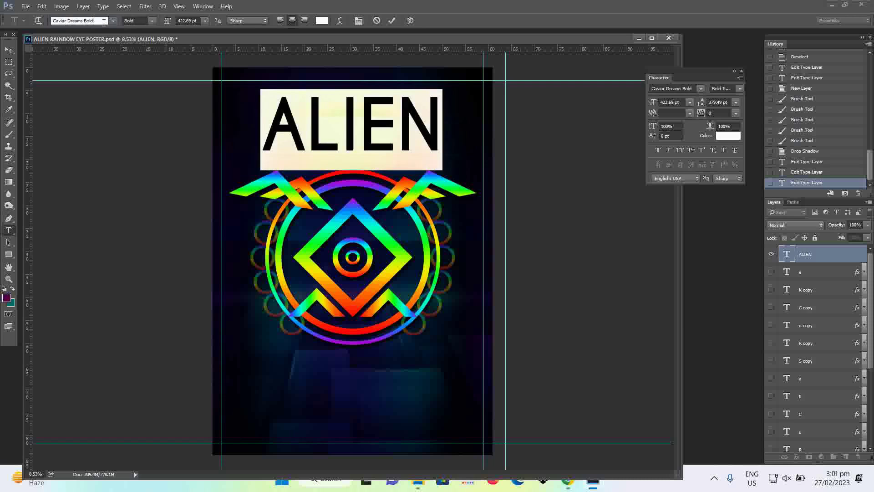
key(Up)
key(Up)
key(Up)
key(Up)
key(Down)
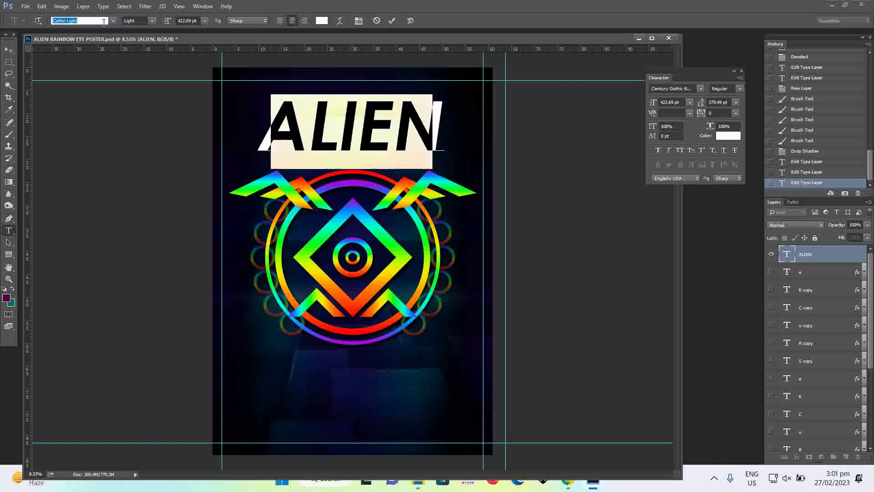
key(Down)
key(Down)
key(Down)
key(Down)
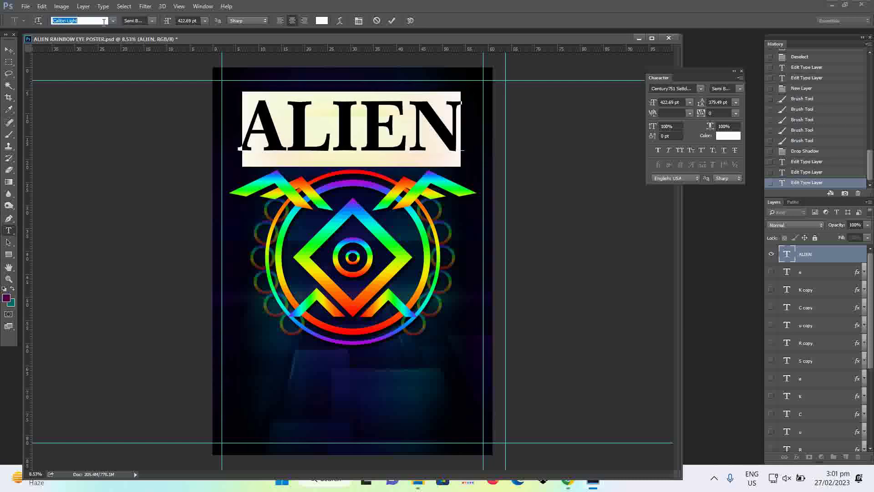
key(Down)
key(Down)
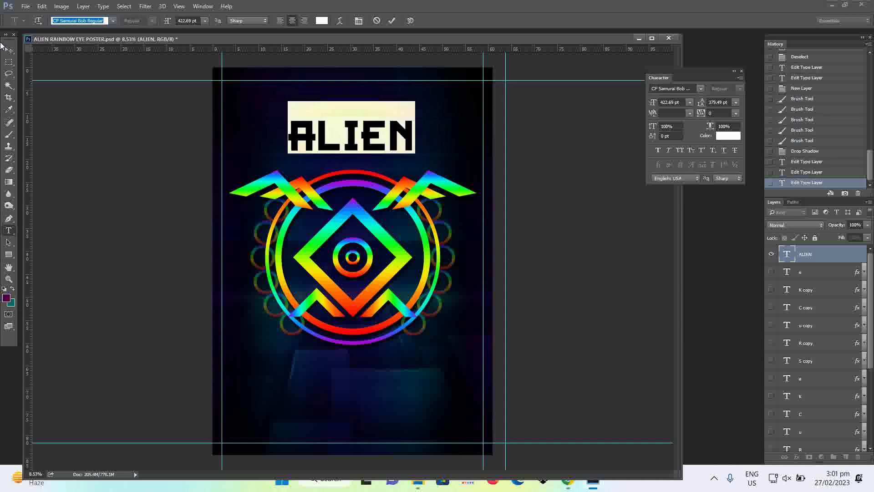
key(ctrl+Return)
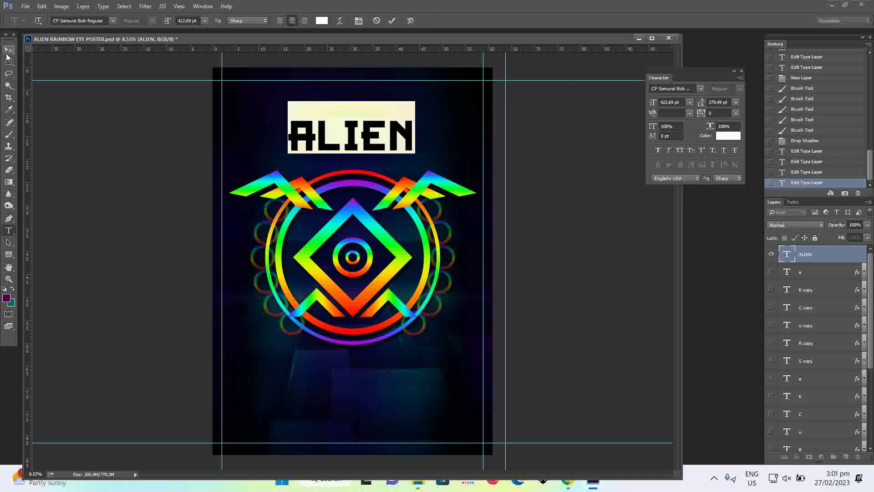
click(8, 51)
key(ctrl+t)
drag(415, 101, 457, 92)
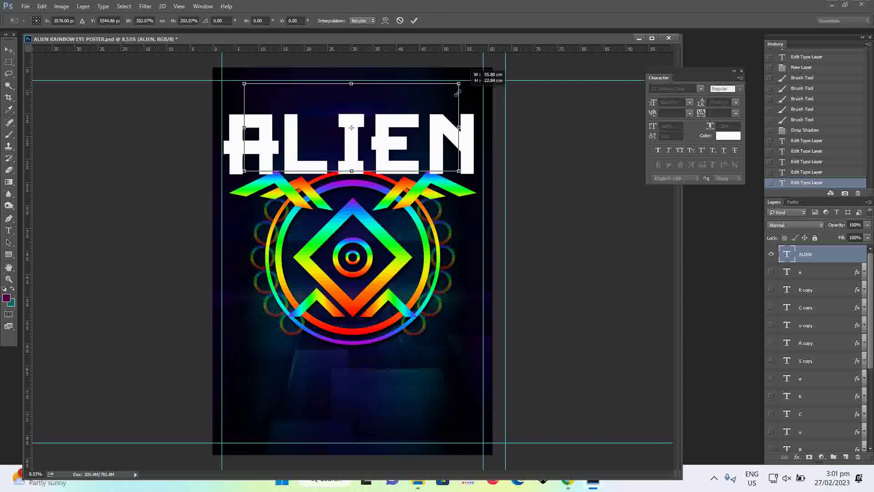
key(Return)
Try more fonts on the ALIEN title and shrink it to about 62%.
key(t)
click(94, 19)
key(Down)
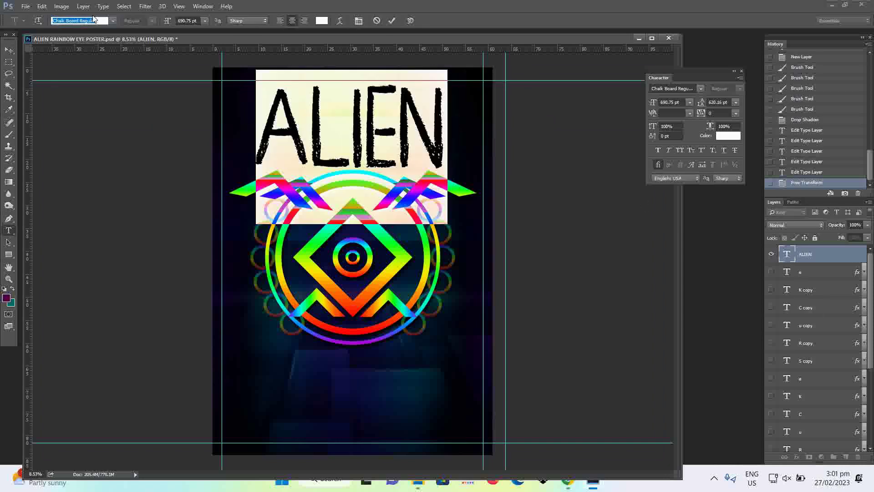
key(Down)
key(Down)
key(Down)
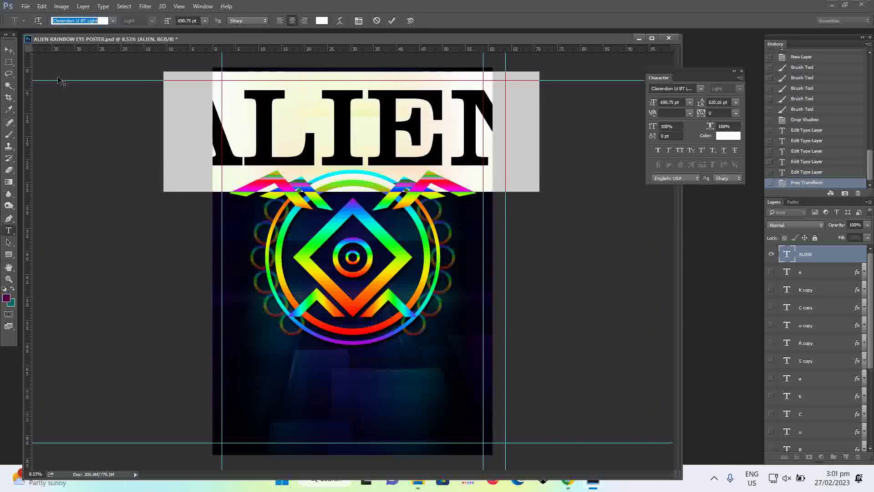
key(Down)
key(Down)
key(Down)
key(Down)
click(9, 50)
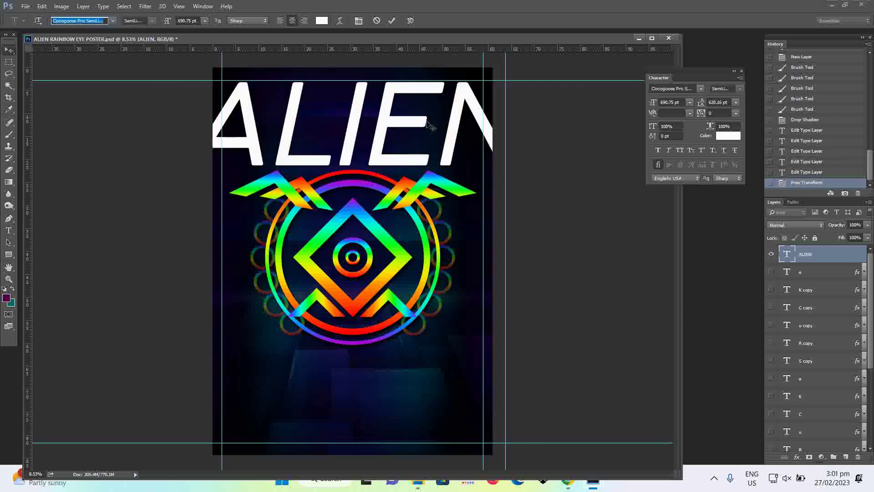
key(ctrl+t)
drag(507, 68, 466, 94)
key(Return)
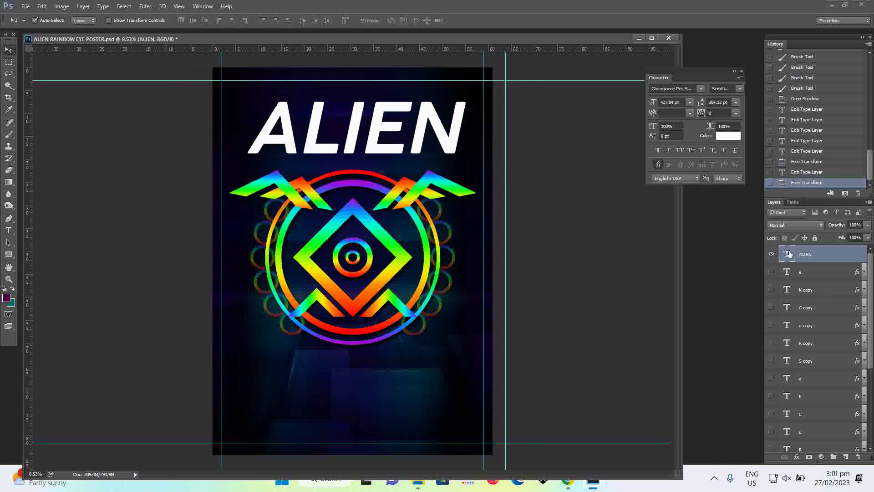
Reopen the ALIEN text and step through many more fonts.
key(Down)
key(Down)
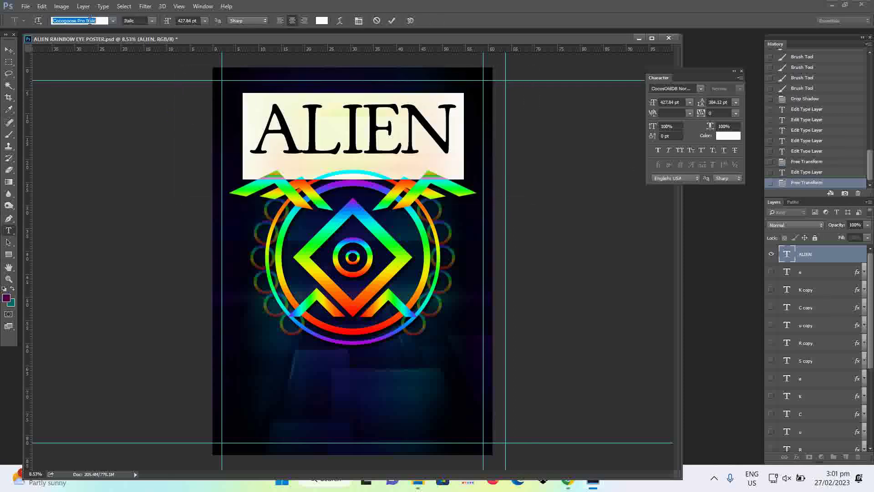
key(Down)
key(Down)
key(Down)
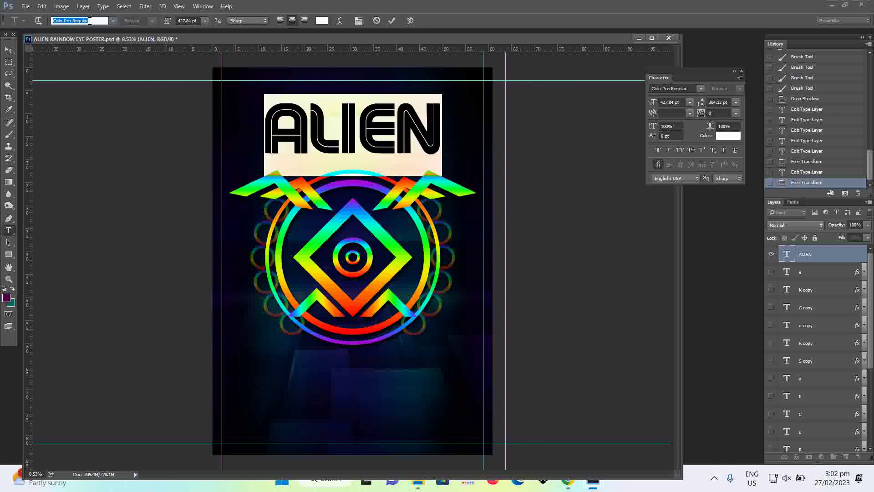
click(9, 49)
double_click(789, 259)
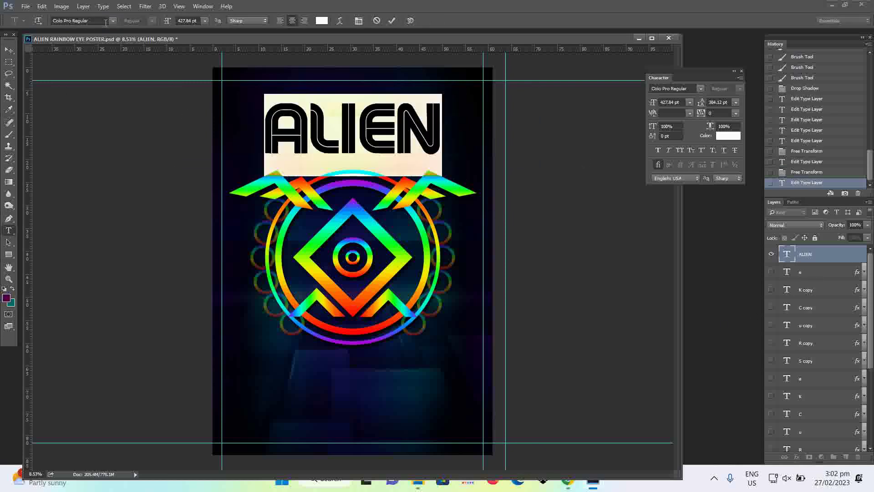
key(Down)
key(Down)
key(Down)
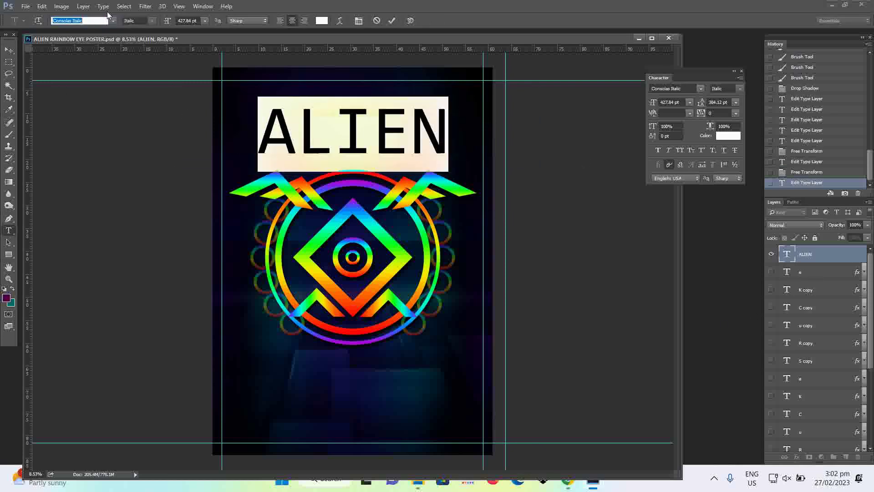
key(Down)
key(Down)
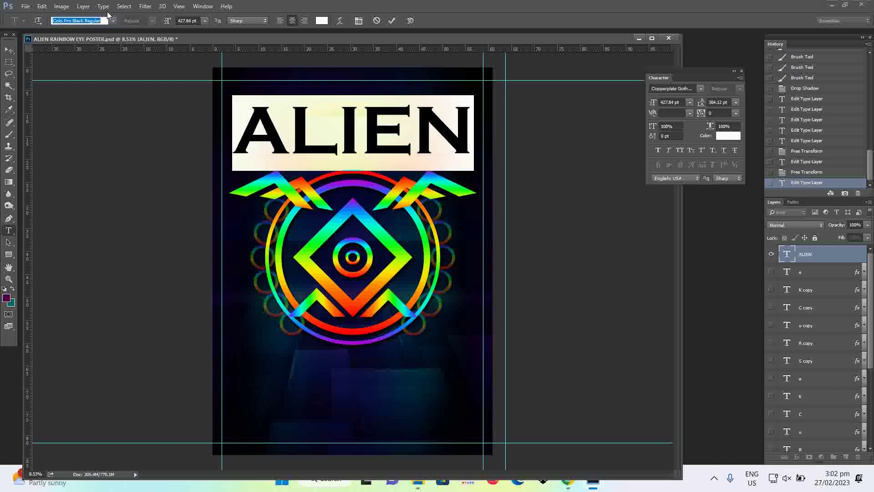
key(Down)
key(Down)
key(Down)
key(Down)
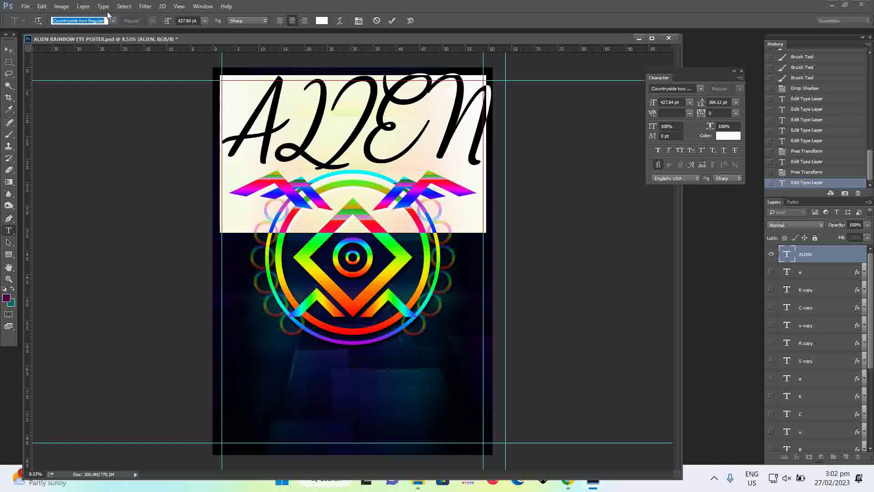
key(Down)
key(Down)
key(Down)
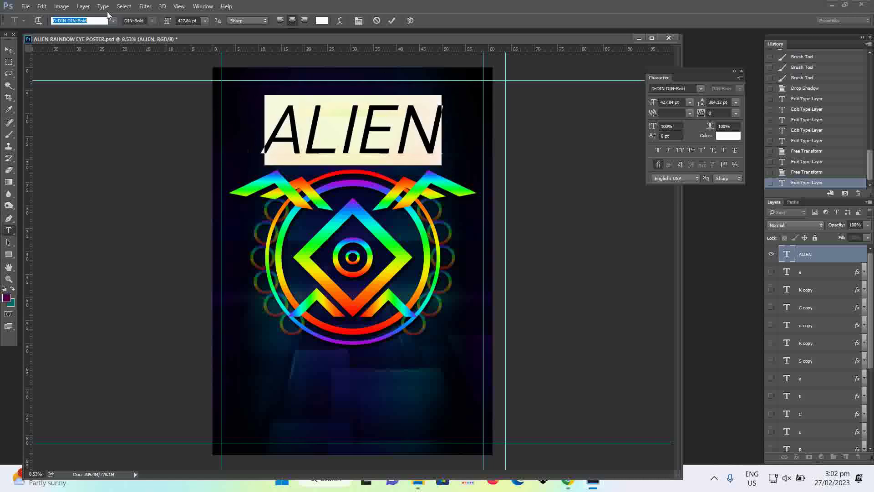
key(Down)
key(Down)
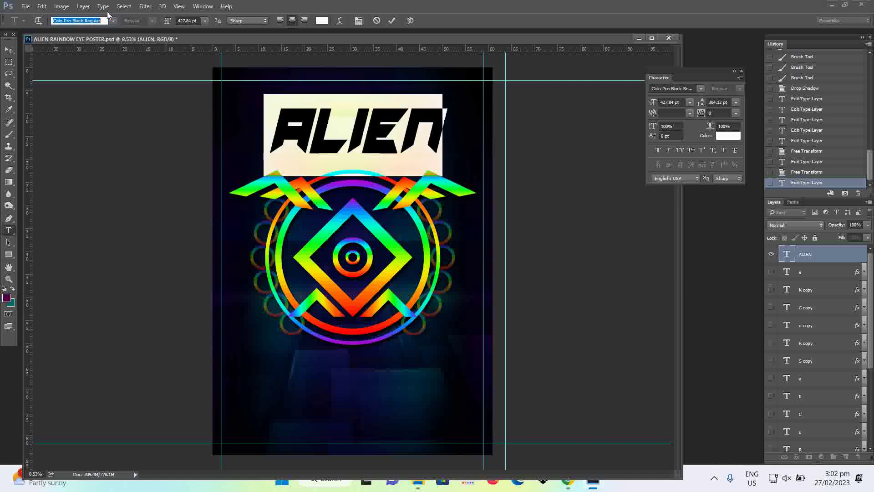
key(Down)
key(Down)
key(Down)
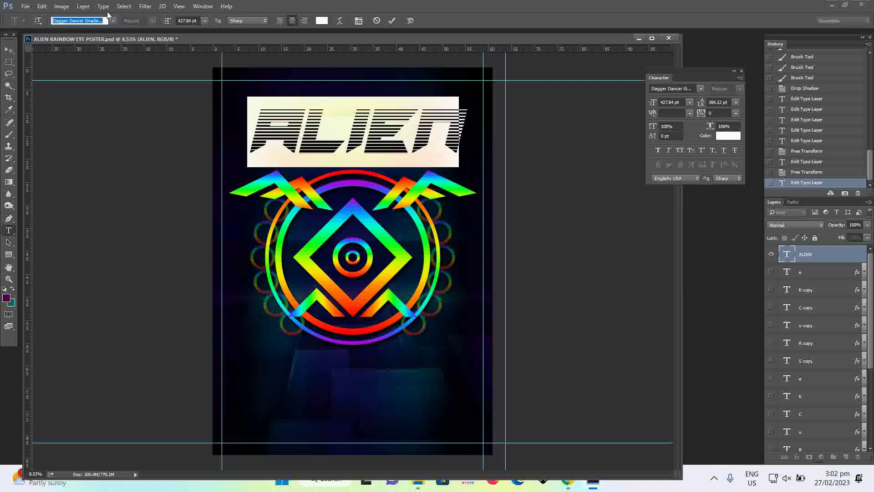
key(Return)
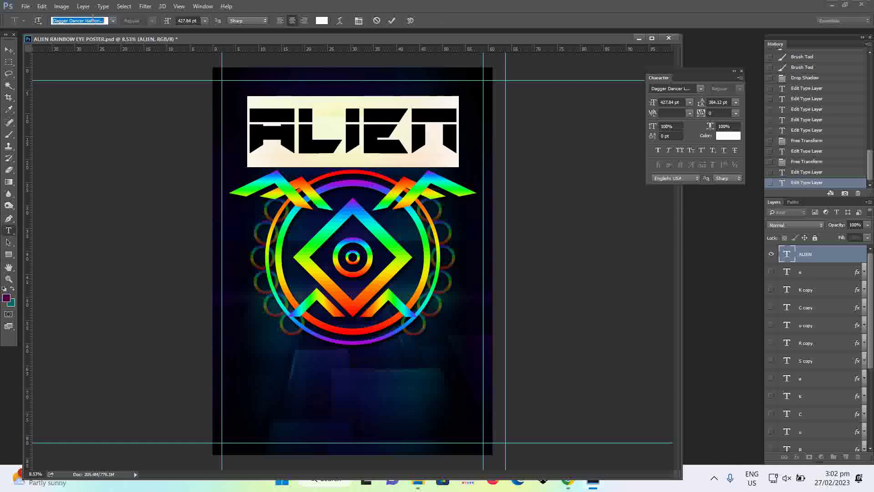
Settle on the distressed DAMAGEPLAN font for the ALIEN title.
key(Down)
key(Down)
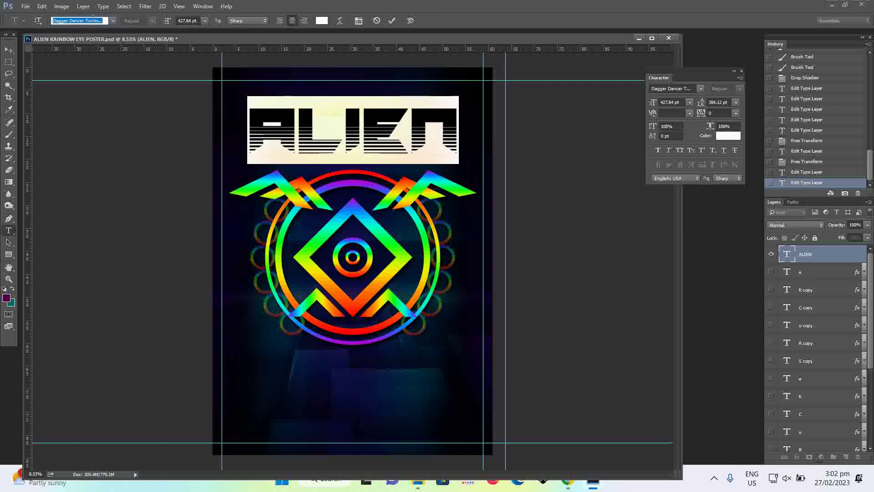
key(Return)
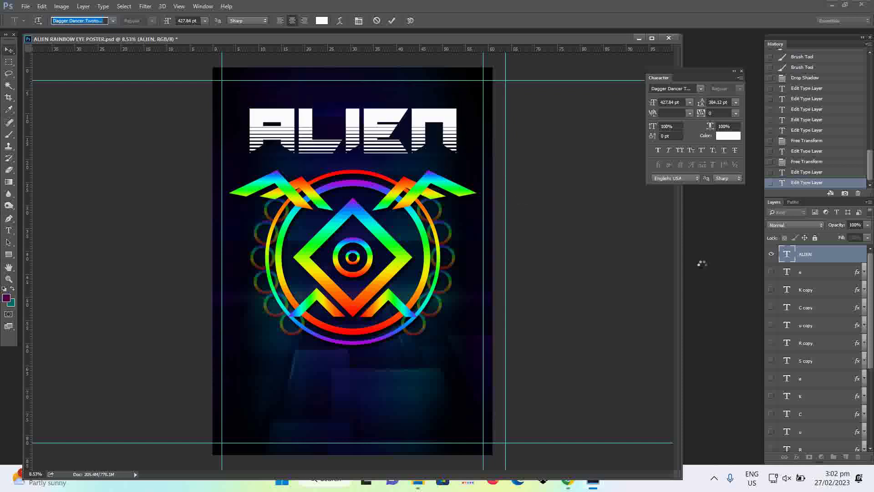
key(Down)
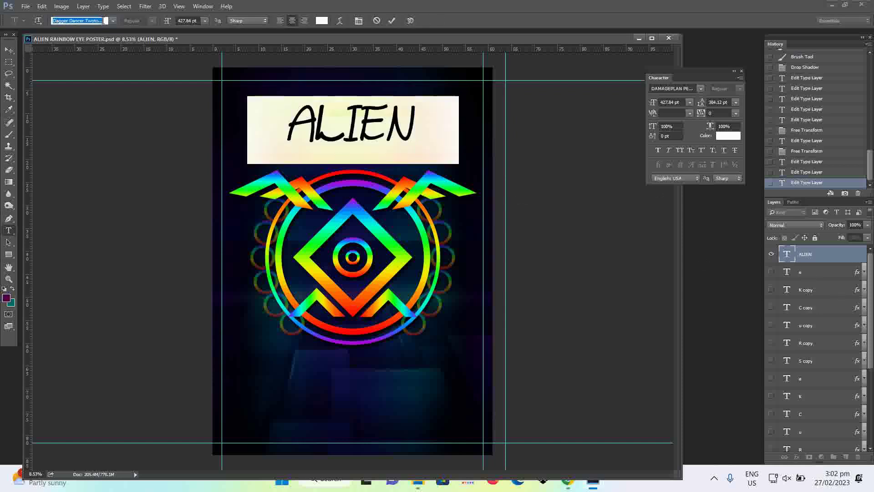
key(Down)
key(Down)
key(Return)
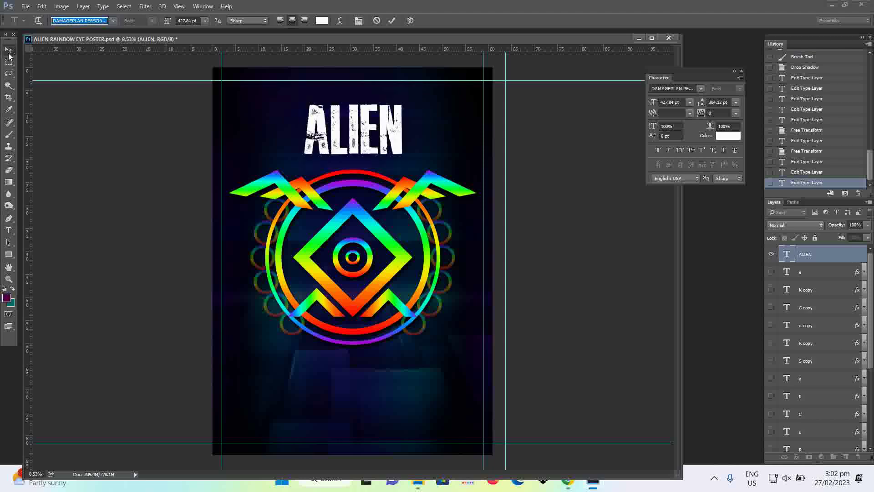
Enlarge the title to about 139% and retype it as SUCKER.
key(ctrl+t)
mouse_move(406, 173)
mouse_down()
mouse_move(431, 182)
mouse_move(415, 173)
mouse_up()
key(Return)
key(v)
double_click(786, 254)
text(SUCKER)
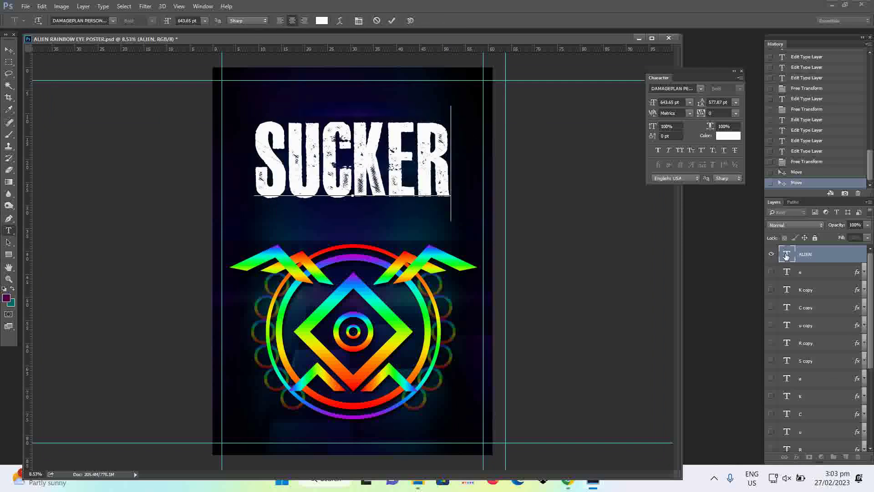
key(ctrl+Return)
key(ctrl+t)
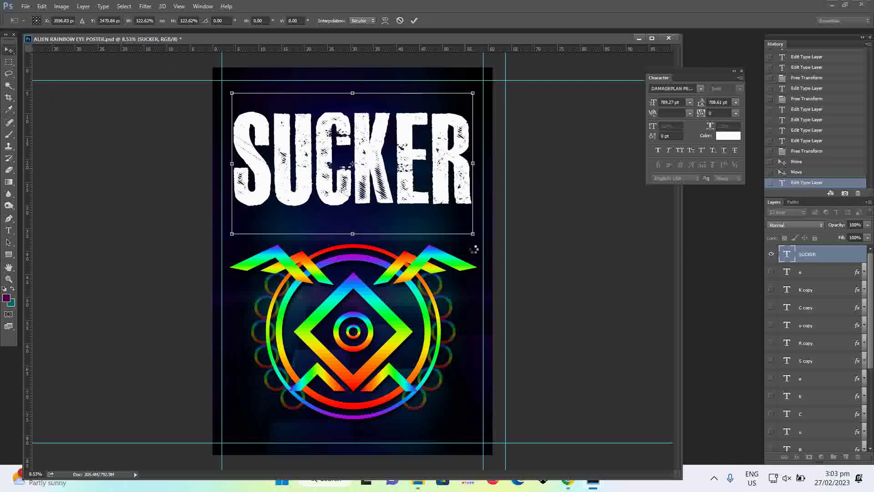
key(Return)
Shrink SUCKER slightly and adjust the rainbow eye emblem's height.
drag(474, 249, 474, 230)
click(460, 118)
key(ctrl+t)
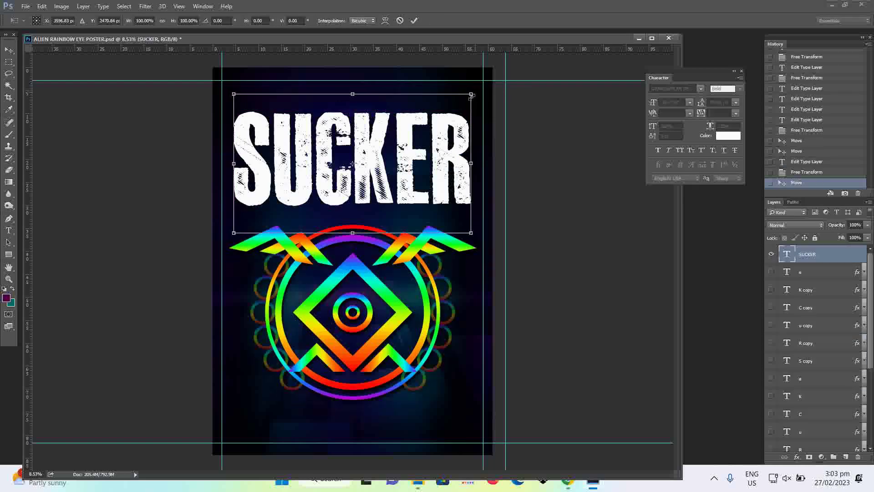
drag(472, 96, 467, 103)
key(Return)
drag(435, 194, 435, 204)
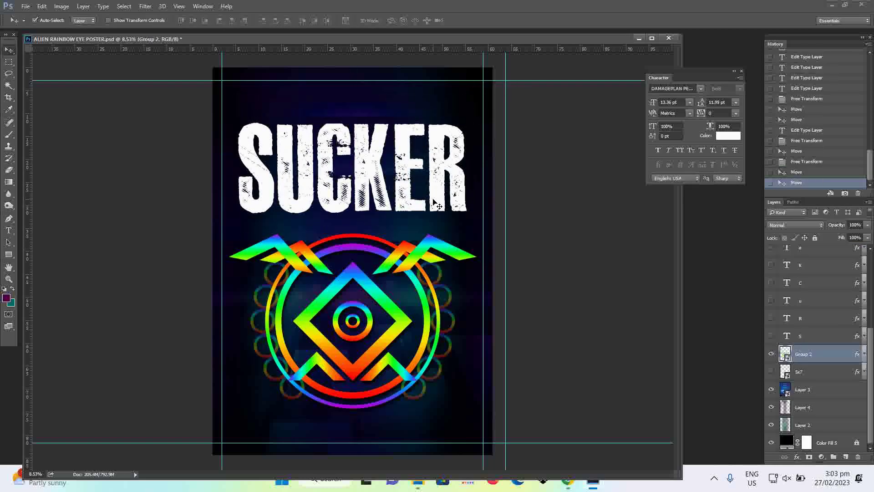
Retype the duplicated title as ALIEN and scale it smaller.
double_click(786, 254)
text(ALIEN)
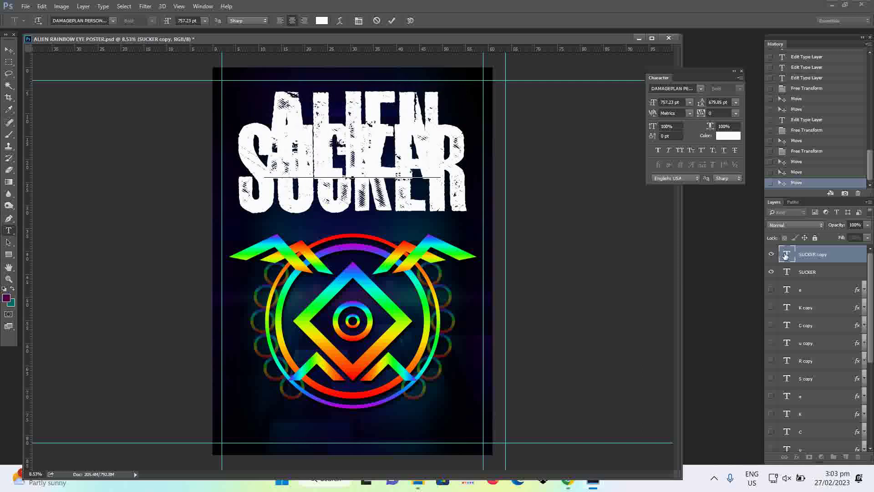
key(ctrl+Return)
key(ctrl+t)
drag(439, 90, 403, 100)
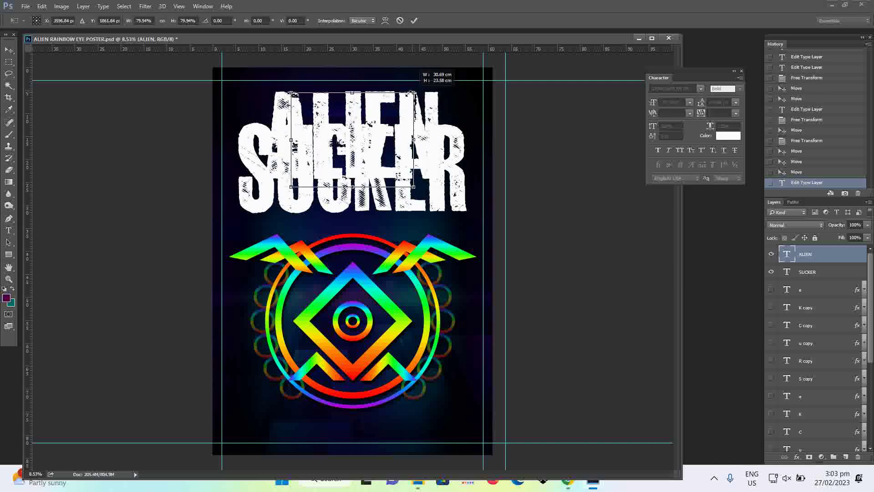
key(Return)
Stroke ALIEN with dark blue sampled from the background and move it above SUCKER.
click(84, 6)
mouse_move(100, 105)
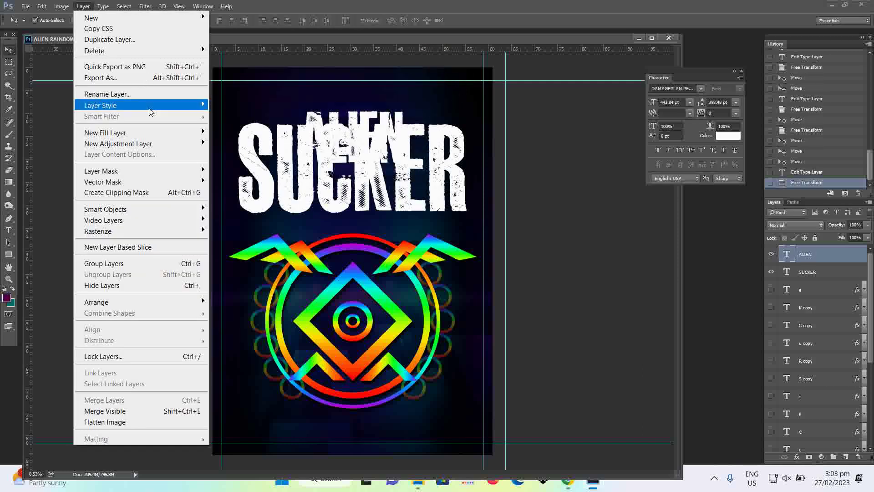
click(229, 132)
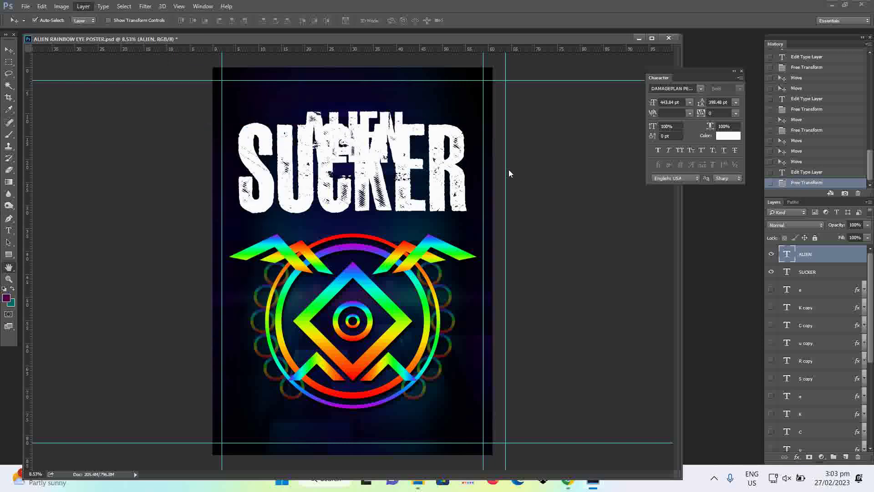
click(660, 187)
click(396, 100)
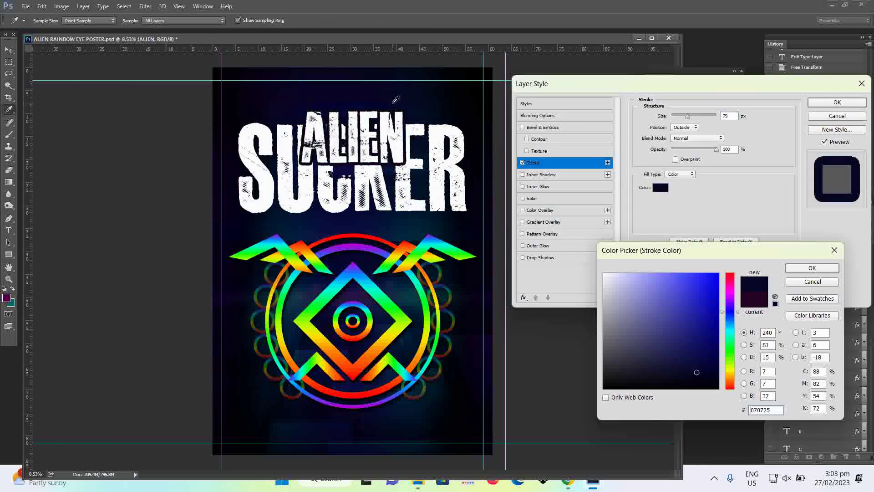
key(Return)
key(Return)
key(ctrl+0)
drag(397, 181, 399, 127)
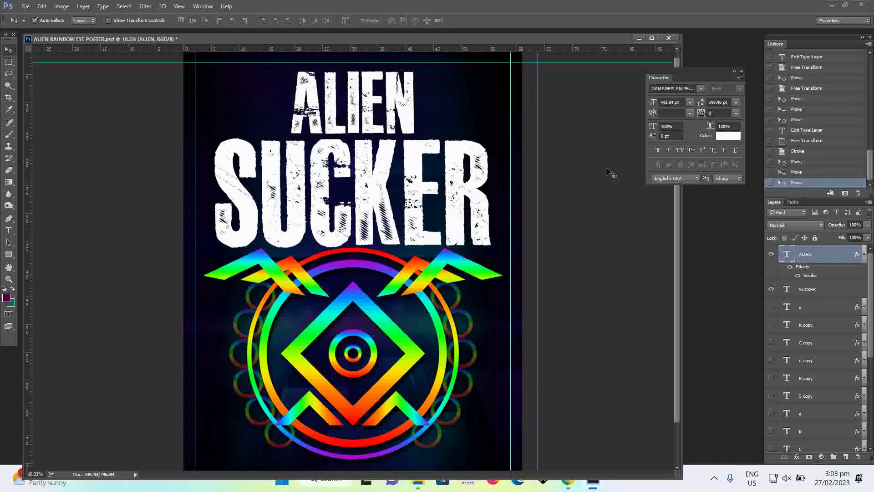
Lower the rainbow eye emblem and make SUCKER slightly smaller.
scroll(434, 257, down, 2)
mouse_move(434, 254)
mouse_down()
mouse_move(434, 263)
mouse_move(454, 264)
mouse_move(460, 234)
mouse_up()
click(351, 196)
key(ctrl+t)
key(Return)
Centre ALIEN horizontally on the canvas and nudge the titles and emblem upward.
click(393, 143)
key(ctrl+a)
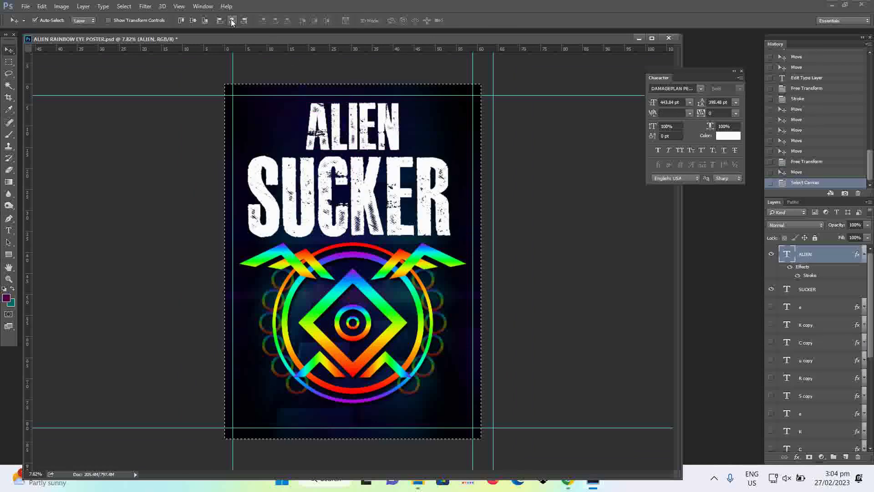
click(231, 20)
key(ctrl+d)
key(shift+Up)
key(shift+Up)
key(shift+Up)
key(shift+Up)
key(shift+Up)
key(shift+Up)
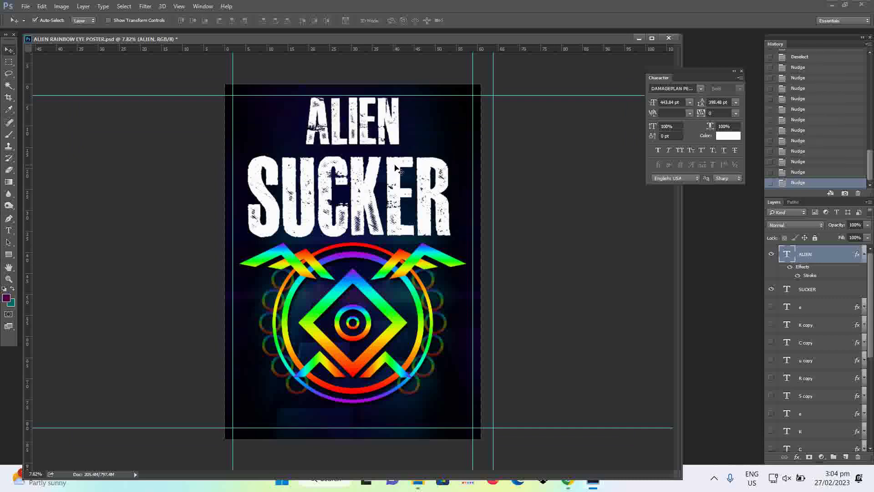
click(396, 169)
key(shift+Up)
key(shift+Up)
key(shift+Up)
key(shift+Up)
key(shift+Up)
key(shift+Up)
drag(427, 249, 427, 241)
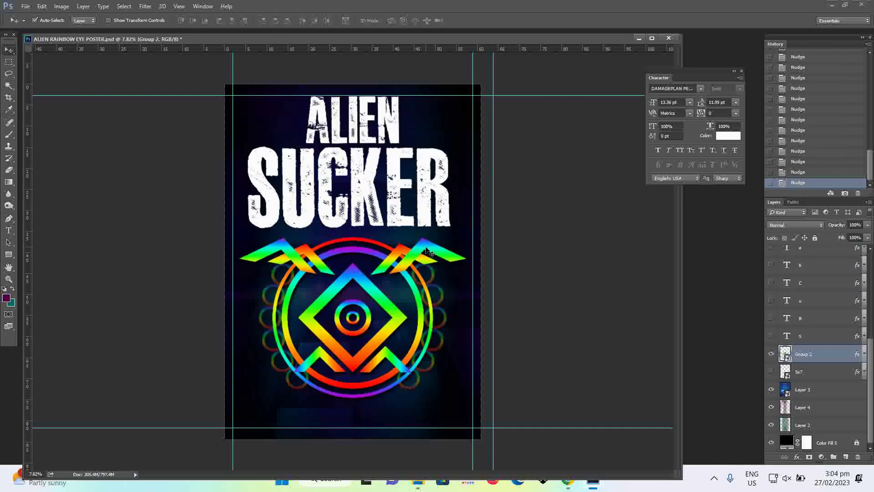
Undo a stray ALIEN duplicate and adjust ALIEN's outline effect settings.
click(395, 139)
drag(395, 140, 379, 415)
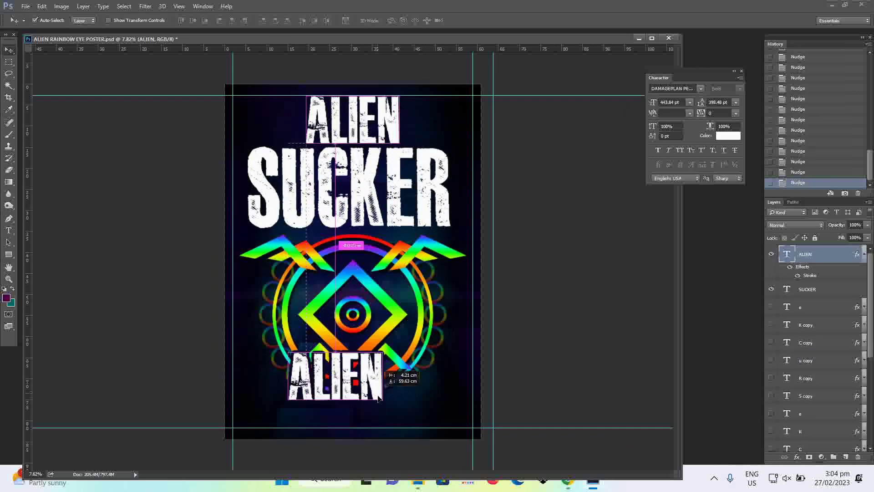
key(ctrl+z)
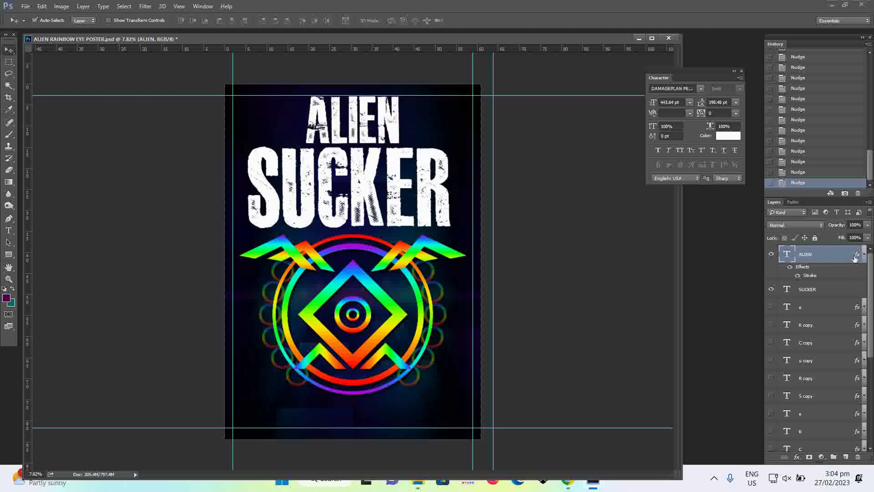
double_click(853, 256)
click(826, 112)
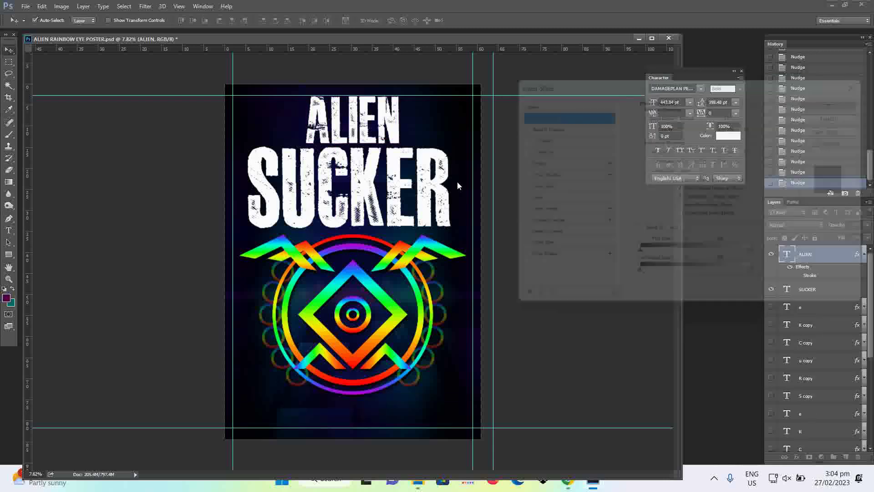
click(835, 291)
click(863, 254)
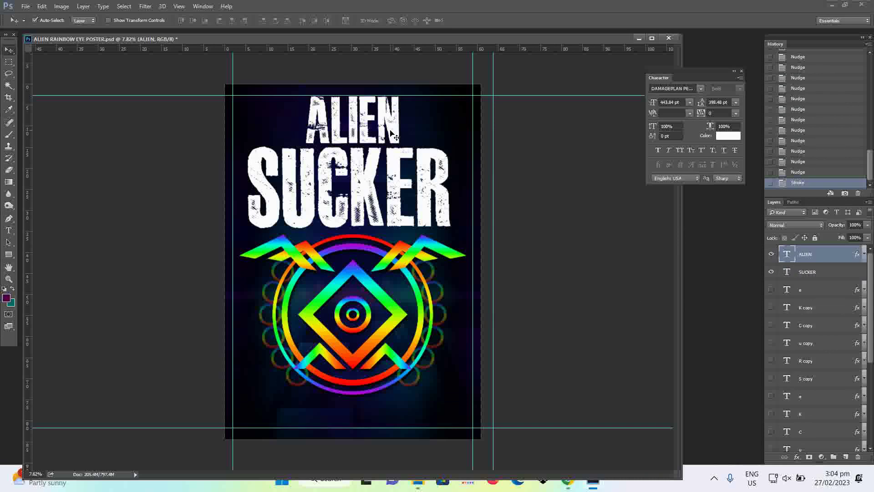
Duplicate ALIEN to the poster bottom, retype it as HUMAN IS, and shrink it.
drag(393, 136, 342, 419)
double_click(790, 254)
text(HU)
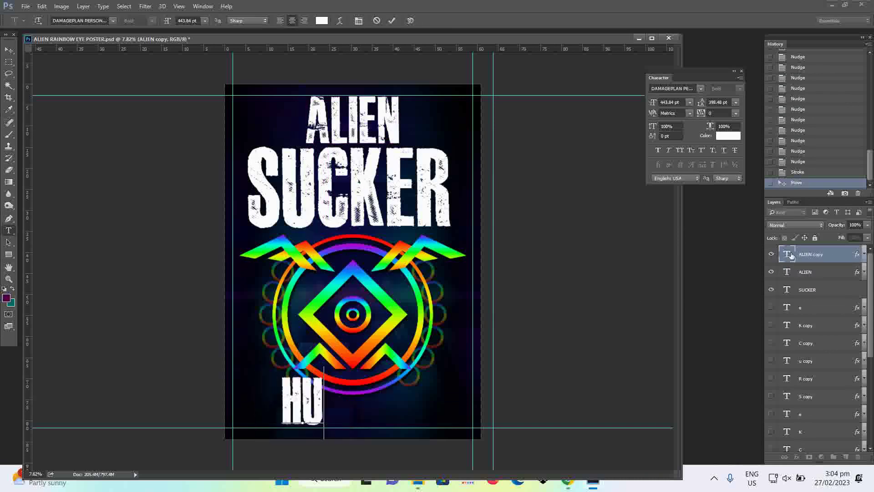
text(MAN IS)
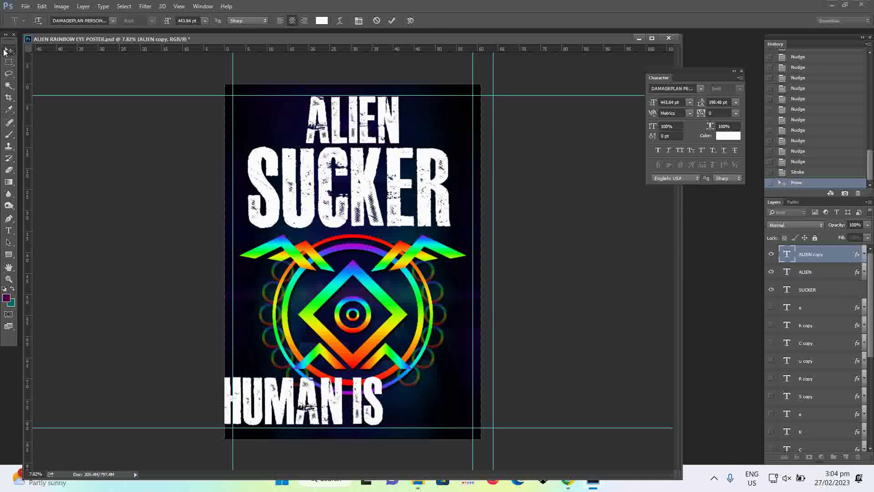
click(4, 52)
key(ctrl+t)
drag(362, 374, 337, 392)
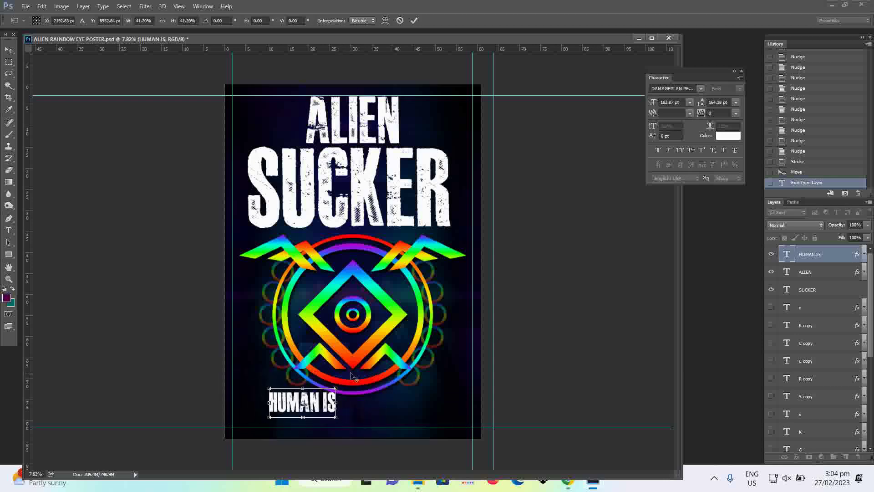
key(Return)
click(810, 360)
Copy the letter layer's red gradient style and paste it onto SUCKER.
right_click(804, 307)
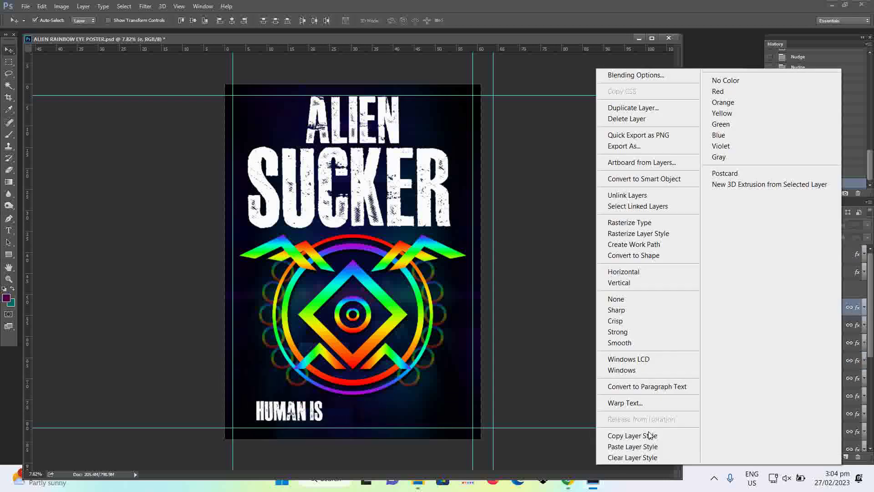
key(Escape)
click(804, 287)
right_click(804, 286)
click(627, 446)
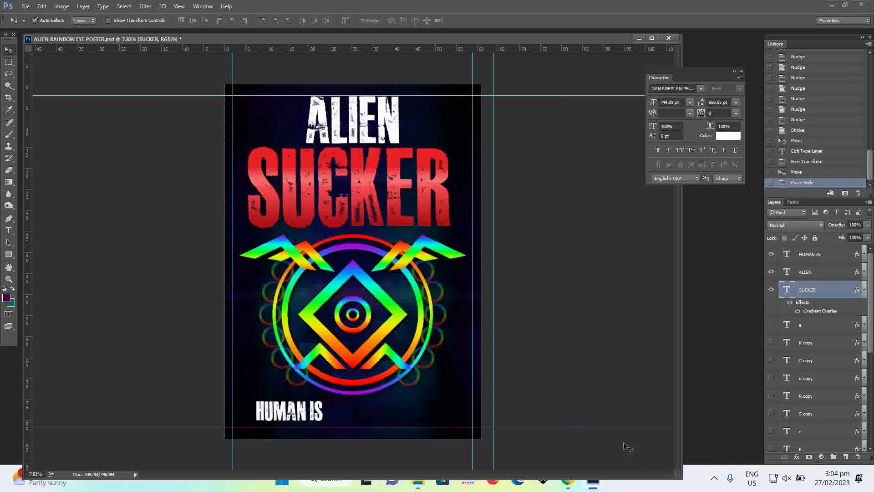
Paste the red gradient style onto the ALIEN layer.
scroll(823, 401, down, 1)
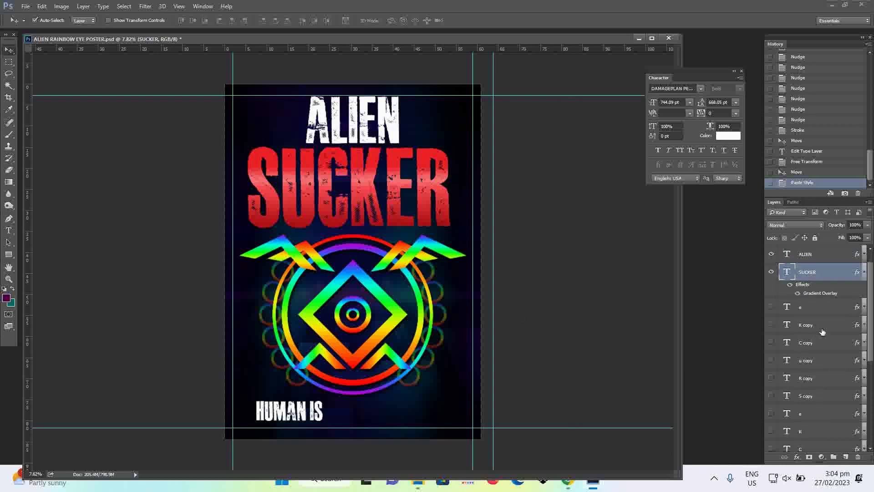
right_click(807, 307)
key(Escape)
click(806, 254)
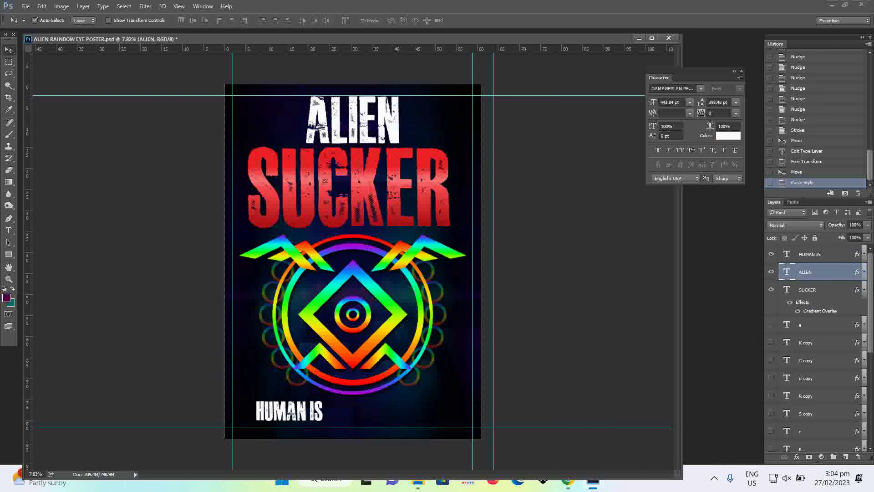
right_click(805, 271)
click(664, 446)
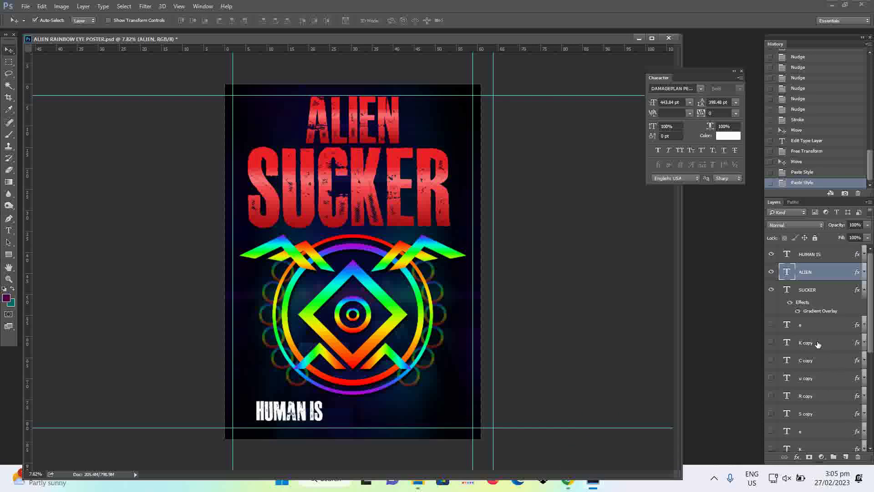
Replace ALIEN's style with the R copy layer's blue gradient and shift HUMAN IS right.
click(818, 380)
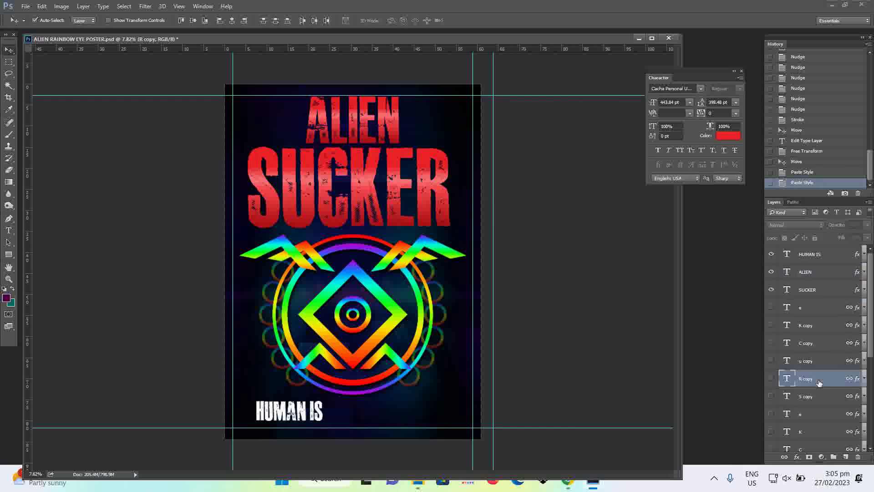
right_click(818, 380)
click(649, 435)
click(852, 275)
right_click(852, 277)
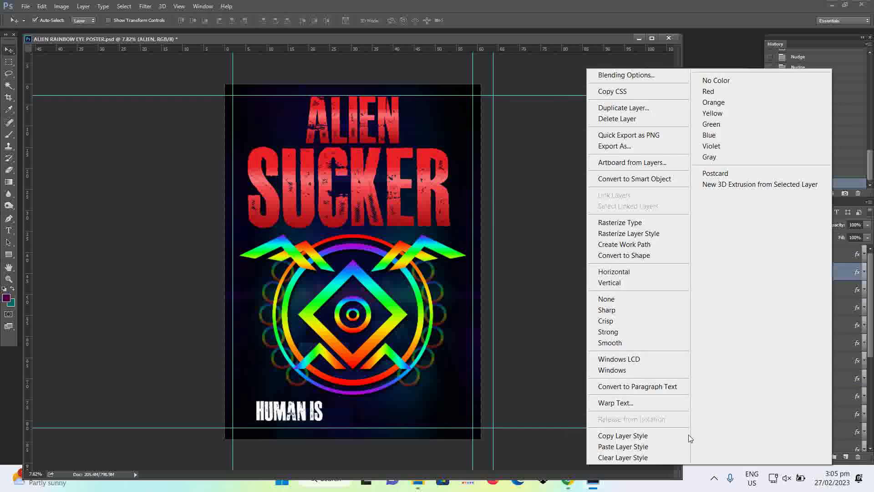
click(676, 449)
click(459, 144)
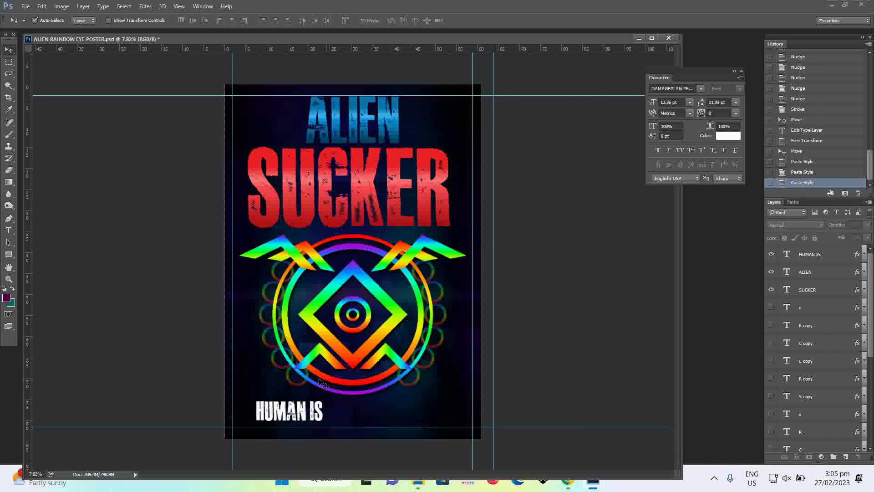
drag(314, 409, 334, 409)
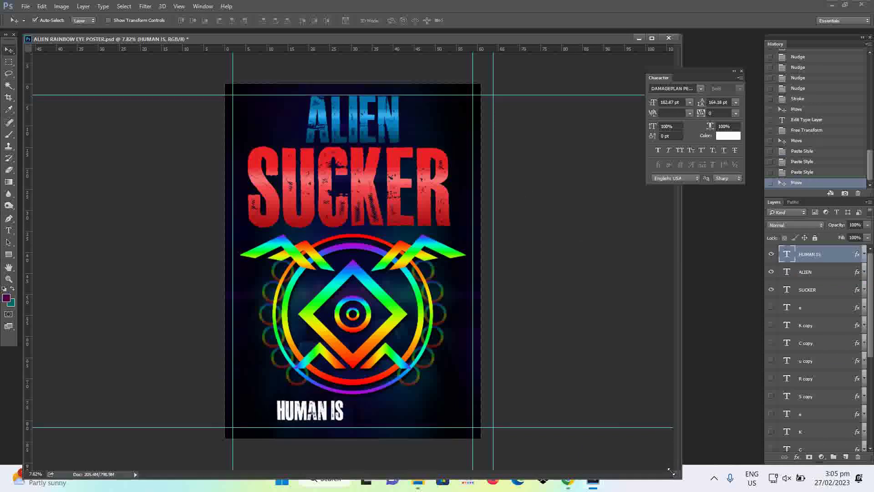
Extend the bottom line to read HUMAN CATCHERS.
drag(671, 471, 572, 442)
click(314, 183)
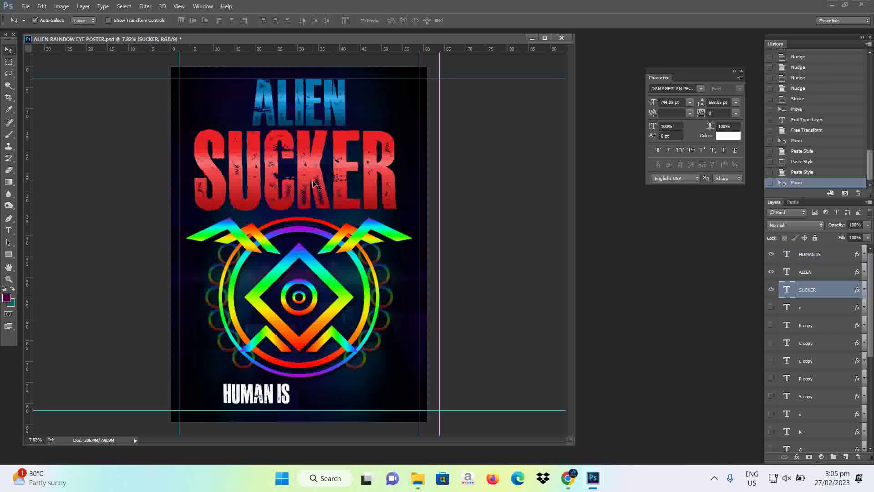
double_click(853, 290)
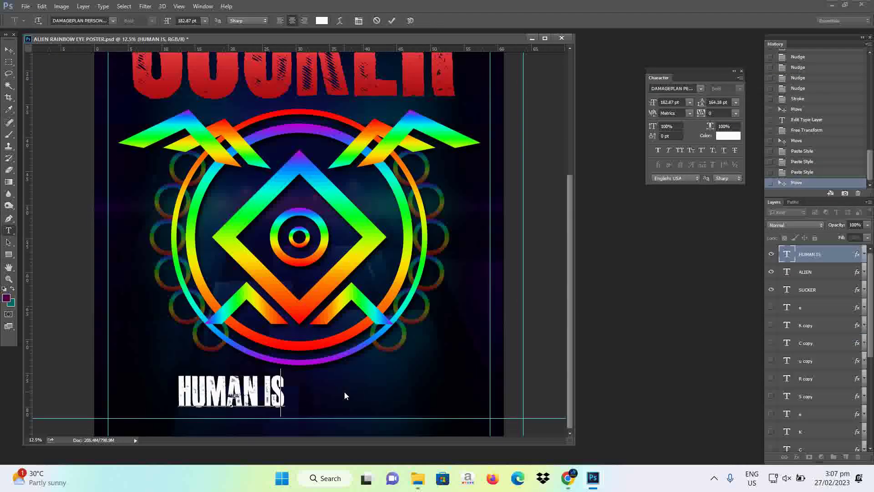
text(CATCHERS)
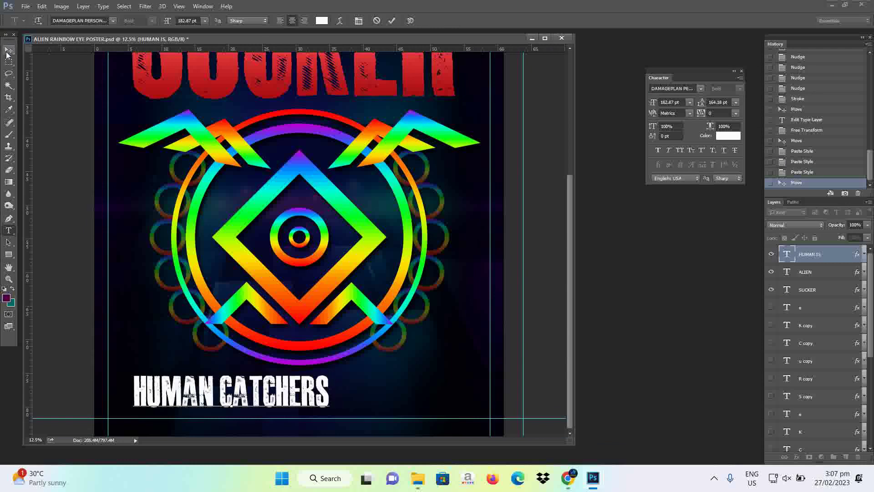
click(7, 53)
Centre HUMAN CATCHERS horizontally on the canvas and lower it slightly.
key(ctrl+a)
click(232, 20)
key(ctrl+d)
key(ctrl+0)
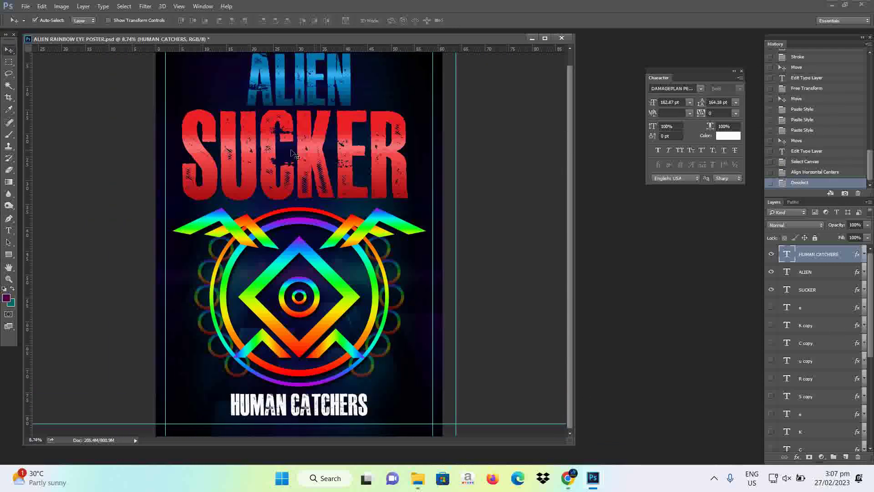
scroll(292, 152, down, 1)
click(291, 153)
drag(300, 382, 302, 389)
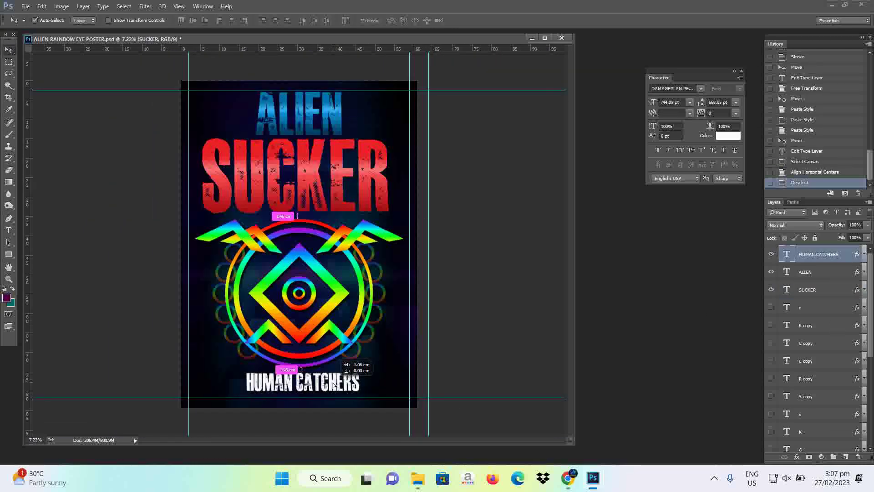
Glance at the browser, then move the rainbow eye emblem down slightly.
click(567, 478)
click(69, 10)
click(610, 452)
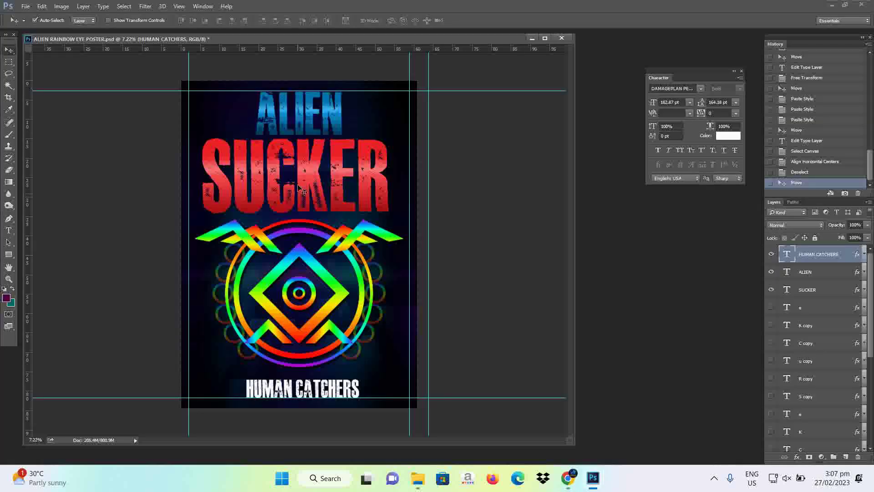
click(301, 186)
drag(330, 314, 330, 315)
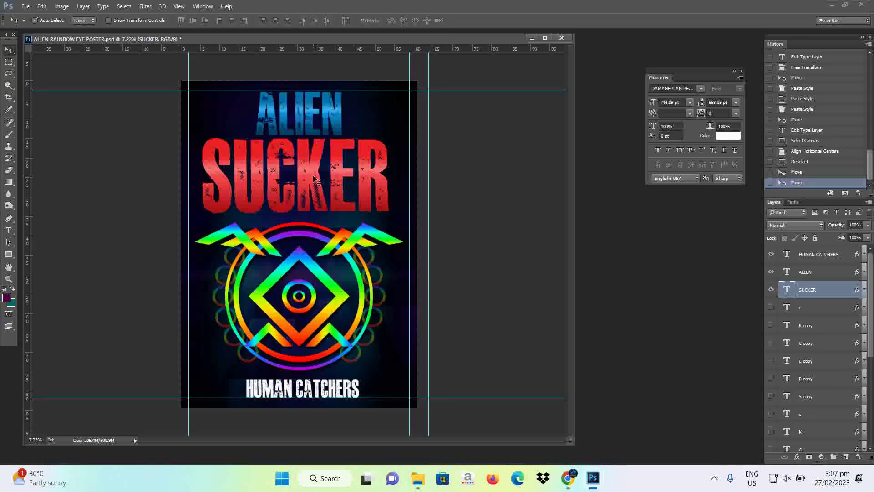
key(Down)
key(Down)
key(Down)
click(780, 256)
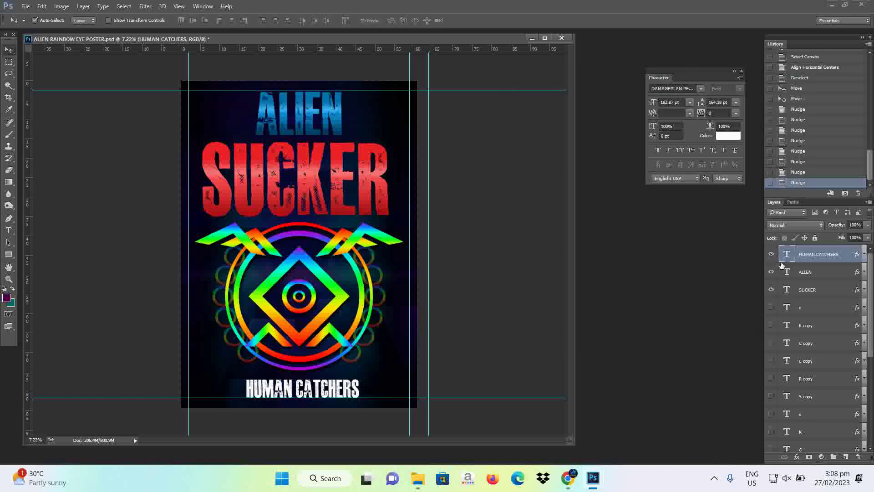
Try the next couple of fonts in the list on the HUMAN CATCHERS tagline.
click(80, 20)
key(Down)
key(Down)
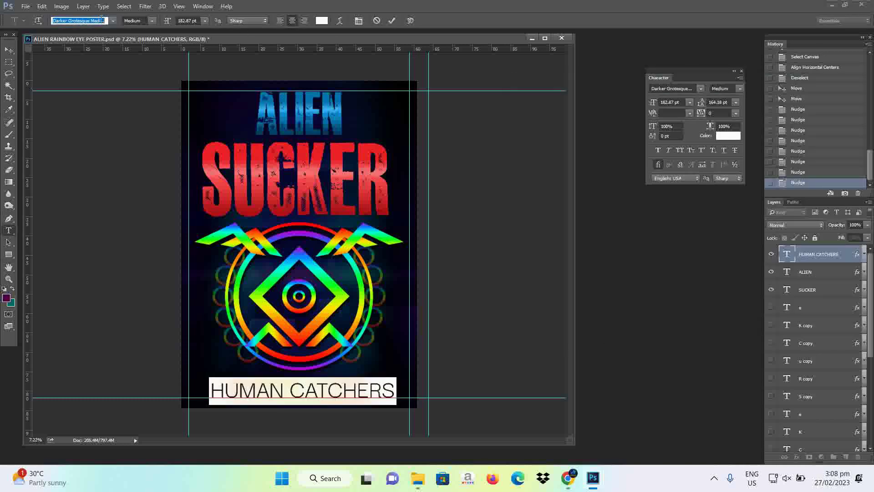
key(Down)
key(Down)
key(Down)
click(15, 54)
scroll(302, 271, up, 1)
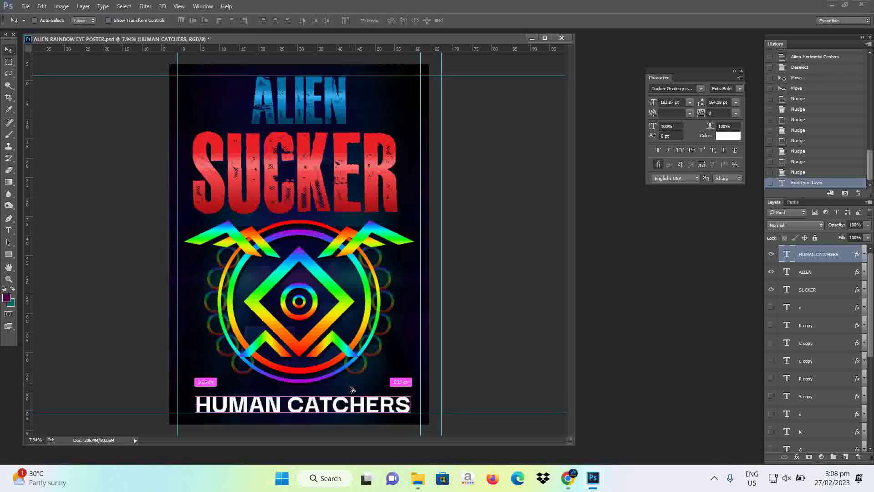
Preview more tagline fonts, keep Darker Grotesque ExtraBold briefly, then step back.
double_click(786, 254)
click(84, 21)
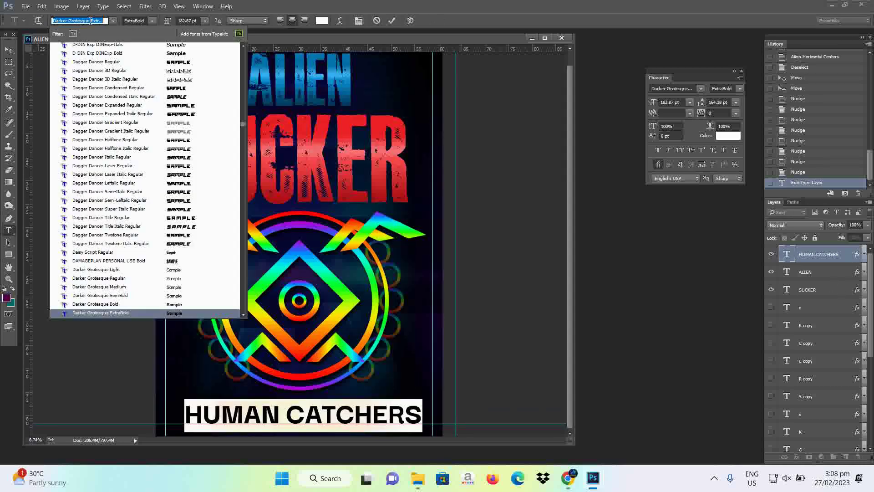
key(Down)
key(Down)
key(Down)
key(Down)
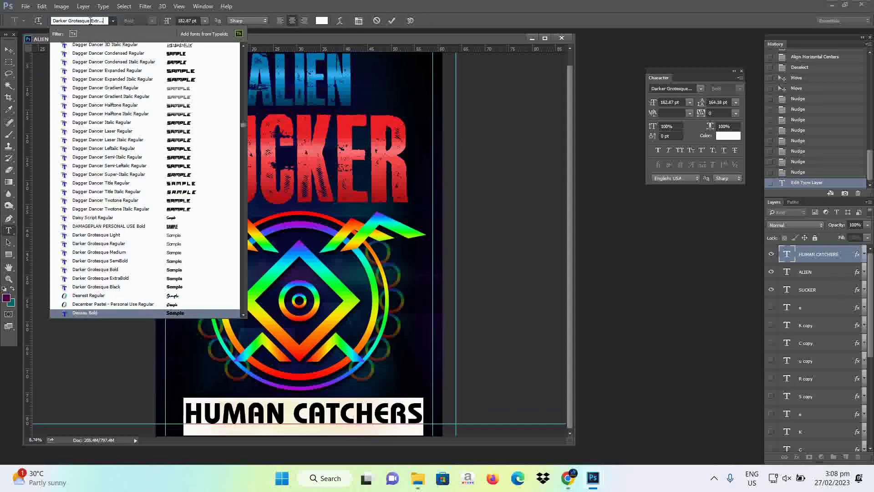
key(Down)
key(Down)
key(Down)
key(Down)
key(Down)
key(Down)
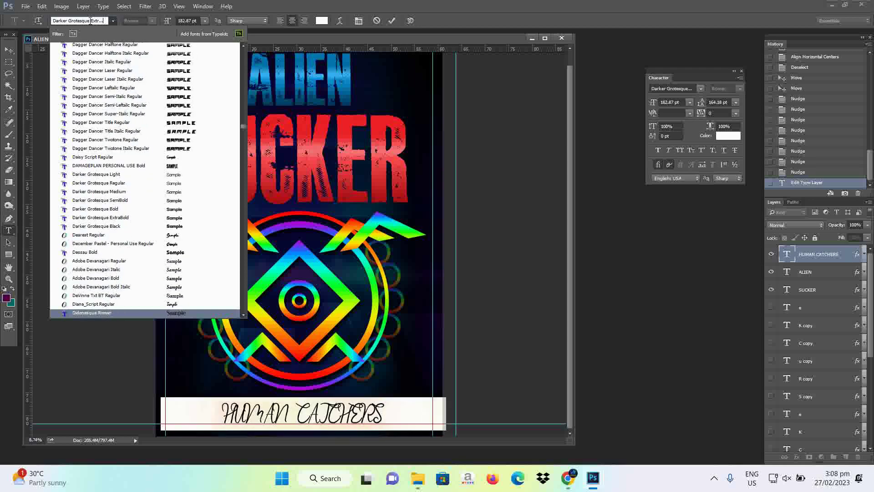
key(Down)
key(Down)
key(Escape)
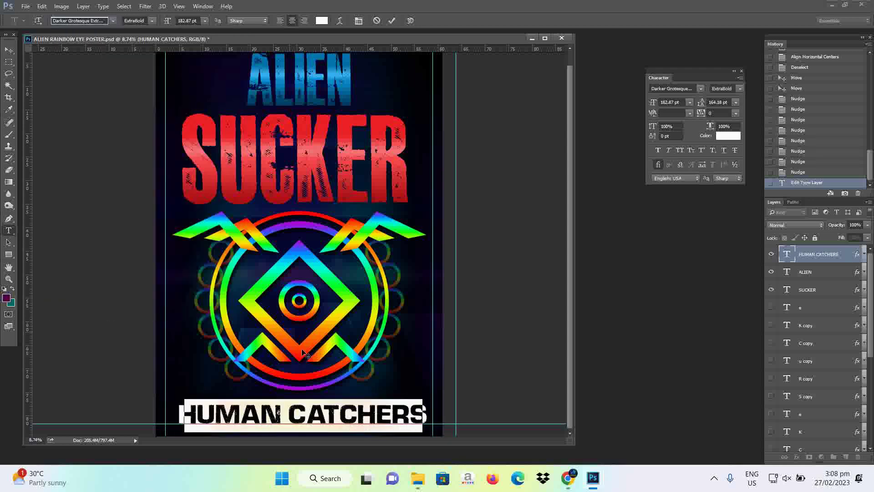
click(9, 49)
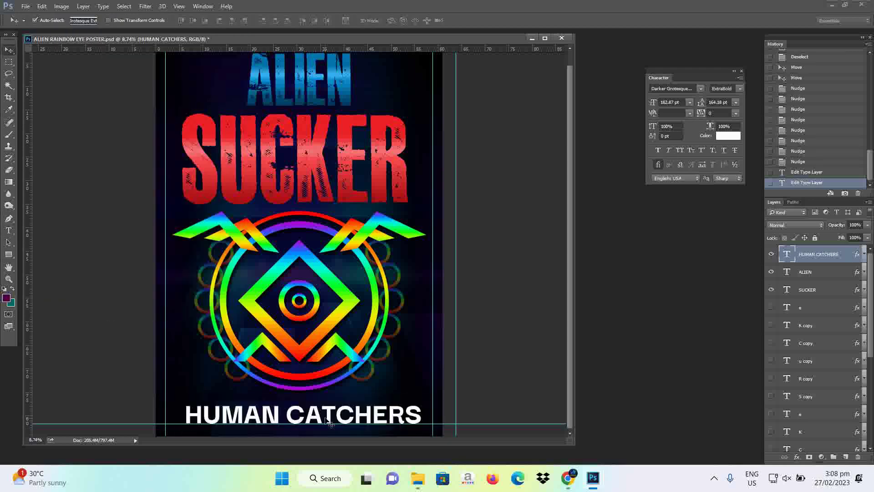
key(ctrl+plus)
click(836, 173)
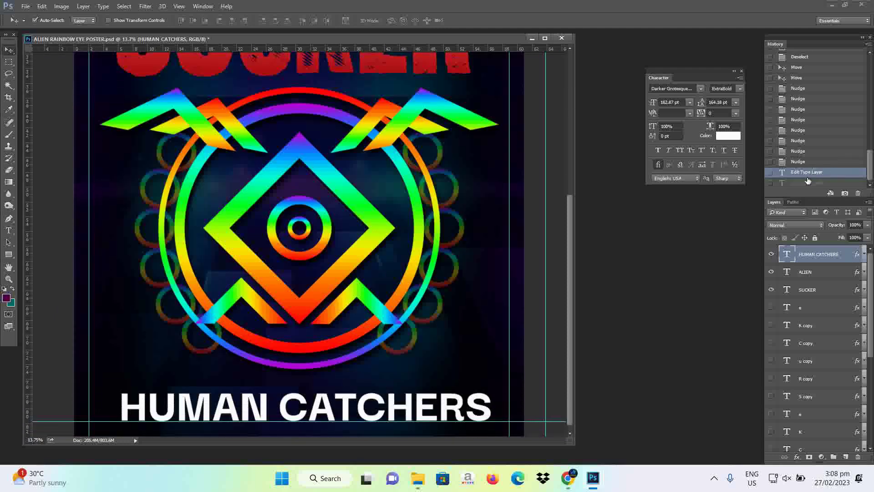
Set the HUMAN CATCHERS tagline in the distressed DIESELPOWER font.
double_click(787, 254)
click(88, 21)
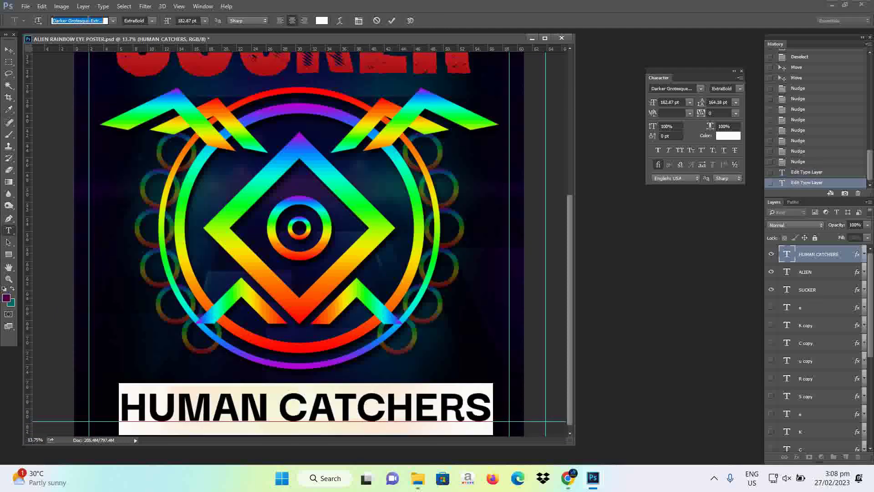
key(Down)
key(Down)
key(Down)
key(Down)
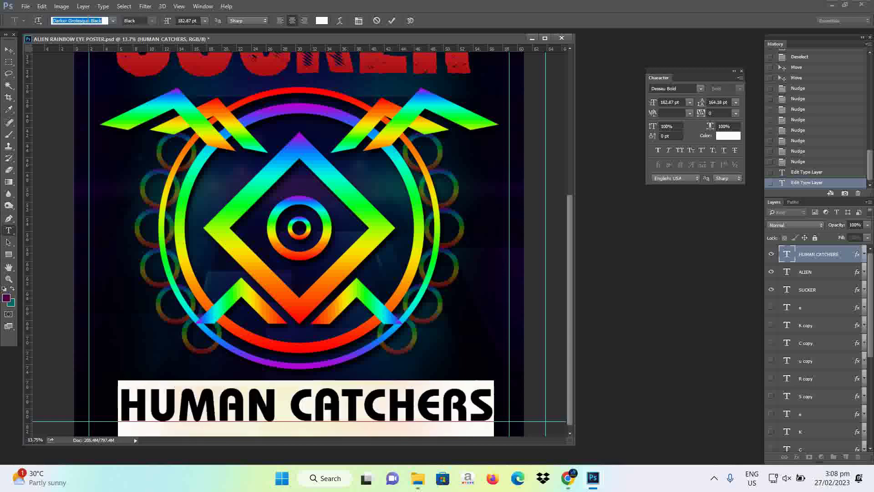
key(Down)
key(Down)
key(Down)
key(Down)
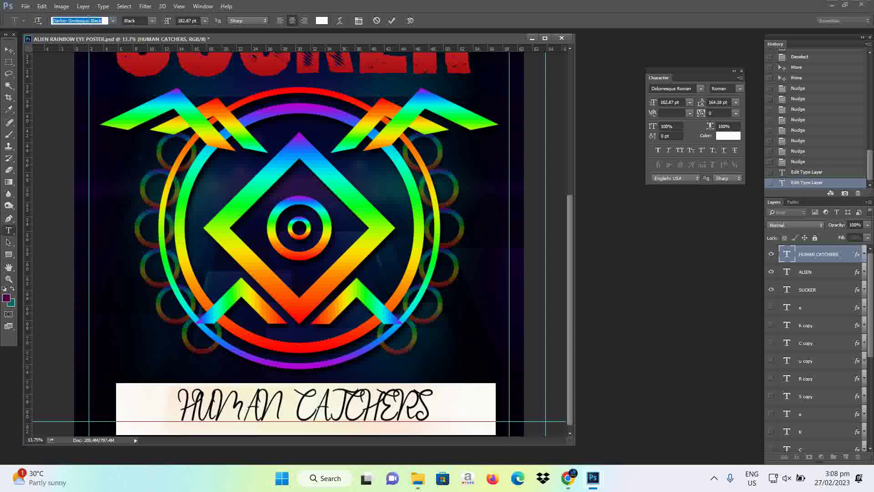
key(Down)
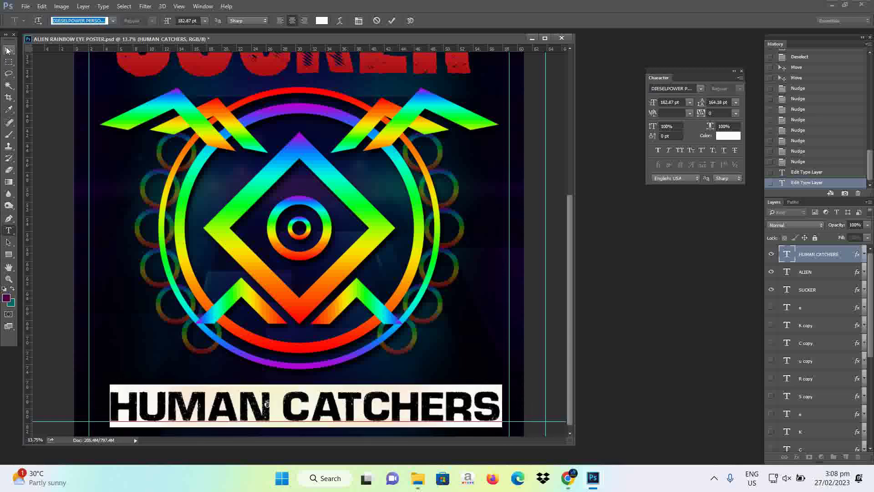
click(8, 50)
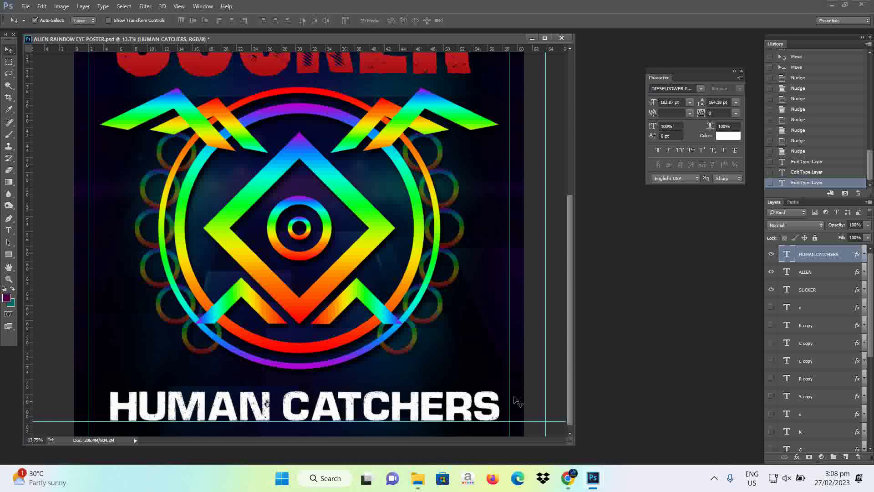
Select the SUCKER title and start free-transforming it.
scroll(412, 350, down, 2)
click(424, 135)
key(ctrl+t)
Stretch SUCKER to about 111% width and centre it horizontally on the canvas.
drag(424, 134, 457, 144)
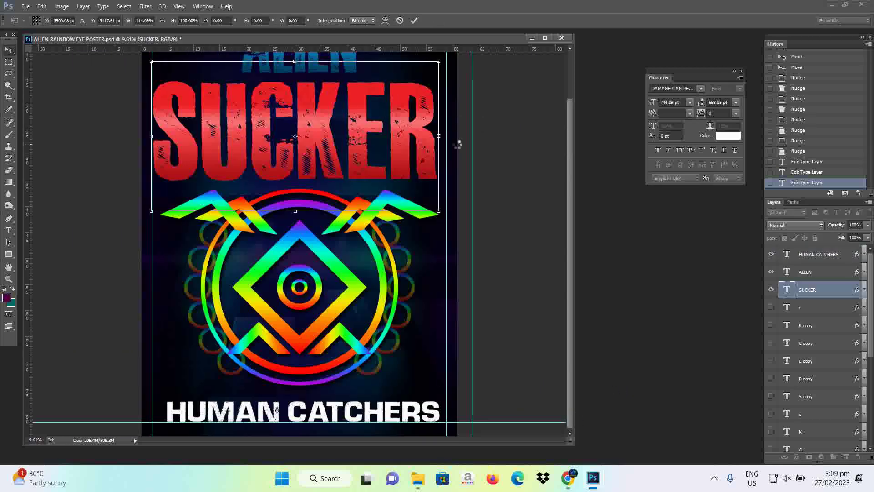
key(Return)
scroll(458, 144, down, 1)
key(ctrl+a)
click(232, 20)
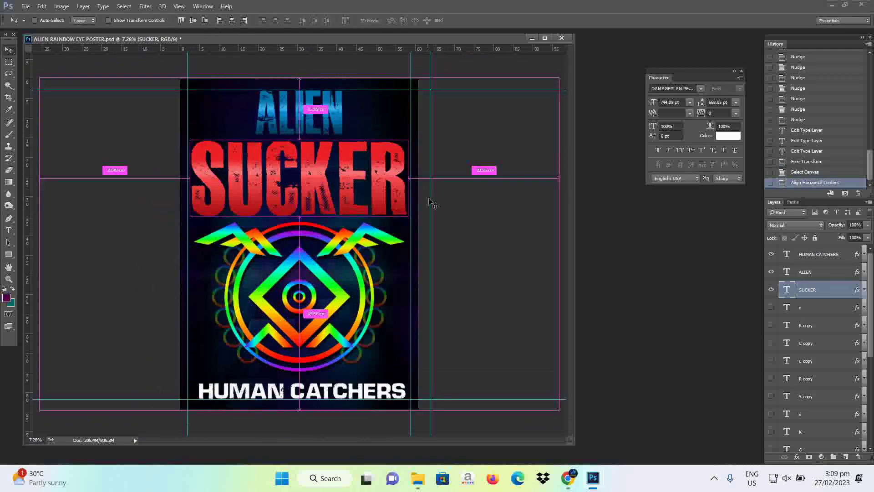
key(ctrl+d)
scroll(430, 202, up, 1)
scroll(430, 203, down, 1)
Transform and nudge the HUMAN CATCHERS tagline, then centre it horizontally.
ctrl+click(410, 412)
key(ctrl+t)
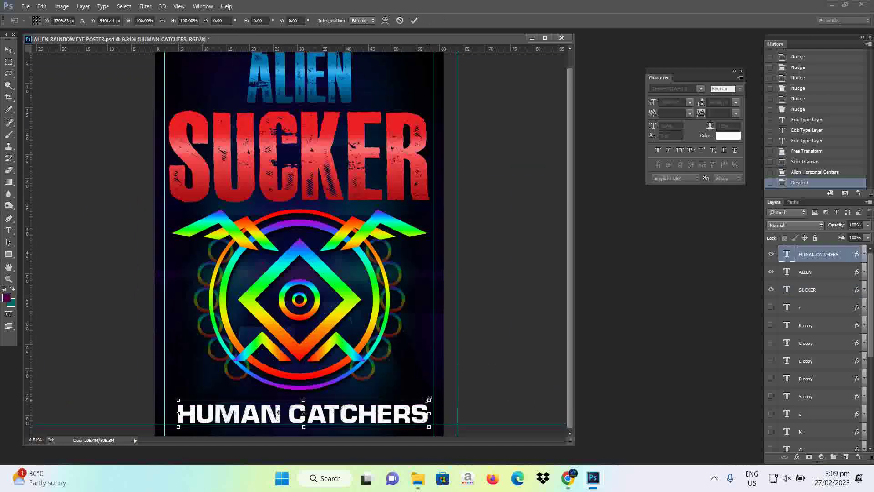
drag(432, 399, 436, 406)
key(Return)
key(Left)
key(Left)
key(Left)
key(Left)
key(Left)
key(Left)
key(Left)
key(Left)
key(ctrl+a)
key(ctrl+a)
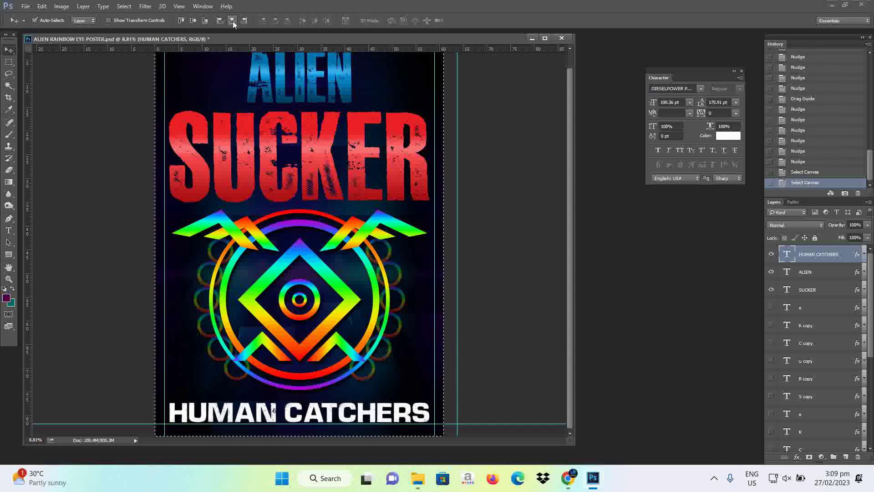
click(232, 20)
key(ctrl+d)
scroll(480, 180, down, 1)
scroll(481, 180, down, 1)
Stretch ALIEN to about 110% width and centre the titles horizontally.
ctrl+click(339, 114)
key(ctrl+t)
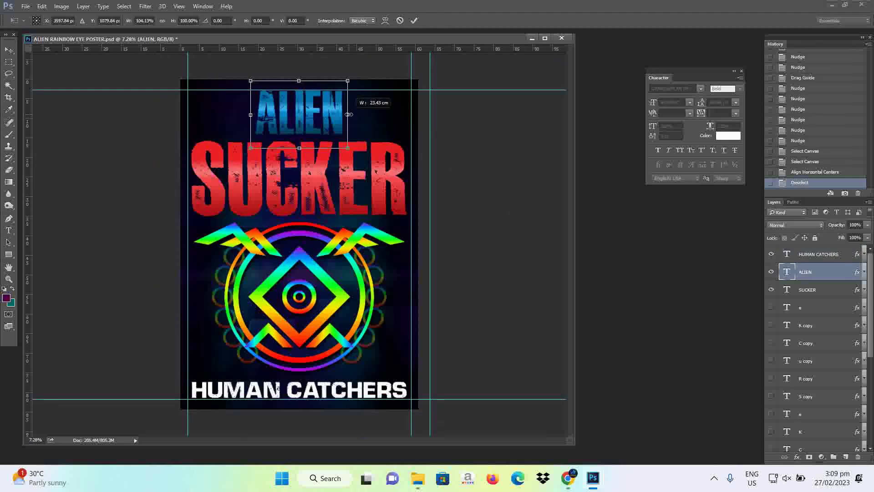
drag(349, 114, 349, 114)
key(Return)
key(Left)
key(Left)
key(Left)
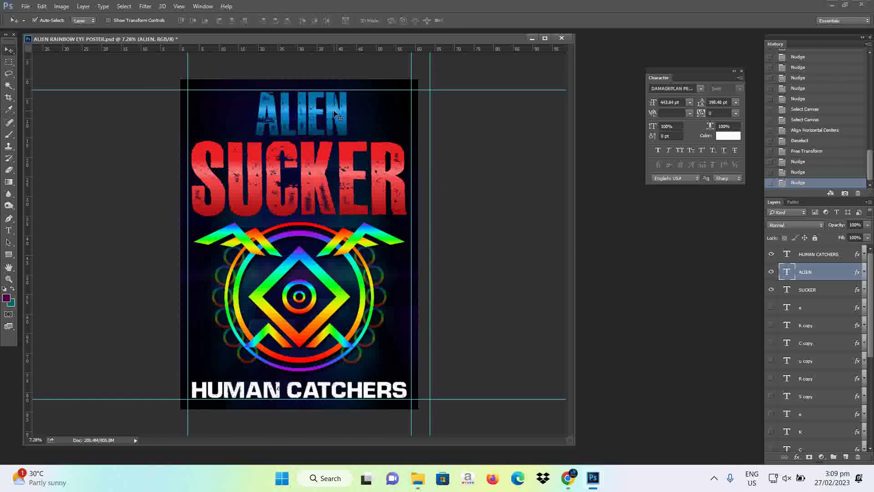
key(ctrl+a)
click(232, 20)
key(ctrl+d)
click(350, 164)
key(ctrl+a)
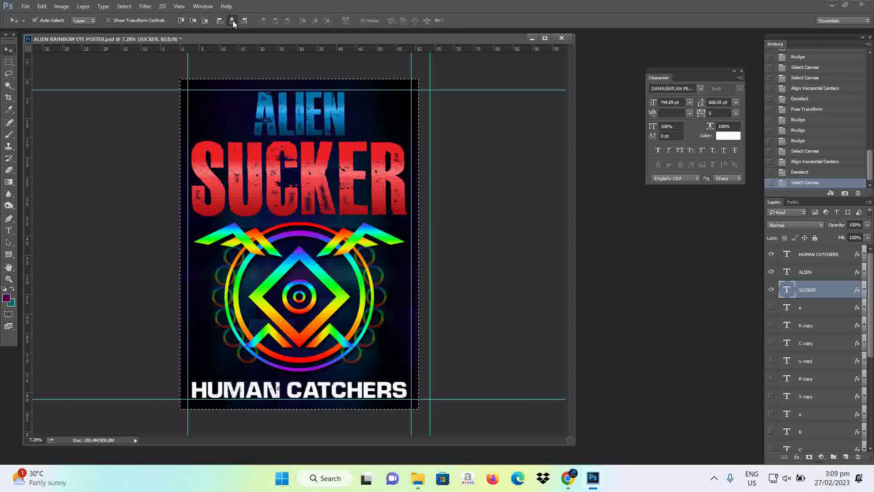
click(232, 20)
key(ctrl+d)
Centre the HUMAN CATCHERS tagline horizontally on the canvas again.
key(alt+period)
key(ctrl+a)
click(232, 21)
key(ctrl+d)
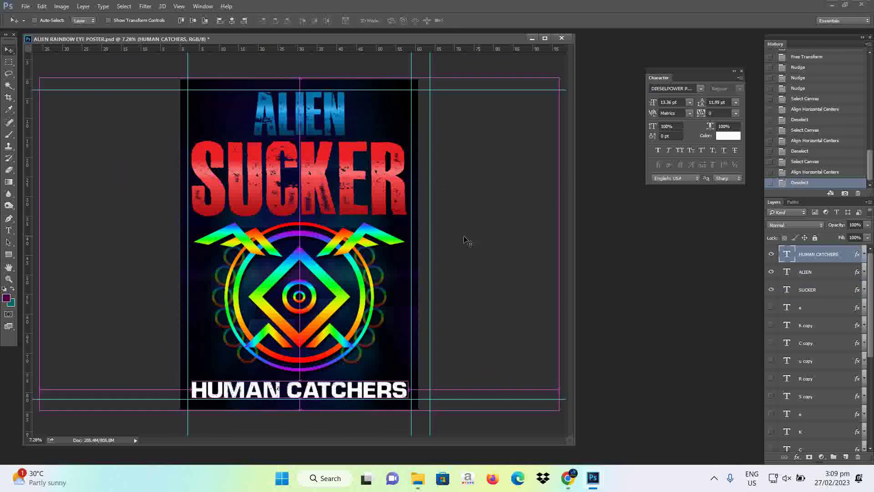
Enable auto-selecting layers, clear the guides and restore them, then deselect SUCKER.
ctrl+click(403, 243)
ctrl+click(378, 188)
click(185, 7)
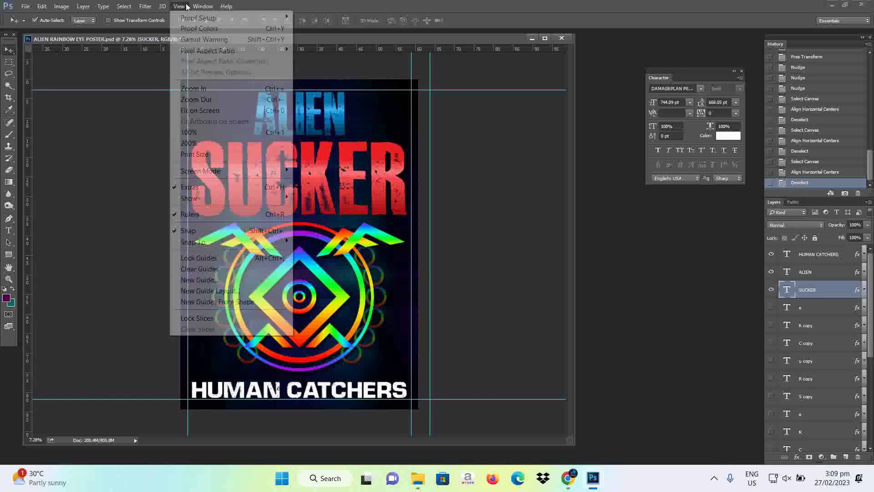
click(237, 269)
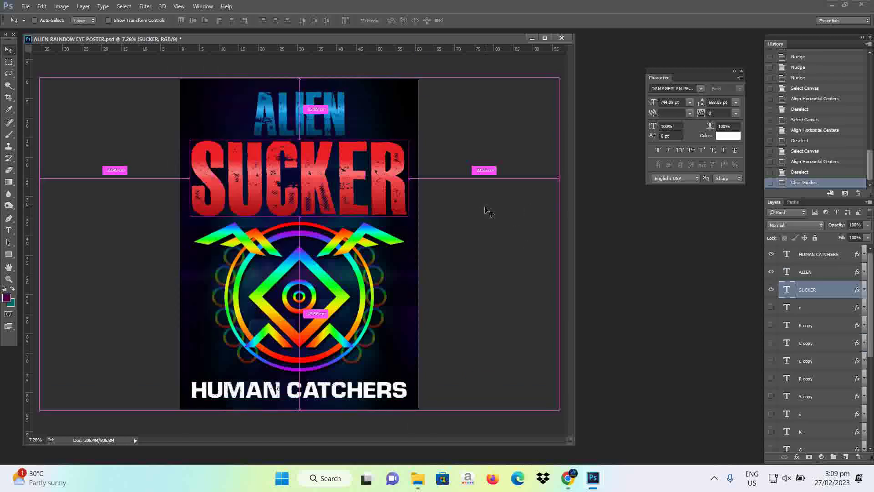
key(ctrl+z)
click(487, 238)
Try placing a rectangle shape on the poster, then cancel it.
click(8, 255)
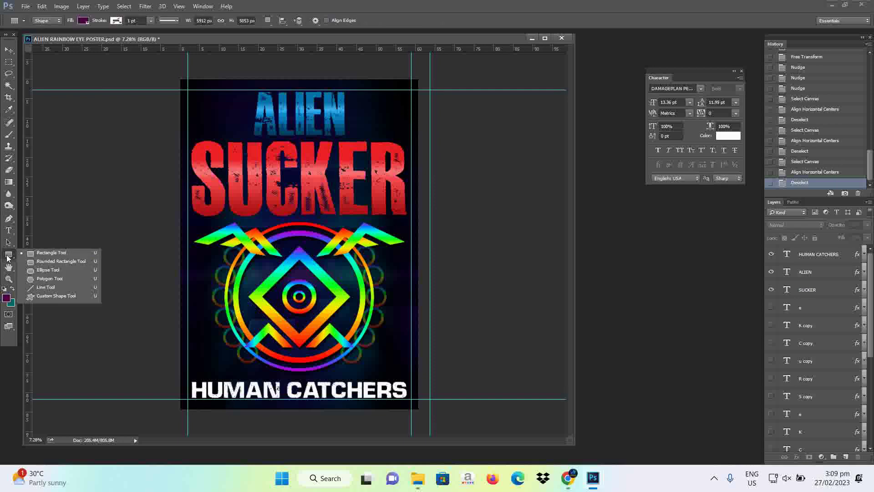
click(519, 230)
click(468, 189)
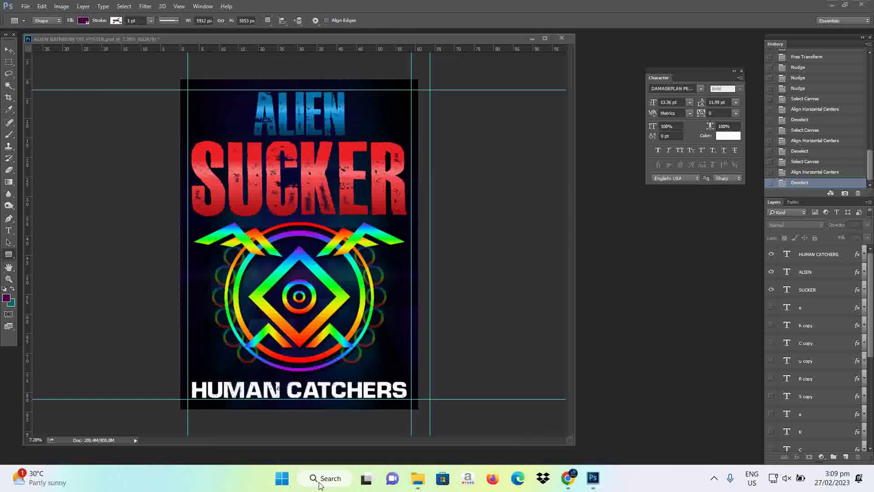
Open Notepad from the Windows search.
click(321, 478)
text(notepad)
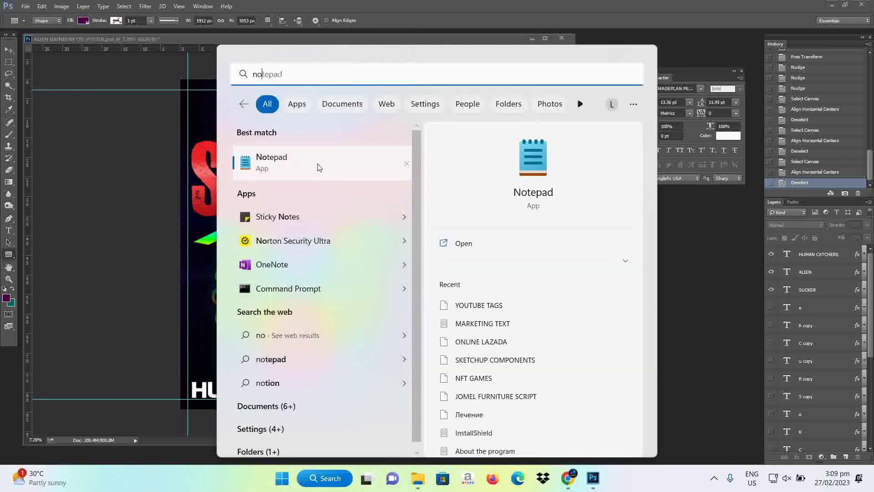
click(317, 163)
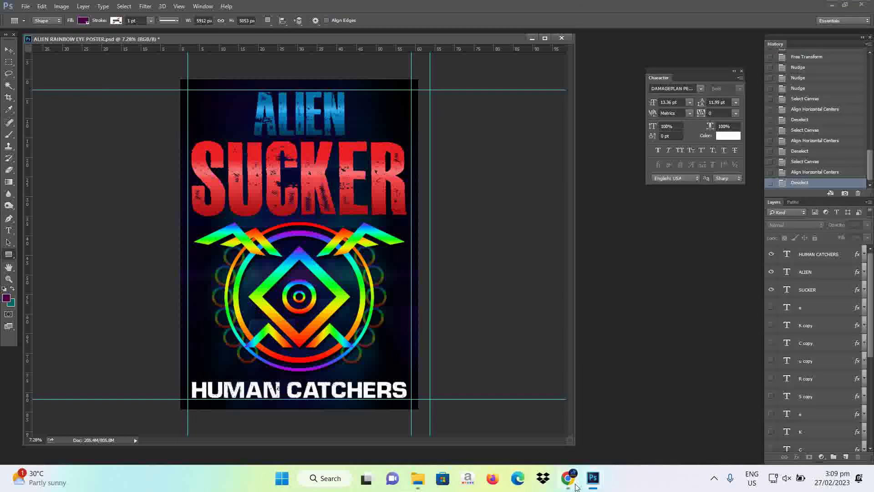
In Chrome, open the Vecteezy free-download link in a new tab and load vecteezy.com.
click(568, 478)
right_click(642, 248)
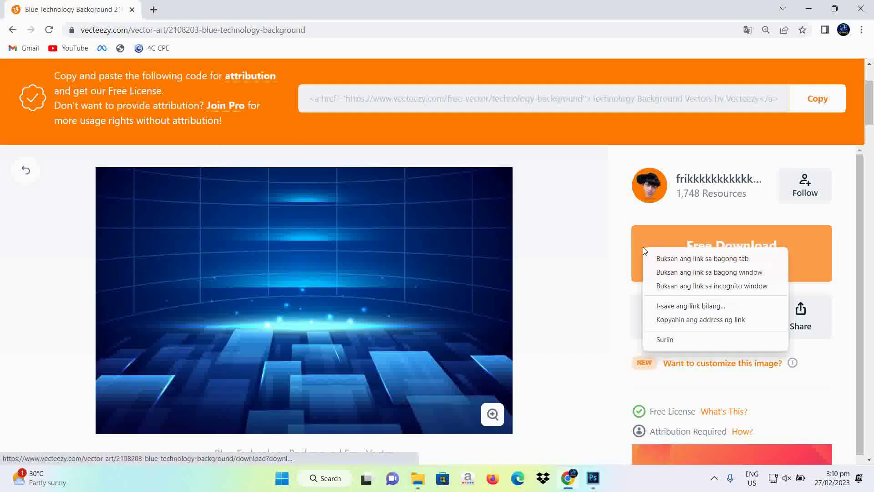
click(660, 259)
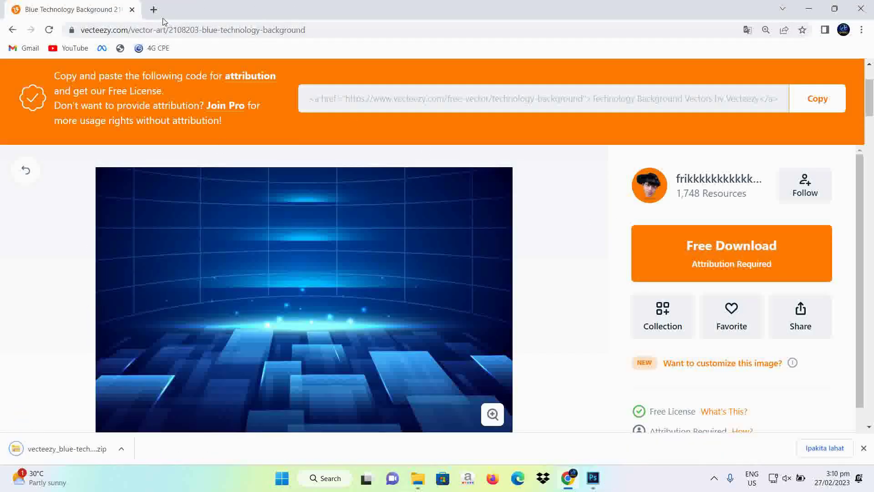
click(154, 10)
text(vecteezy.com)
key(Return)
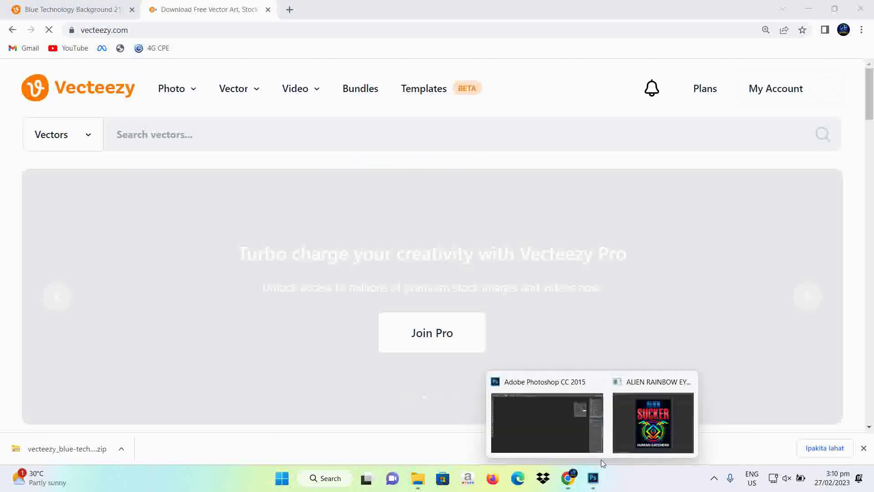
Return to the Photoshop poster with the Move tool active.
click(652, 414)
key(v)
scroll(424, 336, up, 1)
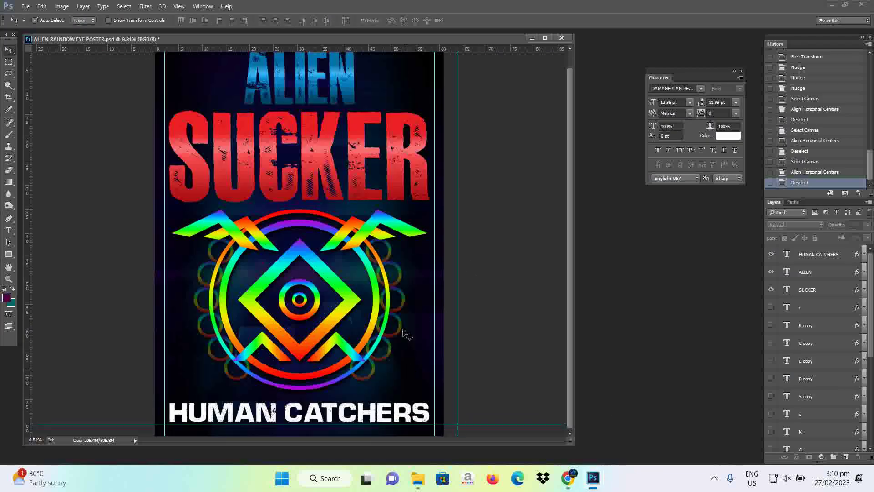
Recolour stops in the ALIEN title's gradient overlay and apply the style.
click(386, 413)
click(352, 83)
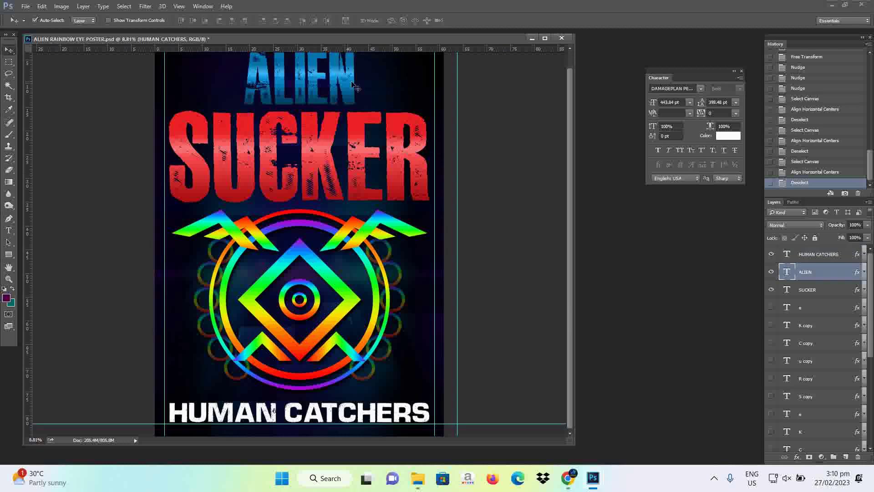
click(561, 222)
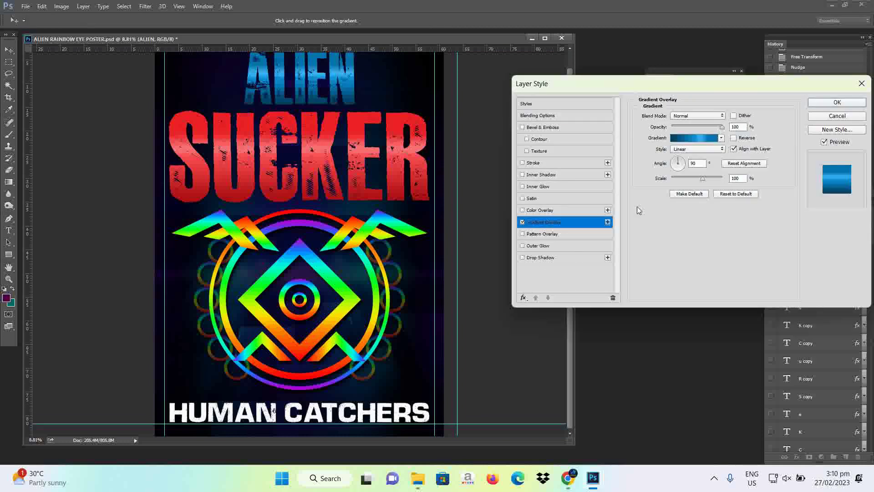
click(689, 137)
click(769, 386)
click(677, 424)
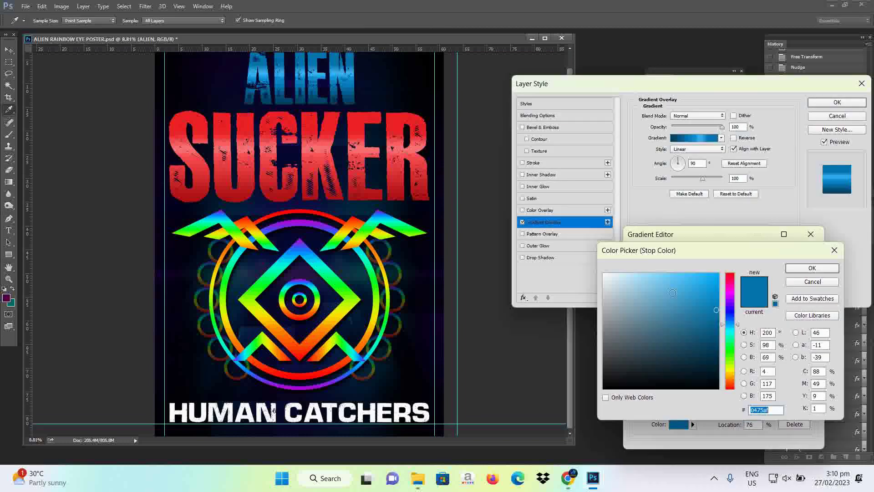
click(819, 269)
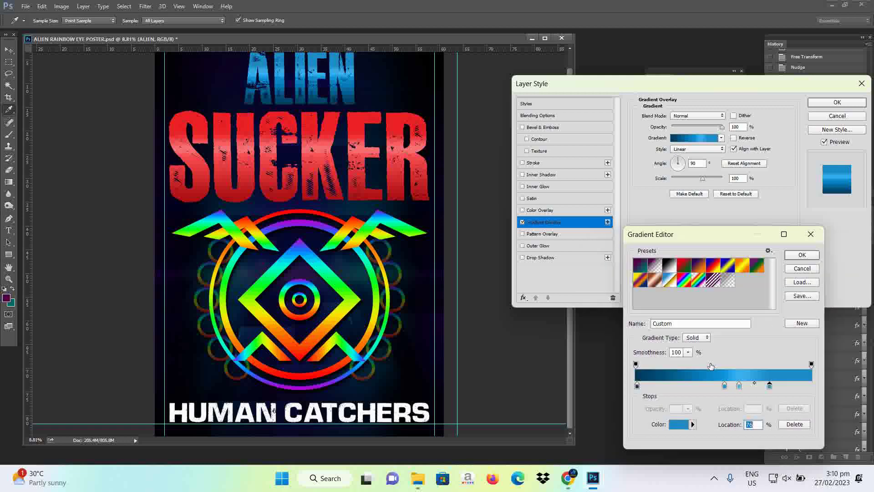
double_click(636, 386)
key(Return)
key(Return)
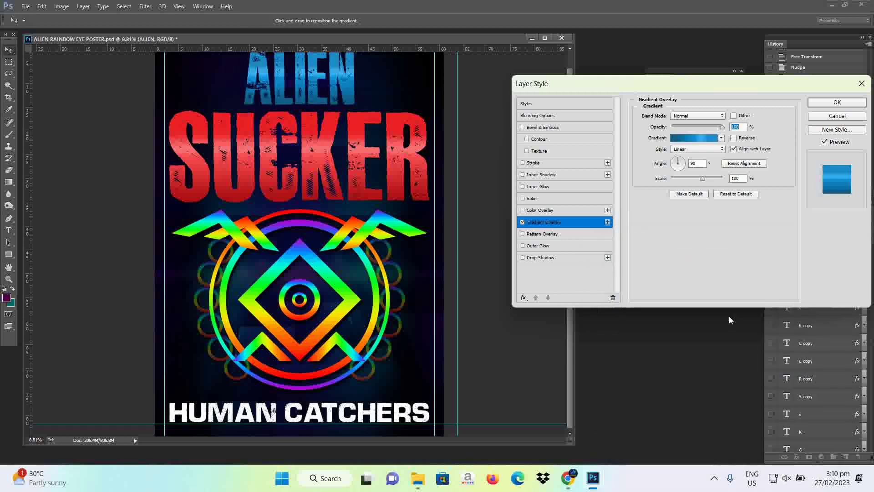
key(Return)
Duplicate the ALIEN and SUCKER layers, centre them horizontally, and nudge ALIEN up.
scroll(299, 241, up, 2)
shift+click(811, 295)
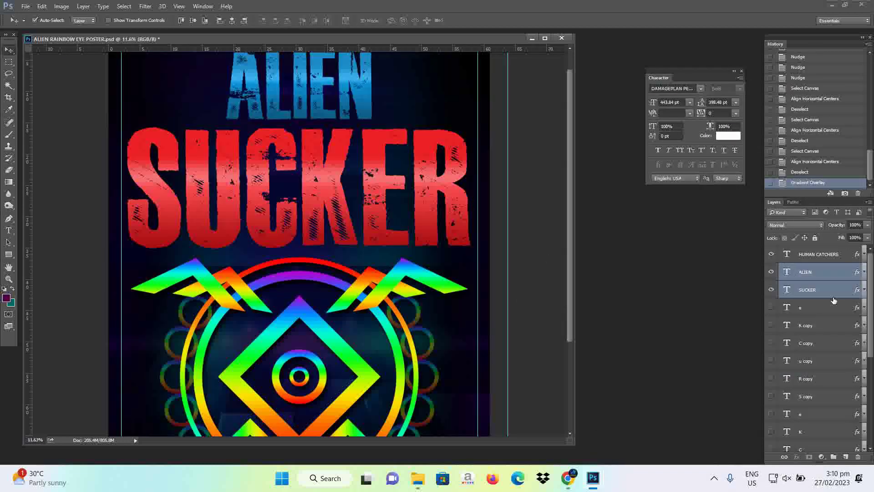
drag(828, 296, 845, 457)
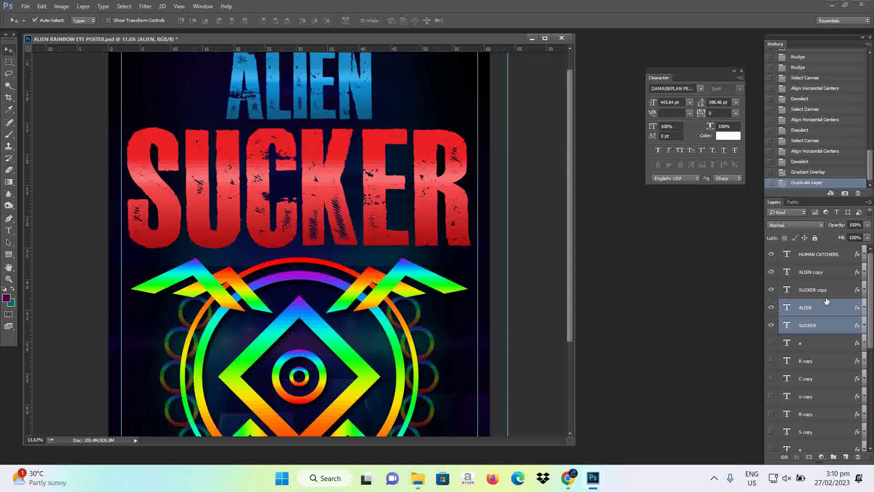
key(ctrl+a)
click(232, 20)
key(ctrl+d)
click(805, 307)
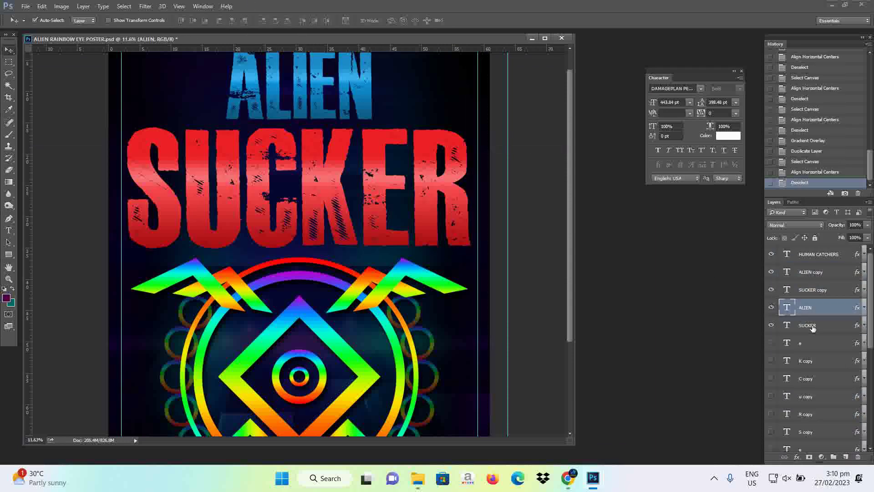
shift+click(807, 325)
key(Up)
Try a purple colour overlay sampled from the poster on SUCKER, then cancel it.
double_click(832, 325)
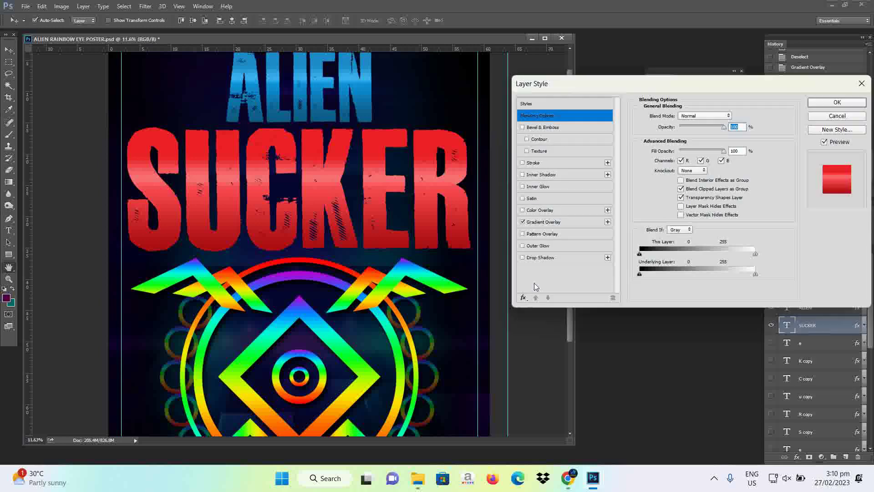
click(550, 222)
click(522, 222)
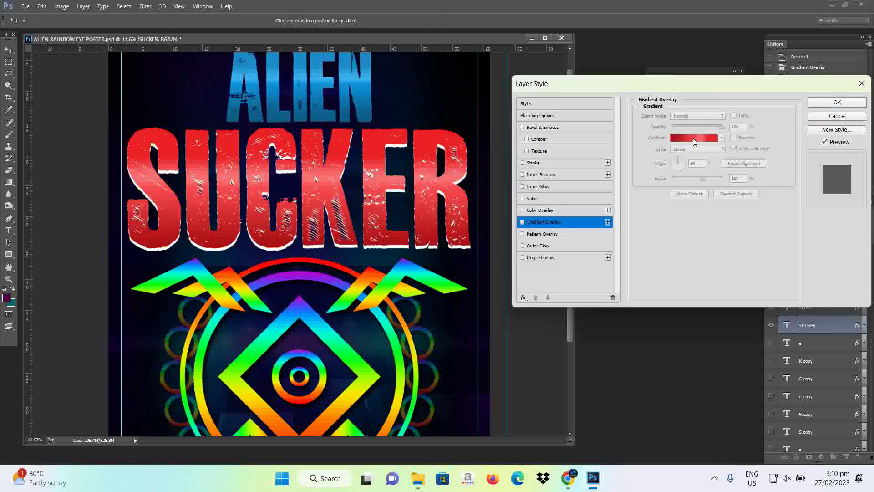
click(540, 210)
click(733, 115)
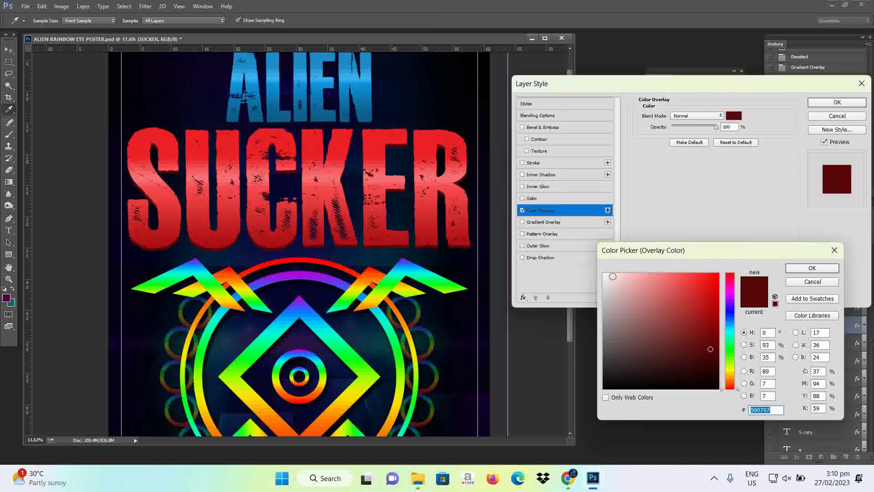
click(652, 330)
drag(373, 369, 370, 287)
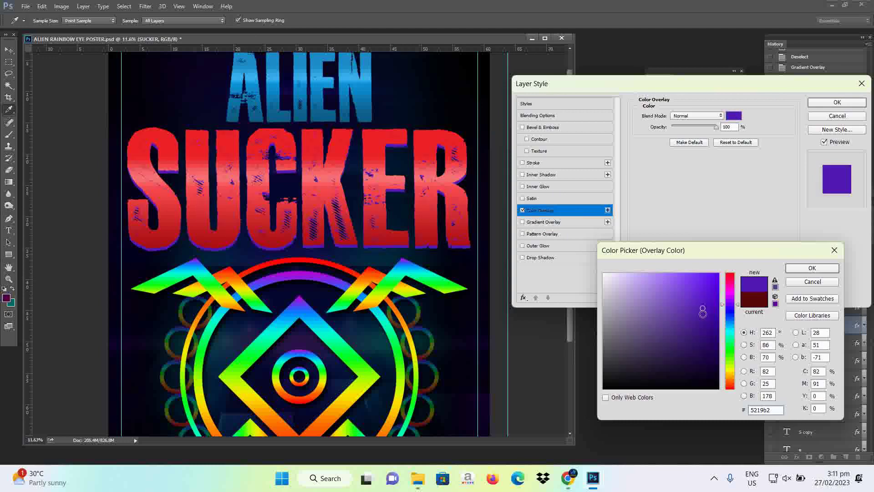
key(Escape)
key(Escape)
key(ctrl+0)
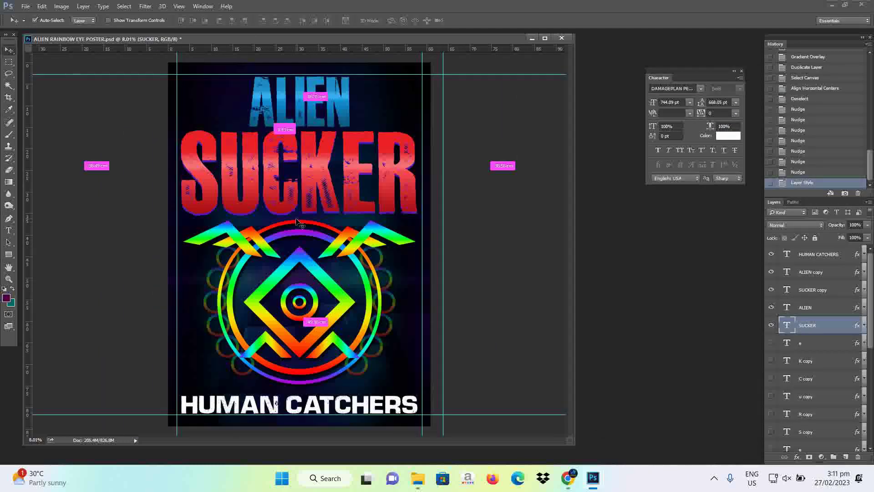
scroll(322, 201, up, 1)
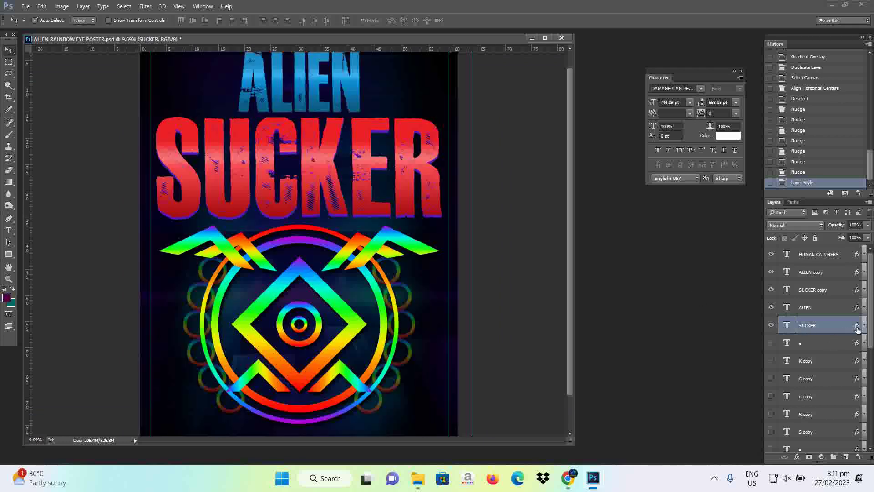
Re-enable SUCKER's gradient overlay and set its first stops to deep purple and purple.
double_click(857, 329)
click(541, 222)
click(687, 140)
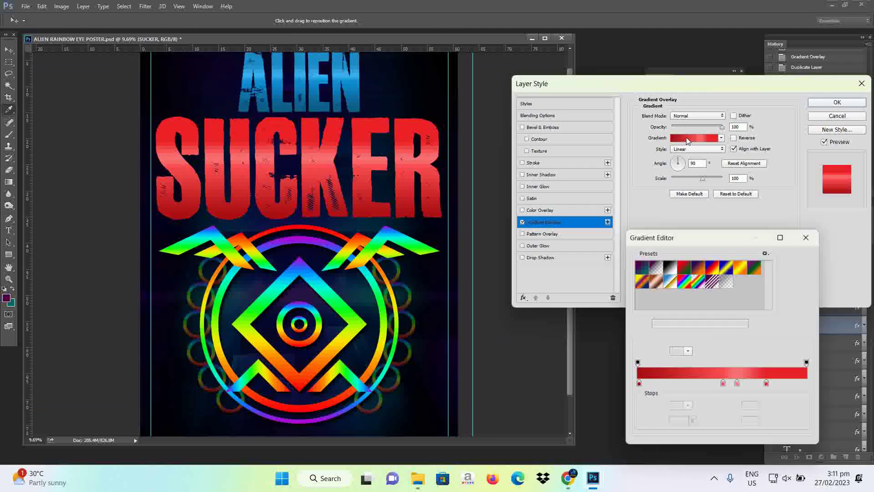
click(676, 425)
click(302, 237)
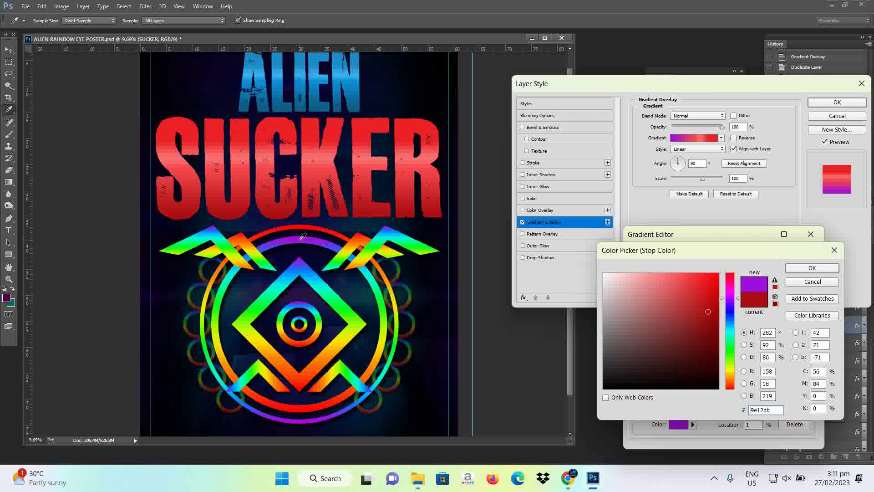
drag(709, 313, 704, 330)
key(Return)
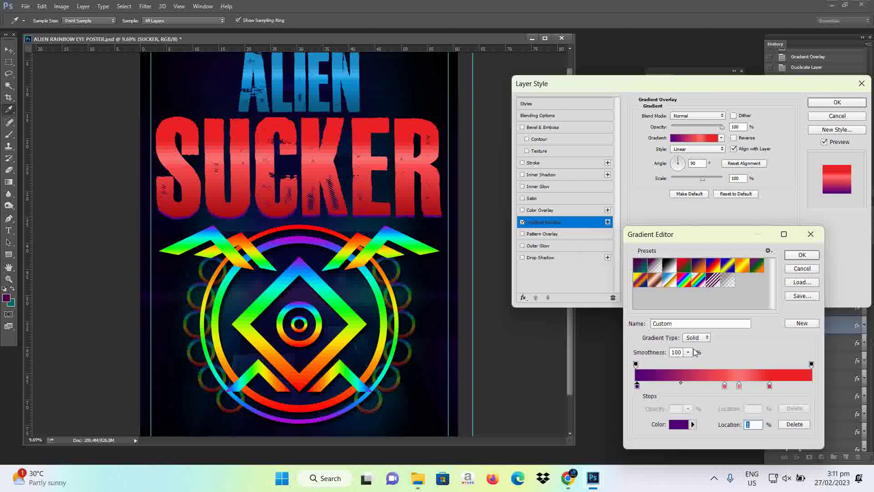
click(678, 424)
drag(728, 318, 728, 305)
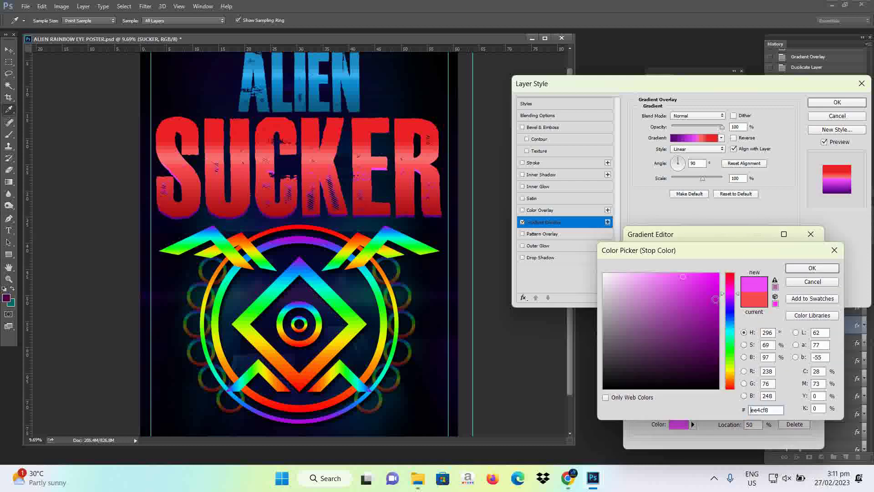
key(Return)
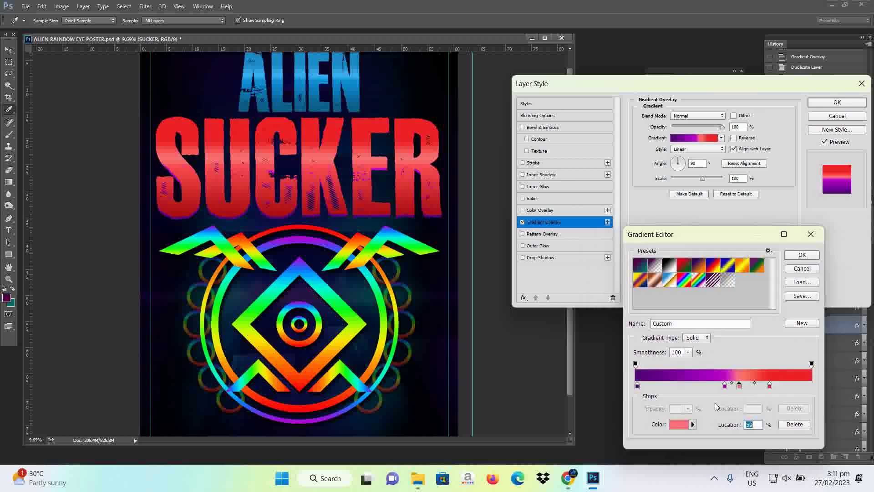
Set the 59% stop to purple and the 76% stop to dark violet, then apply.
click(678, 424)
click(317, 240)
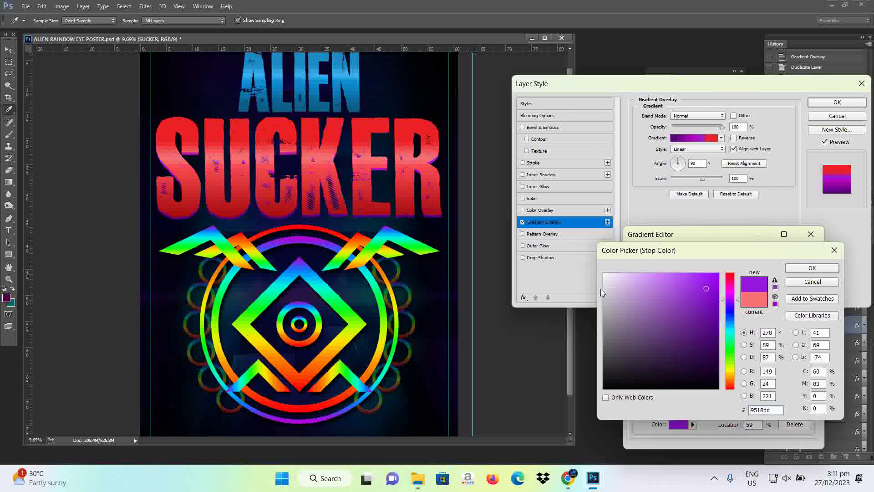
click(695, 283)
click(812, 269)
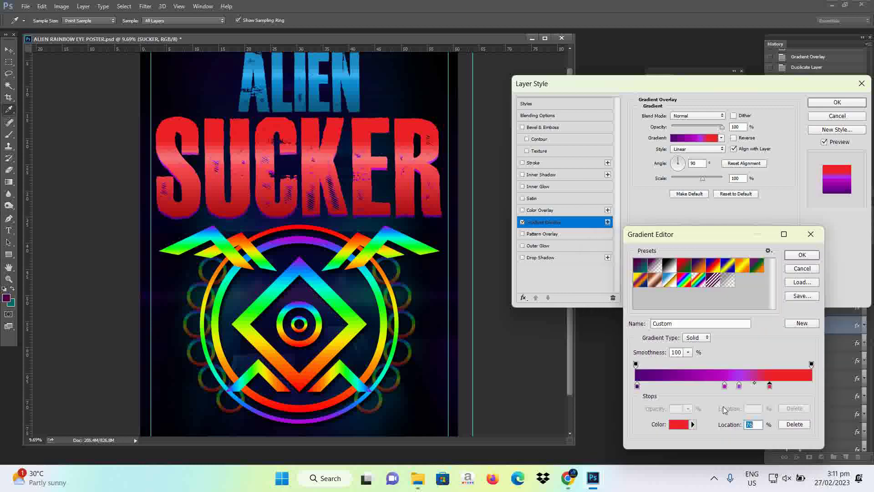
click(679, 424)
click(381, 214)
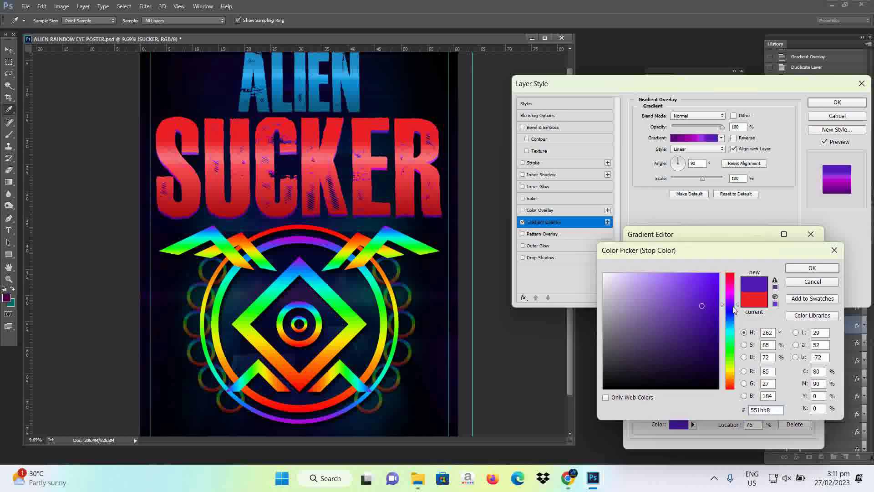
click(733, 297)
click(707, 336)
click(714, 345)
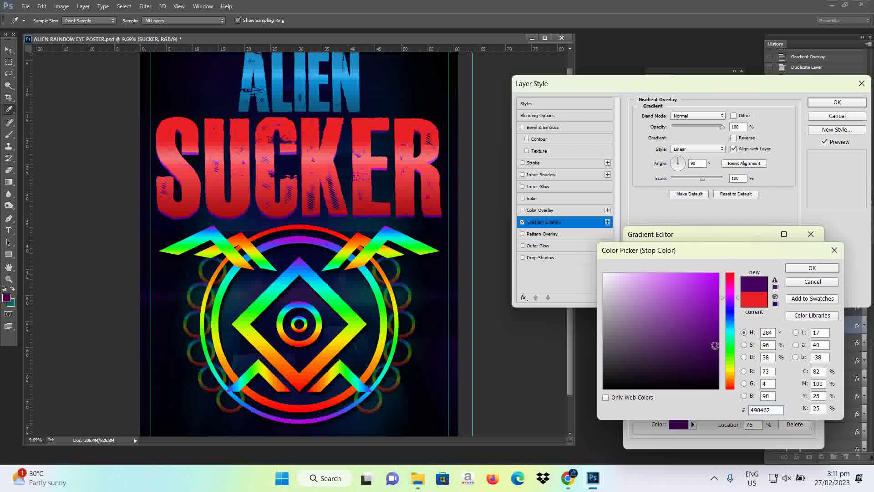
key(Return)
key(Return)
key(Return)
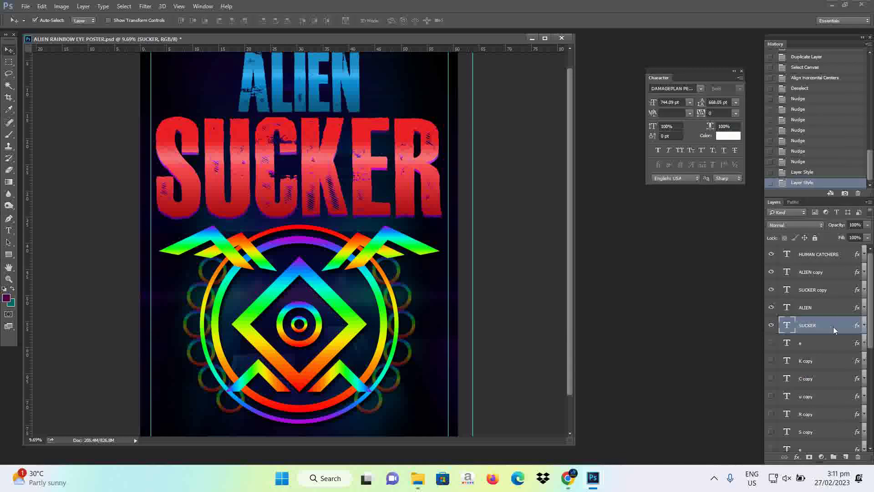
Paste SUCKER's layer style onto the ALIEN layer and select both layers.
right_click(819, 311)
click(632, 442)
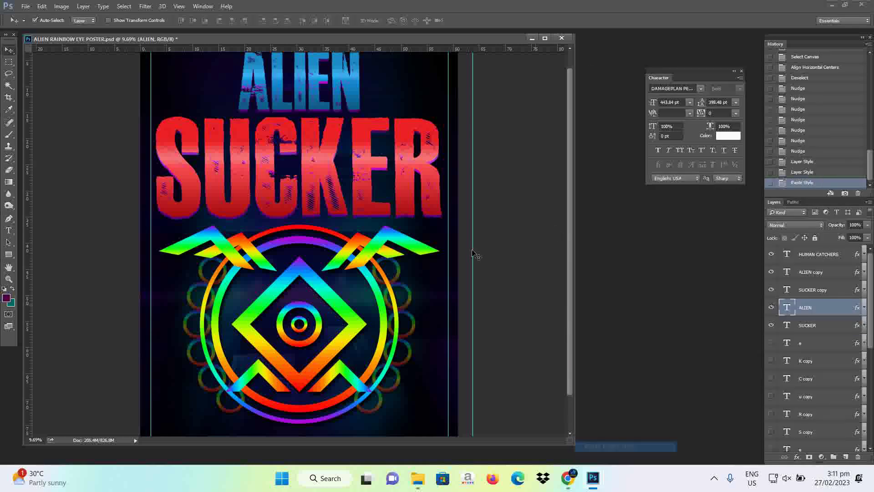
scroll(339, 109, up, 3)
scroll(339, 109, down, 3)
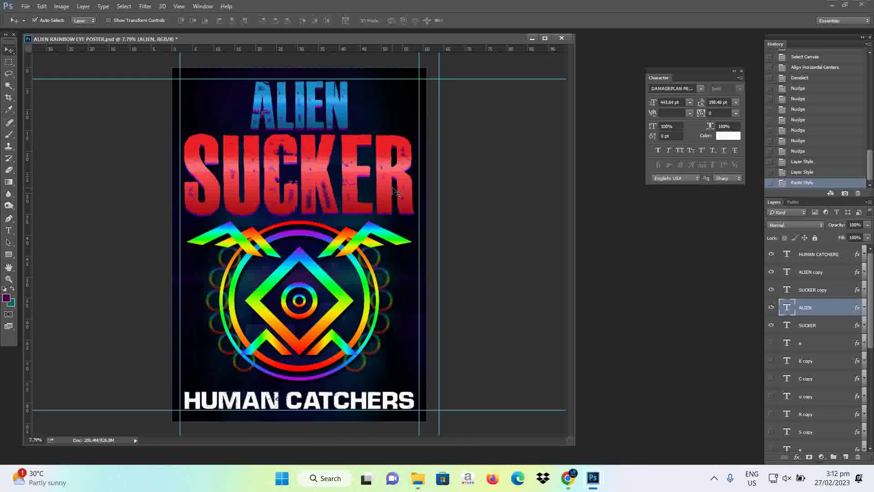
shift+click(819, 326)
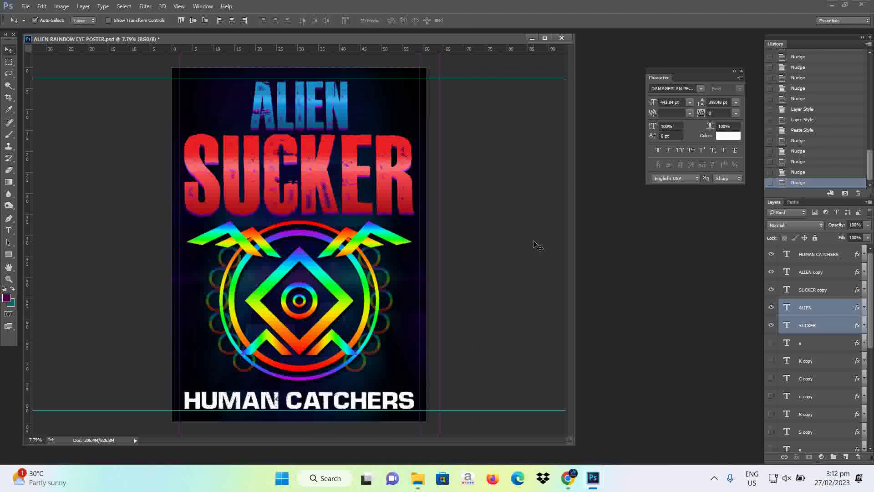
Make the gradient overlay's left stop a darker purple and its middle stop a brighter purple.
double_click(853, 307)
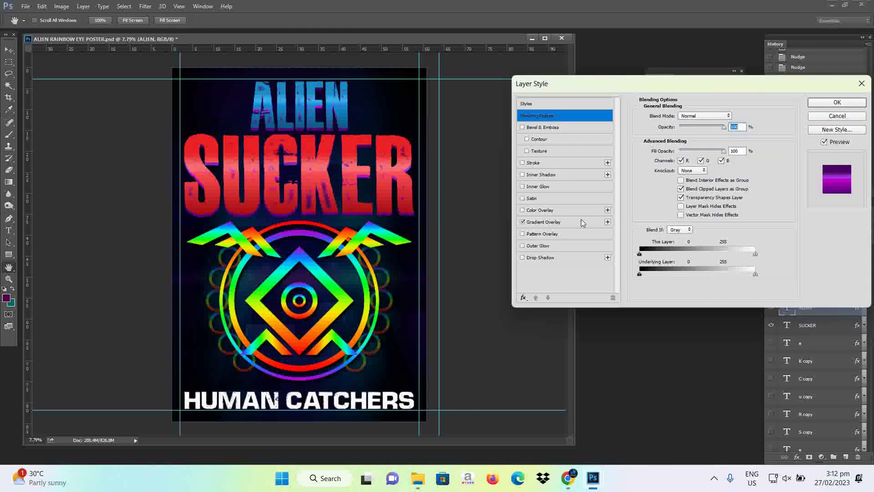
click(694, 137)
double_click(639, 391)
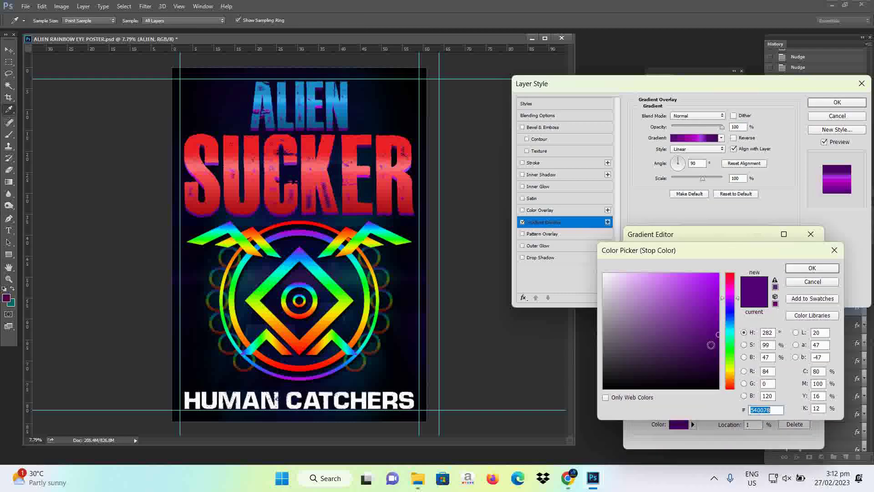
click(803, 271)
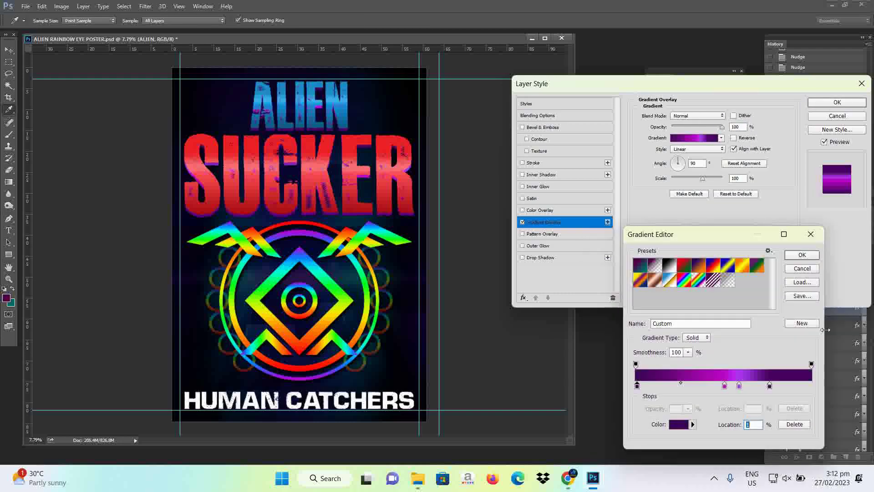
double_click(724, 386)
click(704, 323)
Recolour the selected stop a darker purple, accept the gradient and apply the overlay.
click(802, 270)
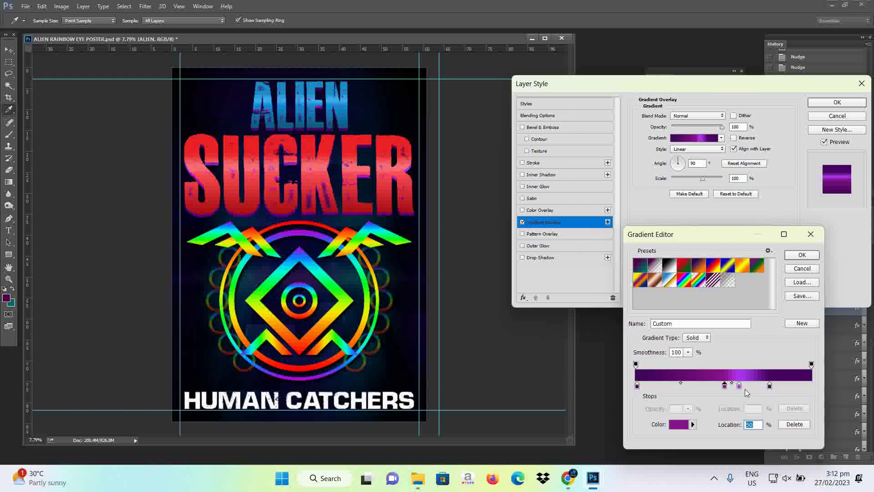
click(679, 424)
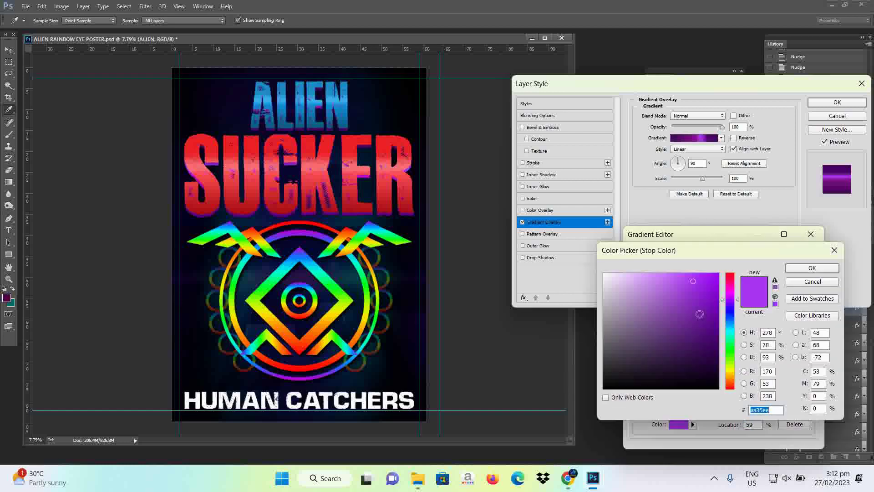
click(698, 307)
click(792, 271)
click(679, 424)
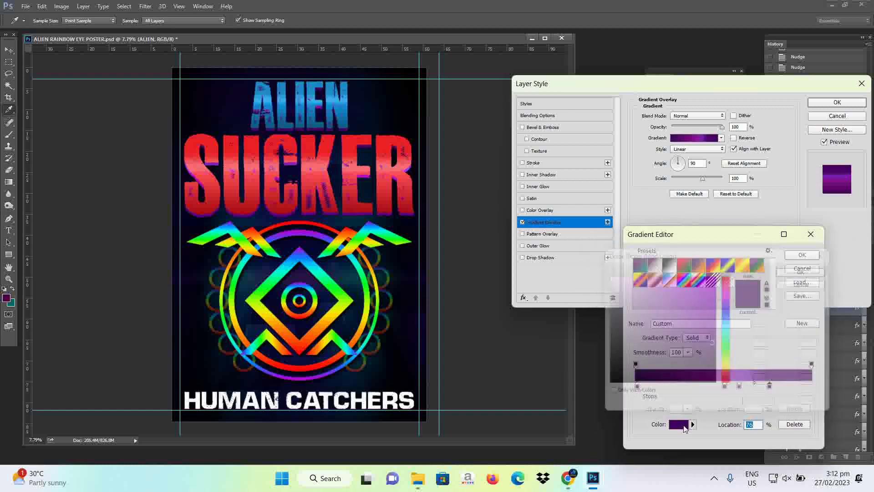
key(Return)
key(Return)
key(Return)
key(ctrl+minus)
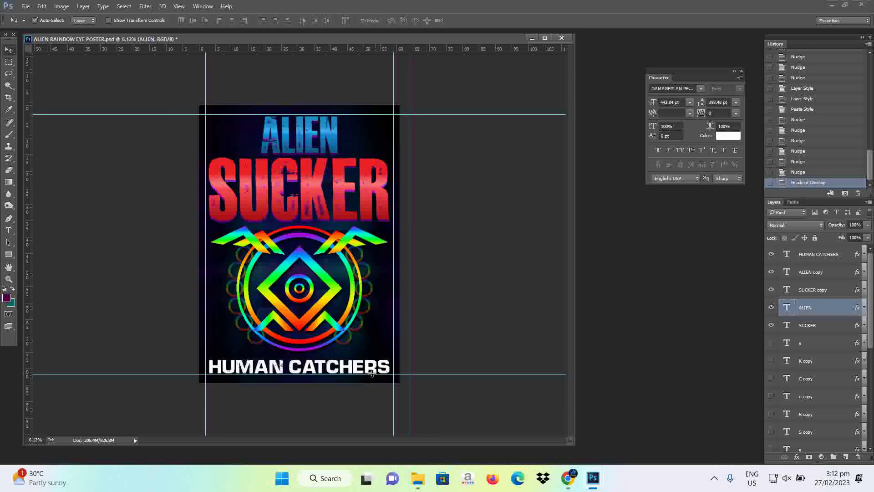
key(ctrl+plus)
double_click(787, 254)
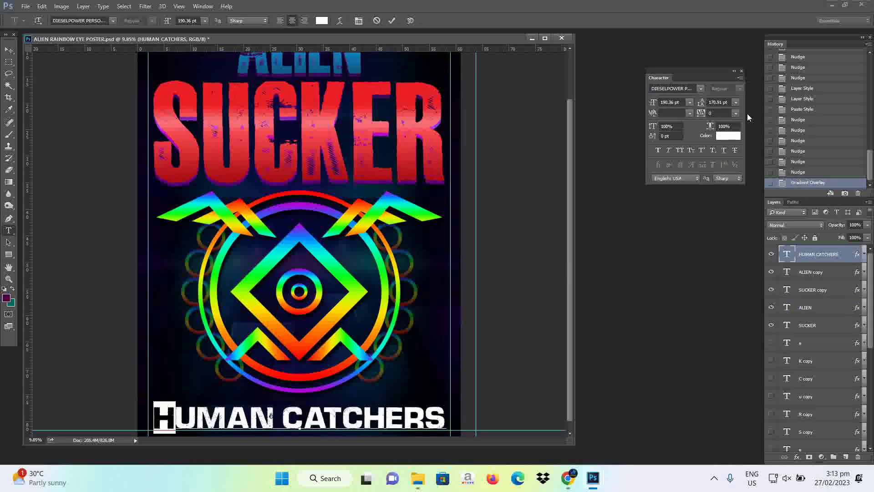
Try enlarging the H of HUMAN CATCHERS and commit that first edit.
click(672, 102)
key(Up)
key(Up)
key(Up)
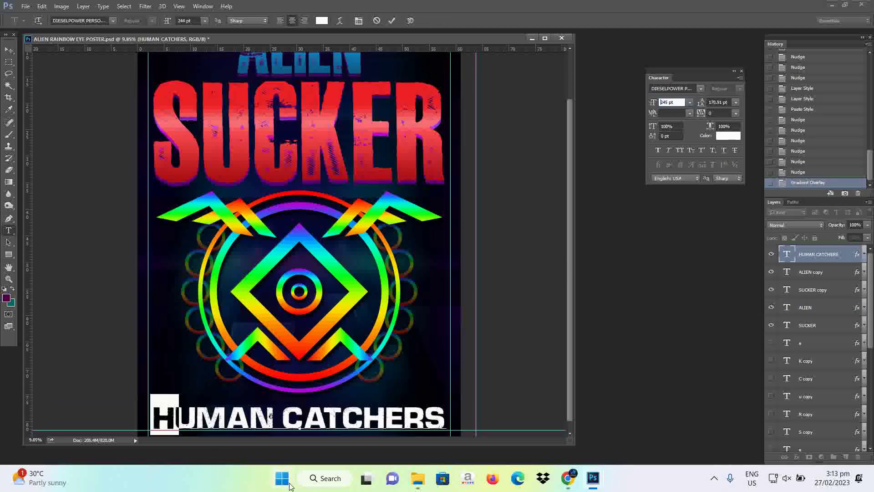
key(Up)
key(Up)
key(Up)
key(Up)
key(Up)
key(Up)
drag(283, 412, 314, 411)
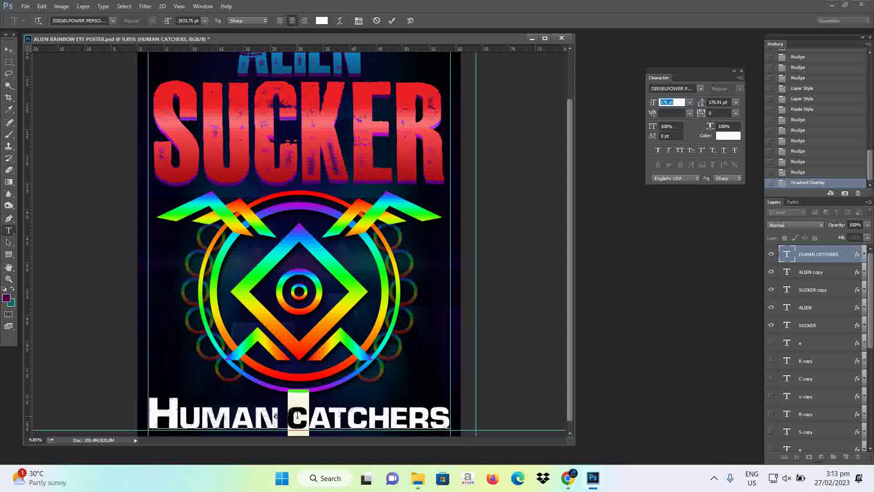
click(9, 51)
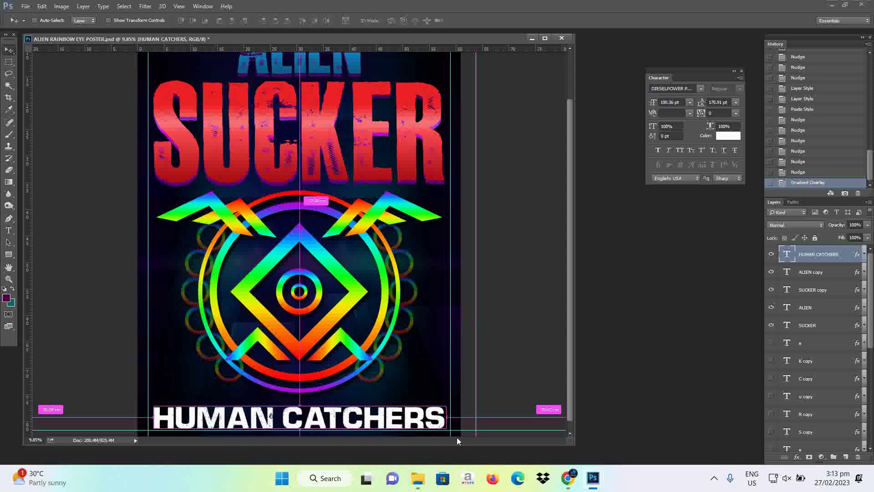
Reopen the tagline text and revert the earlier letter size changes.
key(t)
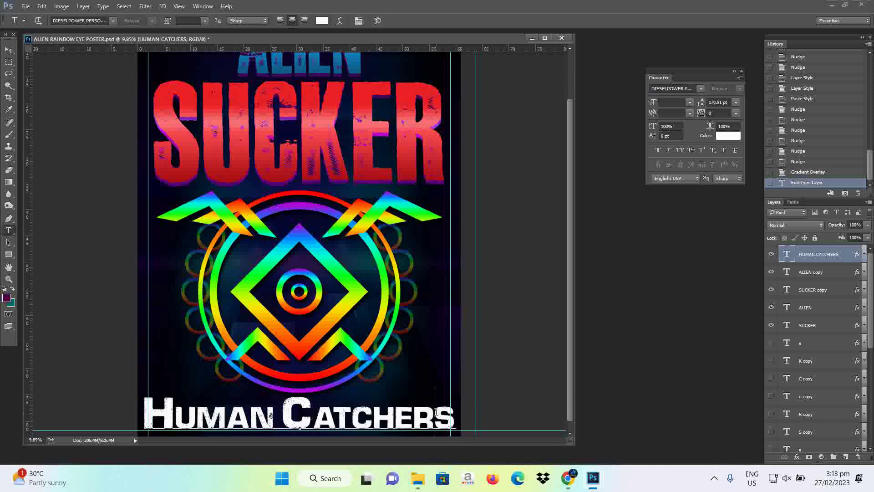
click(436, 412)
click(361, 421)
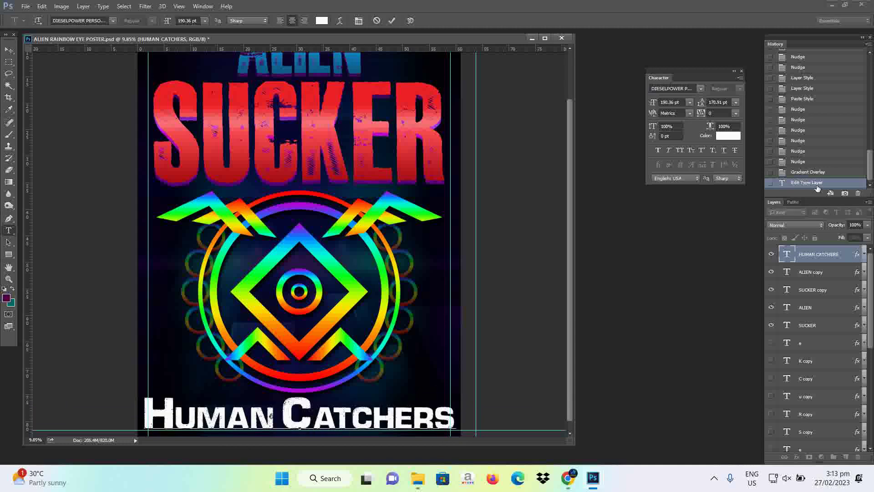
click(207, 419)
click(800, 162)
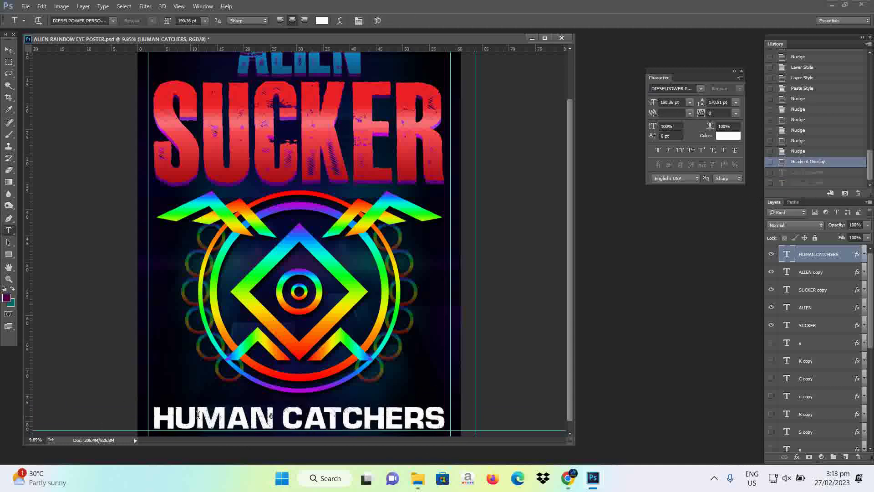
Set the M in HUMAN to 230 pt.
drag(197, 417, 226, 416)
click(681, 102)
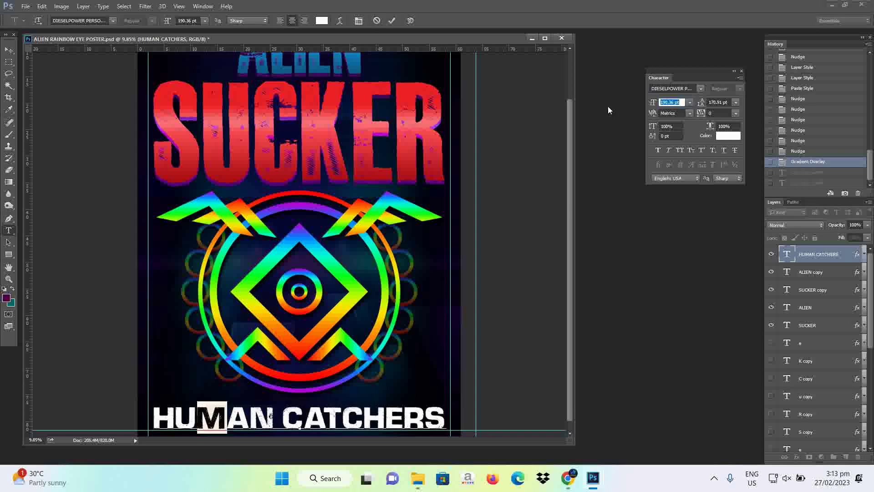
text(230)
key(Return)
Size the E in CATCHERS to 250 pt and the next letter to 270 pt, then commit.
drag(409, 414, 387, 414)
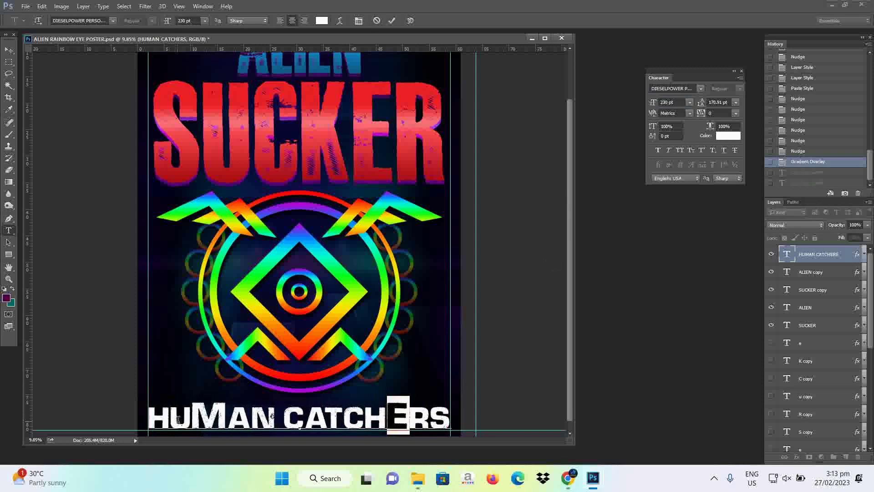
click(198, 418)
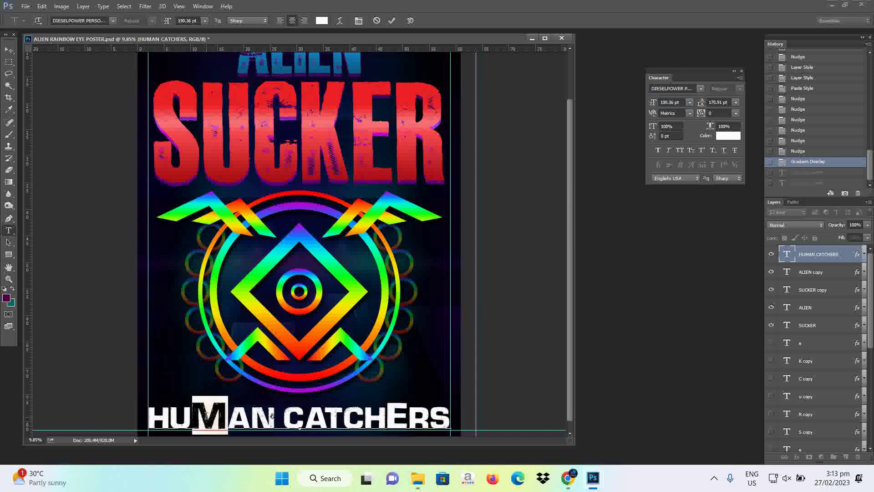
text(25)
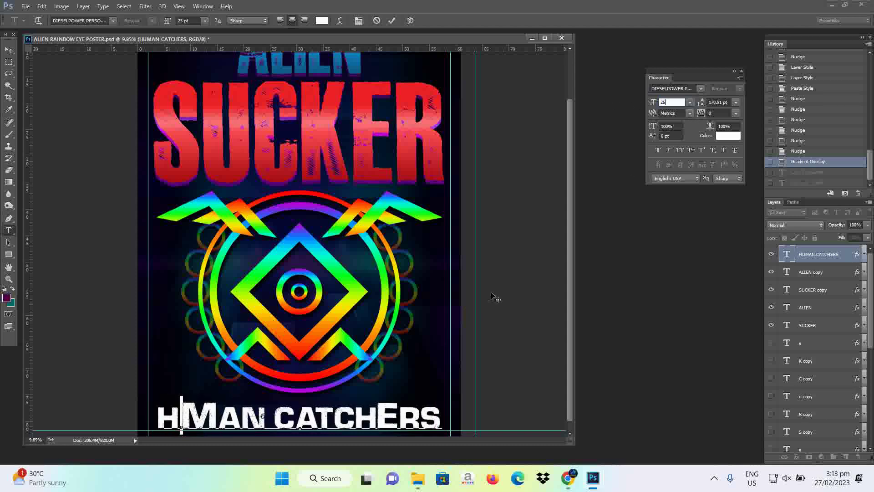
text(0)
drag(416, 417, 435, 418)
click(437, 418)
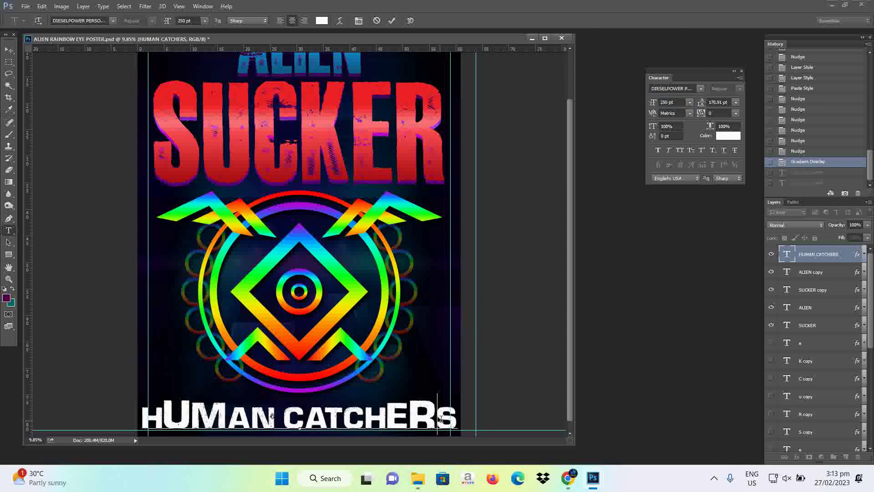
text(270)
key(Return)
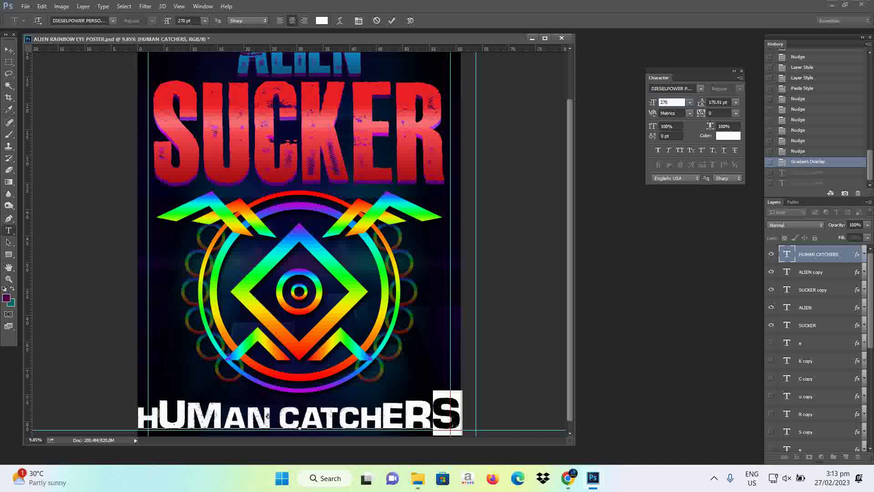
drag(134, 415, 163, 414)
click(8, 50)
Scale the HUMAN CATCHERS tagline up.
key(ctrl+t)
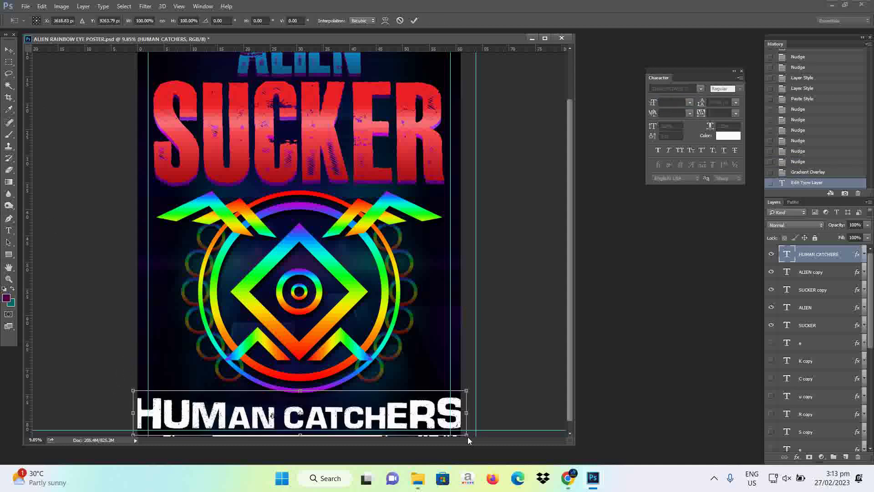
drag(459, 434, 448, 428)
key(Return)
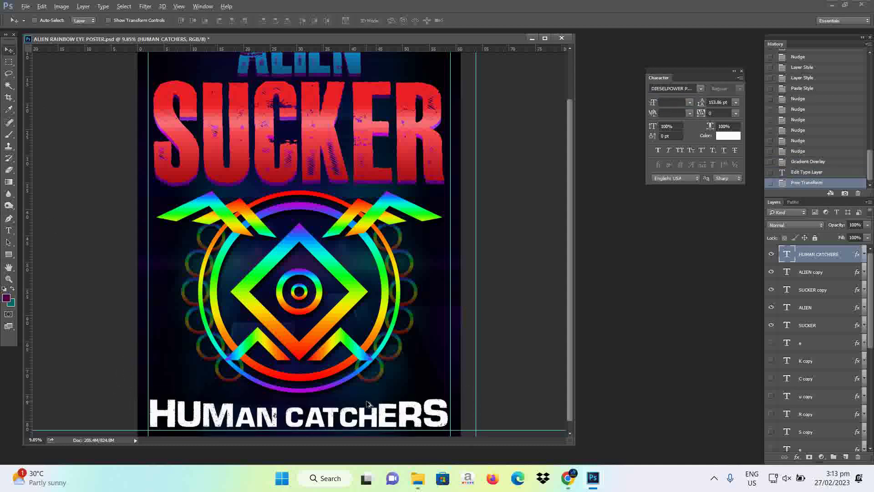
key(ctrl+0)
scroll(329, 441, up, 2)
scroll(304, 394, down, 1)
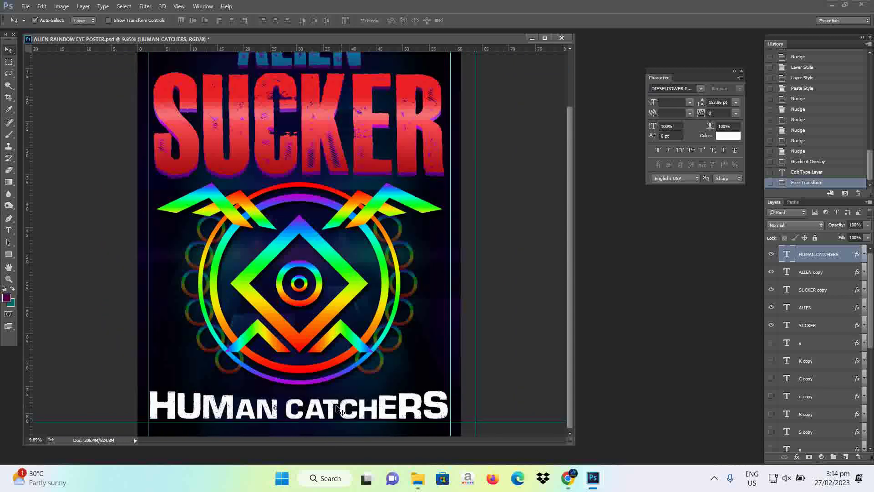
Stretch the HUMAN CATCHERS tagline taller and nudge it down.
key(ctrl+t)
drag(299, 385, 302, 371)
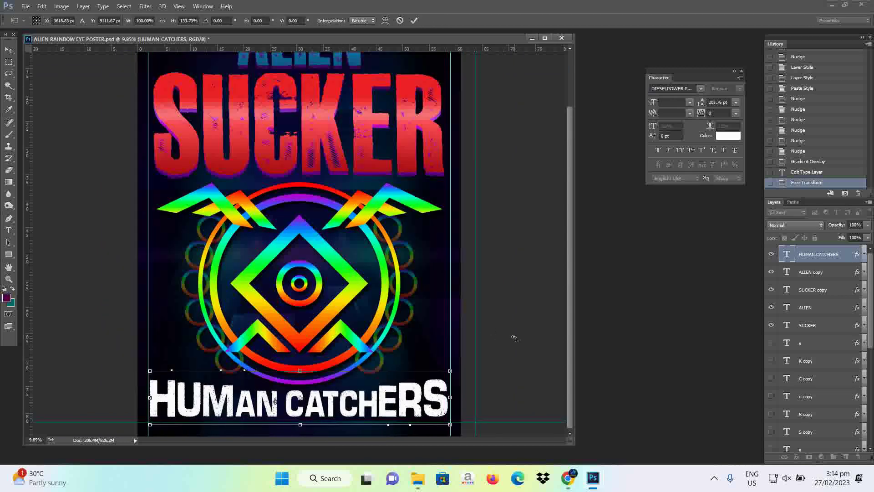
key(Return)
key(f)
key(ctrl+0)
scroll(562, 423, up, 1)
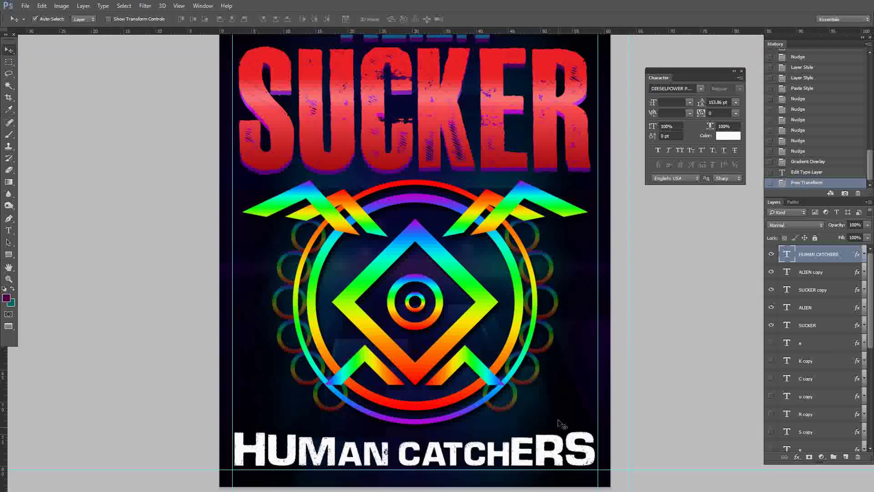
scroll(562, 423, down, 1)
key(Down)
key(Down)
key(Down)
key(Down)
scroll(413, 179, down, 1)
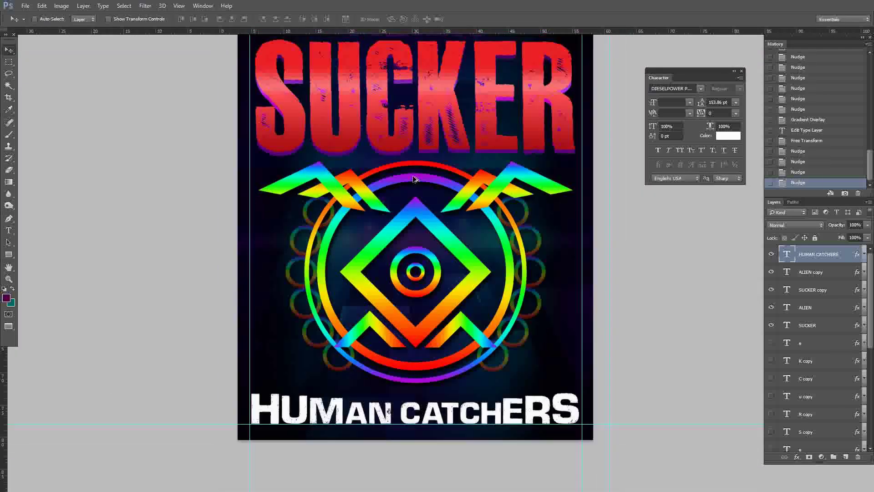
scroll(413, 179, down, 1)
scroll(819, 364, down, 5)
Group Layers 2–4, bring the 5x7 layer to the top, and nudge the emblem down.
click(822, 390)
shift+click(826, 426)
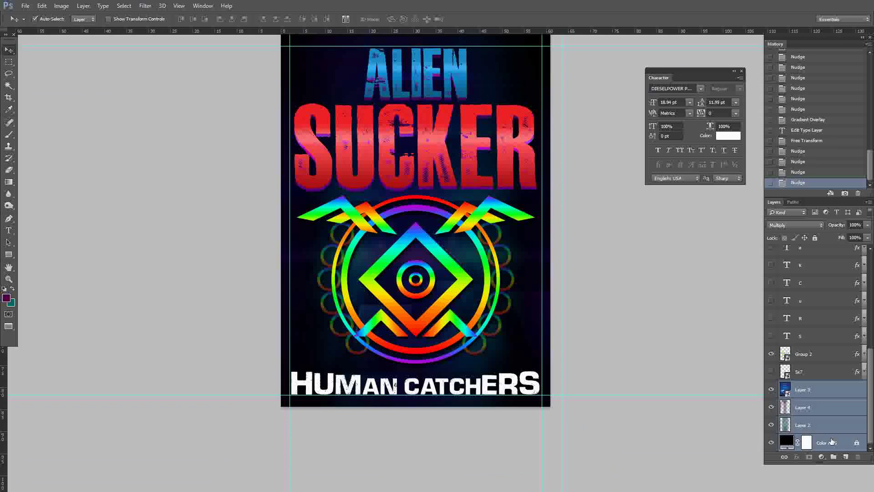
key(ctrl+g)
click(799, 411)
key(ctrl+shift+bracketright)
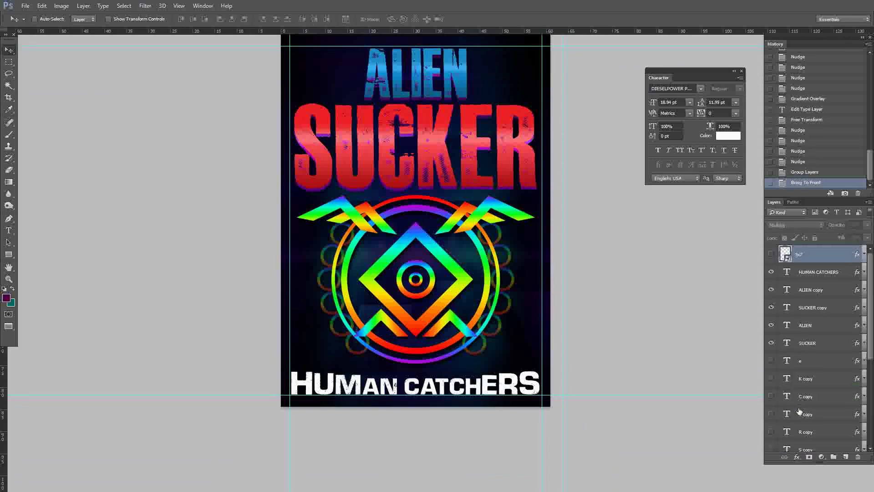
click(519, 220)
key(Down)
key(Down)
key(Down)
key(Down)
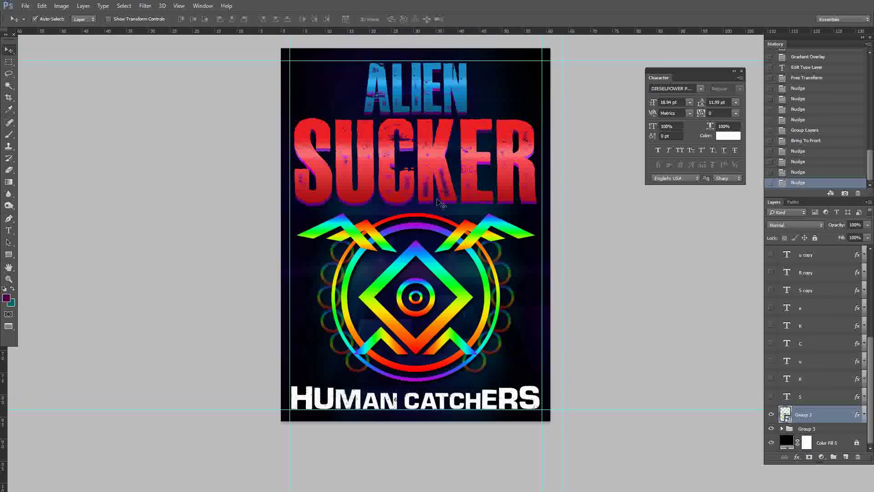
scroll(480, 379, down, 1)
Narrow the HUMAN CATCHERS tagline slightly and centre it horizontally on the canvas.
click(480, 379)
key(ctrl+t)
drag(527, 369, 521, 373)
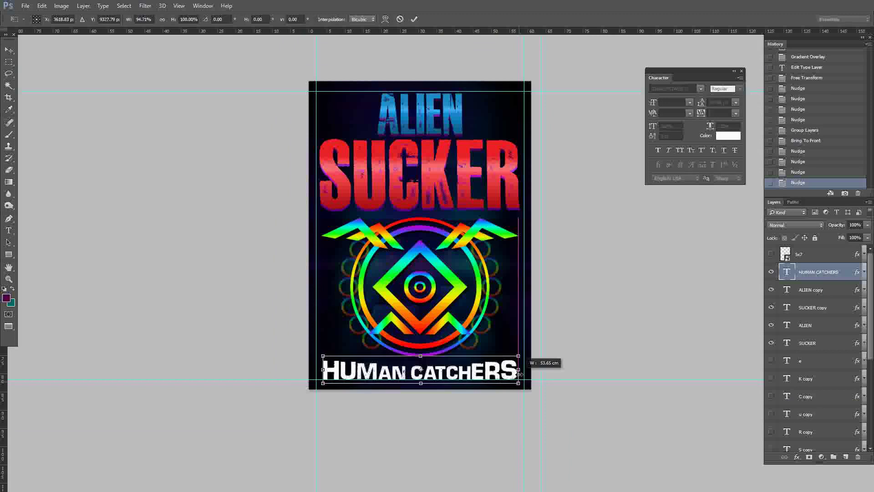
key(Return)
key(ctrl+a)
click(231, 18)
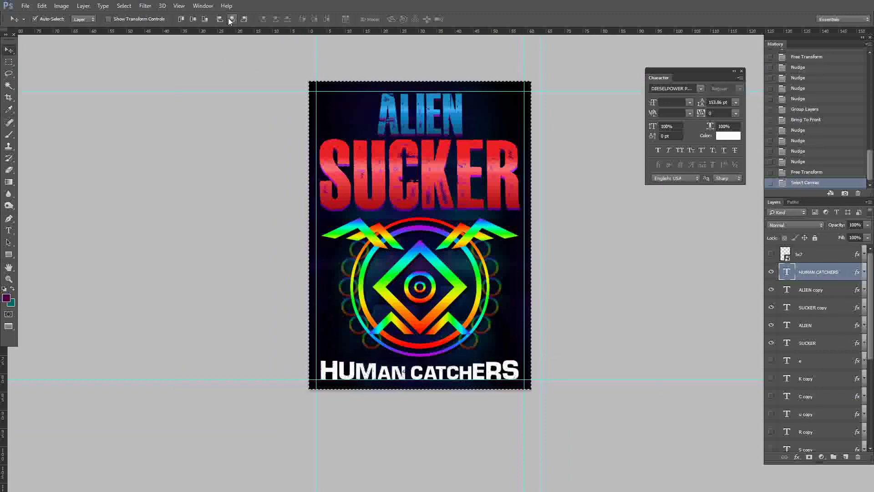
key(ctrl+d)
Nudge the emblem group up two steps.
ctrl+click(477, 241)
key(Up)
key(Up)
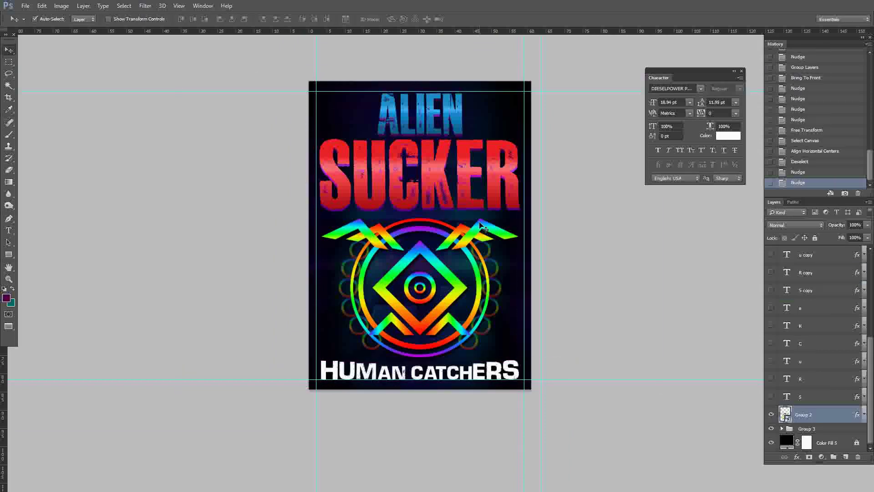
key(Up)
key(Up)
scroll(530, 292, up, 3)
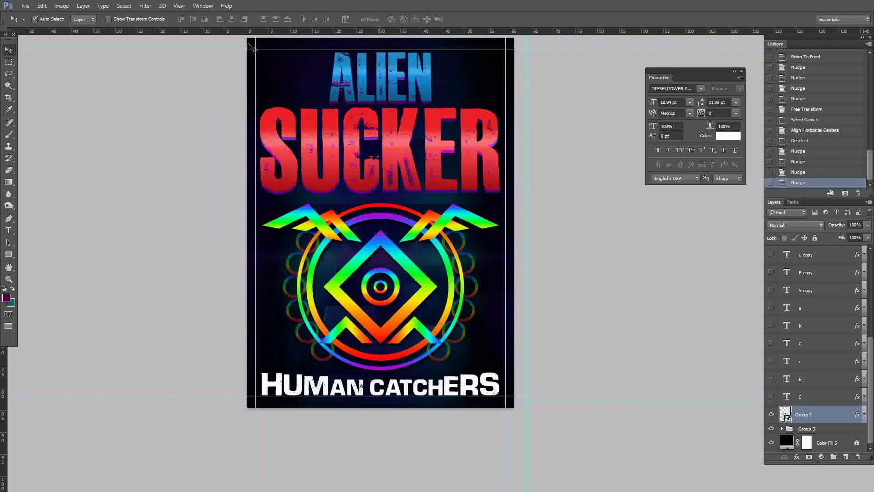
Clear all guides via View, then undo to restore them.
click(179, 5)
click(228, 268)
scroll(557, 276, up, 2)
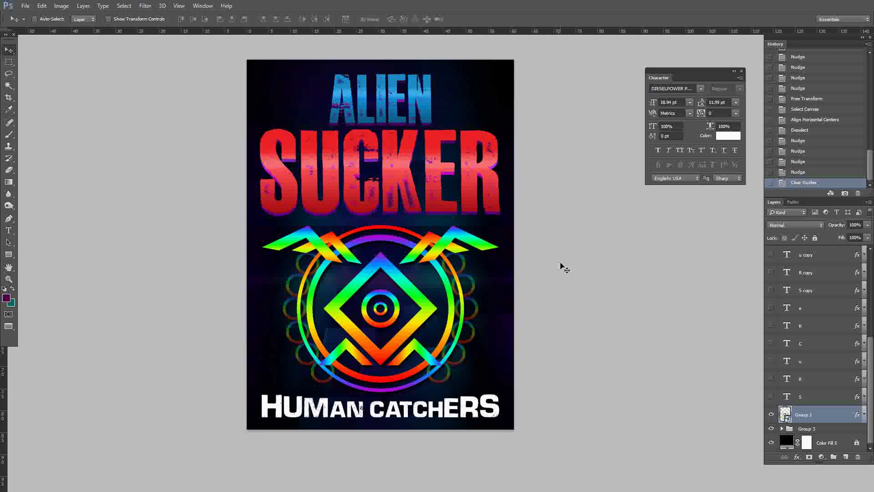
key(ctrl+z)
scroll(594, 319, up, 1)
scroll(509, 274, up, 2)
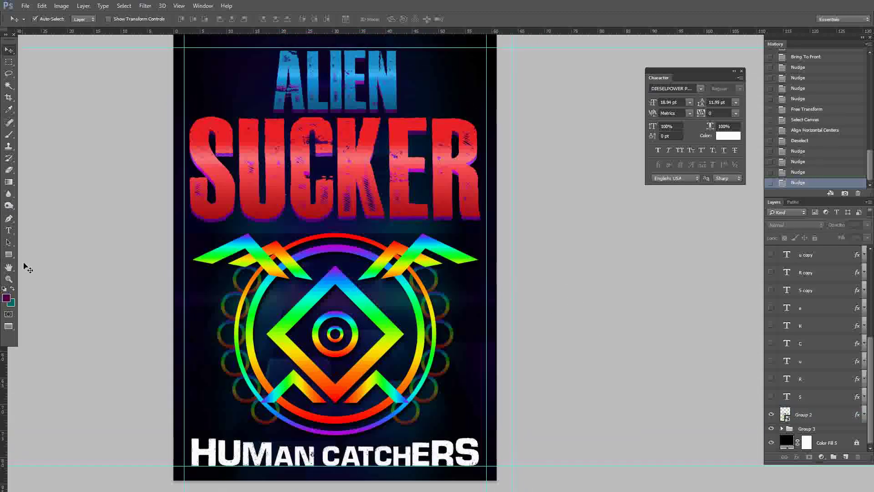
right_click(9, 254)
click(52, 296)
click(355, 19)
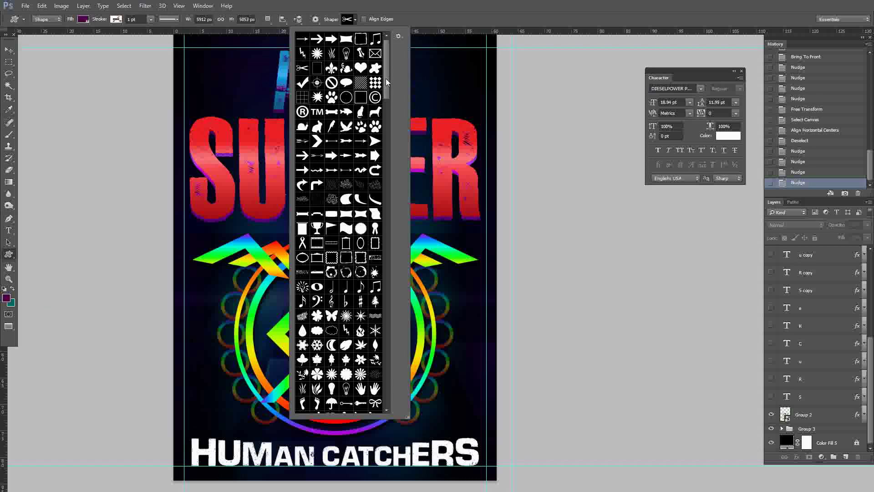
mouse_move(386, 78)
mouse_down()
mouse_move(378, 131)
mouse_move(379, 109)
mouse_up()
double_click(301, 92)
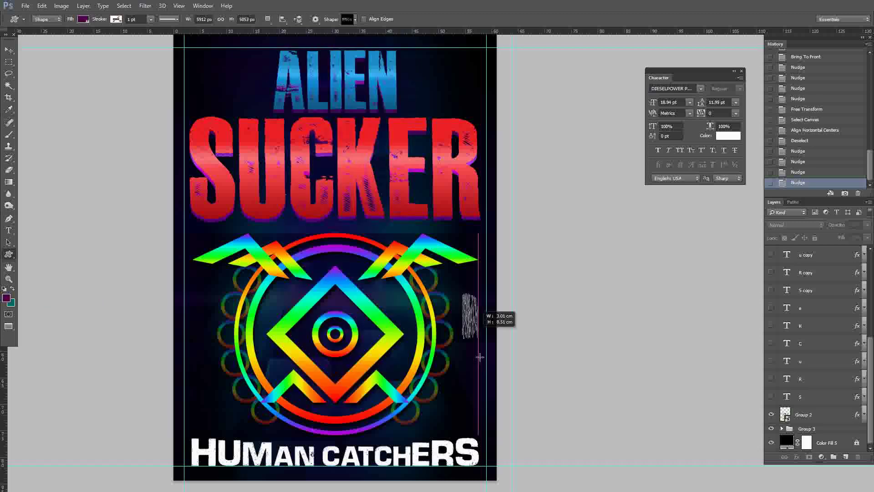
drag(462, 292, 546, 368)
key(v)
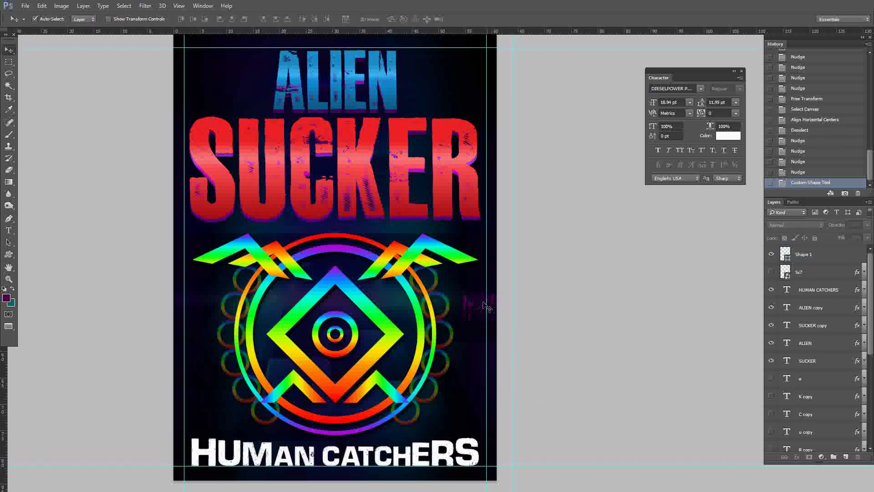
drag(469, 309, 421, 416)
key(f)
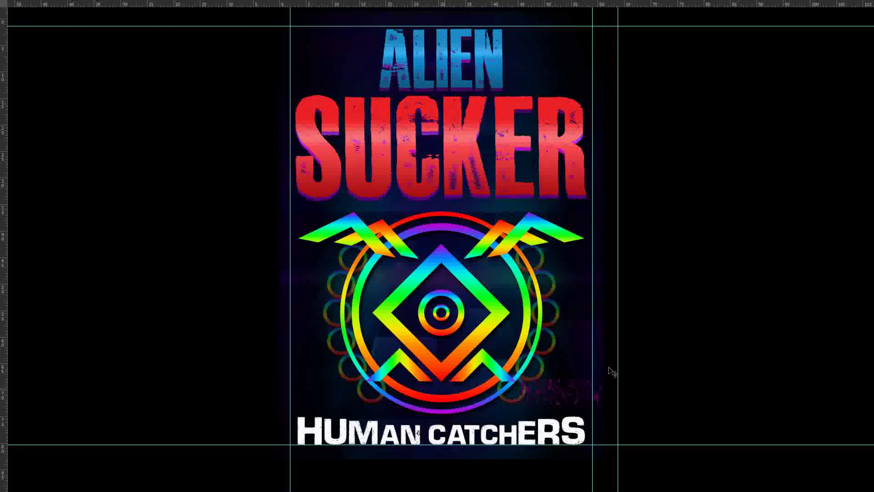
scroll(608, 384, up, 1)
key(f)
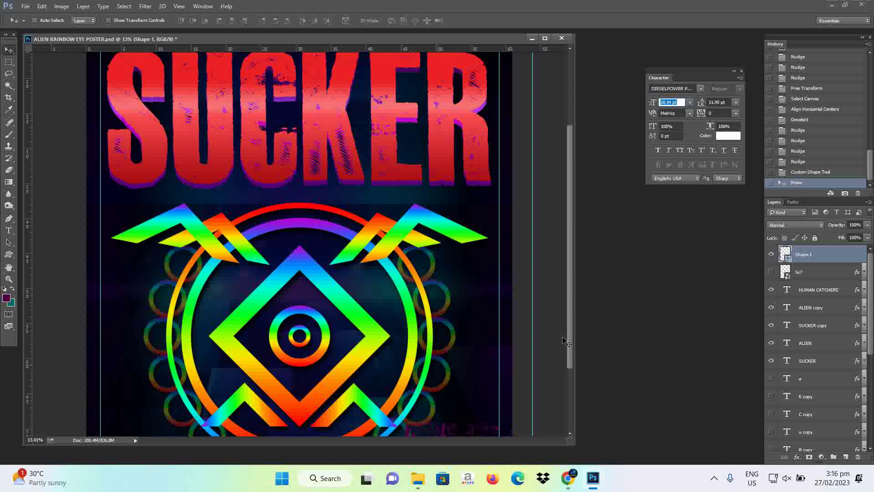
drag(574, 342, 572, 343)
scroll(518, 364, down, 2)
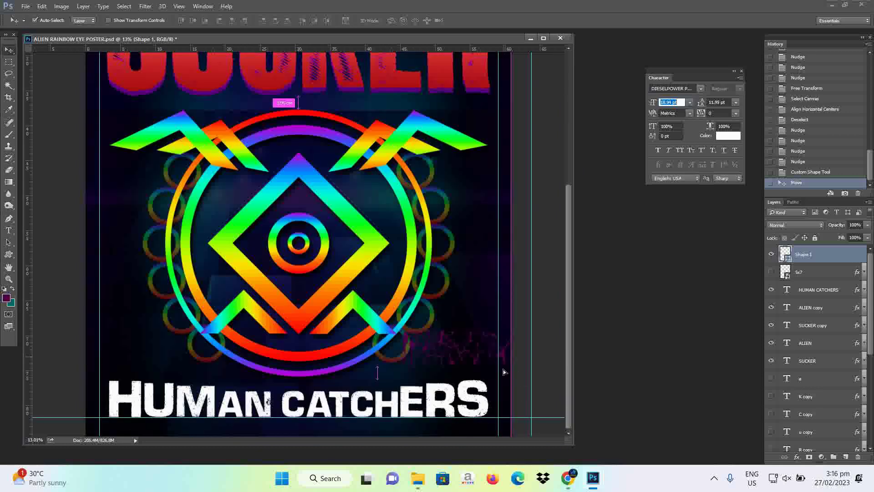
drag(504, 372, 506, 378)
key(ctrl+shift+bracketleft)
key(ctrl+bracketright)
key(ctrl+bracketright)
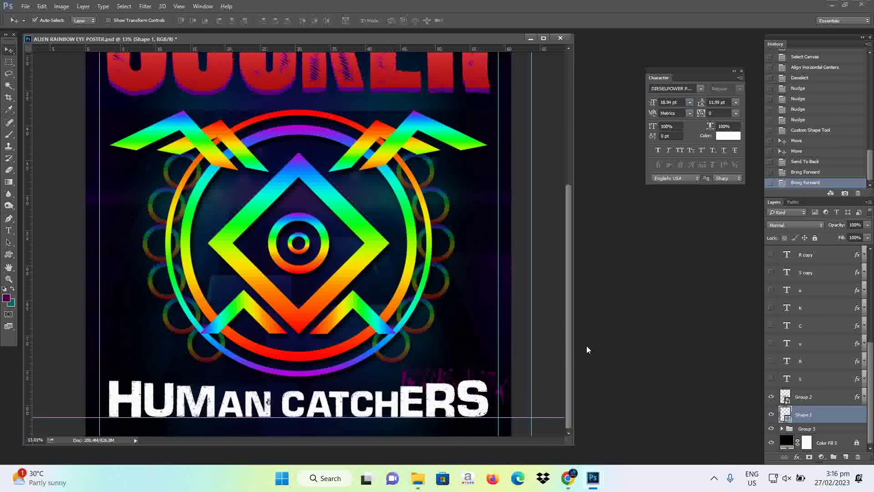
key(ctrl+t)
scroll(419, 382, down, 1)
drag(387, 389, 118, 389)
drag(492, 393, 496, 392)
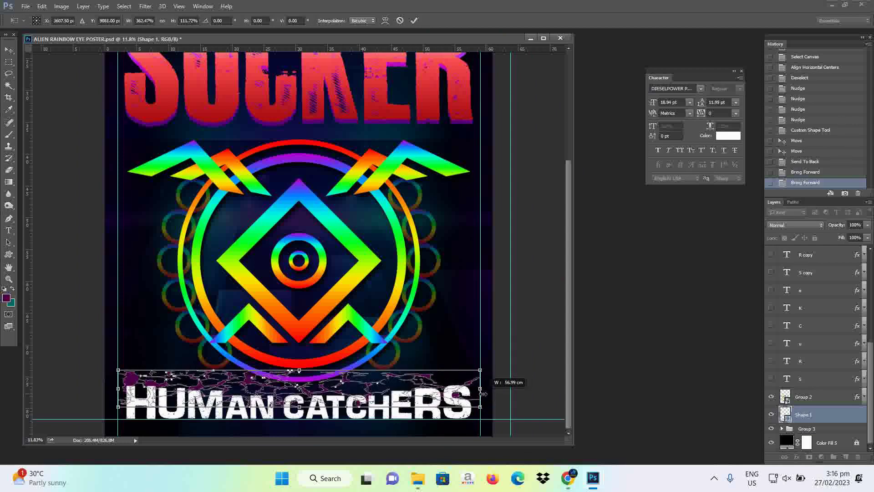
key(Return)
key(Up)
scroll(288, 330, down, 2)
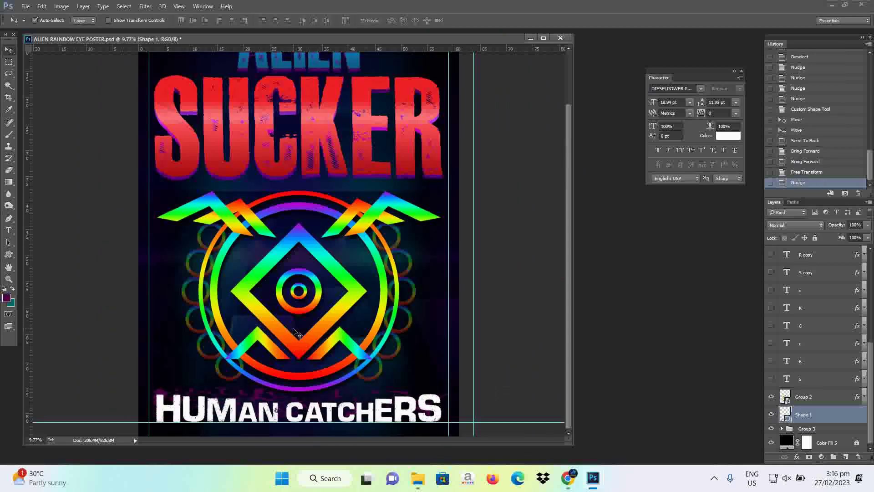
key(Down)
key(Down)
key(Down)
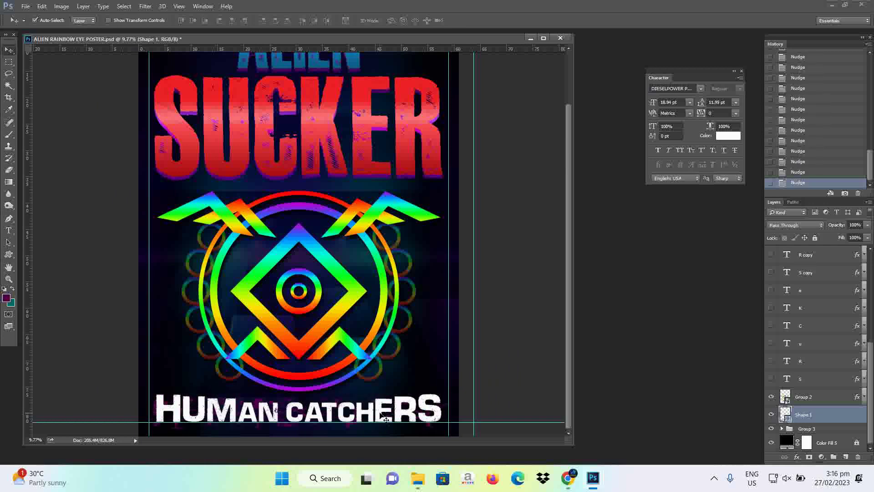
key(Delete)
key(u)
Draw a splatter custom shape and move it lower on the poster.
click(355, 21)
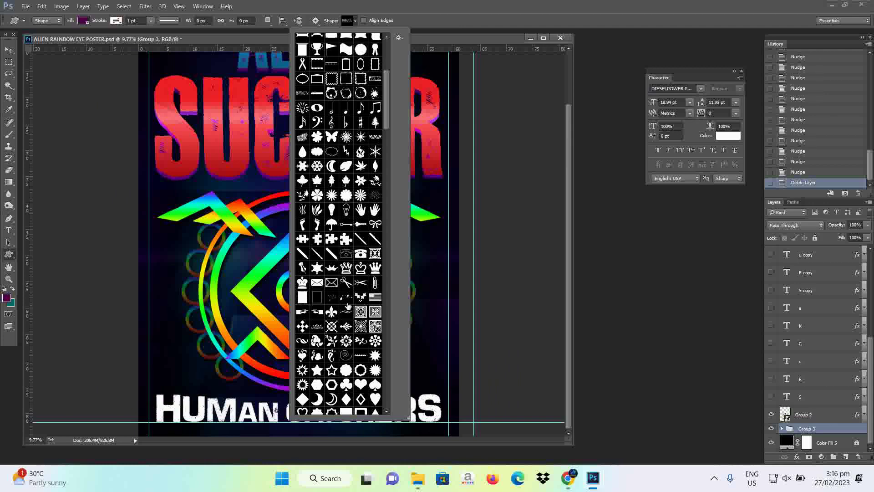
drag(418, 255, 534, 356)
key(v)
mouse_move(430, 303)
mouse_down()
mouse_move(364, 403)
mouse_move(128, 315)
mouse_up()
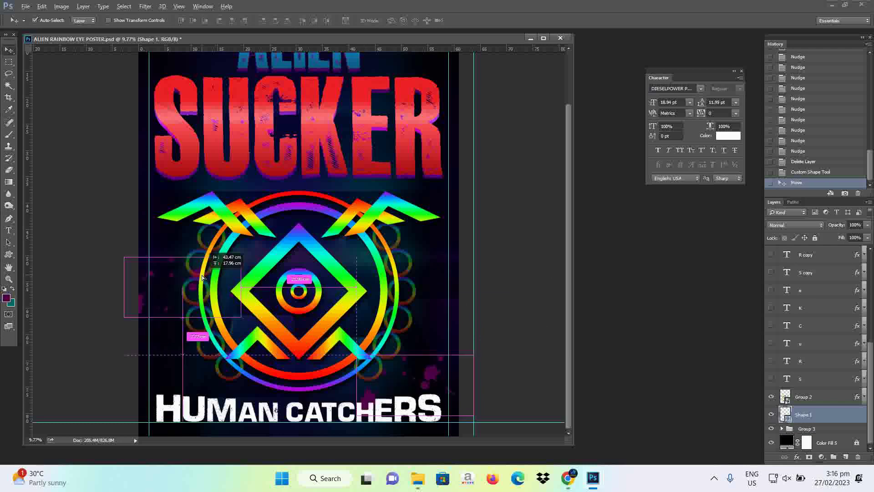
Flip the splatter copy horizontally and place it at the lower left.
key(ctrl+t)
click(41, 6)
mouse_move(109, 242)
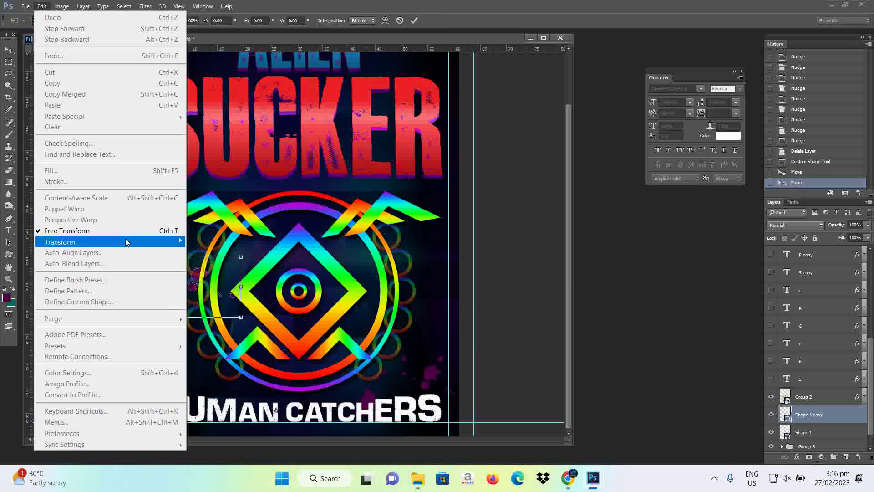
click(210, 367)
drag(167, 275, 151, 368)
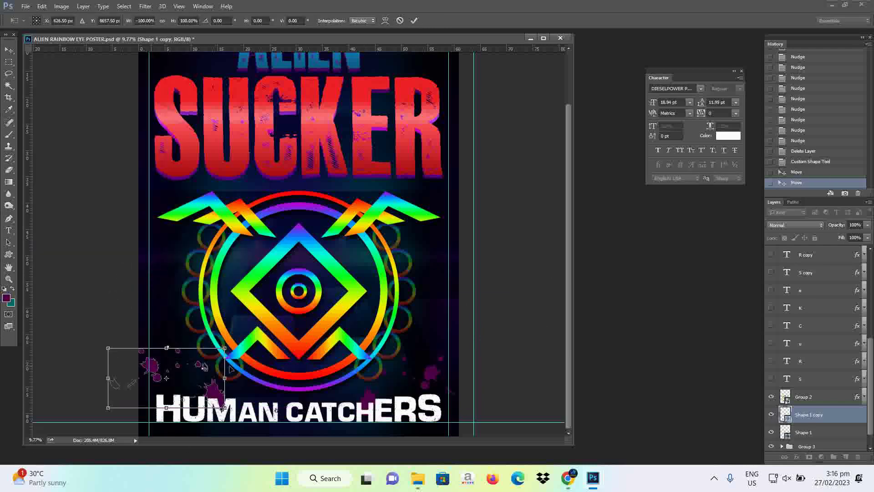
key(Return)
Align the two splatters' top edges and nudge them down.
key(ctrl+a)
click(181, 20)
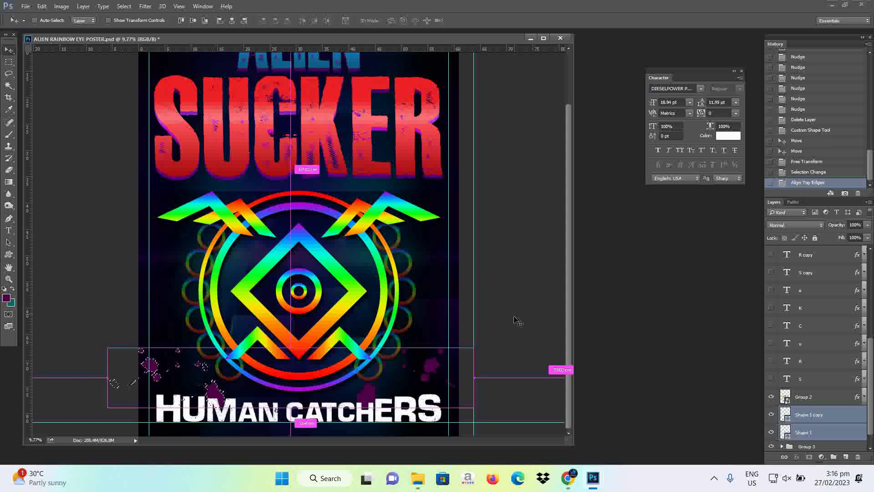
key(ctrl+d)
key(Down)
key(shift+Down)
key(shift+Down)
key(shift+Down)
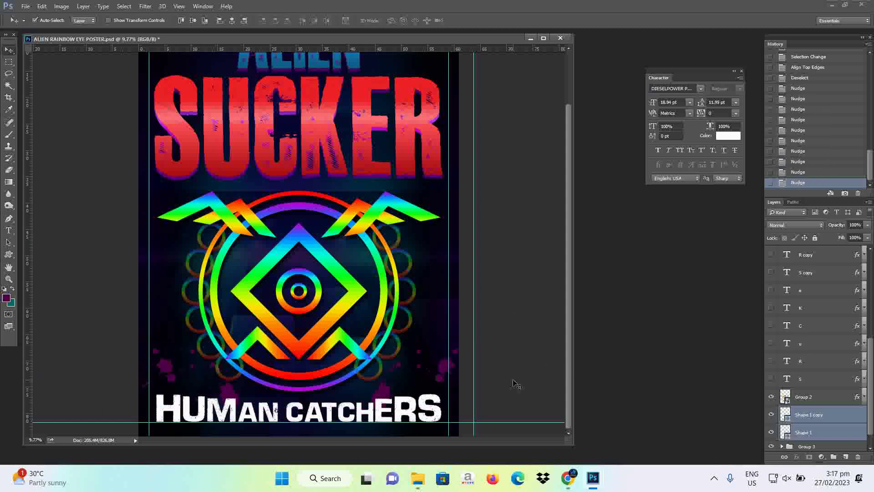
key(shift+Right)
key(shift+Right)
key(shift+Right)
key(ctrl+0)
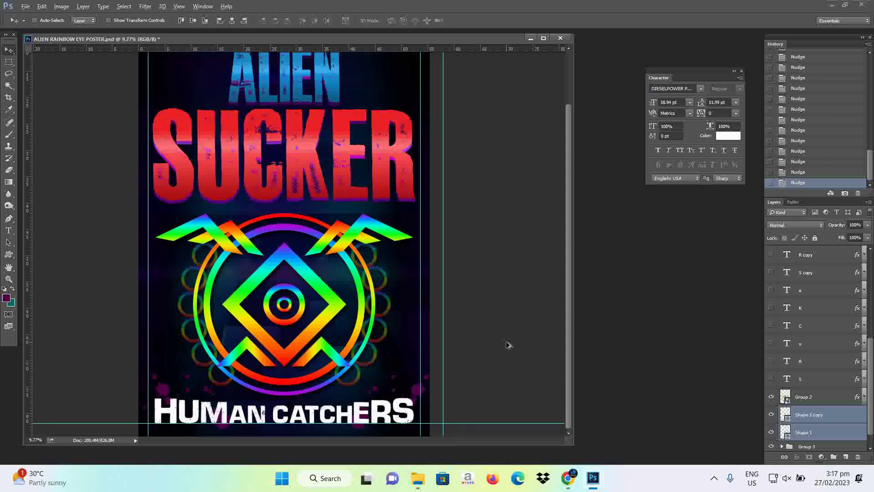
click(465, 391)
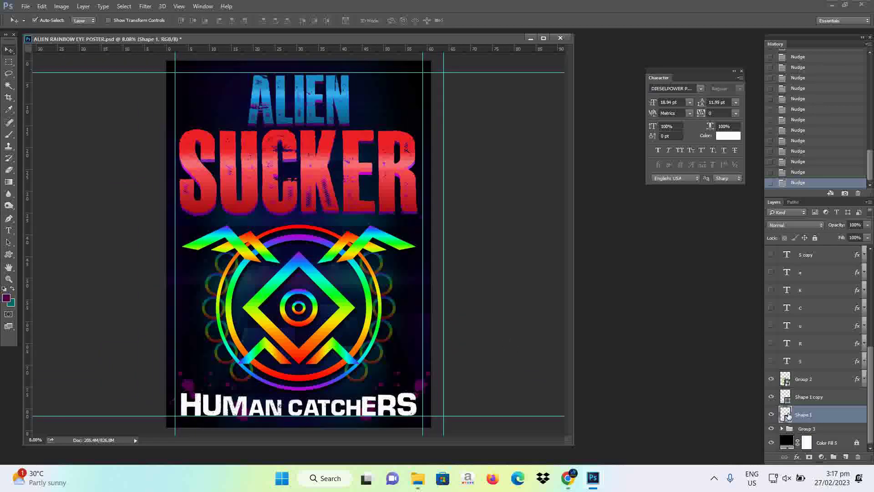
Recolour both splatter shapes to the same dark brown-orange fill.
double_click(786, 414)
click(730, 362)
drag(733, 362, 735, 380)
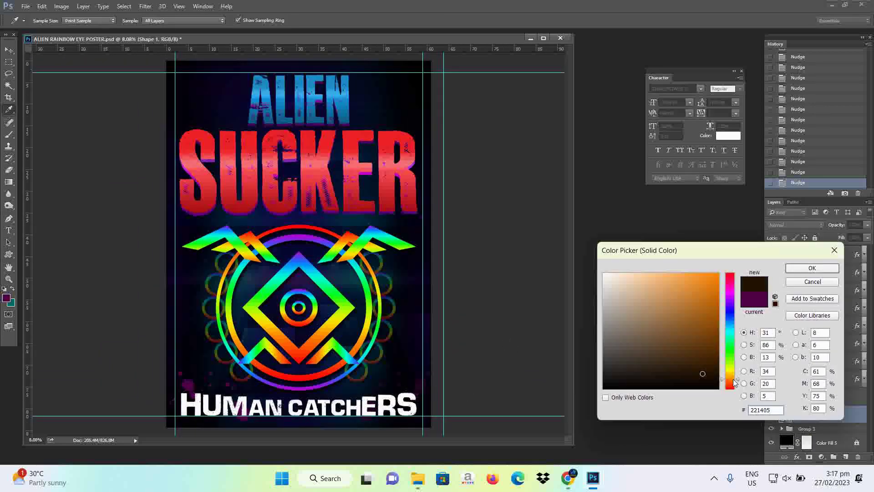
drag(716, 347, 715, 359)
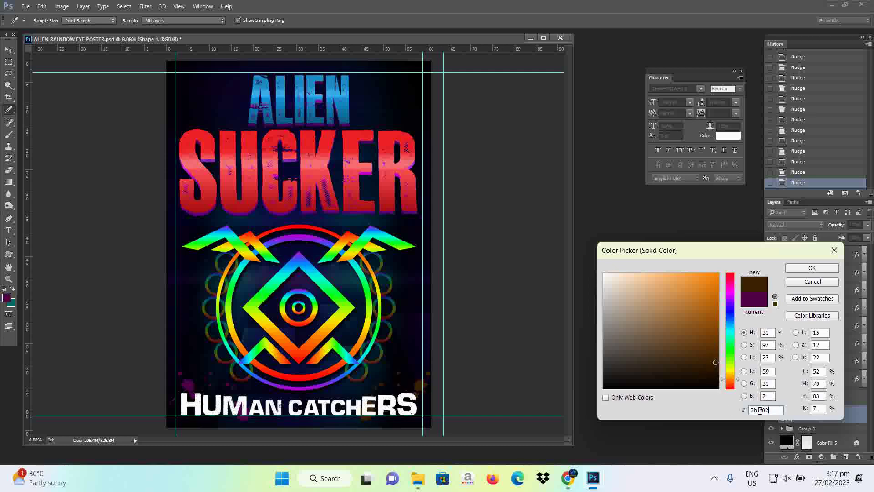
key(Return)
double_click(786, 396)
key(ctrl+v)
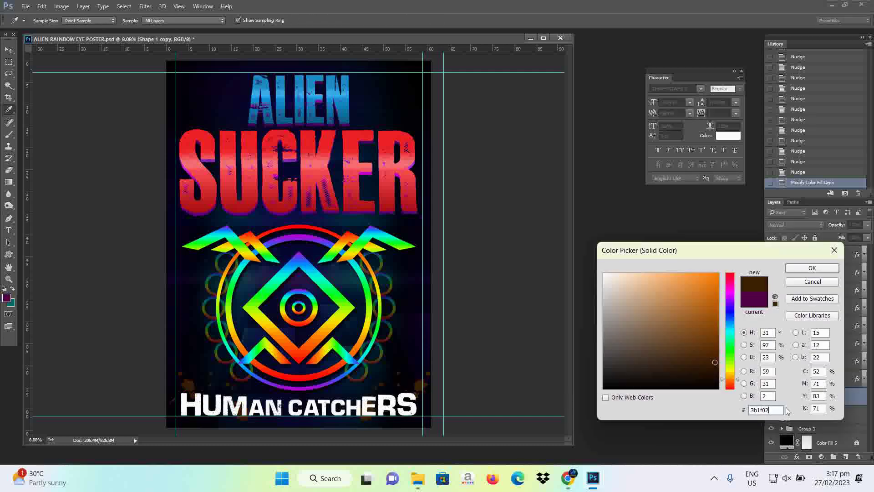
key(Return)
Draw a picket-fence custom shape at the poster's top-left.
key(u)
click(356, 20)
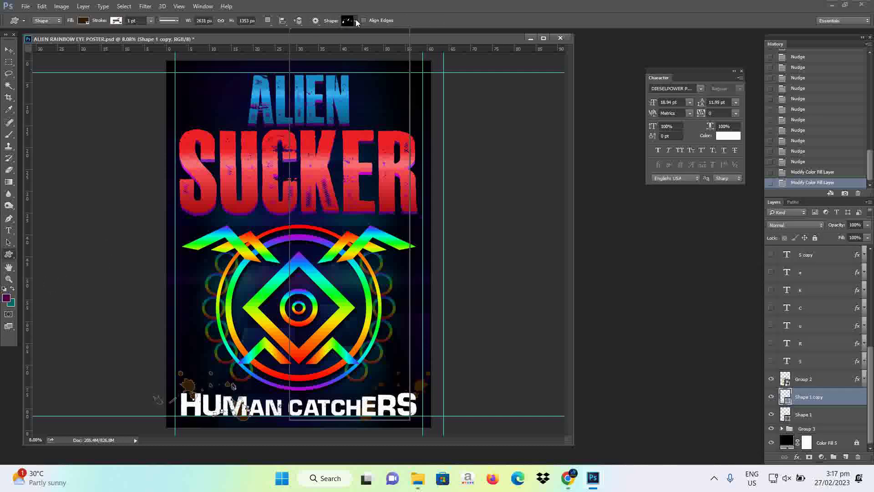
scroll(345, 294, down, 1)
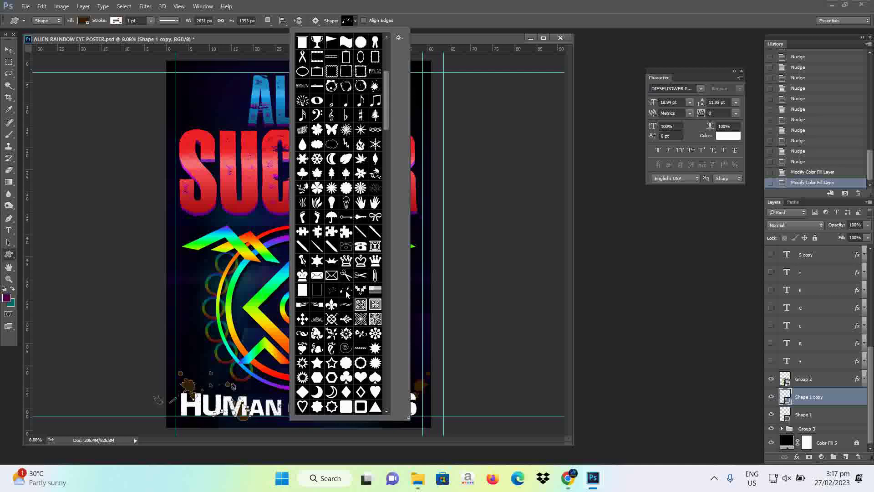
scroll(346, 294, down, 2)
scroll(347, 296, down, 2)
scroll(348, 300, down, 4)
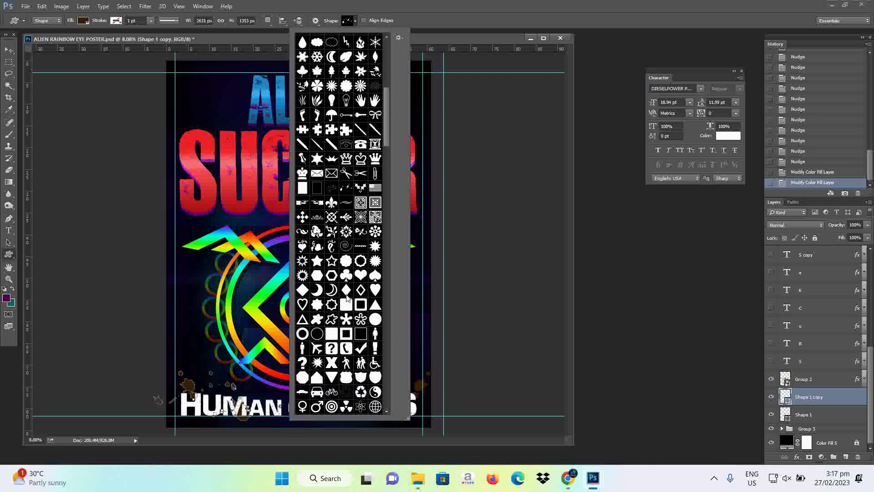
scroll(352, 304, down, 3)
scroll(355, 310, down, 3)
scroll(357, 313, down, 3)
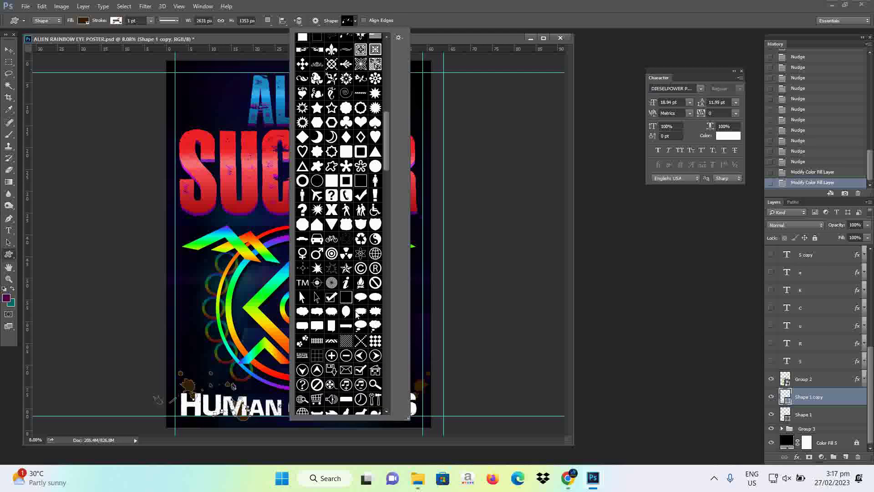
scroll(357, 313, down, 1)
scroll(357, 314, down, 3)
scroll(358, 315, down, 1)
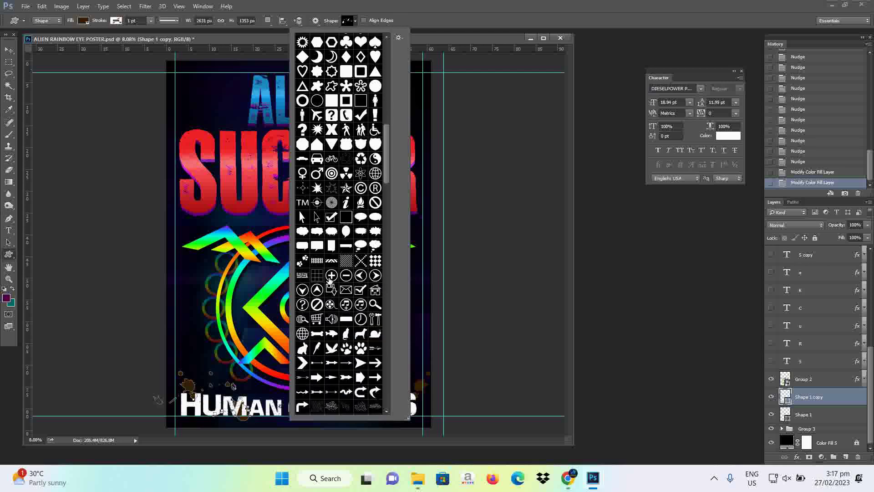
click(317, 260)
drag(187, 81, 322, 153)
Undo the fence and draw the wavy line custom shape across the top-left instead.
key(ctrl+z)
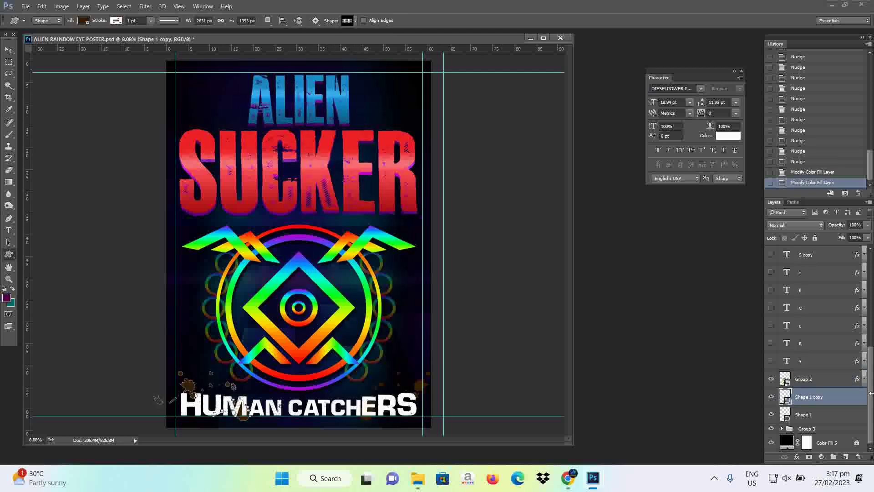
click(355, 20)
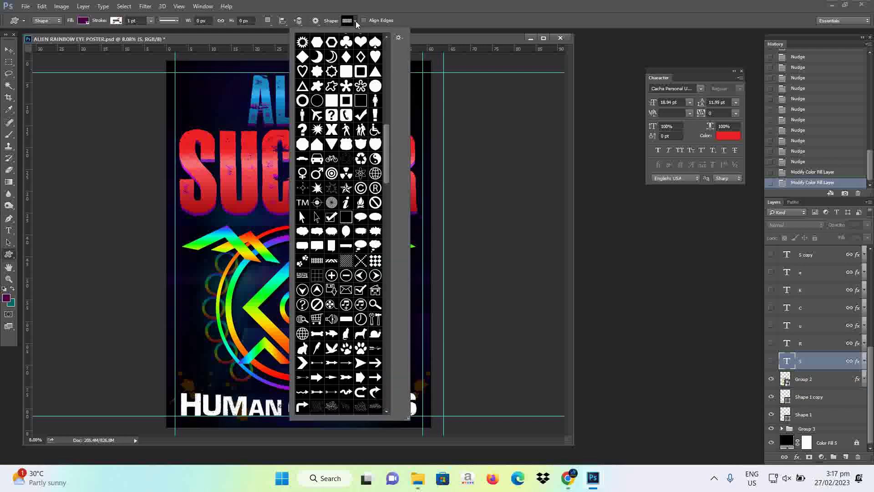
scroll(322, 336, down, 1)
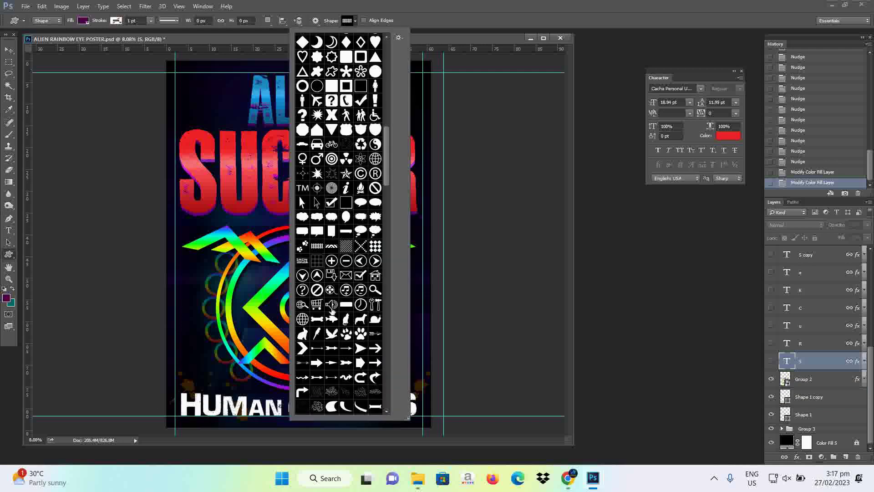
scroll(330, 319, down, 2)
double_click(346, 371)
drag(191, 87, 288, 155)
Move the wavy shape just above the background and fill it dark purple #51004a.
key(v)
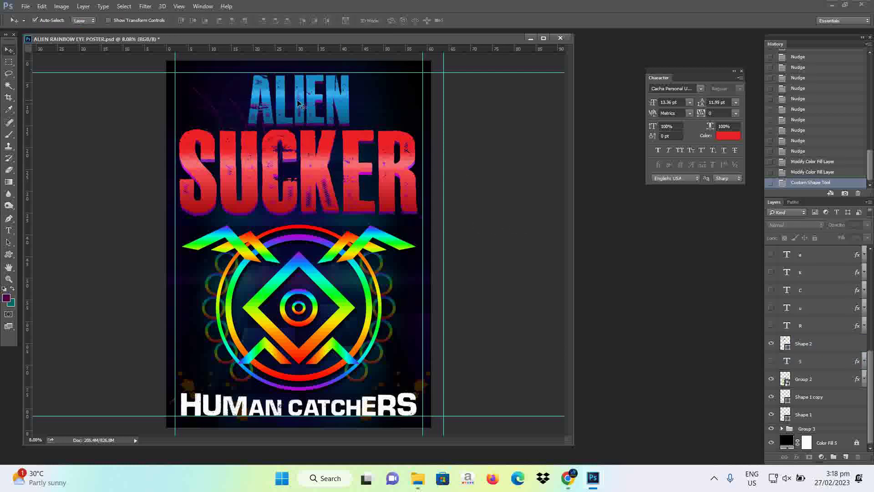
drag(237, 109, 223, 107)
key(ctrl+shift+bracketleft)
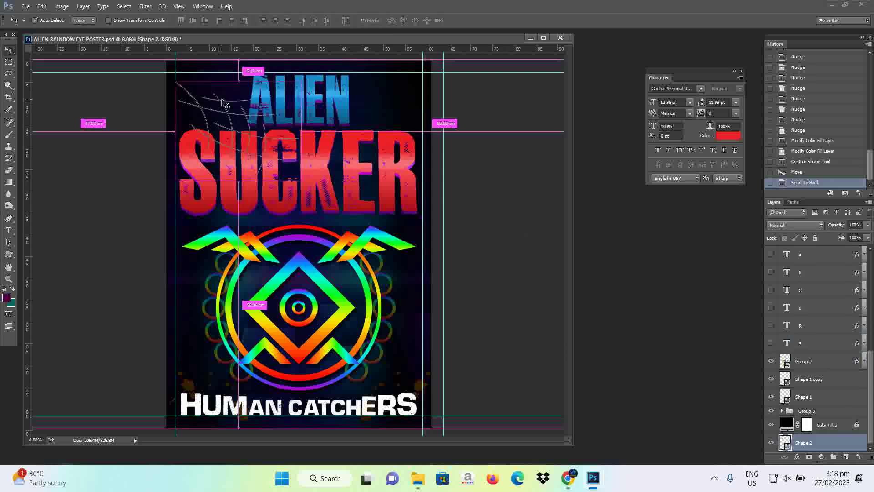
key(ctrl+bracketright)
key(ctrl+bracketright)
double_click(782, 415)
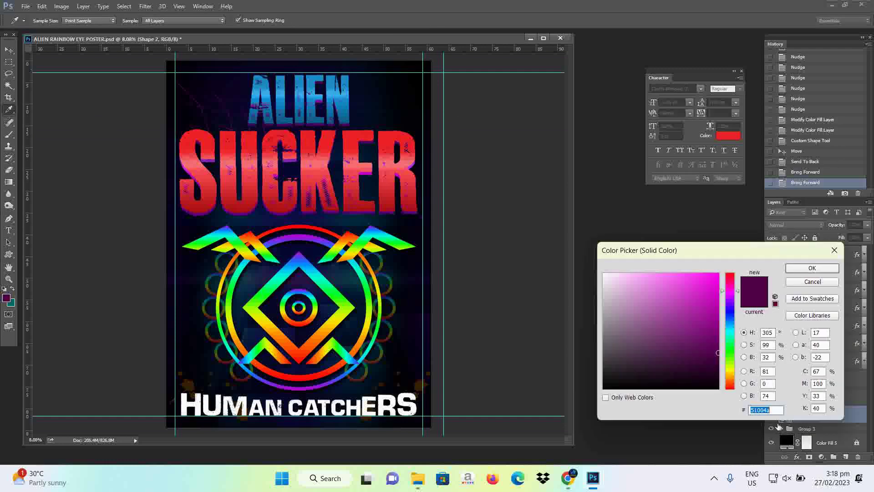
key(Return)
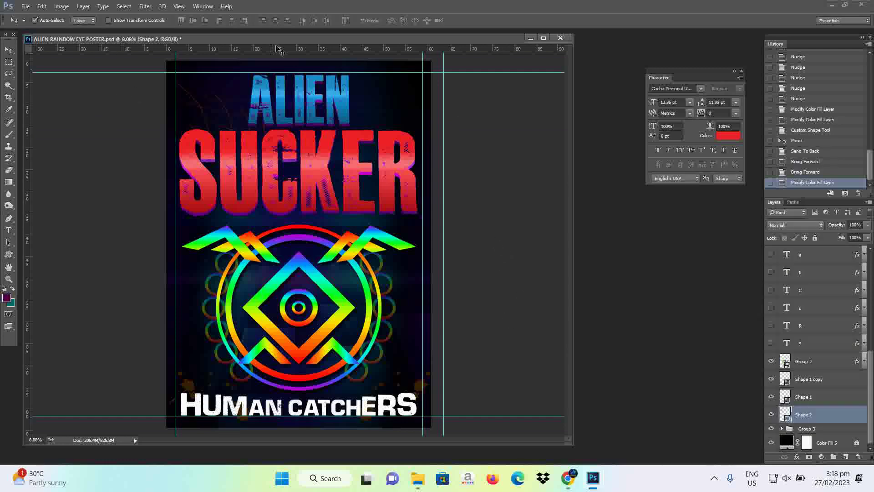
Browse the custom shape list for a new shape.
key(u)
click(355, 20)
scroll(395, 323, down, 2)
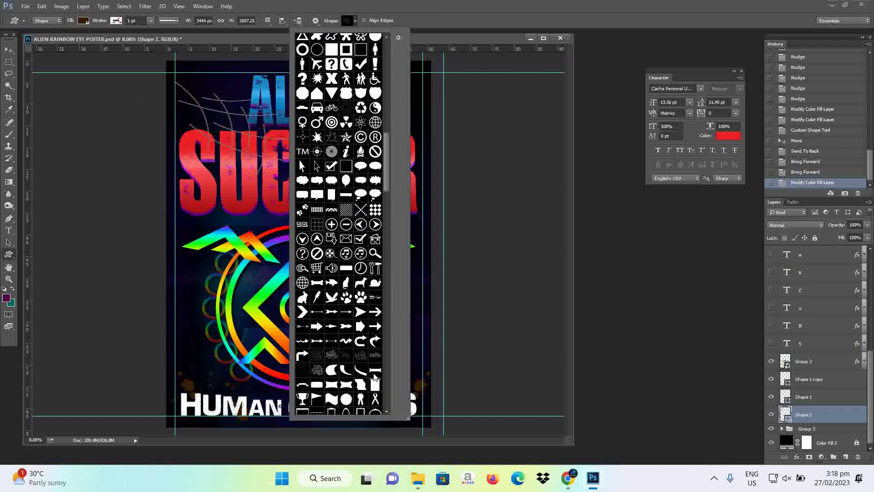
scroll(389, 337, down, 2)
scroll(384, 355, down, 2)
scroll(380, 370, down, 1)
scroll(381, 359, down, 4)
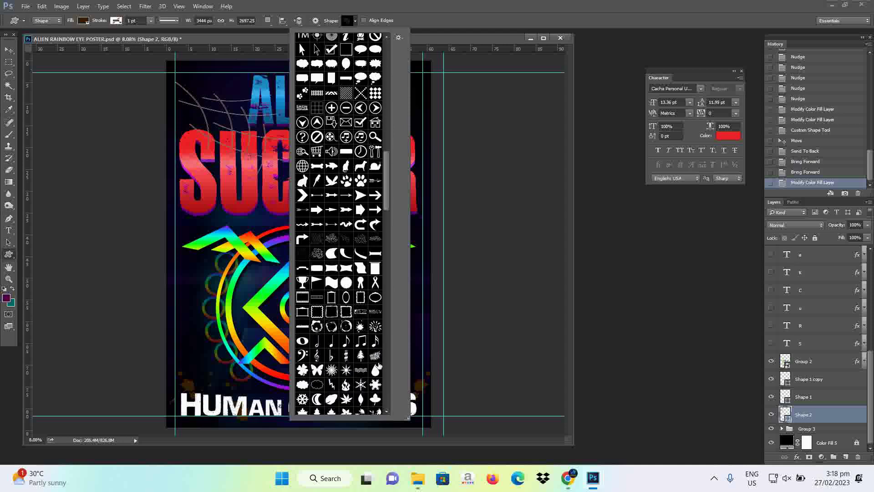
scroll(383, 346, down, 4)
scroll(386, 330, down, 4)
scroll(388, 314, down, 4)
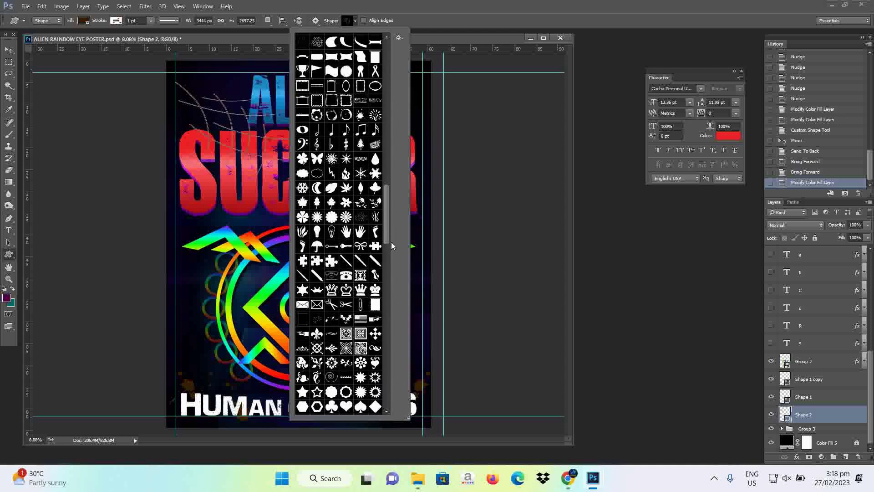
scroll(389, 228, down, 10)
scroll(395, 273, down, 10)
scroll(397, 294, down, 10)
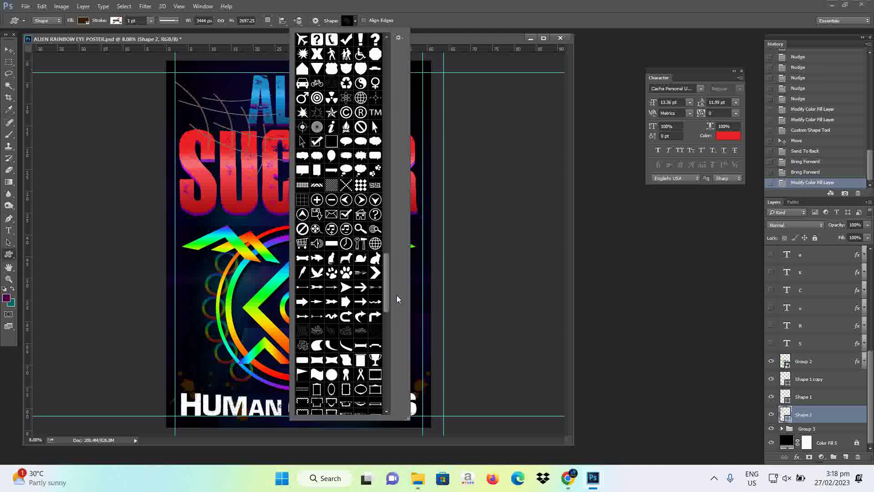
scroll(397, 297, down, 2)
scroll(397, 299, down, 2)
scroll(398, 303, down, 1)
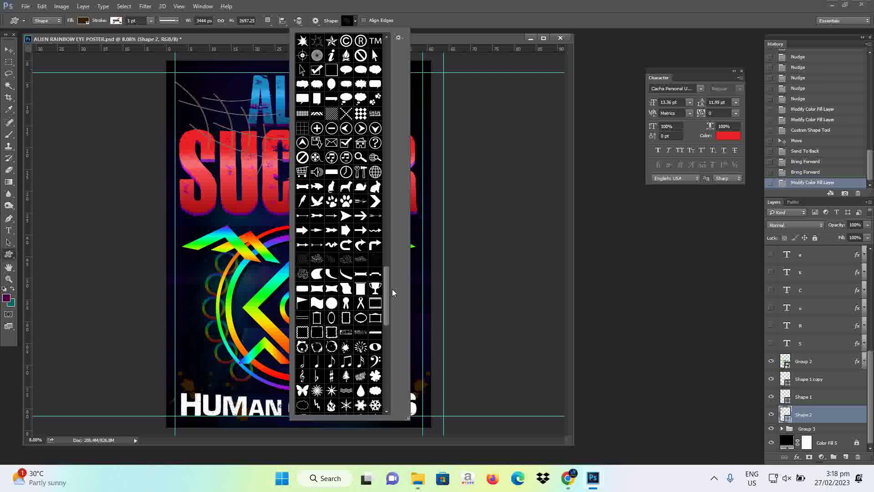
mouse_move(392, 288)
mouse_down()
mouse_move(397, 385)
mouse_move(429, 314)
mouse_up()
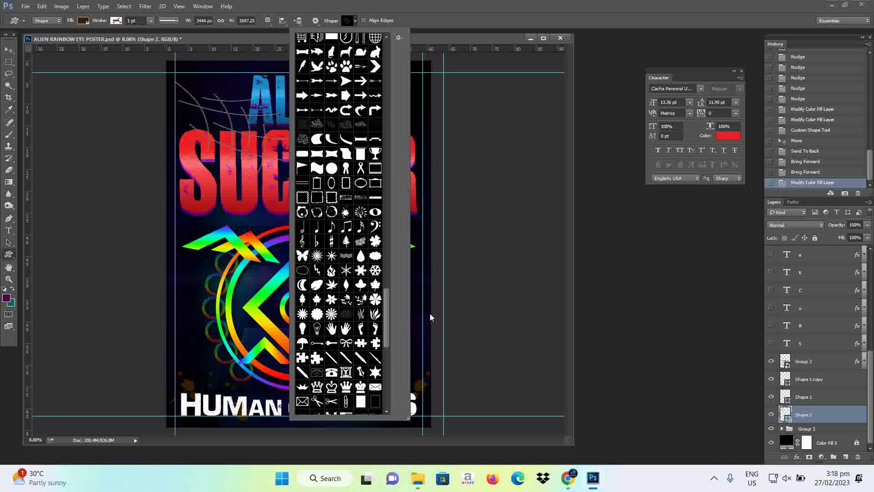
scroll(407, 248, up, 4)
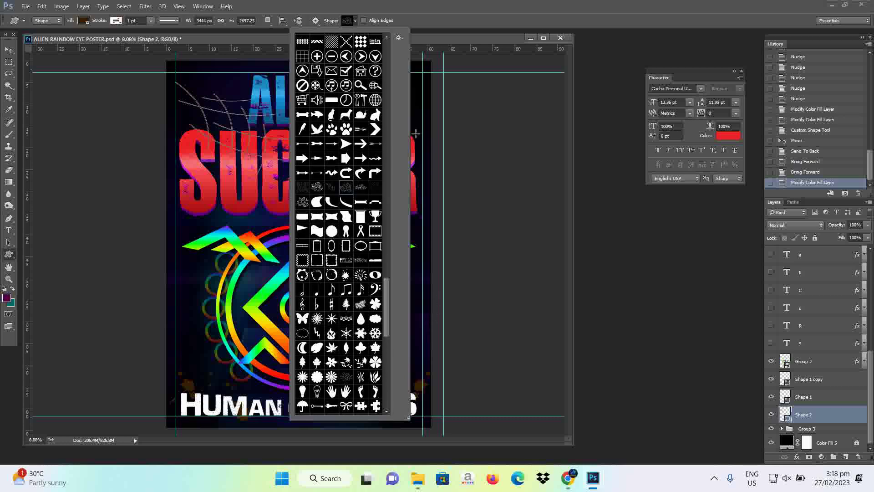
Draw a test custom shape beside the poster, then delete it.
drag(416, 133, 556, 234)
key(v)
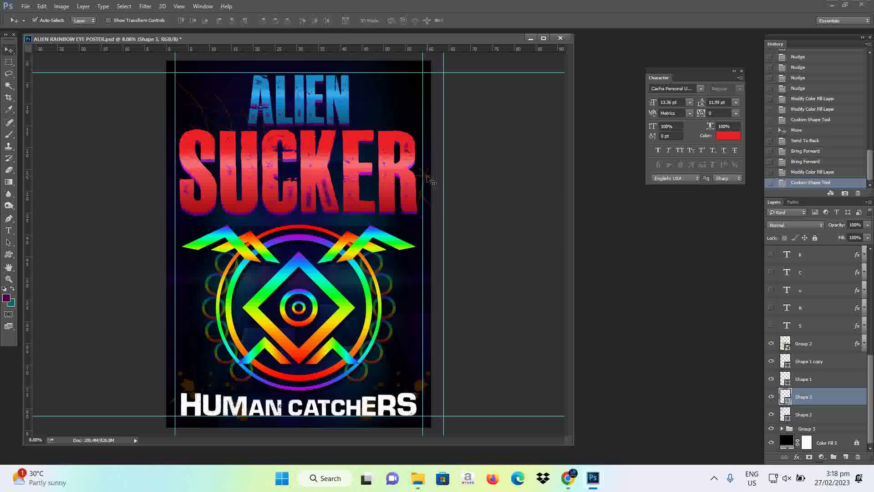
drag(428, 179, 364, 110)
key(Delete)
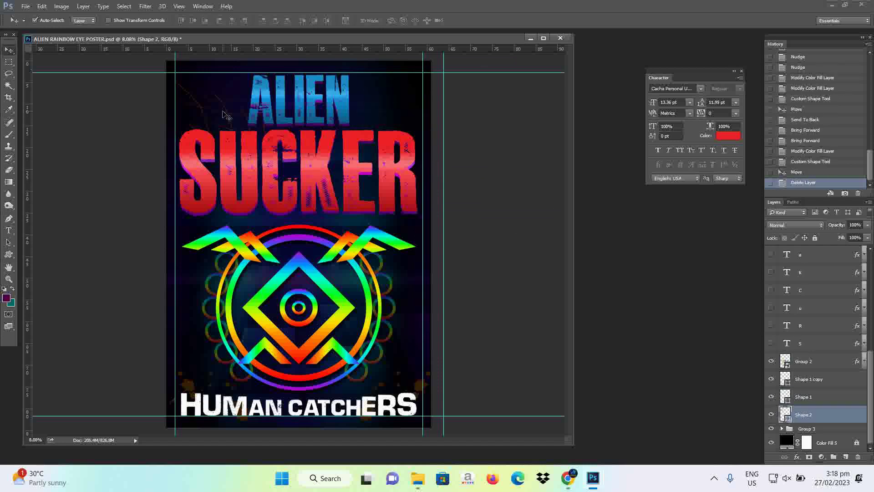
Alt-drag the wavy shape to create a Shape 2 copy.
click(236, 136)
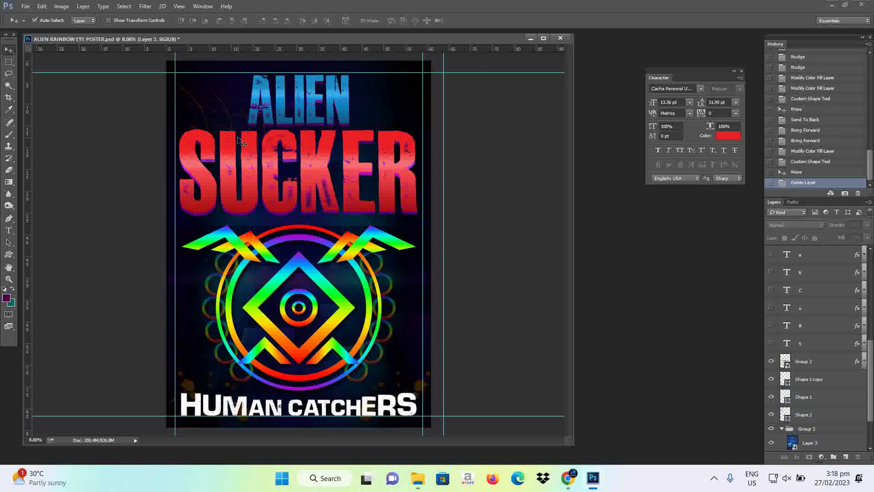
drag(190, 94, 476, 276)
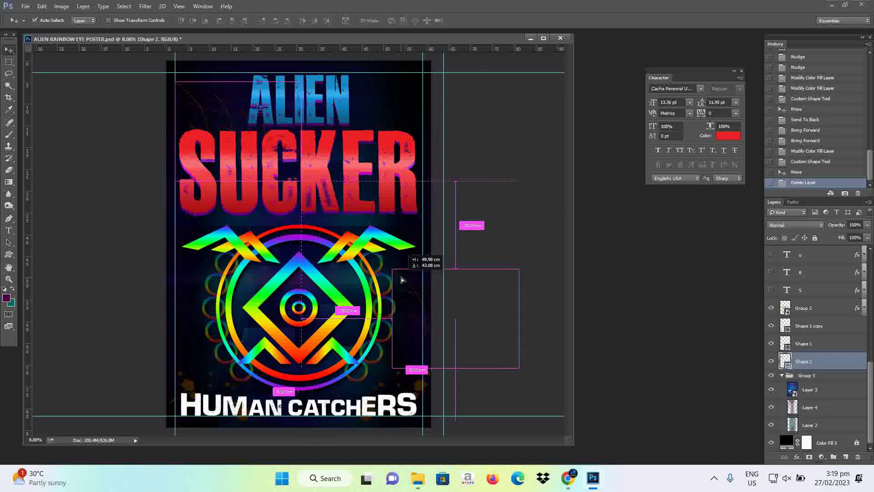
click(525, 321)
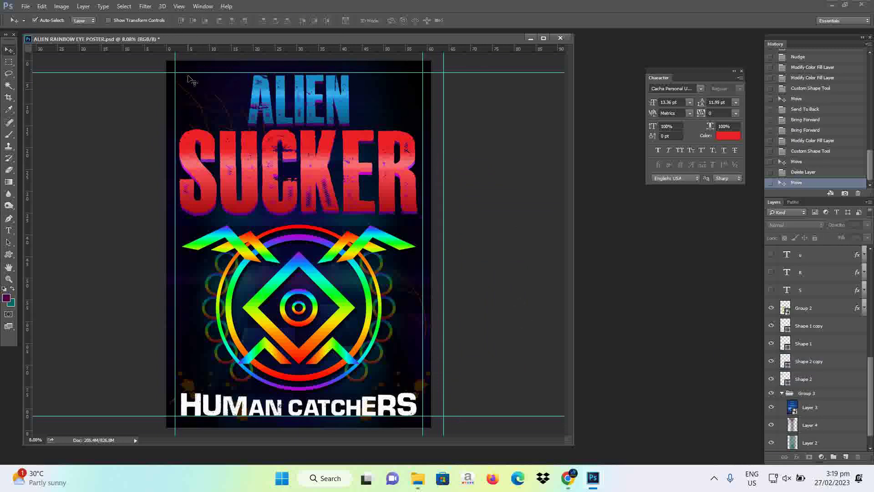
Clear all guides, undo that, and return to the custom shape picker.
click(178, 6)
click(195, 267)
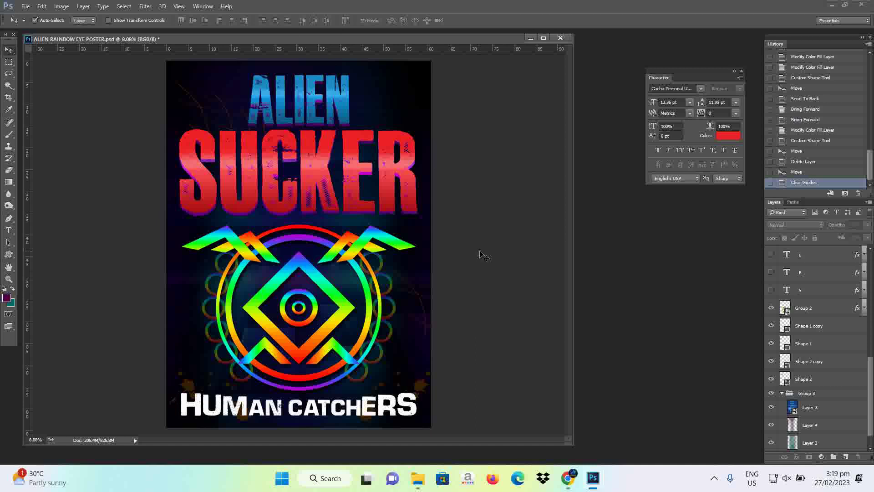
key(ctrl+z)
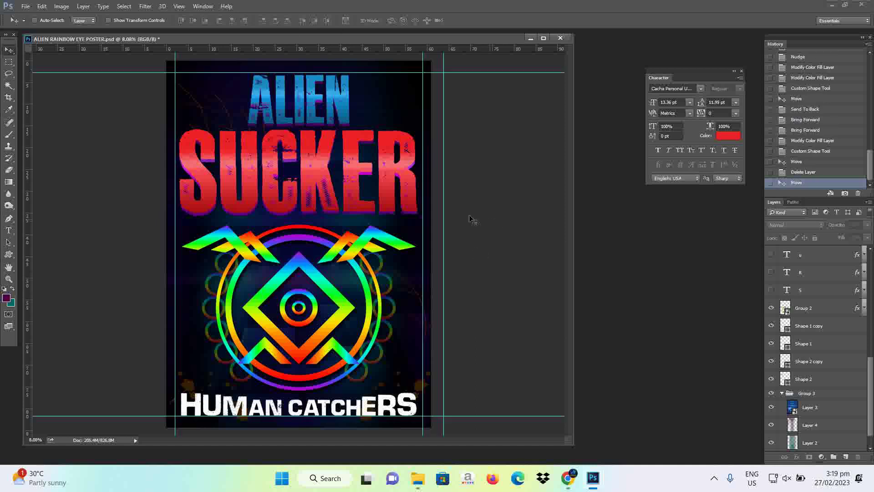
key(u)
click(355, 21)
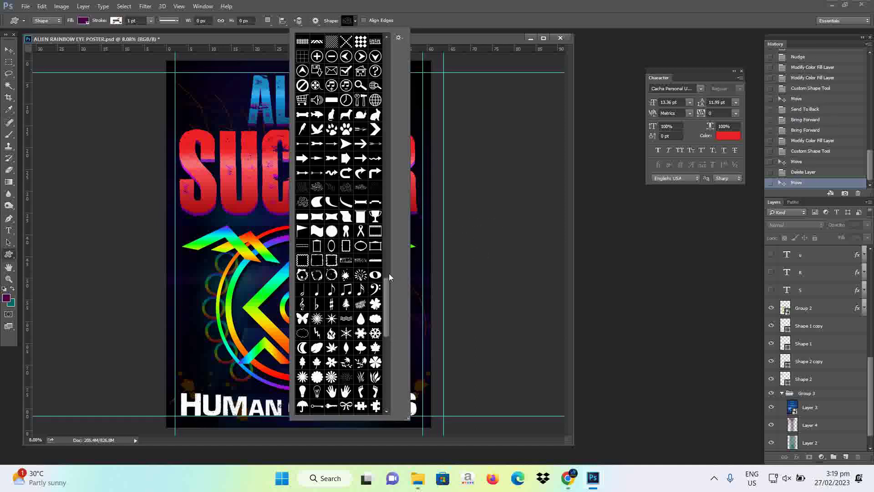
Draw a paint splat and place it behind the lettering at the poster's top right.
click(423, 116)
drag(422, 114, 474, 177)
key(v)
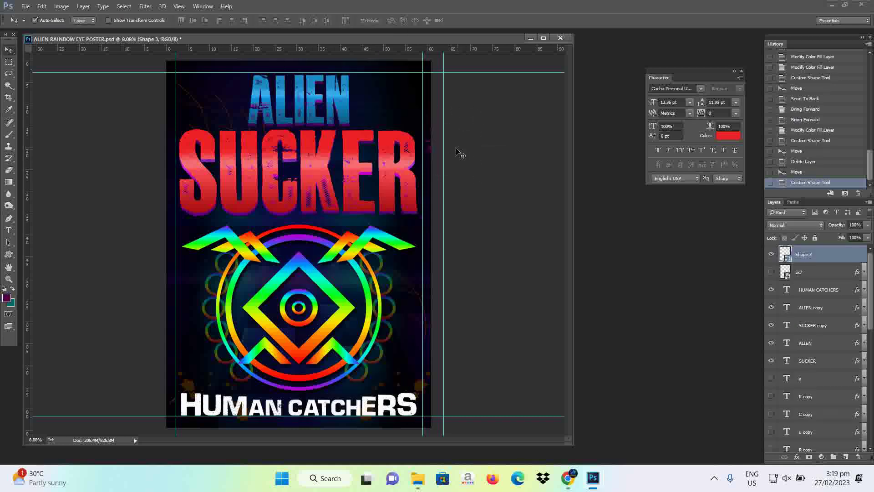
drag(430, 150, 370, 119)
key(ctrl+shift+bracketleft)
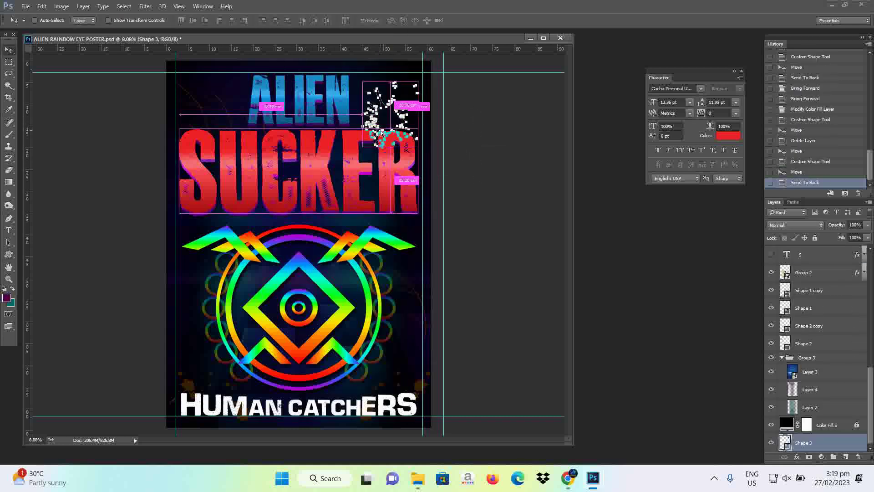
key(ctrl+bracketright)
key(ctrl+bracketright)
key(ctrl+bracketright)
key(ctrl+bracketright)
key(ctrl+bracketright)
key(ctrl+bracketright)
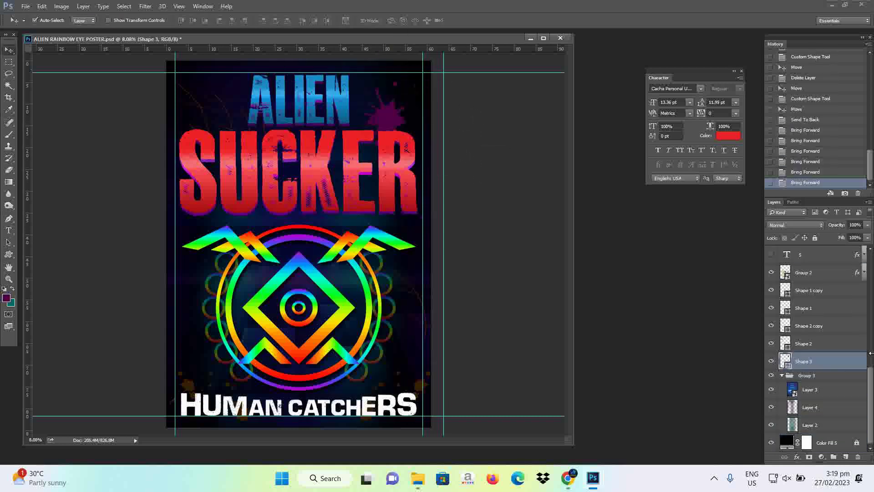
Lock and collapse Group 3, keeping the splat layer Shape 3 selected.
click(830, 379)
click(814, 237)
click(781, 375)
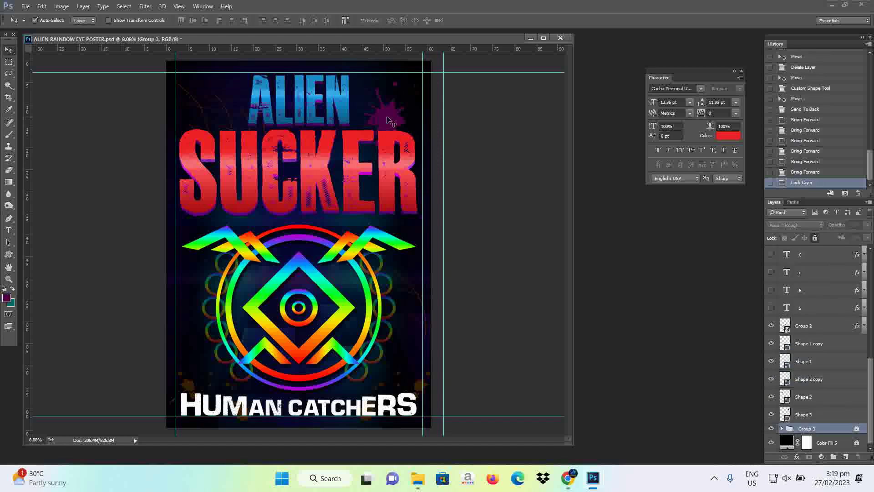
click(804, 414)
Fill the splat dark brown #2d1802.
double_click(785, 414)
click(730, 379)
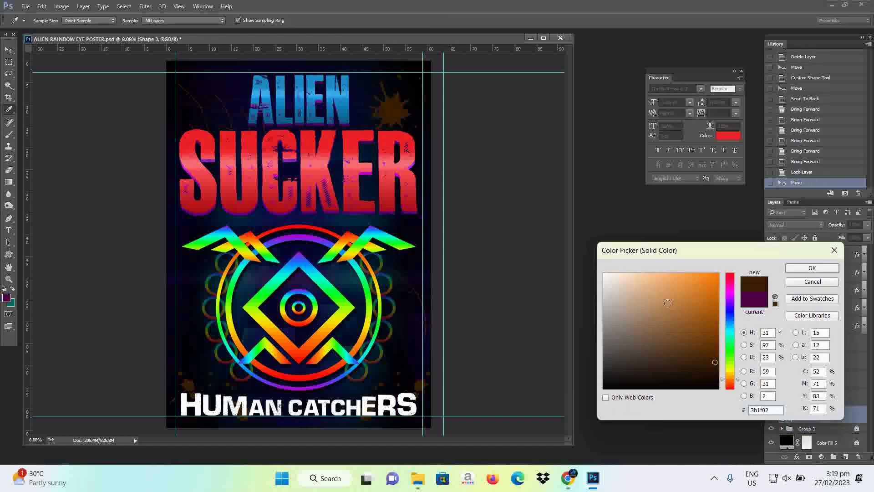
click(713, 369)
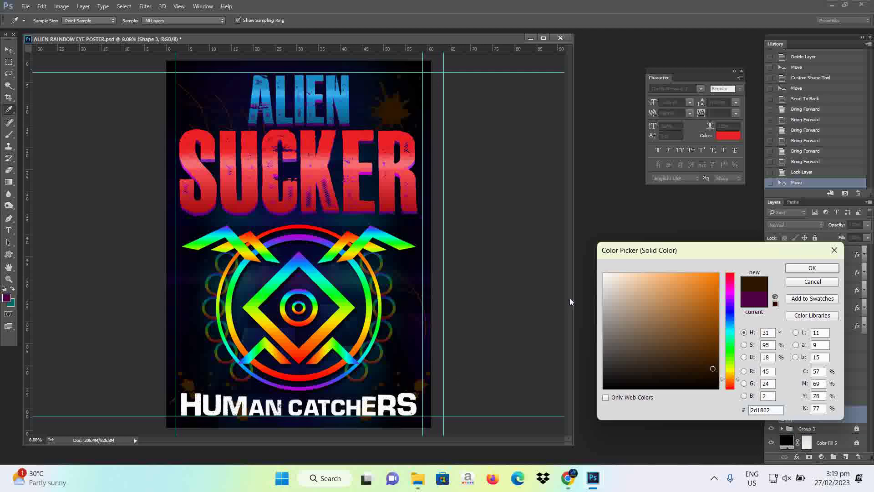
key(Return)
Alt-drag a Shape 3 copy of the splat near the title's top right.
key(v)
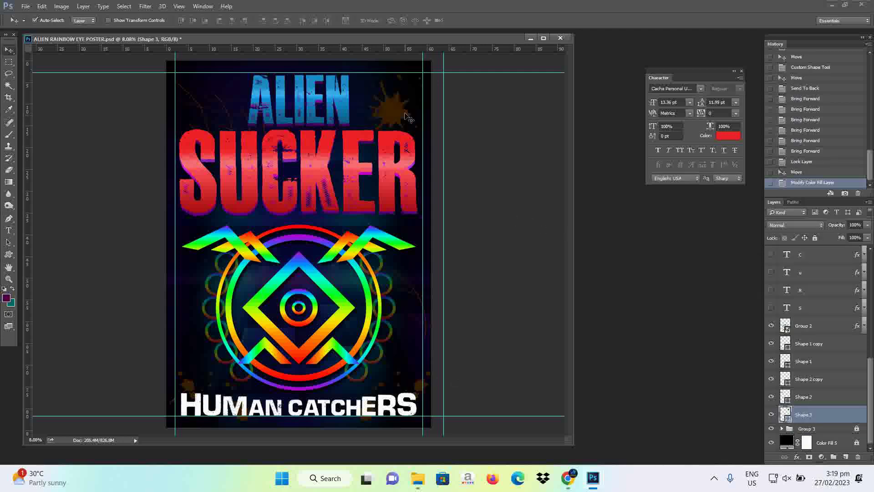
mouse_move(402, 116)
mouse_down()
mouse_move(407, 99)
mouse_move(156, 275)
mouse_up()
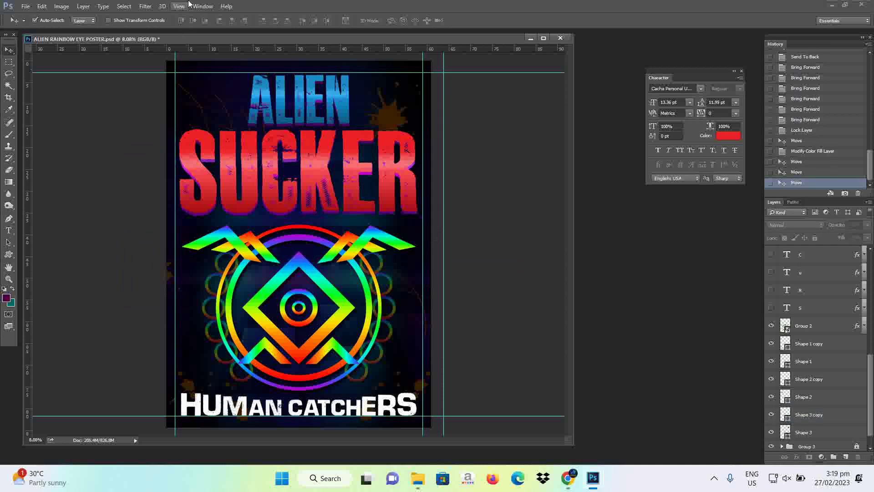
click(396, 245)
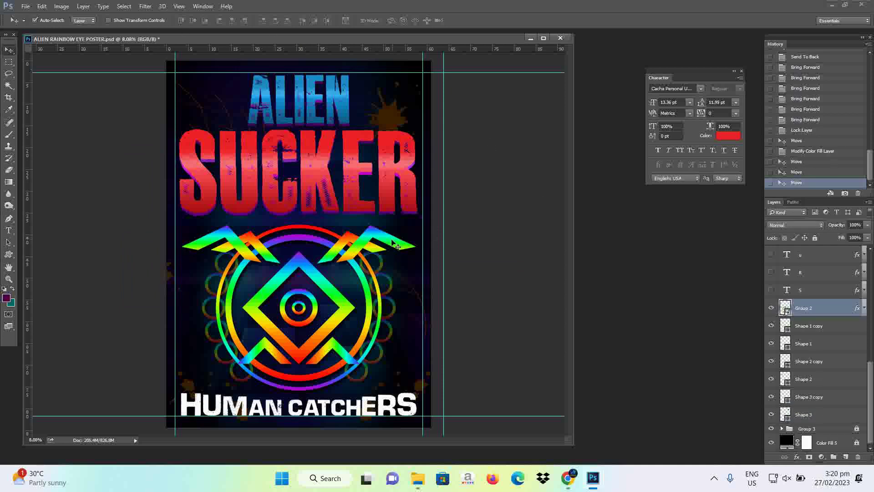
double_click(854, 313)
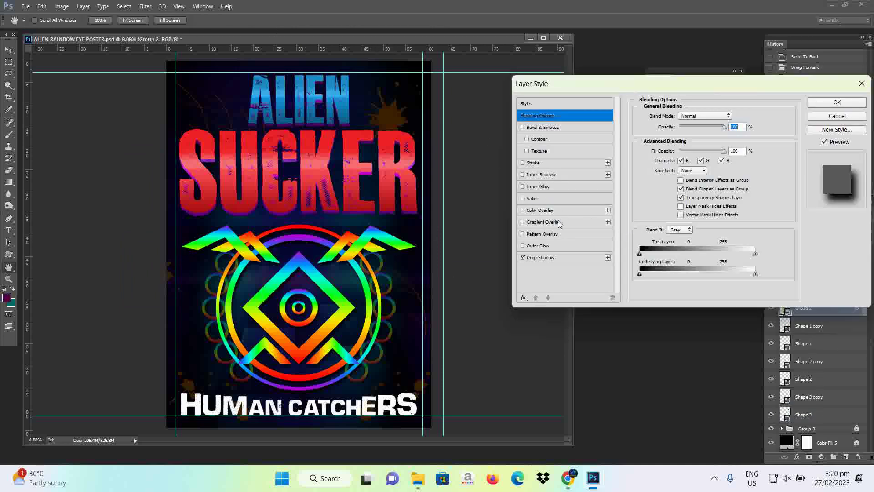
click(556, 246)
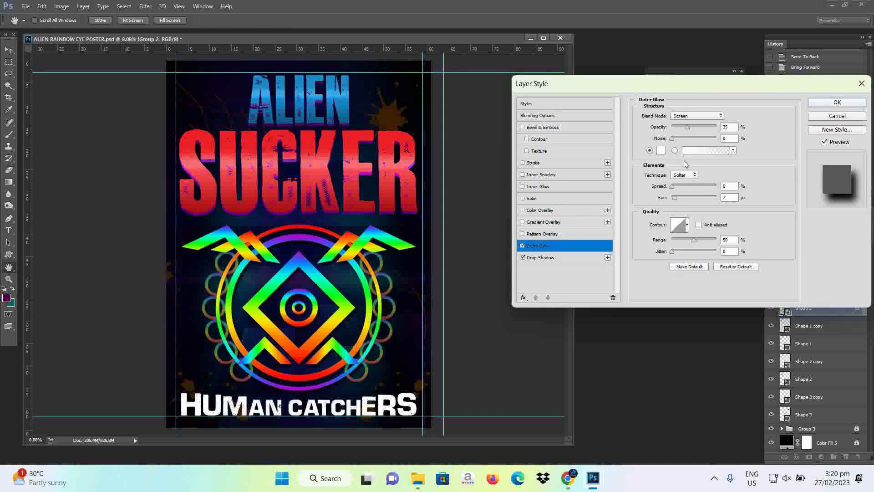
mouse_move(675, 197)
mouse_down()
mouse_move(686, 187)
mouse_move(693, 197)
mouse_move(671, 186)
mouse_up()
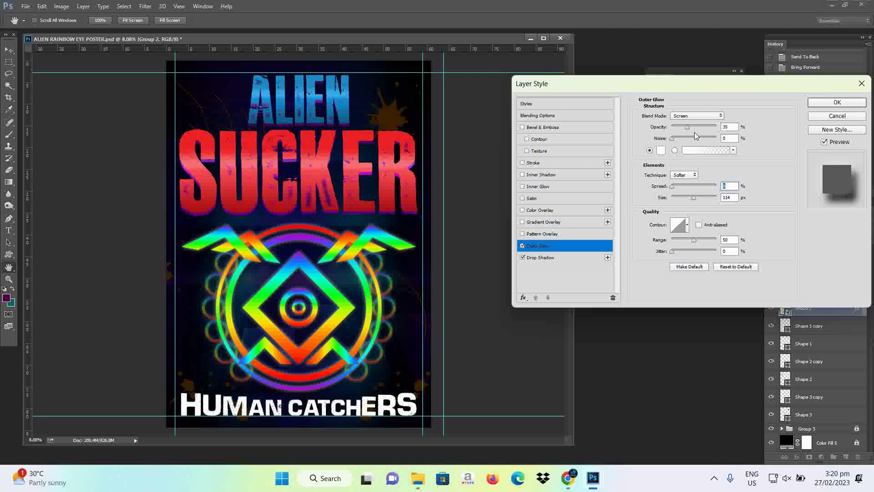
drag(695, 132, 688, 131)
click(825, 115)
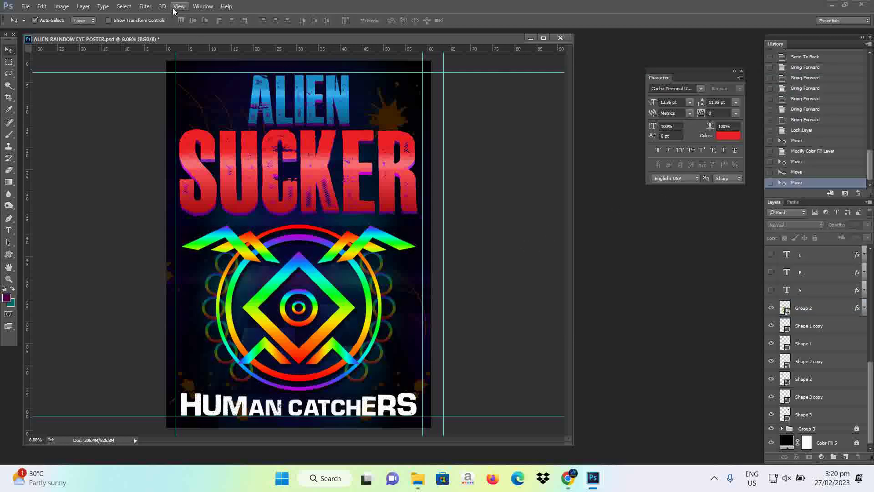
Duplicate the HUMAN CATCHERS layer and give it a dark red Color Overlay.
click(173, 7)
click(191, 268)
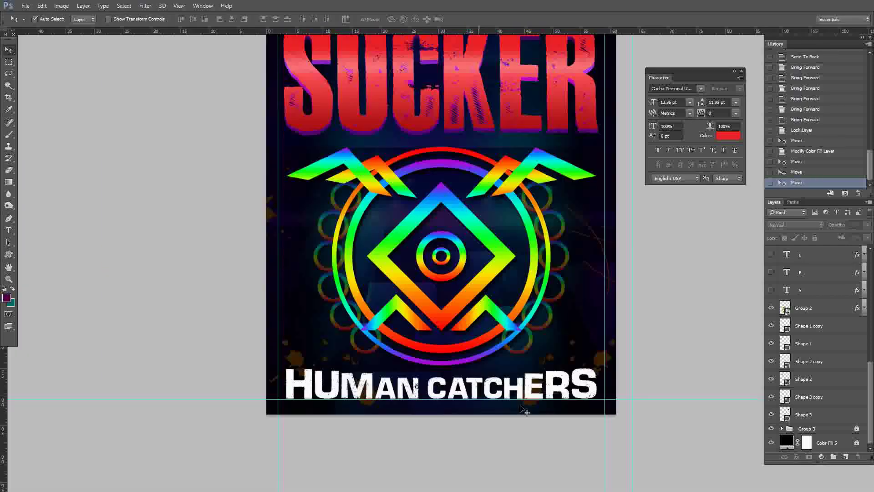
scroll(572, 379, up, 1)
click(568, 353)
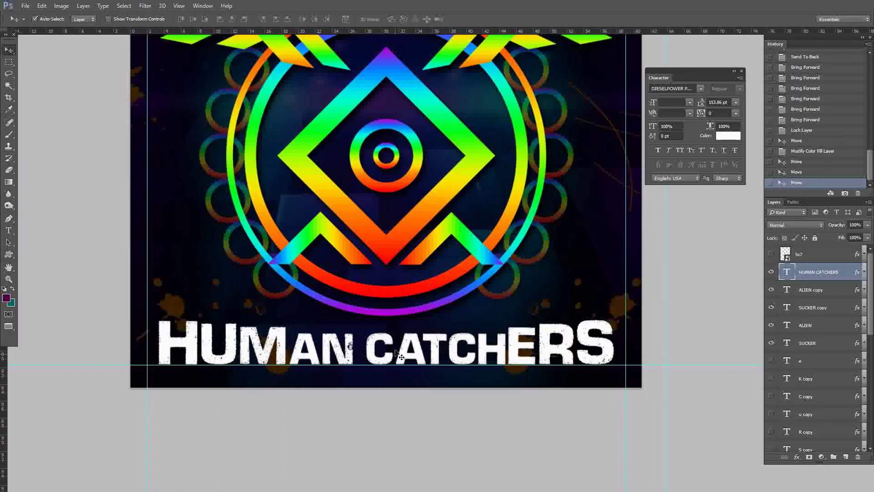
drag(811, 272, 845, 457)
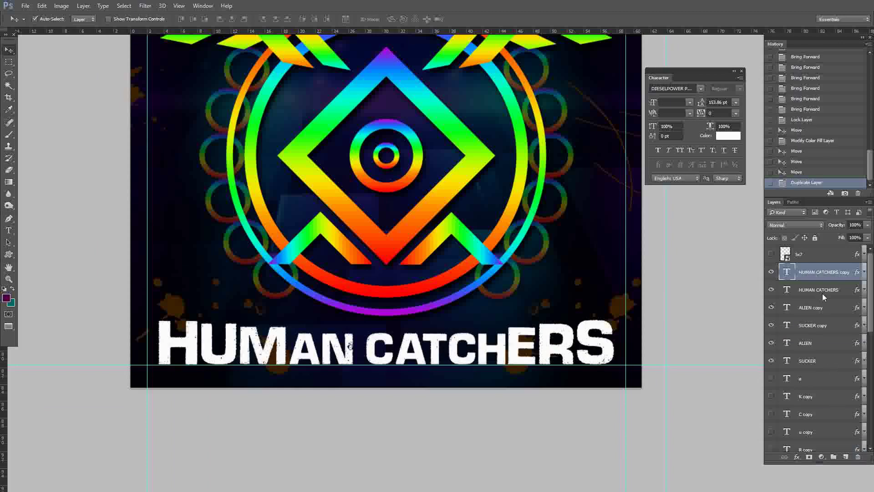
double_click(851, 298)
click(540, 210)
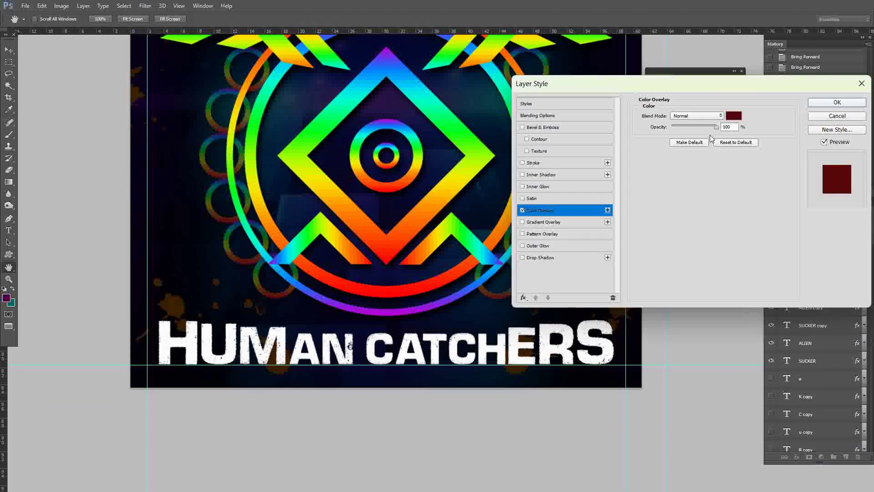
key(Return)
Offset the layers: red text two nudges down, white text one nudge up.
key(Down)
key(Down)
key(Down)
key(Down)
key(Down)
key(Down)
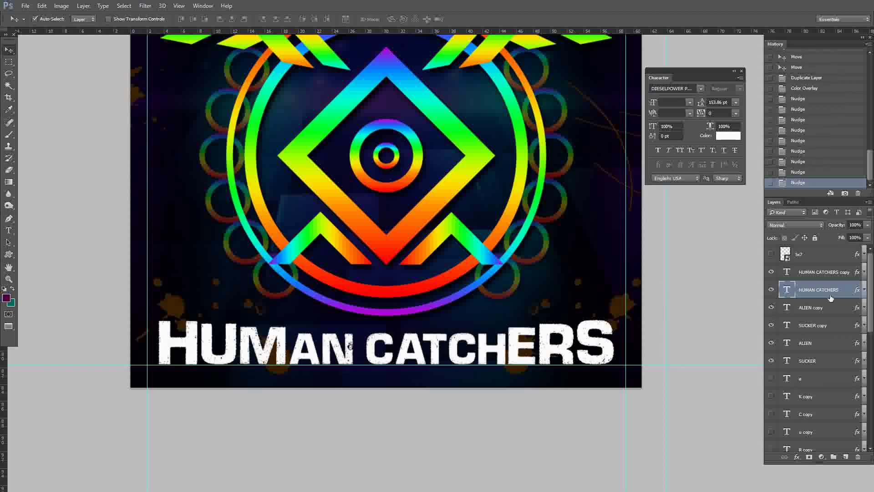
key(Down)
key(Down)
key(Down)
click(823, 275)
key(Up)
key(Up)
key(Up)
key(Up)
key(Up)
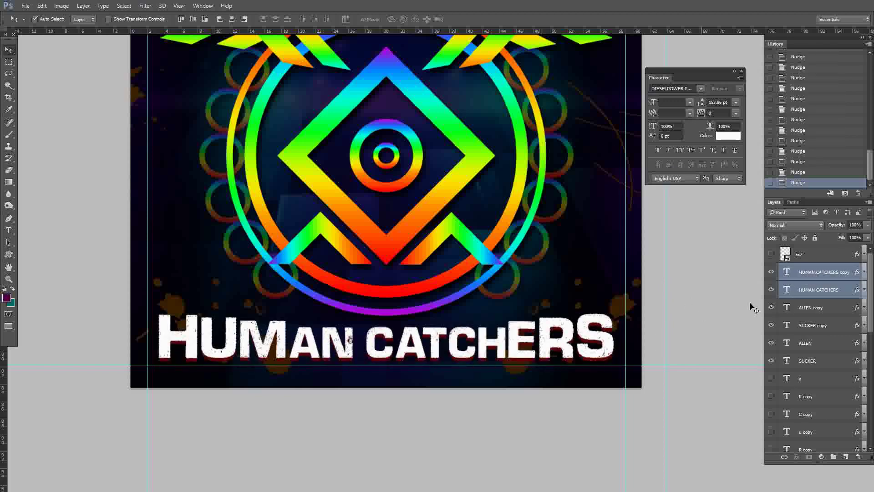
Select both HUMAN CATCHERS layers, zoom out, and select the whole canvas.
click(813, 296)
key(alt+bracketright)
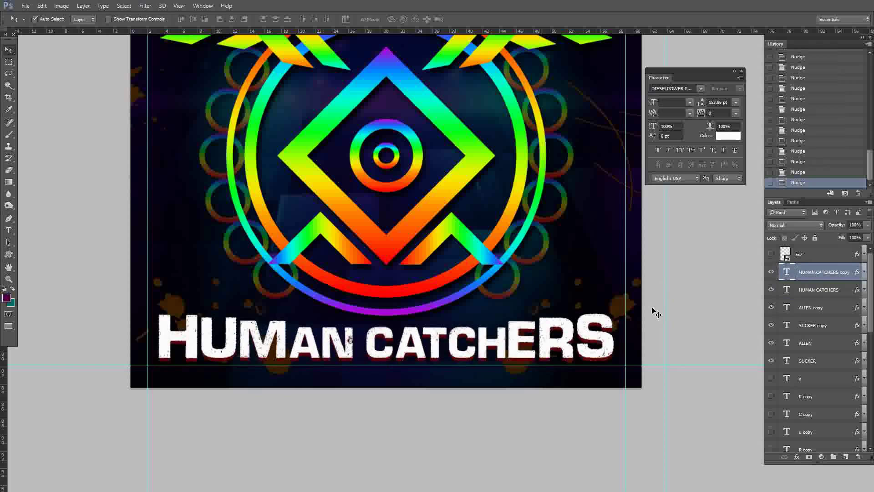
key(shift+alt+bracketleft)
key(ctrl+minus)
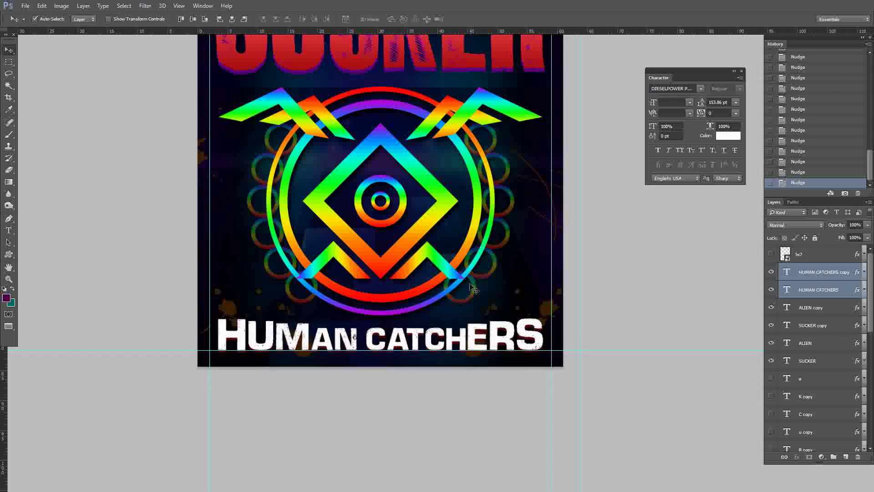
key(ctrl+minus)
key(ctrl+a)
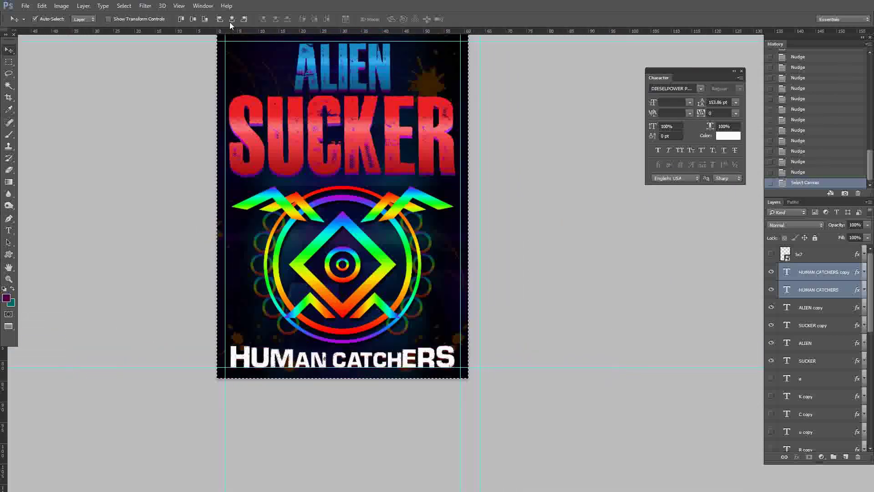
Centre both HUMAN CATCHERS layers horizontally on the poster and deselect.
click(232, 19)
key(ctrl+d)
scroll(560, 305, down, 2)
scroll(456, 325, up, 3)
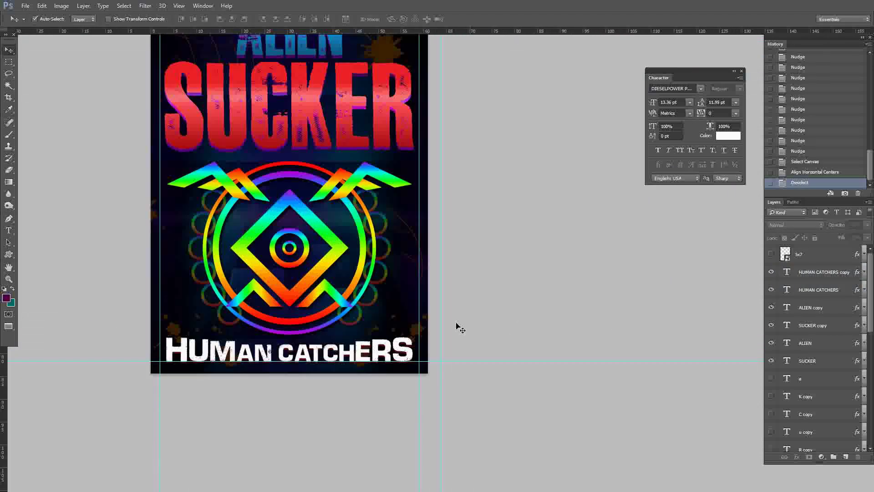
scroll(457, 325, up, 1)
scroll(815, 355, down, 5)
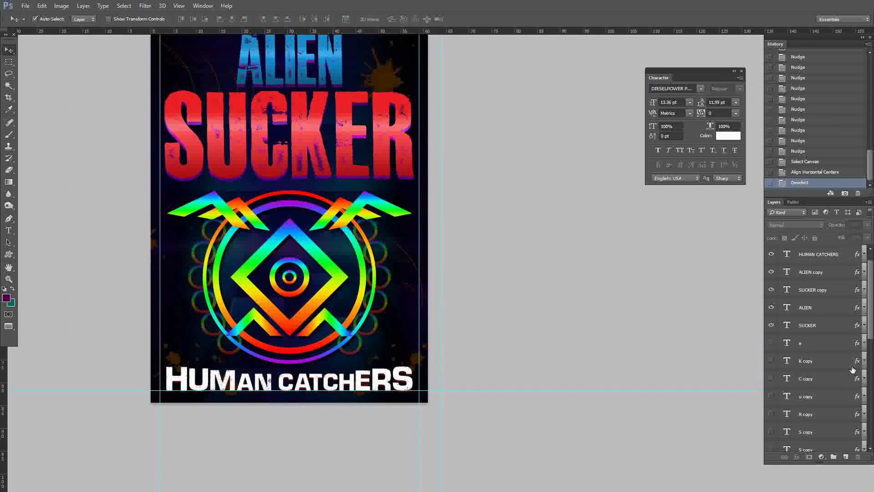
scroll(814, 364, down, 10)
Unlock Group 3, select Layer 4, and set the foreground to dark orange.
click(803, 428)
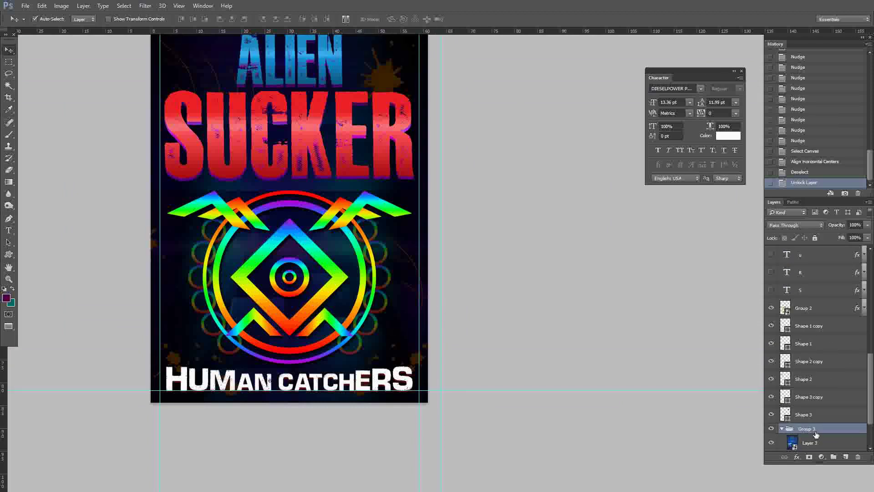
click(782, 428)
click(822, 412)
click(8, 299)
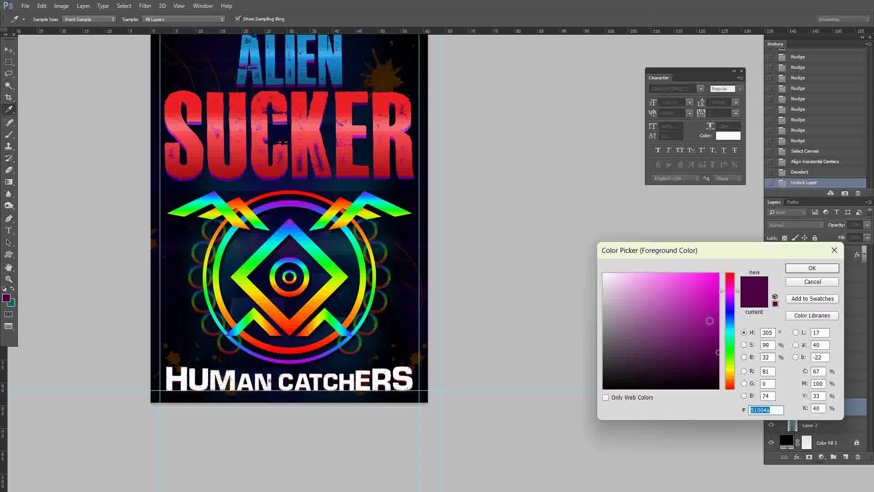
drag(729, 293, 729, 273)
click(713, 338)
drag(729, 371, 729, 380)
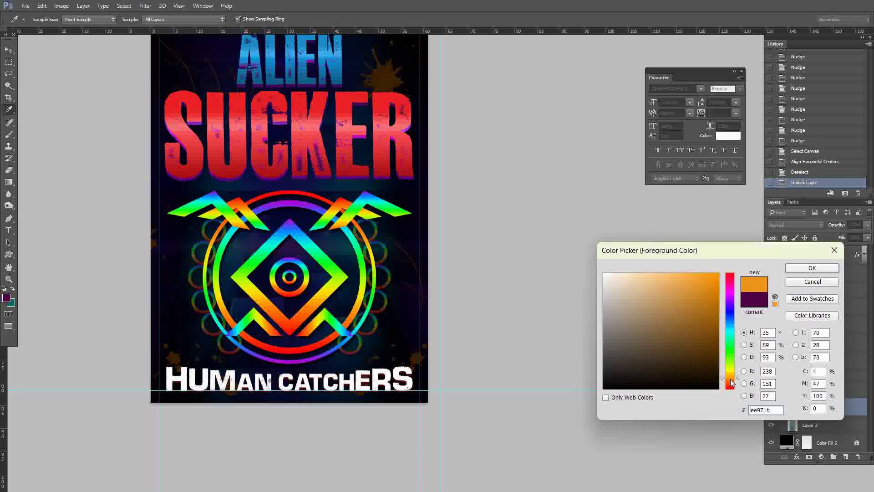
key(Return)
Dab a soft orange brush stroke on Layer 4, then undo it.
key(b)
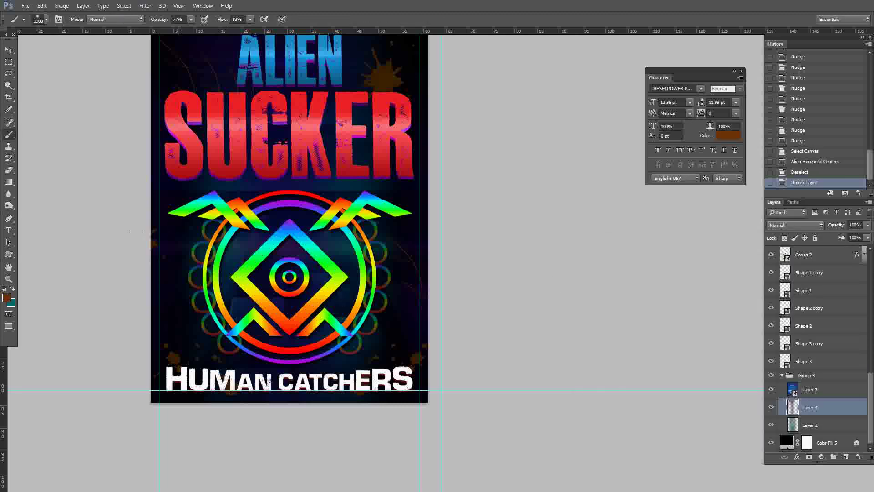
scroll(289, 228, up, 1)
scroll(289, 227, up, 1)
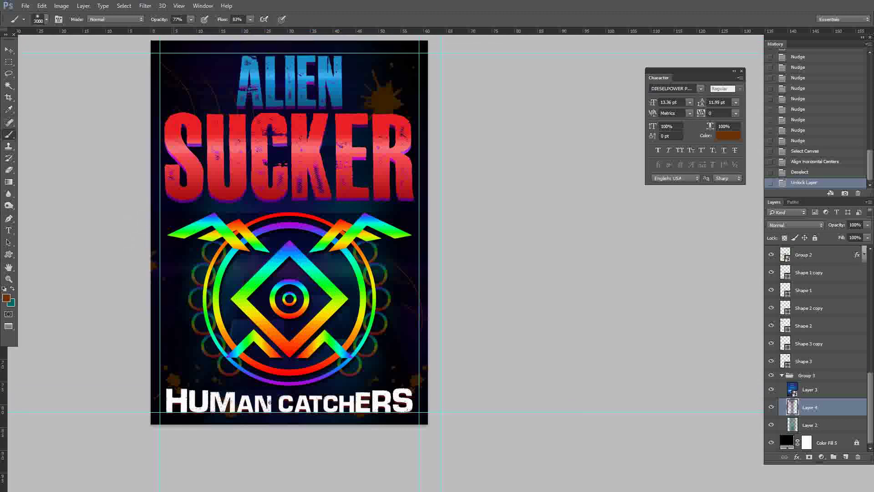
click(415, 256)
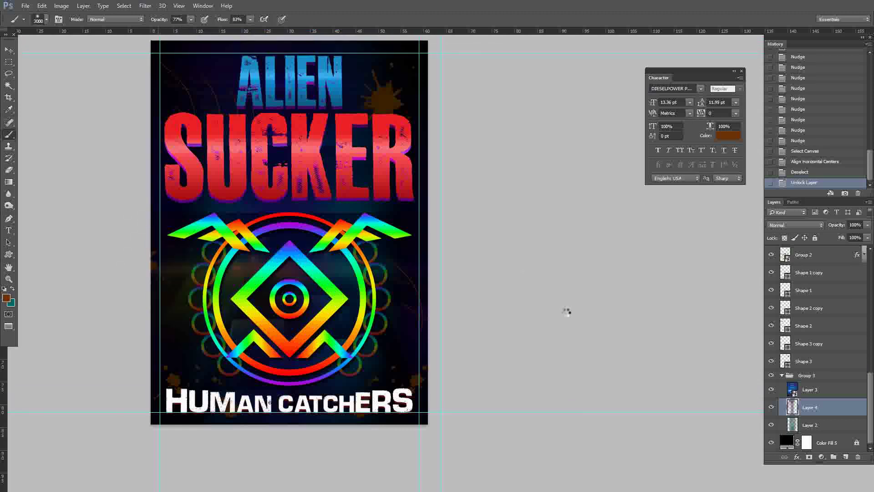
key(v)
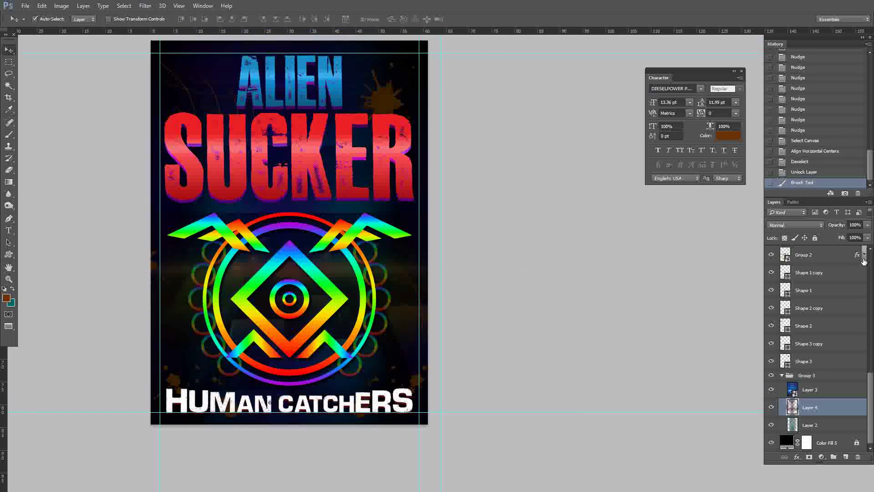
click(821, 174)
Add Layer 5 and paint a large soft orange glow at the left edge.
click(845, 457)
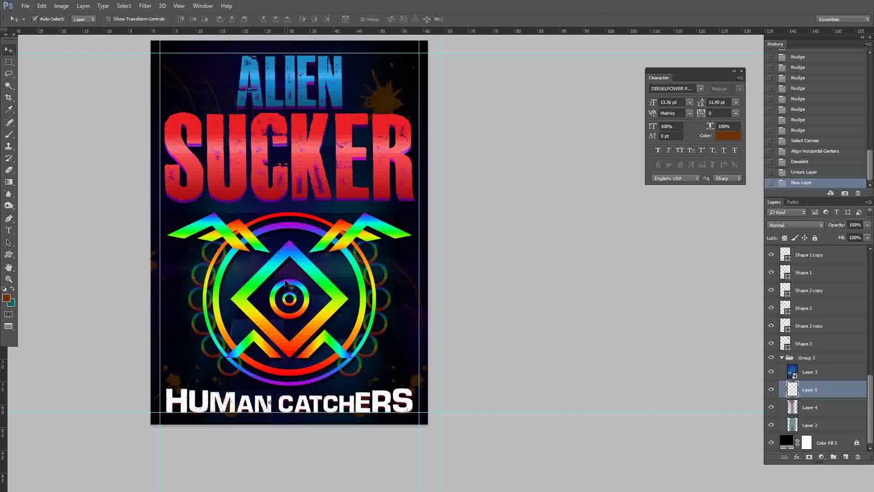
key(b)
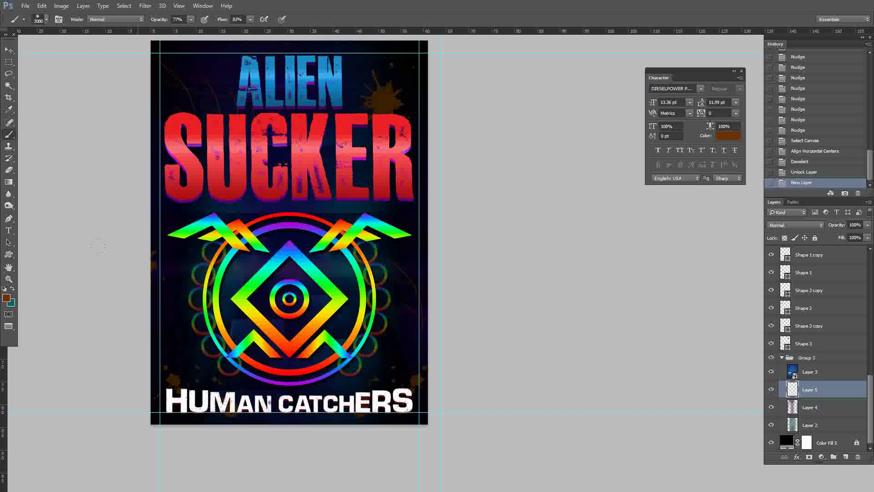
click(93, 255)
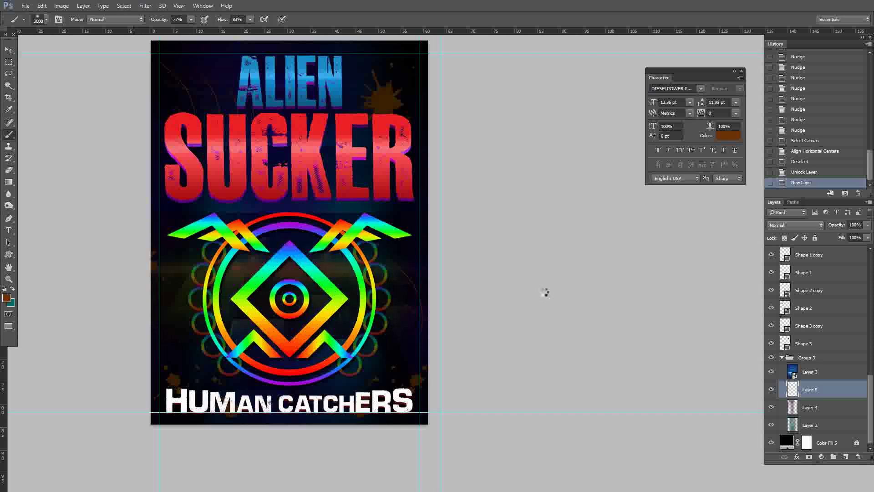
scroll(545, 293, up, 3)
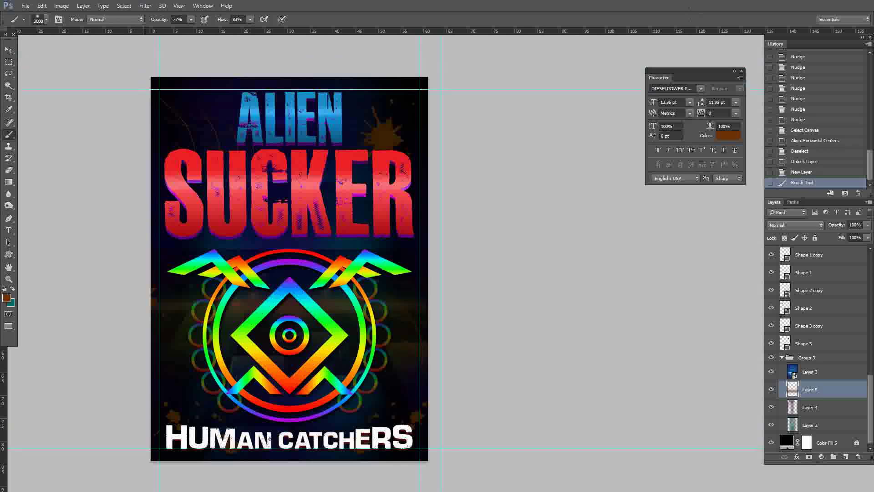
key(v)
scroll(423, 383, down, 1)
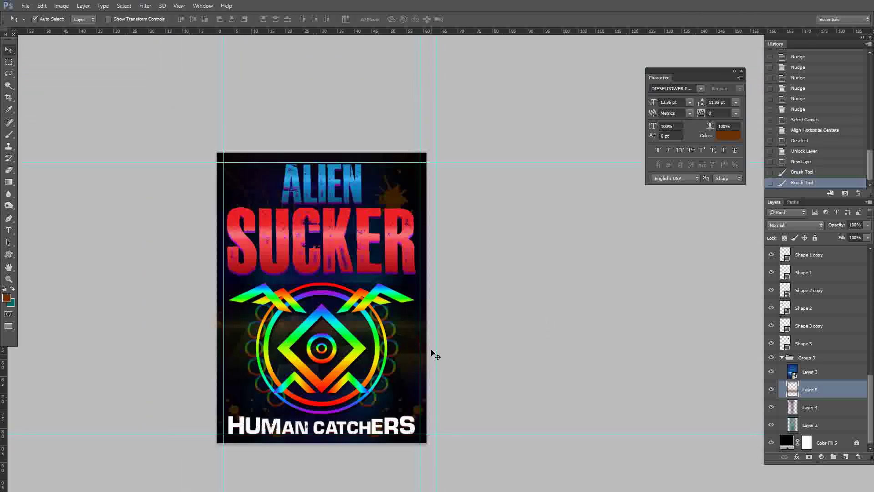
Clear all guides from the poster via View > Clear Guides.
click(179, 5)
click(200, 267)
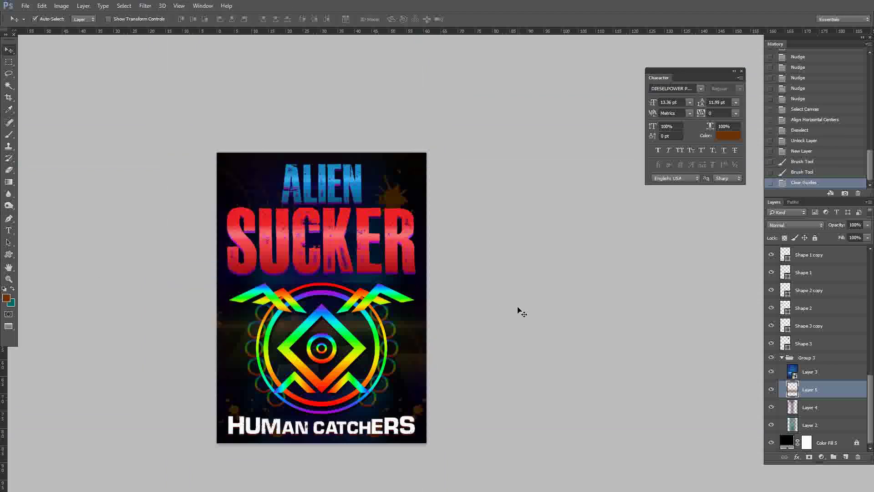
scroll(410, 255, up, 1)
scroll(400, 237, up, 1)
scroll(402, 238, down, 1)
Change the 76% stop of SUCKER copy's Gradient Overlay to lighter red f64346.
click(402, 218)
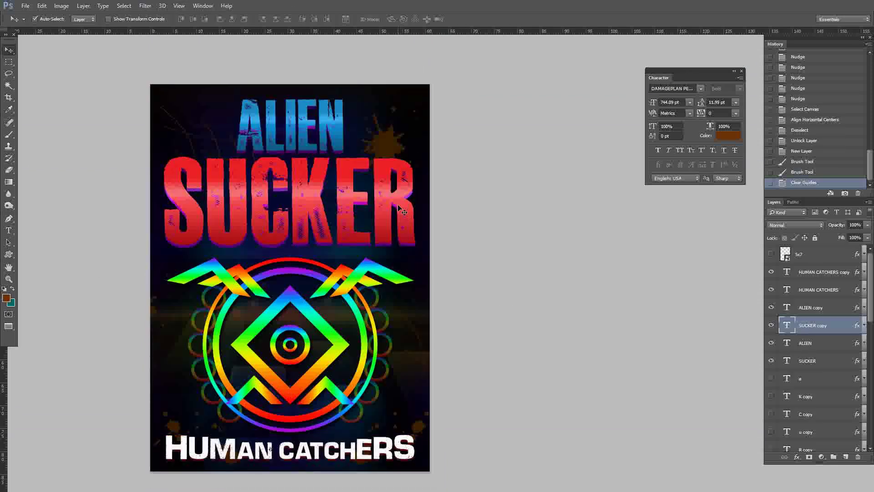
double_click(837, 325)
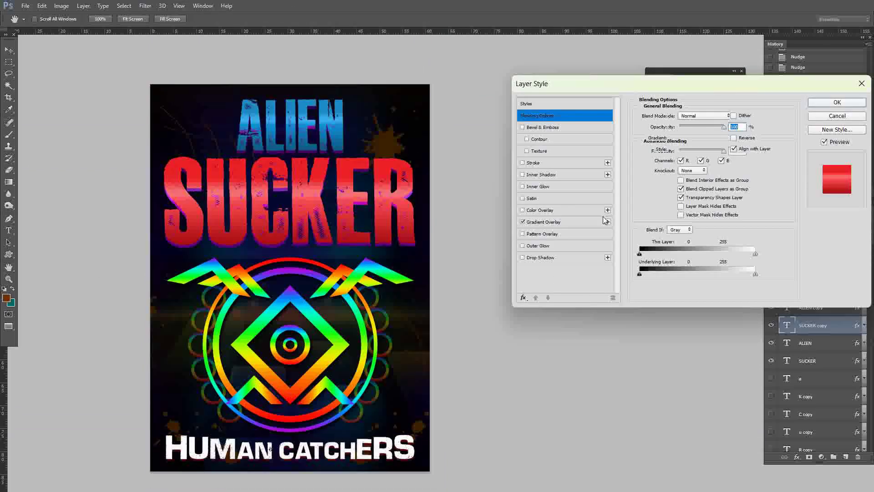
click(544, 222)
click(694, 138)
click(769, 386)
click(678, 424)
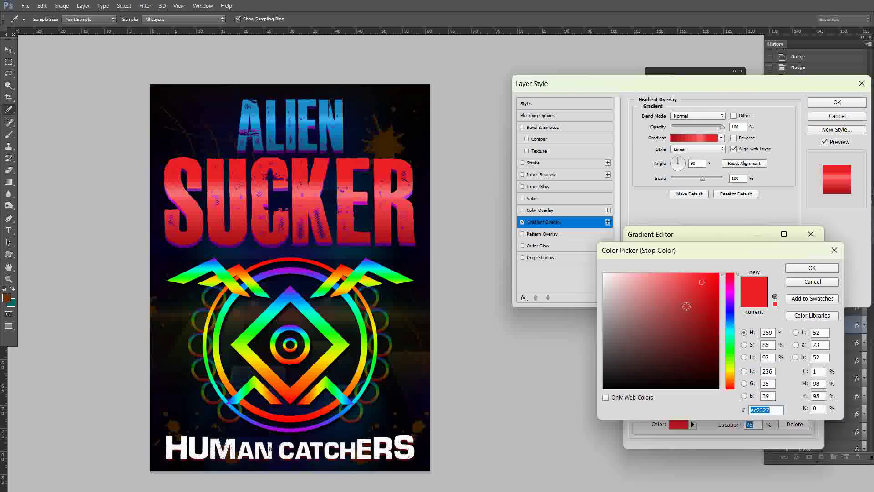
click(679, 279)
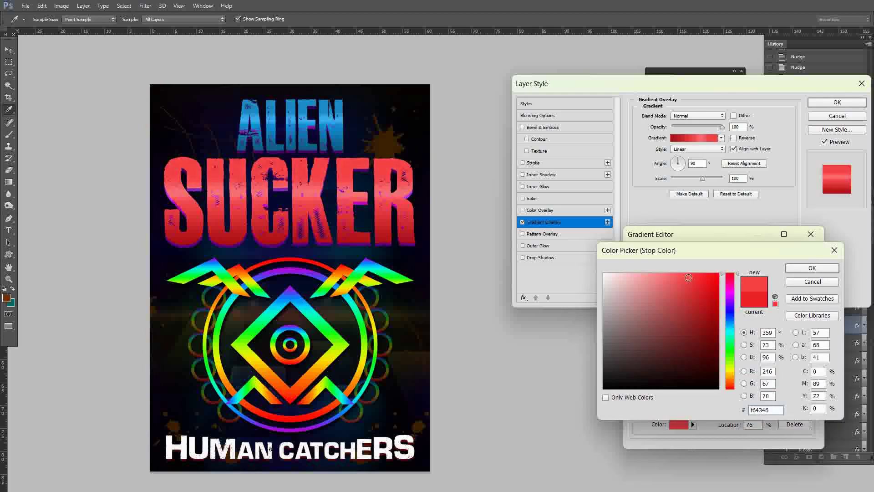
click(813, 268)
key(Return)
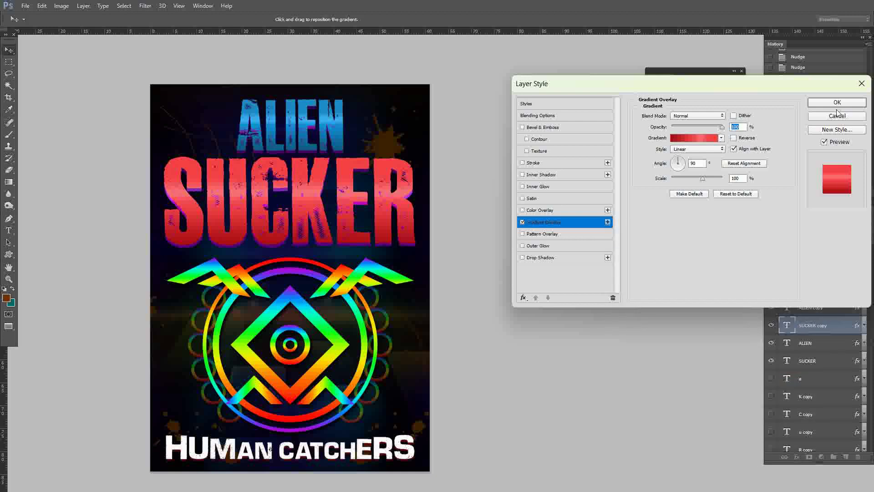
key(Return)
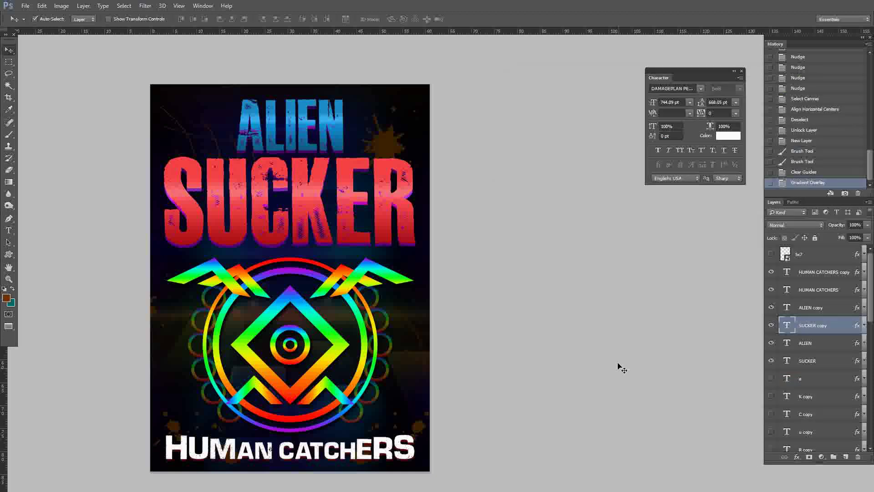
scroll(449, 382, down, 1)
Open the Group 2 emblem smart object in a floating window beside the poster.
alt+scroll(445, 385, up, 1)
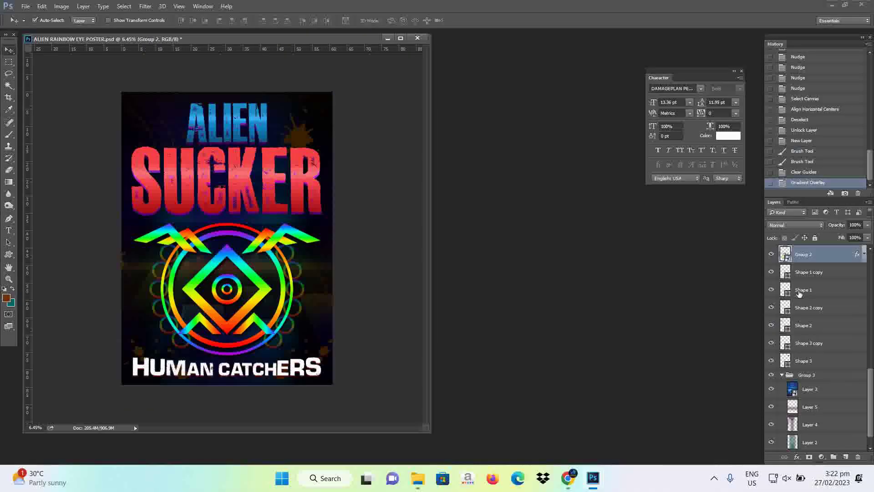
double_click(785, 255)
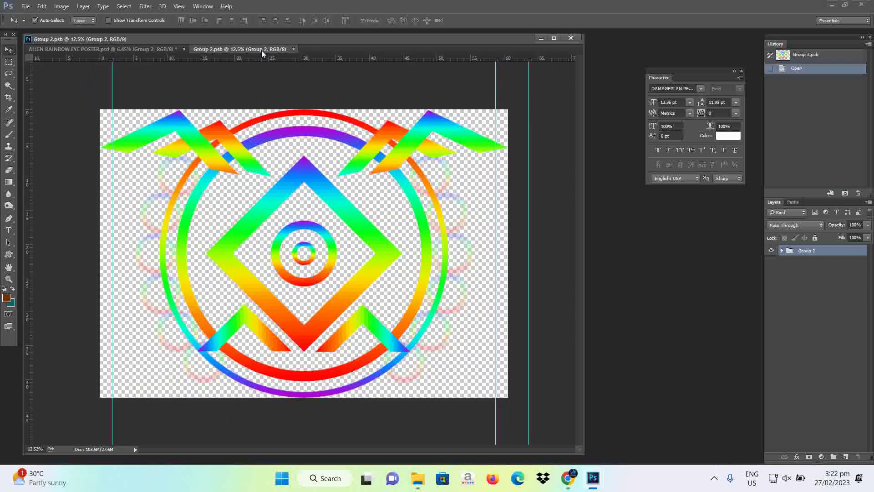
drag(262, 51, 453, 114)
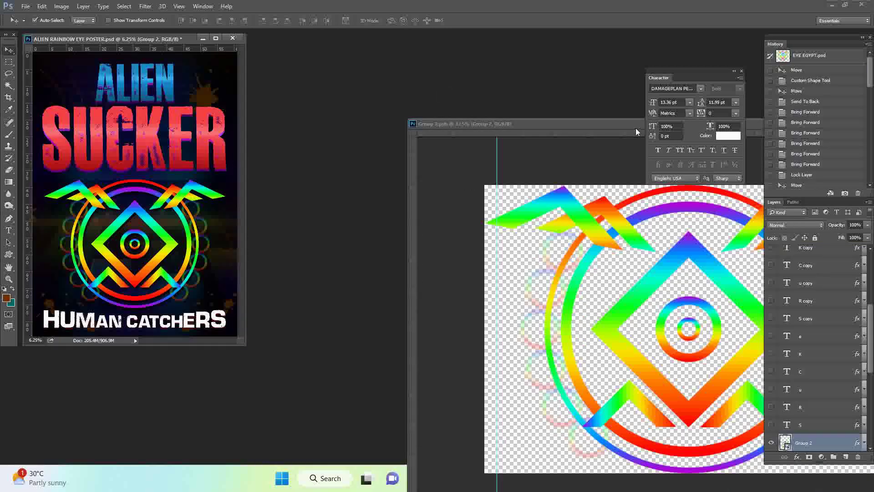
drag(635, 127, 503, 71)
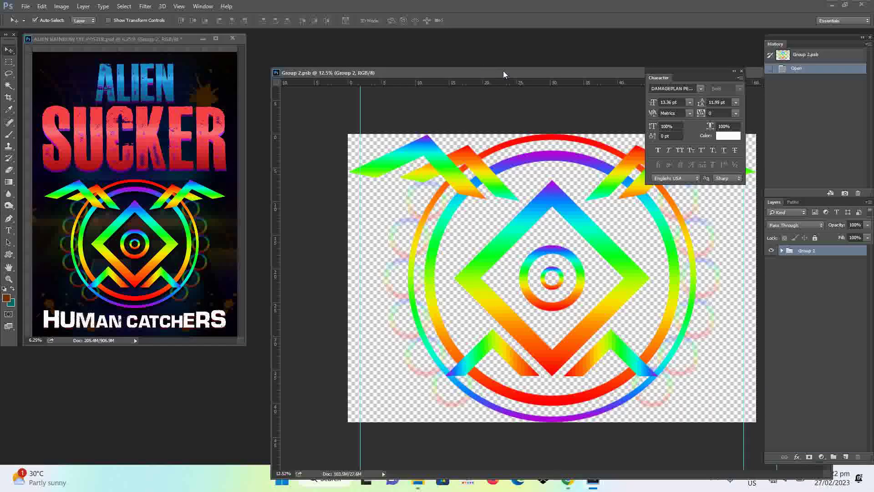
Copy the emblem's diamond into the poster, shrink it, and place it lower right.
drag(627, 273, 655, 268)
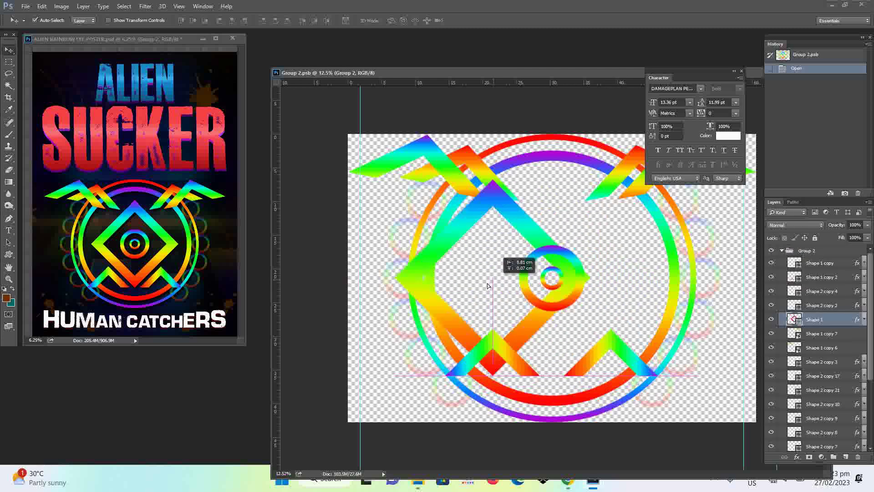
drag(655, 268, 228, 280)
drag(235, 238, 197, 279)
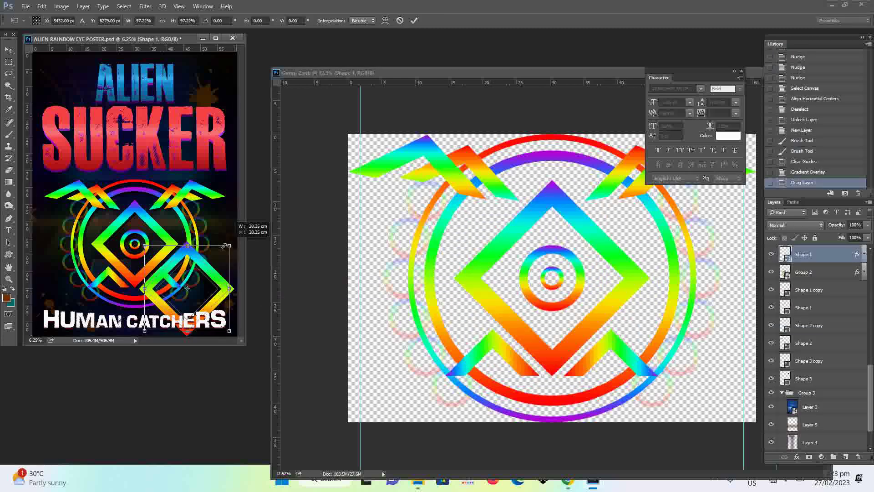
key(Return)
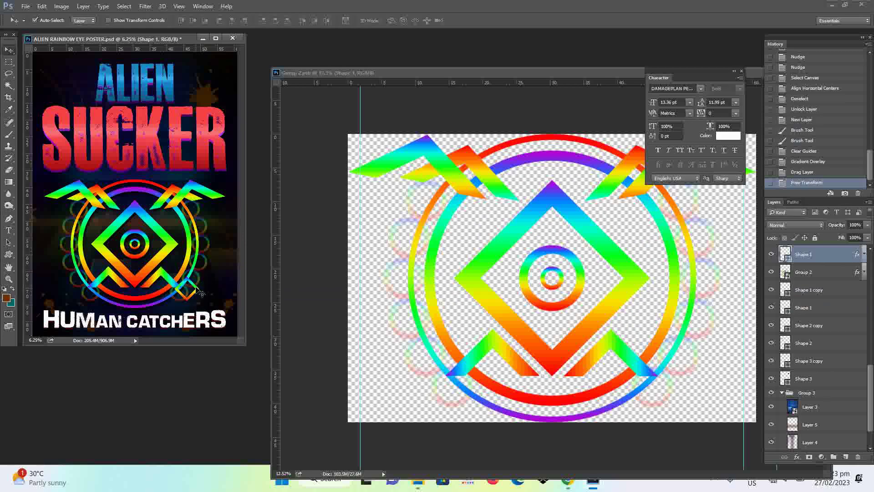
click(201, 294)
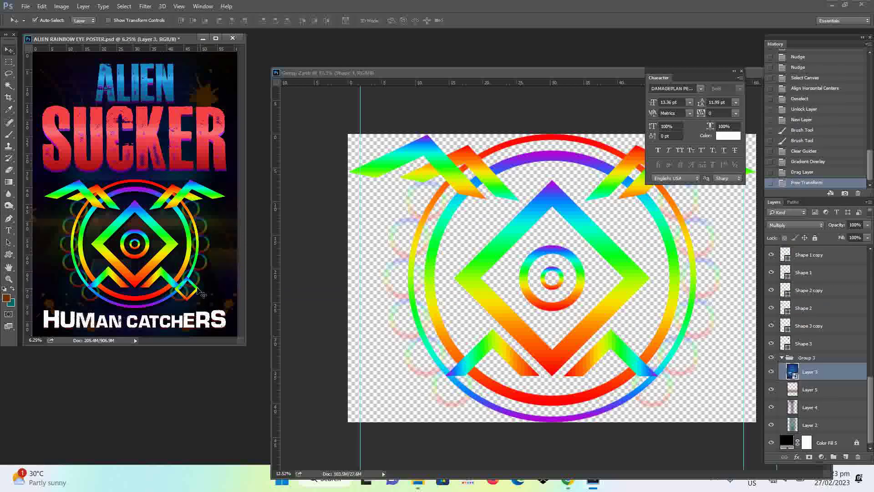
drag(201, 294, 220, 296)
Zoom in full screen and open the small diamond's layer effects.
key(f)
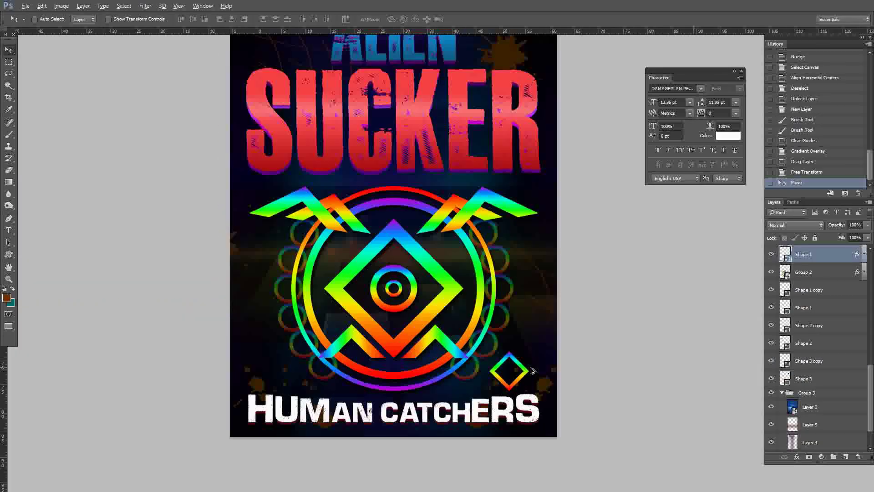
key(ctrl+plus)
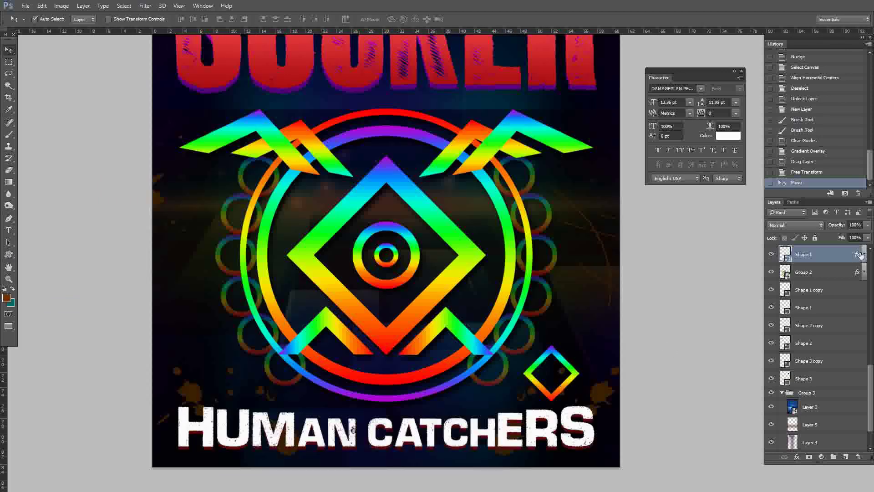
double_click(858, 254)
Switch the diamond's Gradient Overlay to the Violet, Orange preset with a dark brown left stop.
click(569, 222)
click(694, 138)
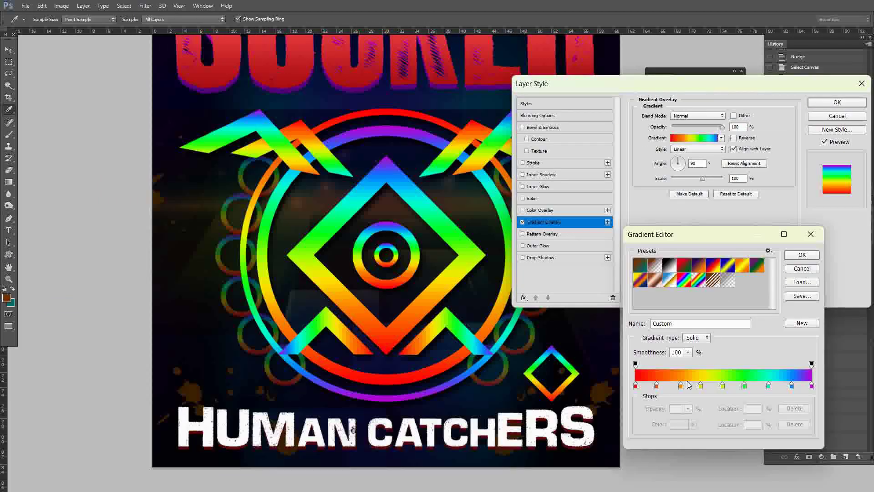
click(698, 268)
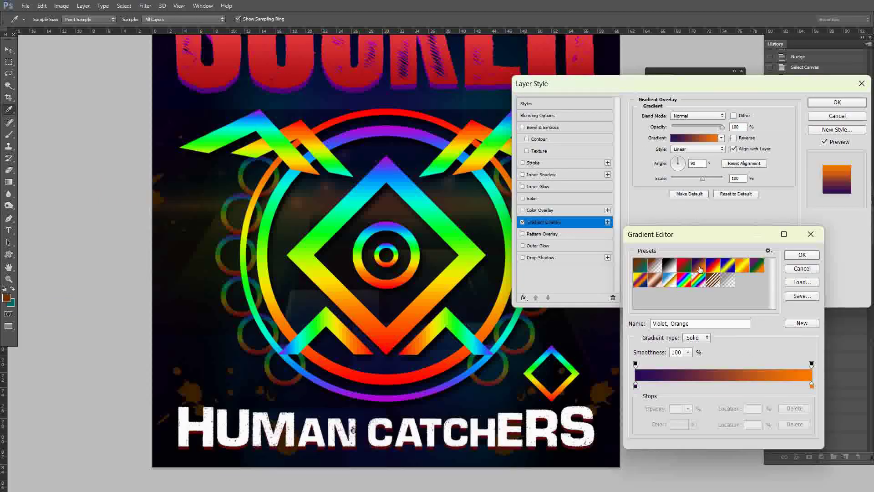
click(636, 387)
click(682, 425)
click(413, 317)
drag(716, 370, 706, 345)
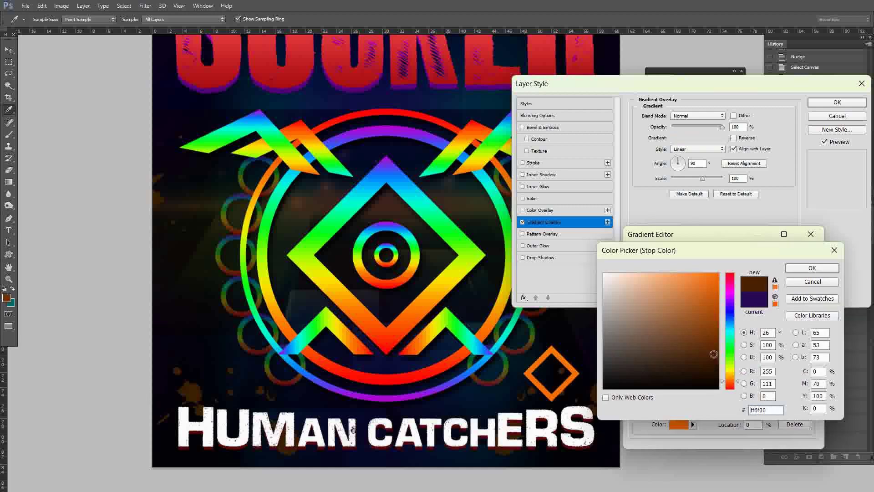
click(812, 267)
Set the right gradient stop to burnt orange bd4402 at 79% and apply the overlay.
key(Delete)
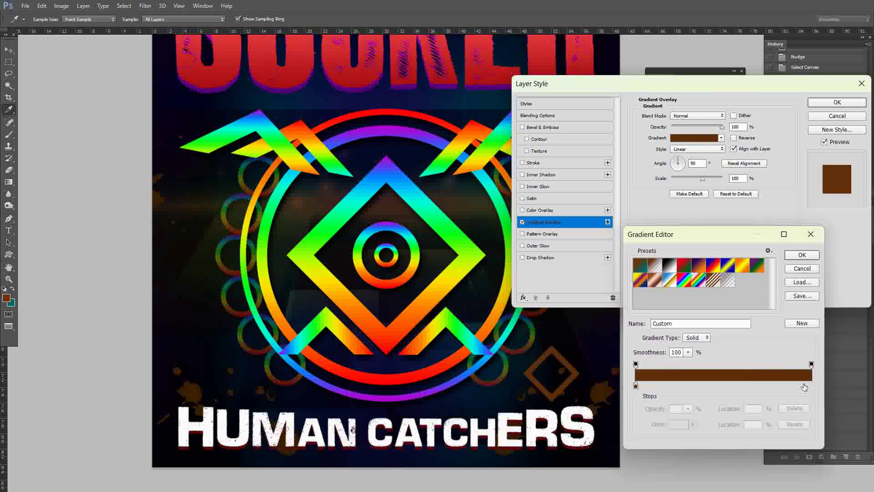
key(ctrl+z)
drag(812, 386, 775, 386)
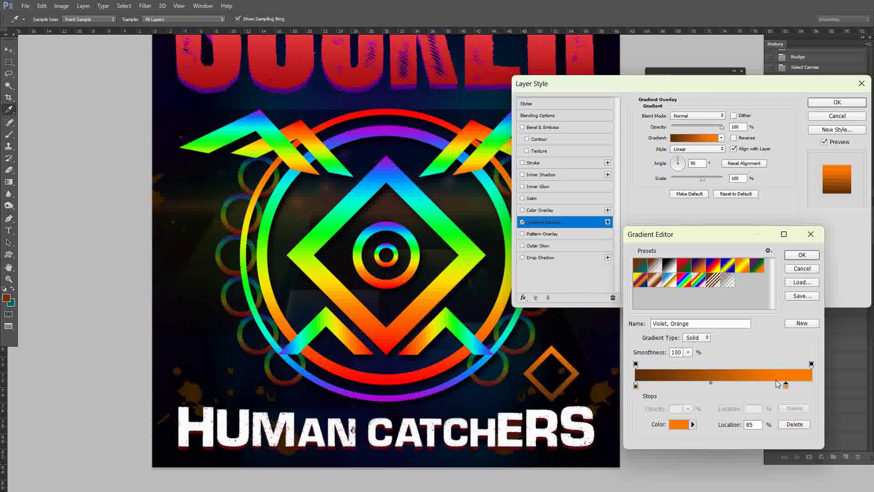
click(679, 424)
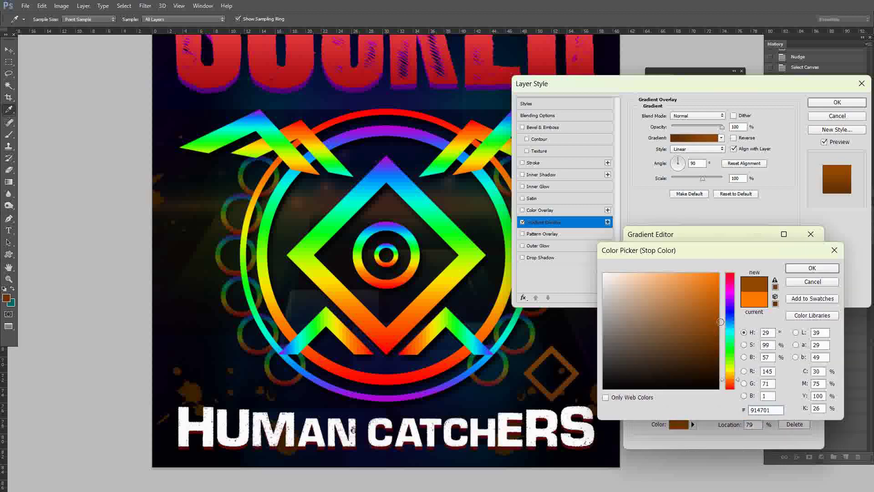
text(002a94)
mouse_move(727, 357)
mouse_down()
mouse_move(729, 390)
mouse_move(728, 382)
mouse_up()
click(717, 303)
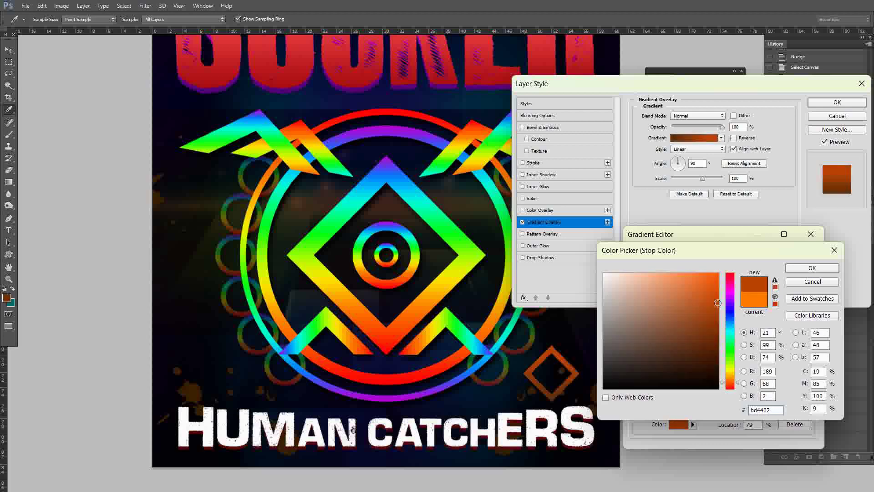
key(Return)
key(Return)
key(Return)
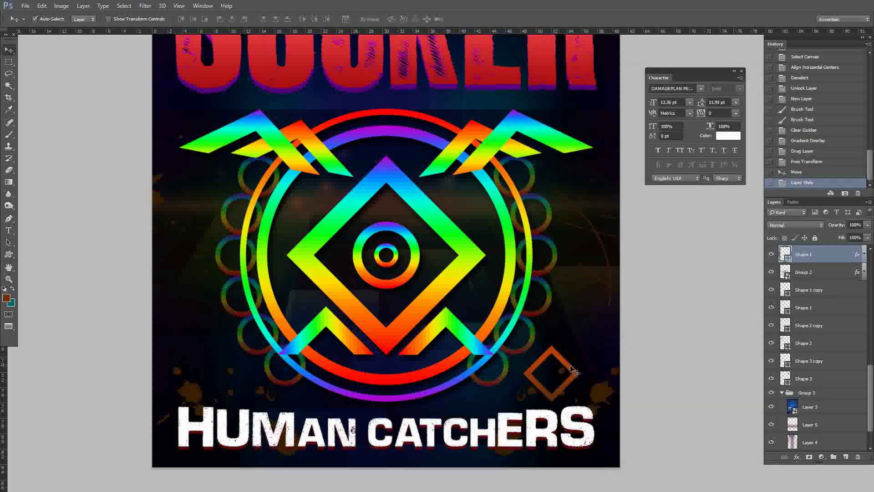
Rotate the small diamond and place a duplicate copy up and to the right.
key(ctrl+t)
drag(587, 350, 592, 365)
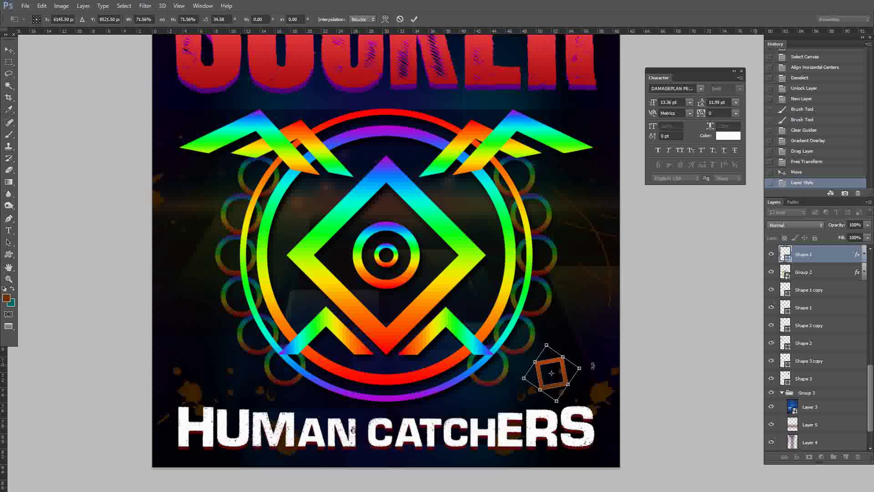
key(Return)
mouse_move(567, 375)
mouse_down()
mouse_move(591, 339)
mouse_move(545, 343)
mouse_move(556, 312)
mouse_up()
key(ctrl+t)
key(Return)
Add a third rotated diamond copy and nudge it into place on the emblem's lower right.
scroll(592, 339, down, 1)
key(ctrl+t)
drag(605, 265, 577, 248)
key(Return)
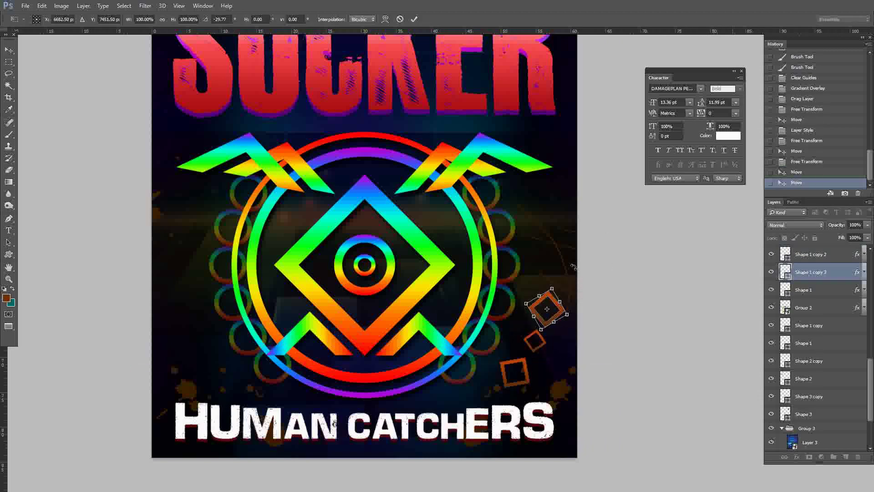
key(Up)
key(Up)
key(Up)
key(Up)
key(Up)
mouse_move(571, 329)
mouse_down()
mouse_move(581, 328)
mouse_move(559, 342)
mouse_up()
key(Return)
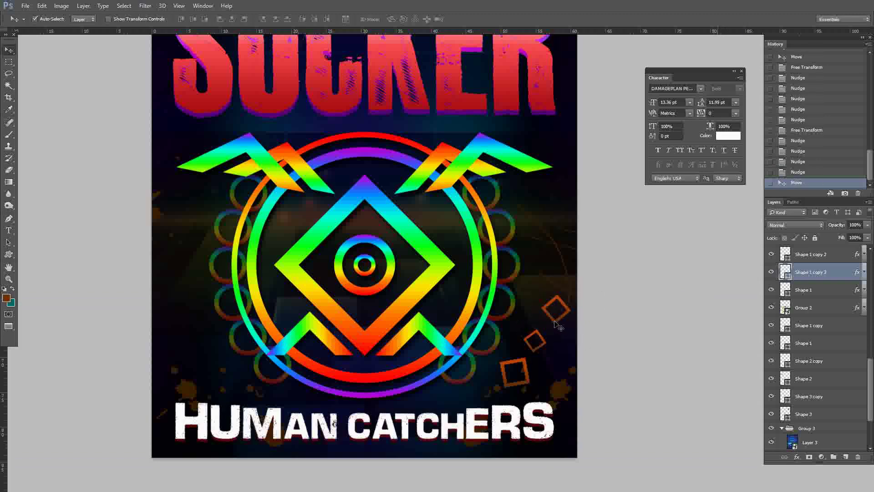
Fit the poster in view and place a fourth diamond copy up and to the left.
key(ctrl+0)
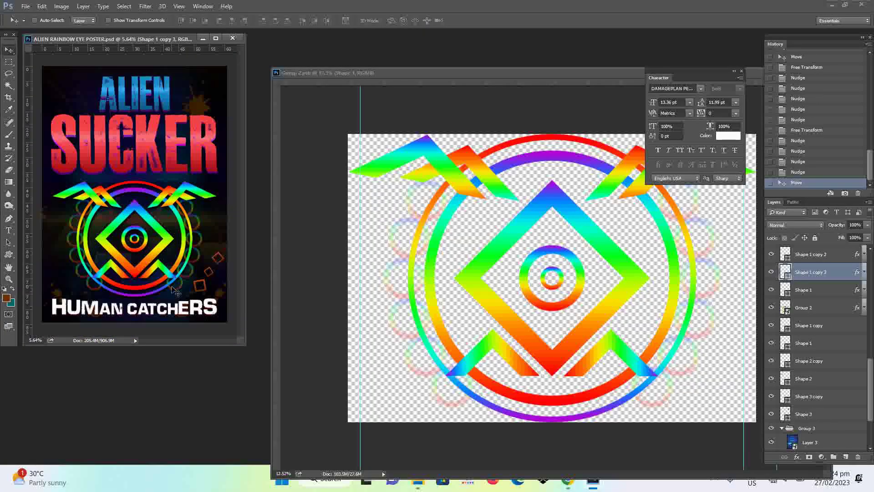
drag(242, 341, 331, 351)
scroll(321, 318, up, 3)
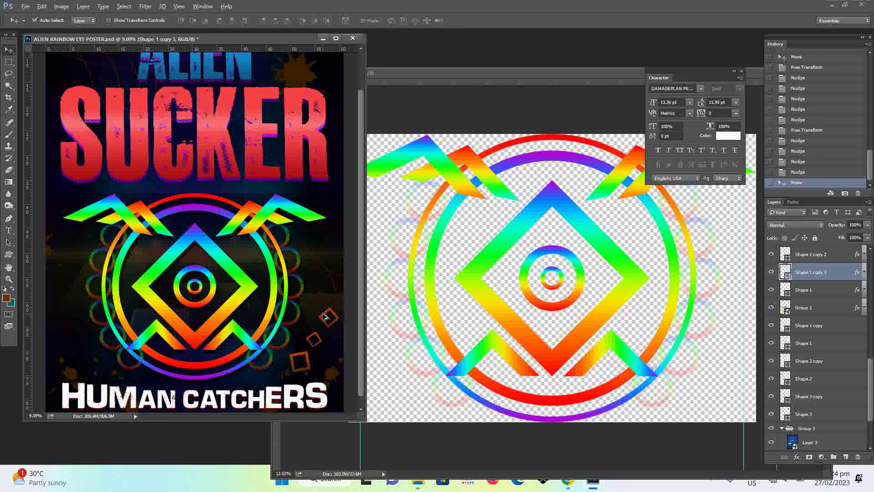
drag(324, 316, 312, 280)
key(ctrl+t)
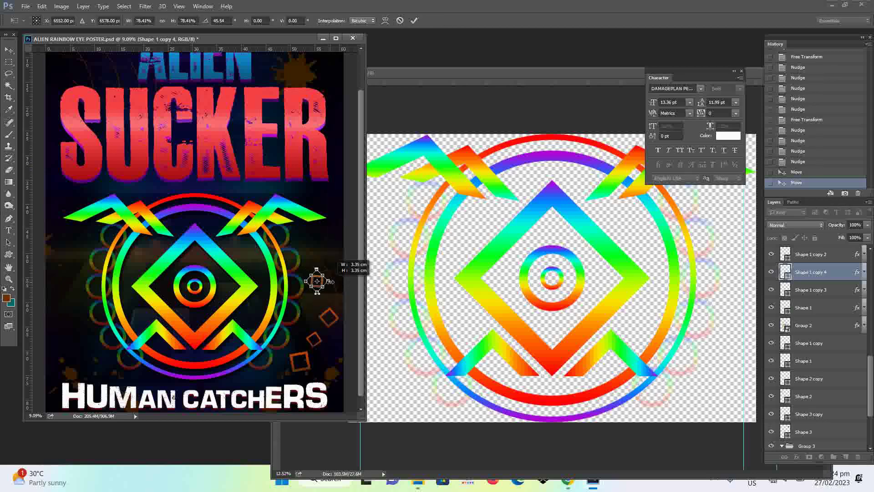
key(Return)
Duplicate Shape 1 copy 2 into smaller diamond copies and nudge them into position.
click(319, 339)
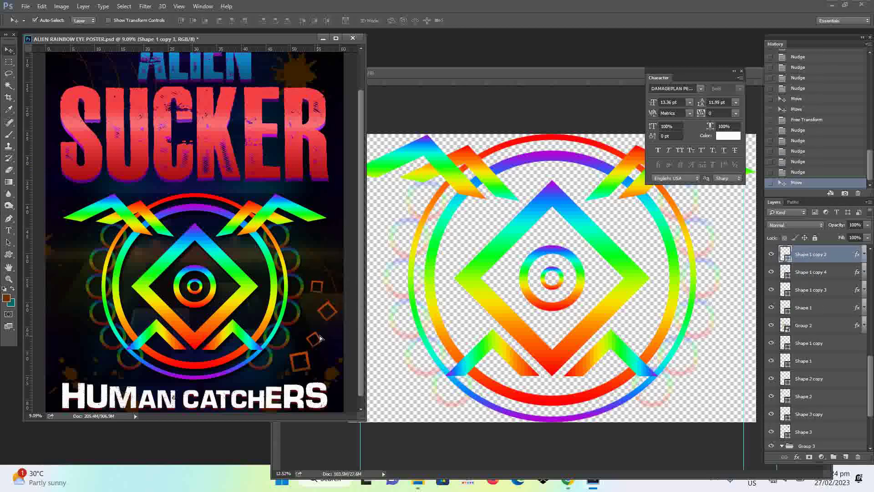
mouse_move(320, 338)
mouse_down()
mouse_move(336, 362)
mouse_move(329, 355)
mouse_move(323, 363)
mouse_move(313, 339)
mouse_move(324, 335)
mouse_up()
key(ctrl+t)
key(Return)
key(Up)
key(Up)
key(Left)
key(Left)
key(Left)
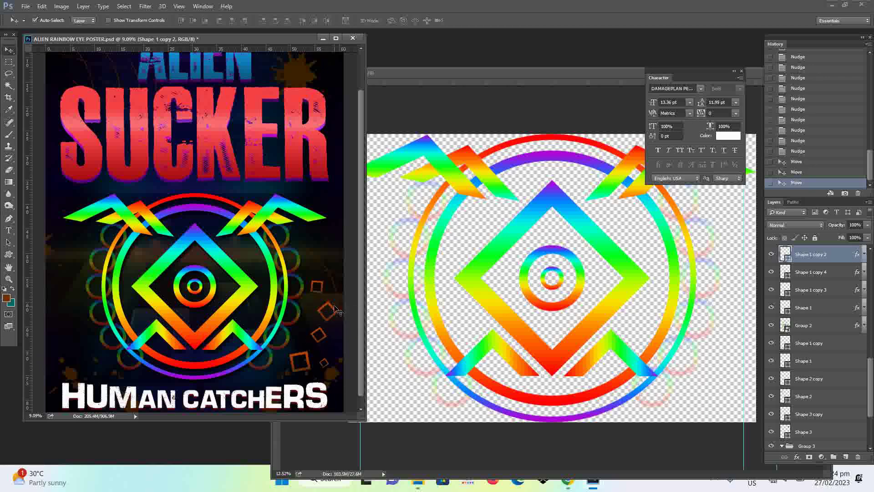
click(337, 317)
drag(317, 284, 318, 280)
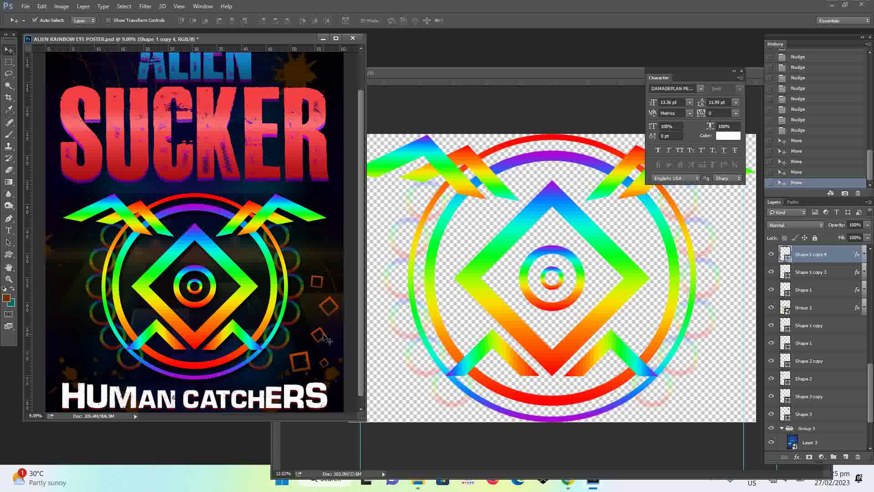
Bring the small ring from the emblem document into the poster and shrink it to accent size.
click(559, 302)
mouse_move(560, 304)
mouse_down()
mouse_move(278, 288)
mouse_move(254, 273)
mouse_move(323, 249)
mouse_up()
key(ctrl+t)
key(Return)
key(ctrl+e)
Copy the diamond's brown-orange layer style and paste it onto the ring layer.
right_click(826, 272)
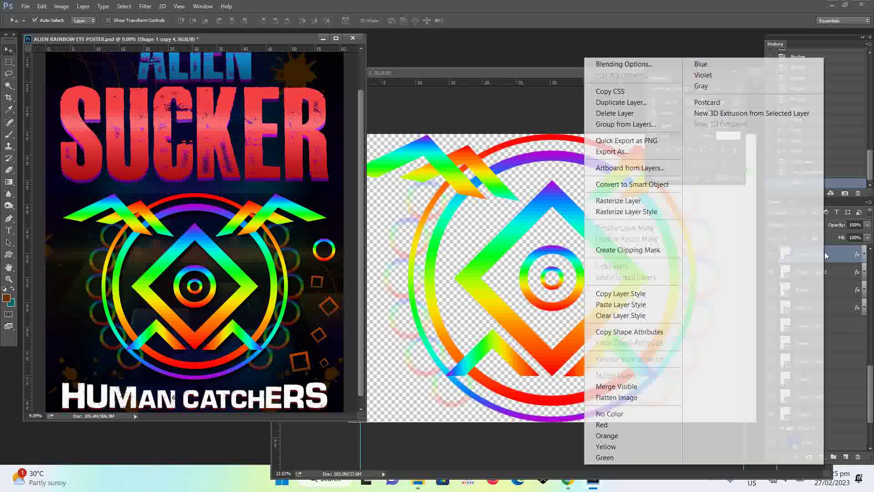
click(620, 293)
scroll(826, 292, up, 1)
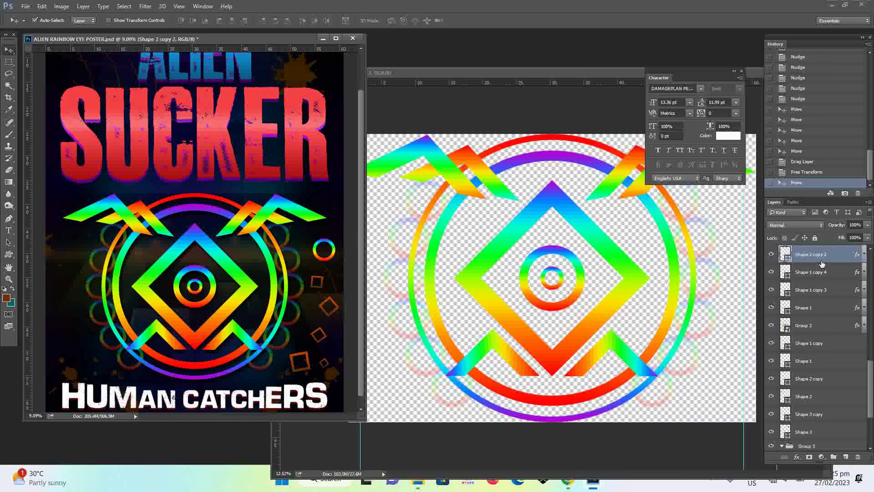
right_click(826, 254)
click(612, 304)
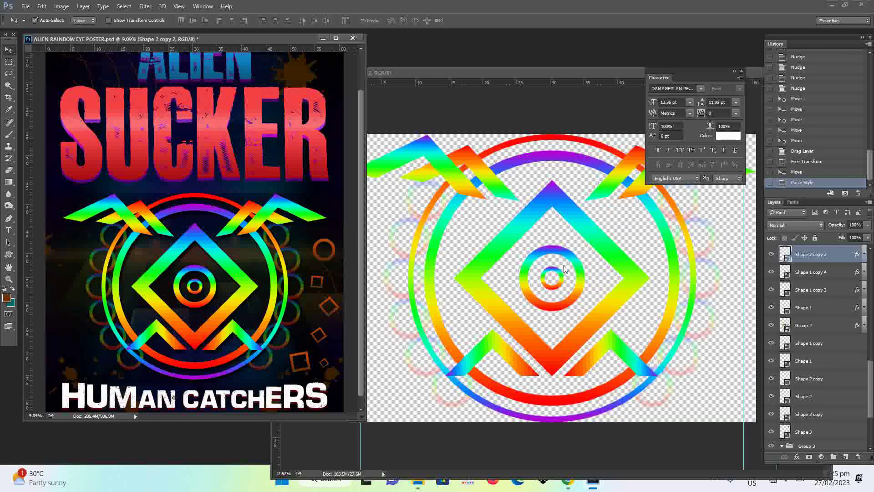
Duplicate the ring upward, nudge it into place, and delete an unwanted diamond copy.
alt+drag(333, 256, 336, 204)
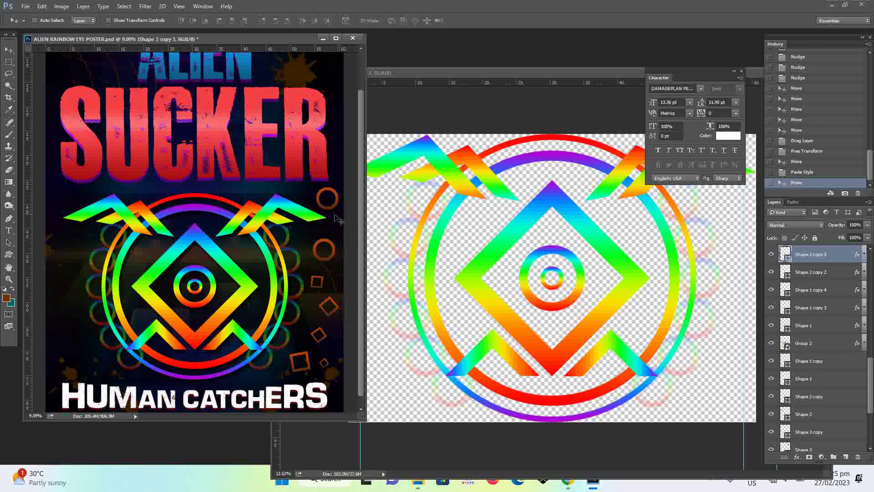
key(ctrl+t)
key(Return)
key(shift+Right)
key(shift+Right)
key(shift+Right)
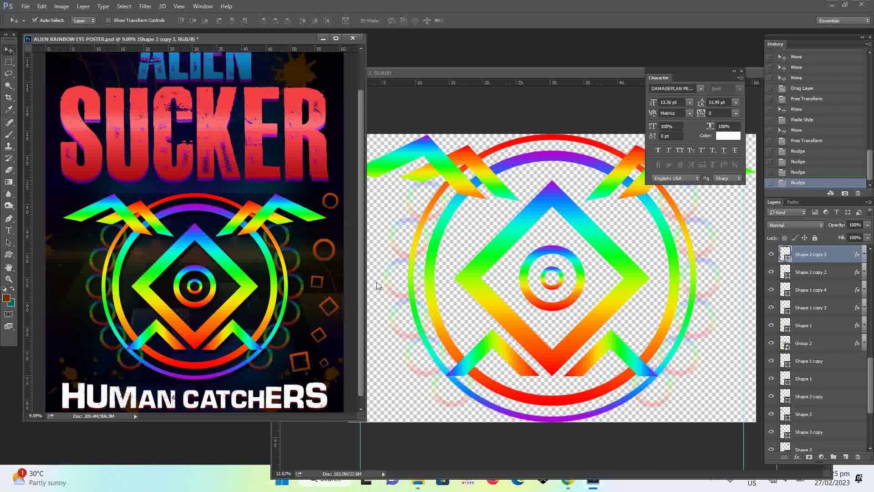
key(shift+Down)
key(shift+Down)
key(shift+Down)
click(341, 311)
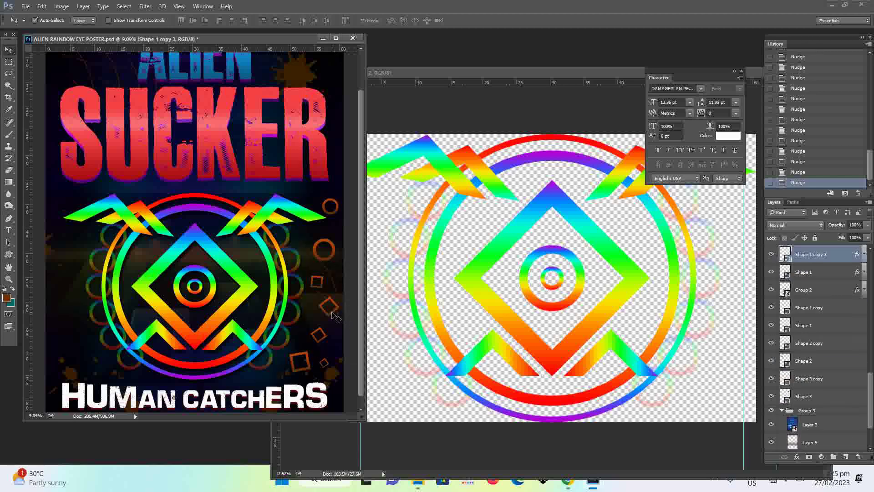
key(Delete)
key(Delete)
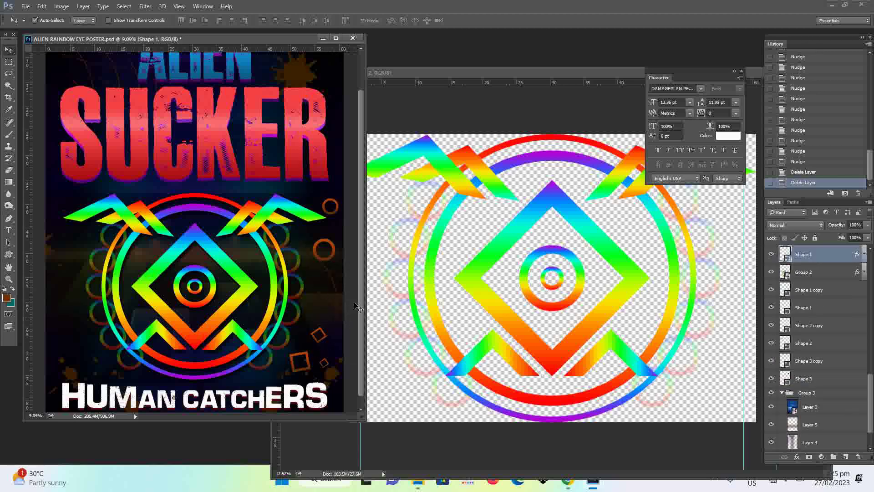
Move the small ring lower and scatter duplicated ring and diamond copies around the emblem's lower right.
drag(330, 259, 327, 295)
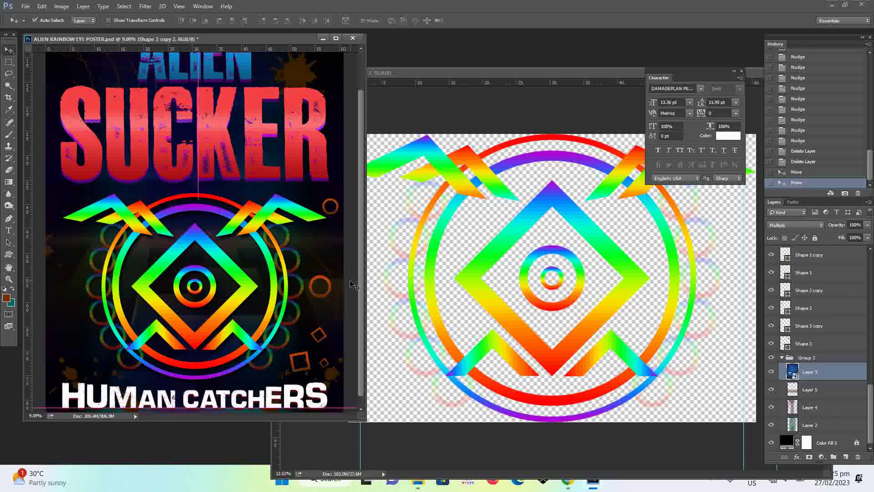
key(ctrl+minus)
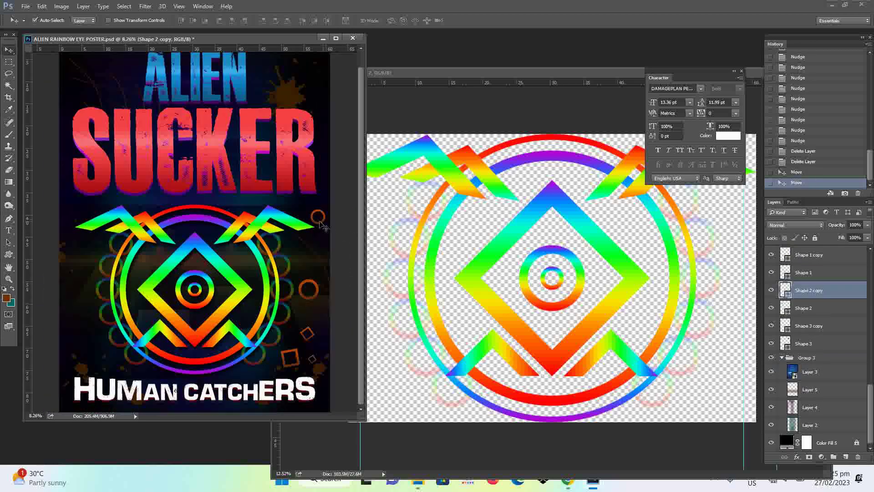
mouse_move(322, 224)
mouse_down()
mouse_move(324, 318)
mouse_move(316, 323)
mouse_up()
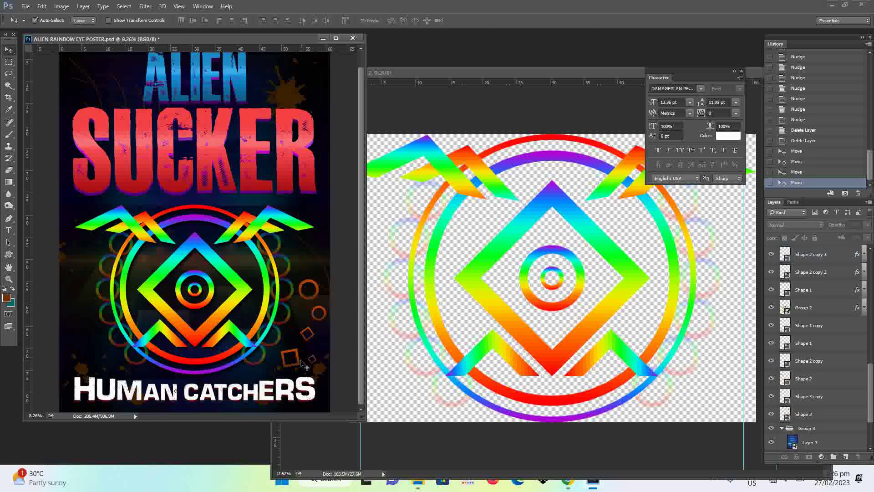
drag(303, 364, 323, 380)
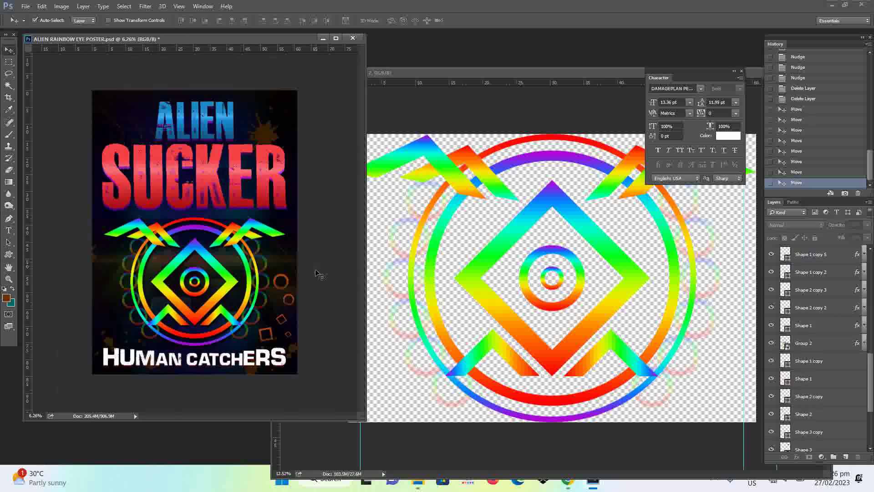
drag(291, 334, 292, 337)
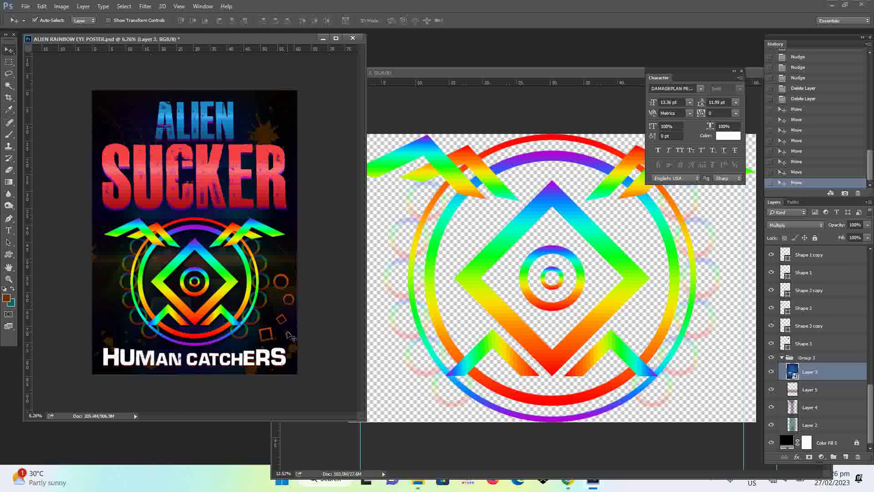
Lock Group 3 and collapse it in the layer list.
click(815, 360)
click(814, 237)
click(781, 358)
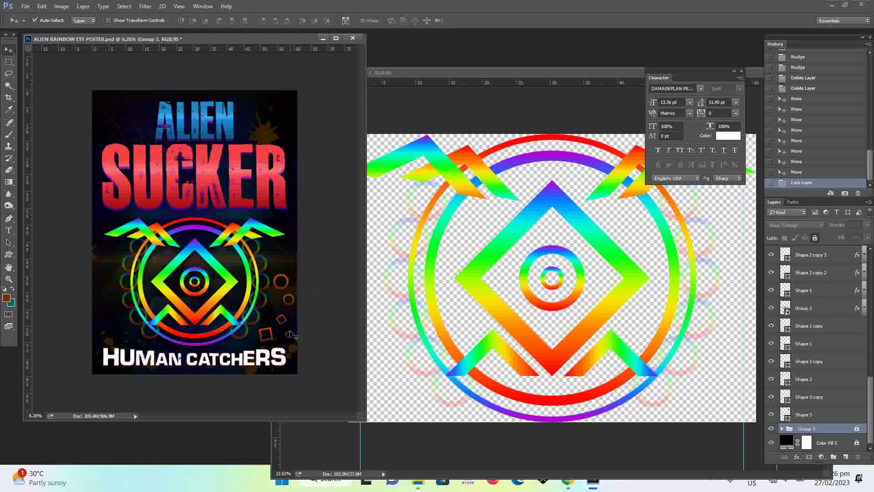
drag(268, 133, 269, 134)
Delete the surplus Shape 2 copy 2 ring and Shape 1 copy 2 and copy 5 diamond layers.
click(287, 286)
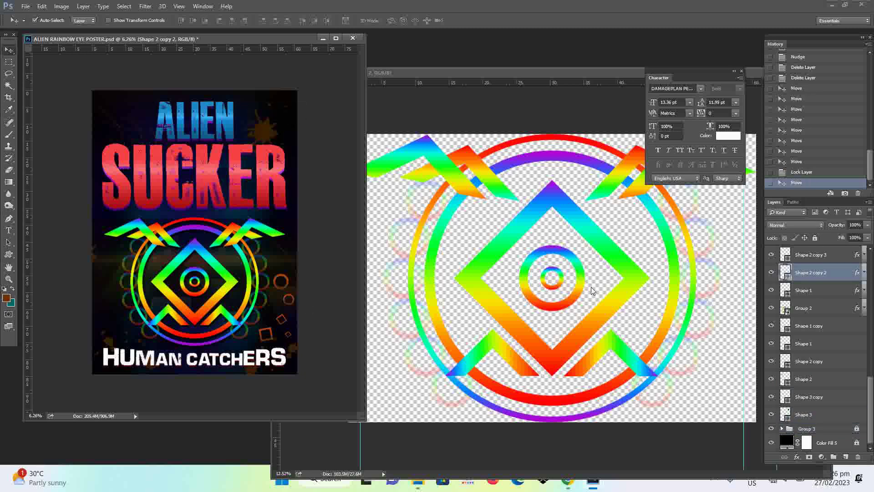
key(Delete)
key(Delete)
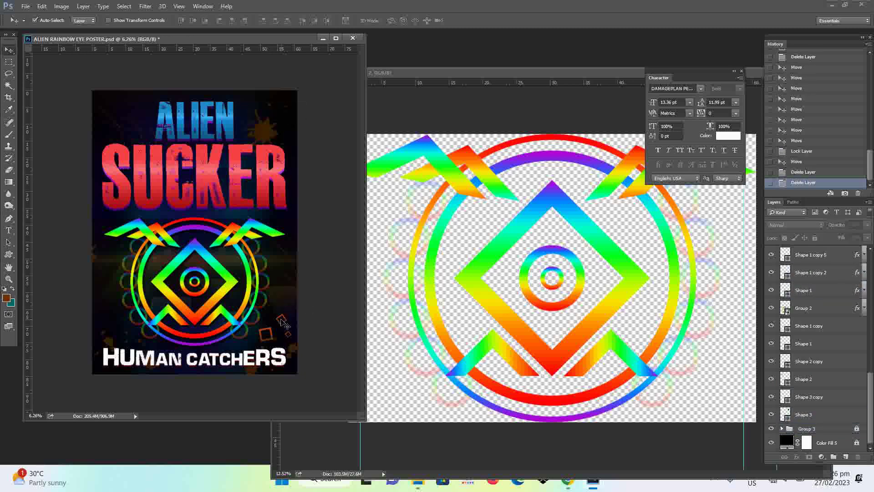
click(283, 325)
key(Delete)
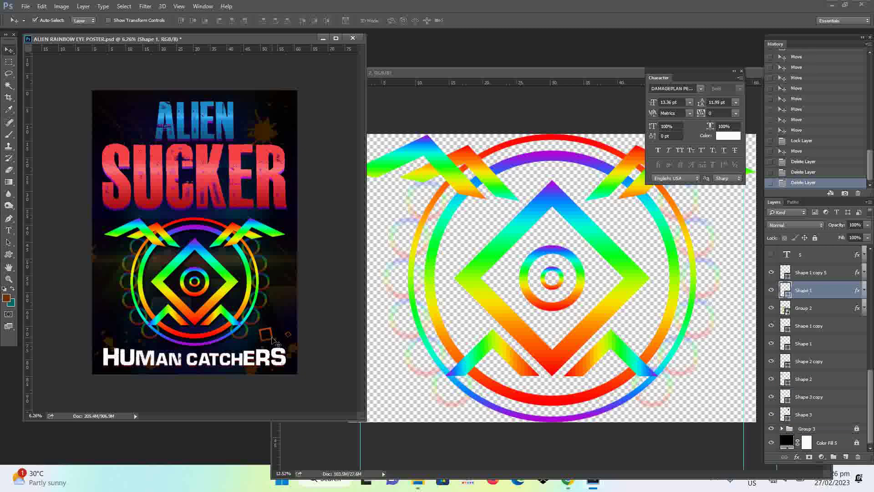
key(Delete)
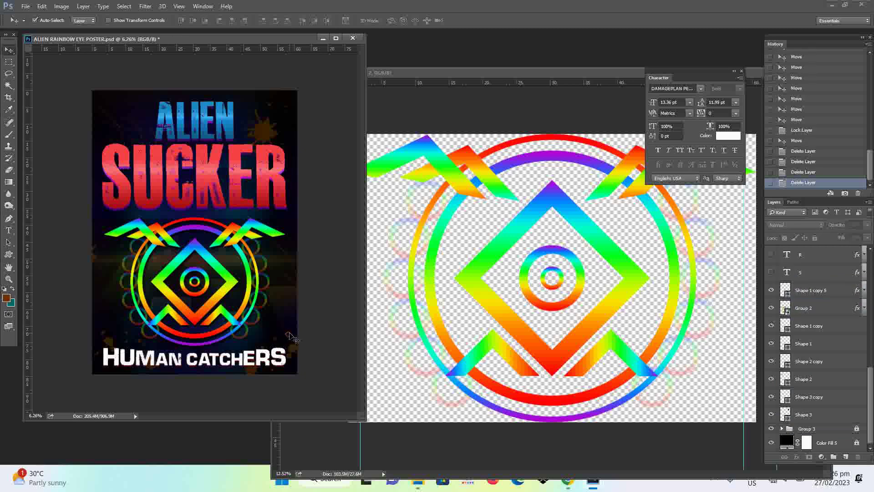
click(294, 338)
key(Delete)
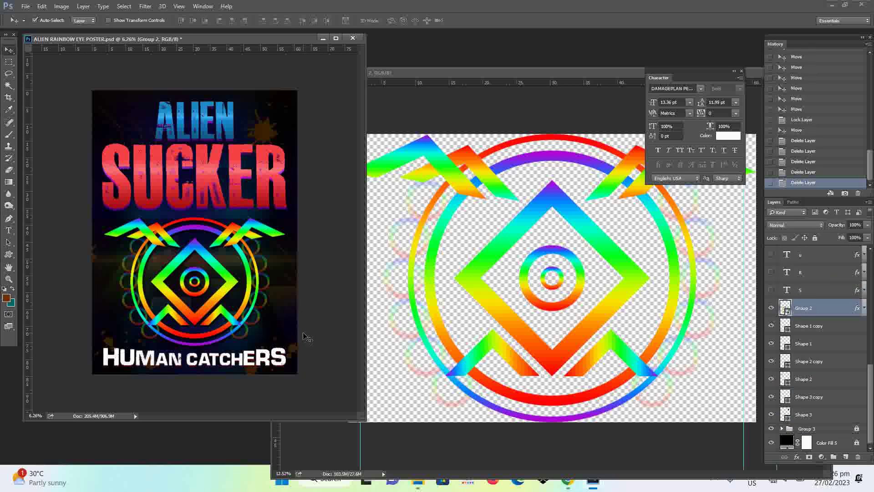
Reposition two splatters and the Shape 2 element, then save the poster.
drag(311, 318, 270, 340)
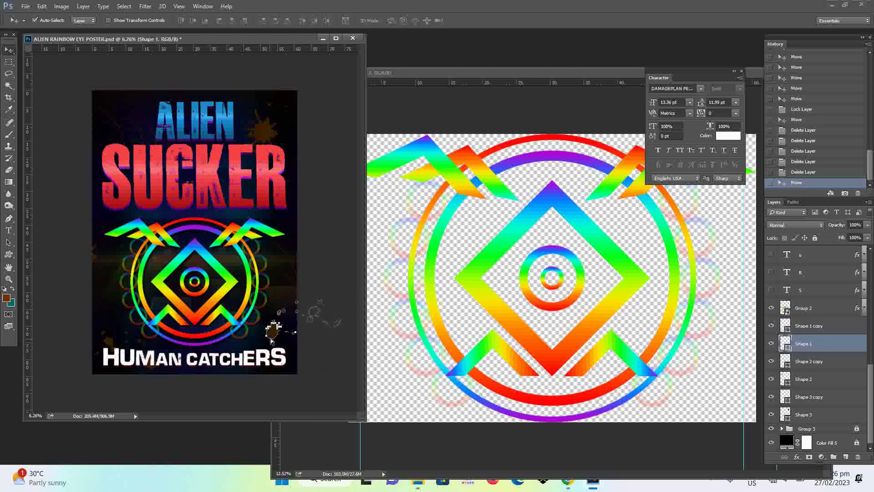
drag(115, 351, 82, 292)
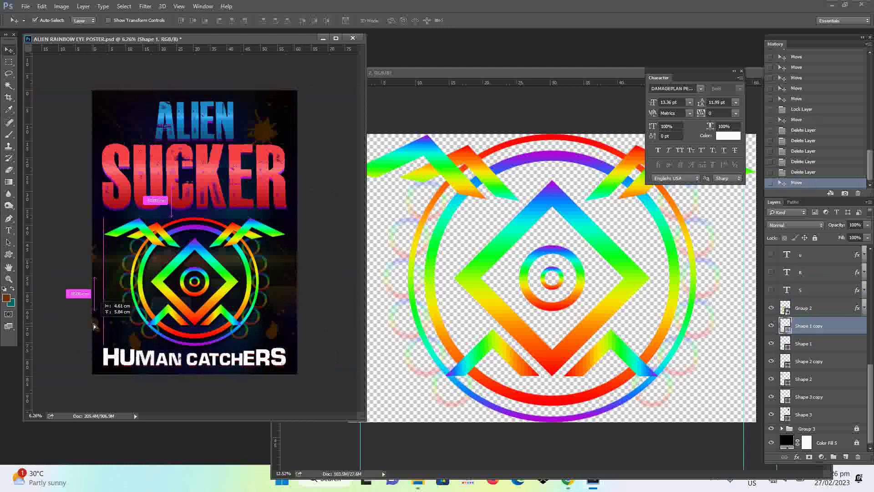
click(321, 296)
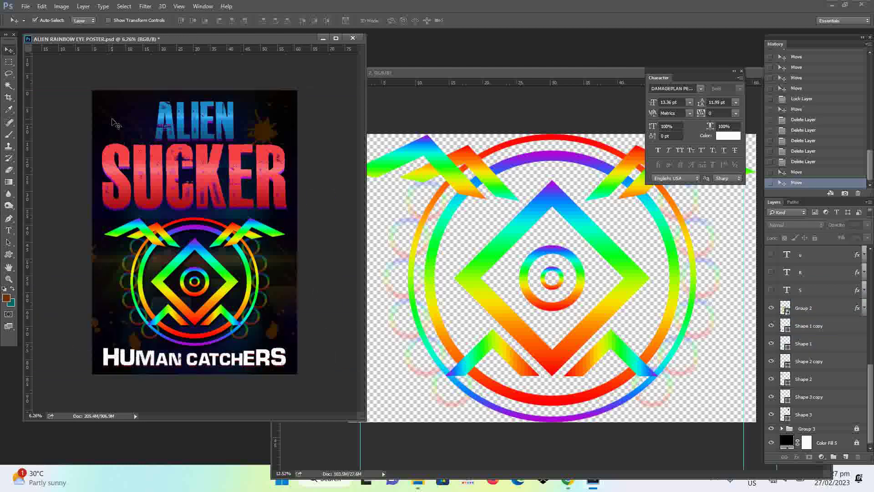
click(112, 122)
click(116, 123)
drag(120, 131, 122, 132)
key(ctrl+s)
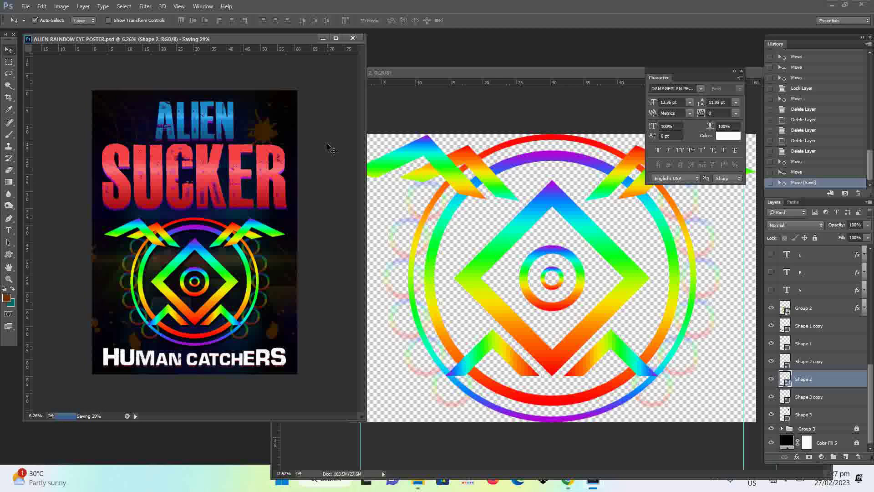
Give the Group 2 emblem a large, widely spread, noisy outer glow, with bevel texture left off.
click(279, 237)
double_click(796, 294)
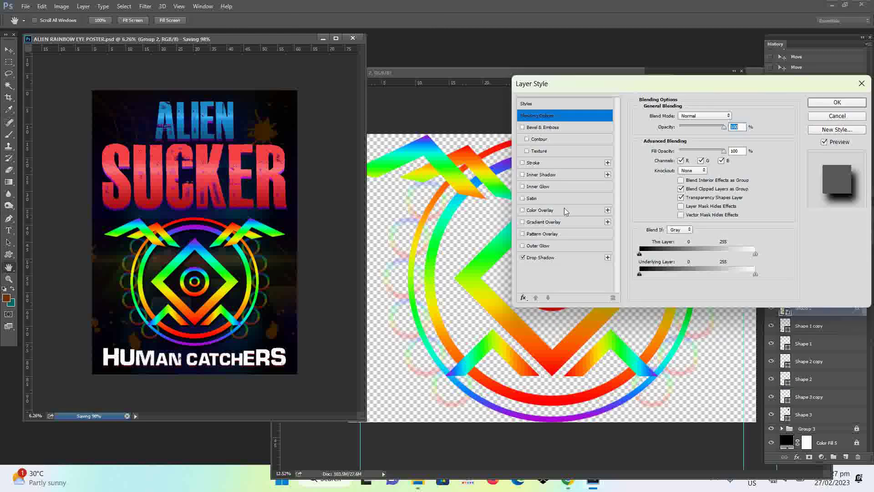
click(566, 152)
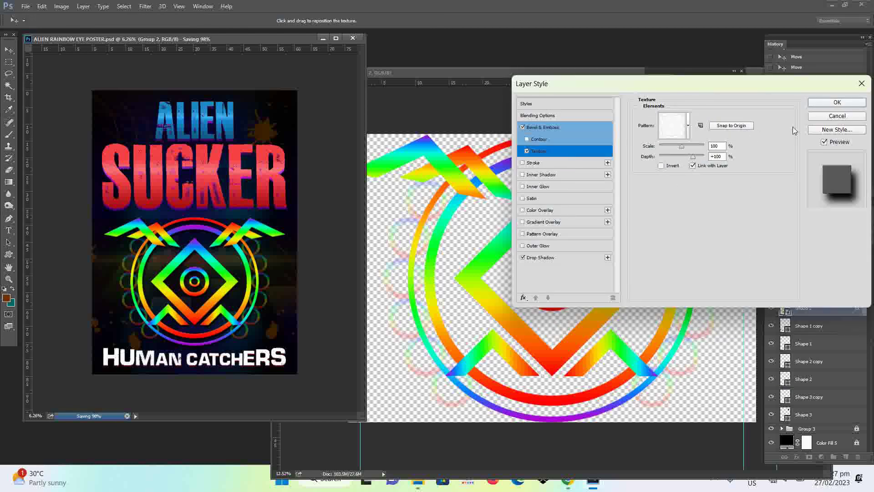
click(527, 151)
click(559, 246)
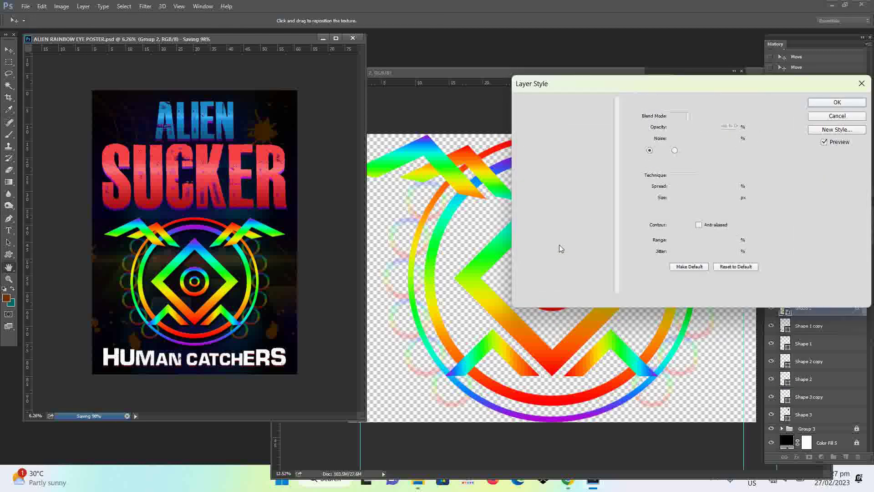
drag(688, 127, 695, 127)
mouse_move(674, 198)
mouse_down()
mouse_move(691, 199)
mouse_move(684, 185)
mouse_move(715, 198)
mouse_up()
mouse_move(694, 127)
mouse_down()
mouse_move(683, 127)
mouse_move(683, 142)
mouse_move(716, 139)
mouse_up()
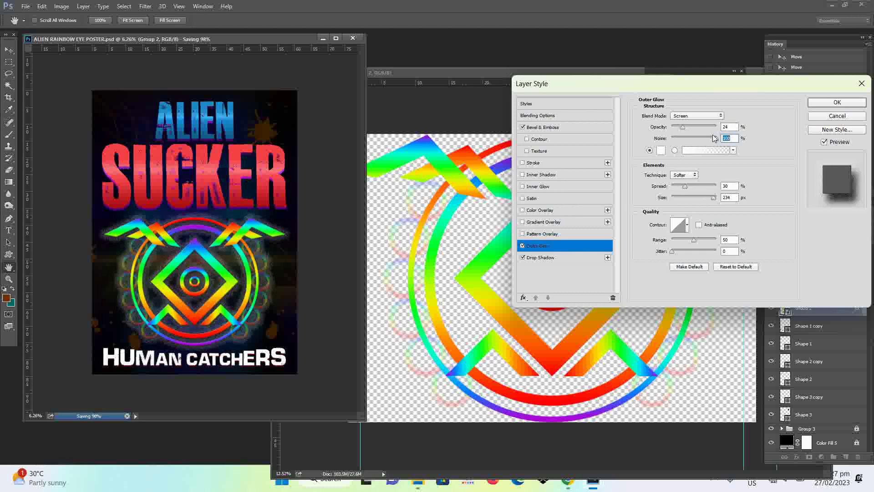
mouse_move(685, 186)
mouse_down()
mouse_move(700, 186)
mouse_move(674, 186)
mouse_move(717, 200)
mouse_up()
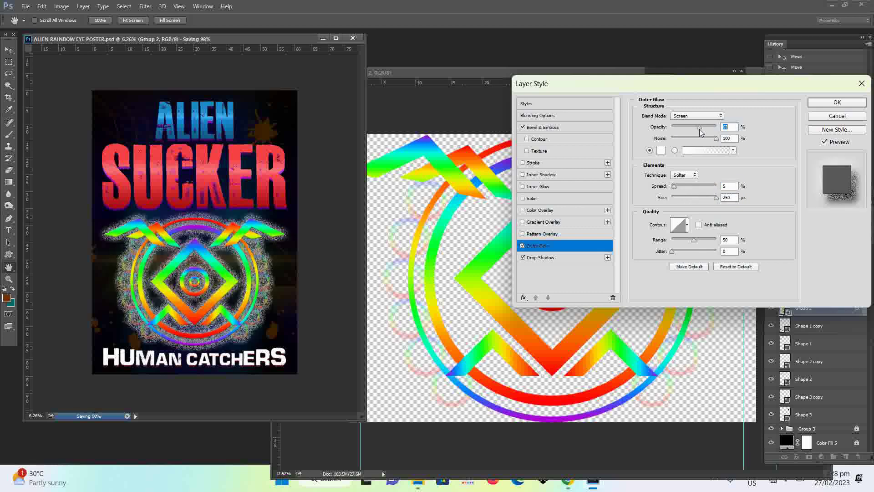
key(Return)
Duplicate Group 2, strip bevel and outer glow from the copy, and fade the original to 40%.
key(ctrl+plus)
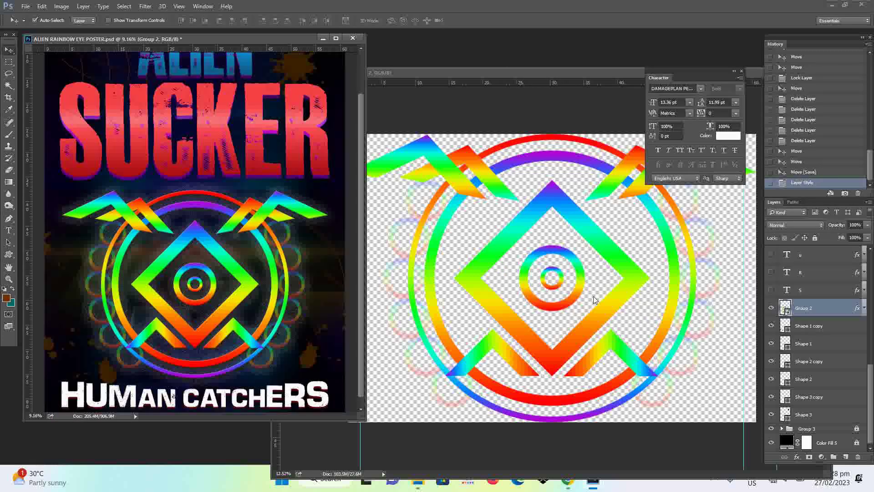
drag(824, 309, 845, 456)
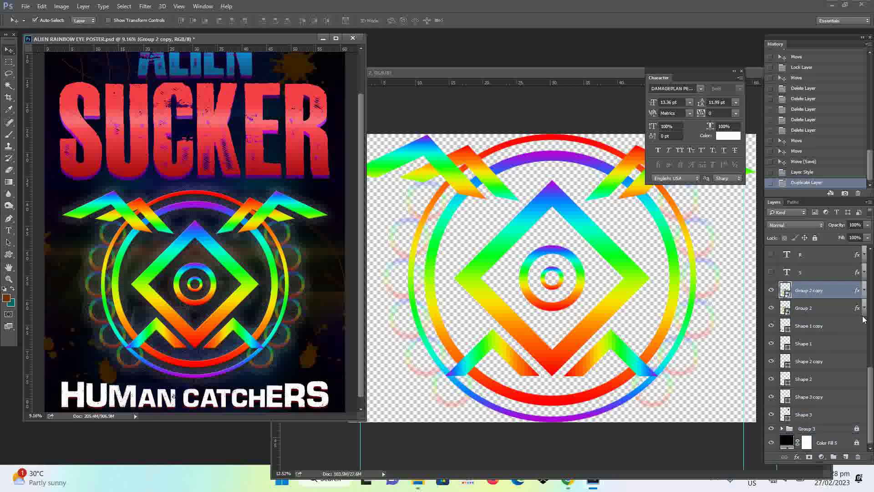
double_click(858, 289)
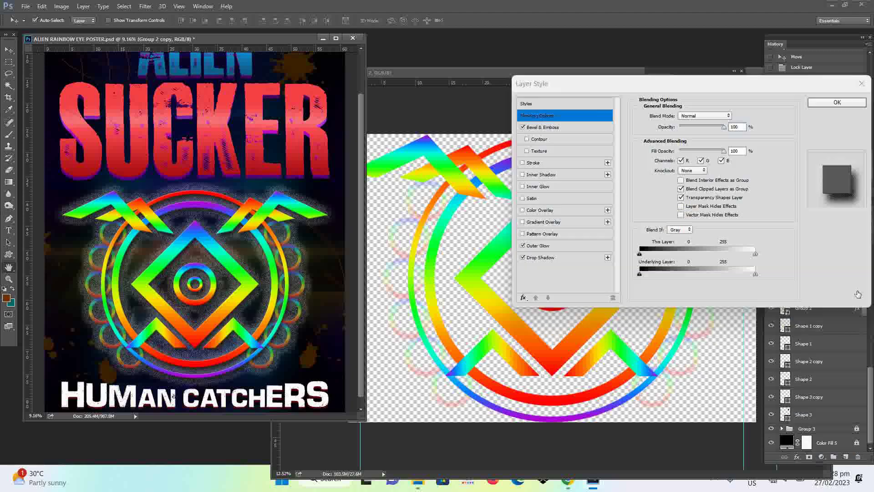
click(522, 128)
click(522, 246)
click(837, 102)
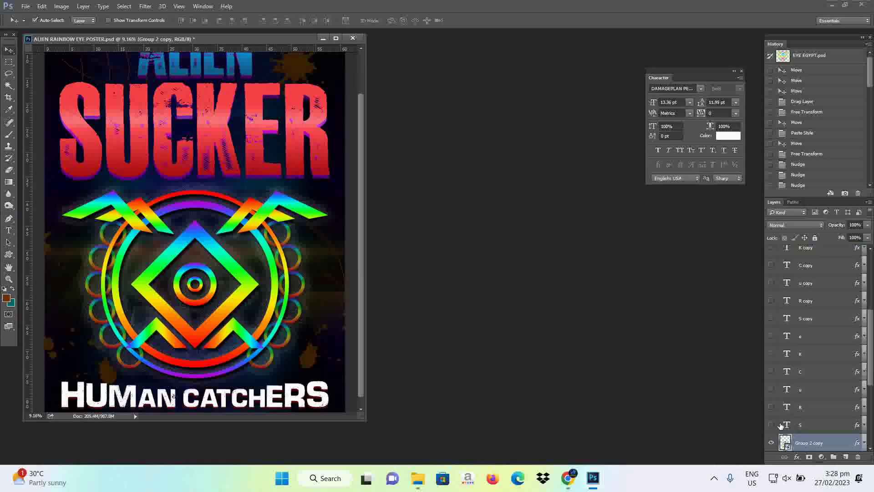
scroll(780, 425, down, 5)
click(810, 371)
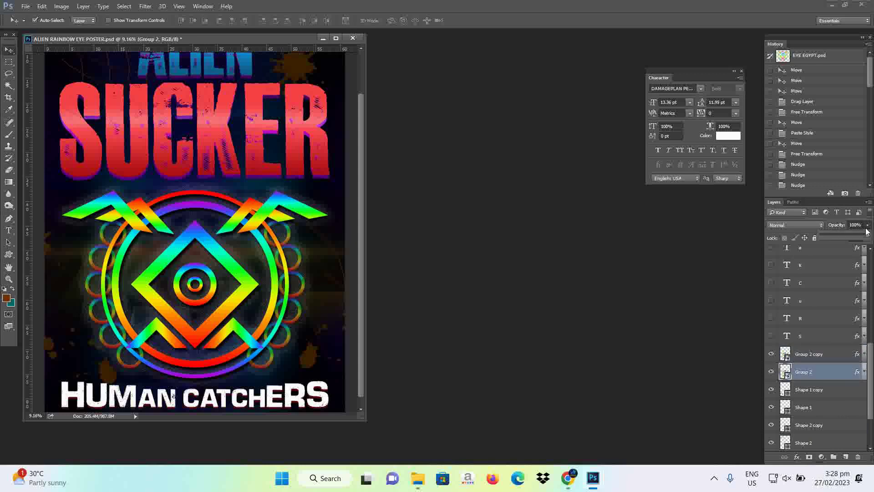
drag(848, 237, 847, 236)
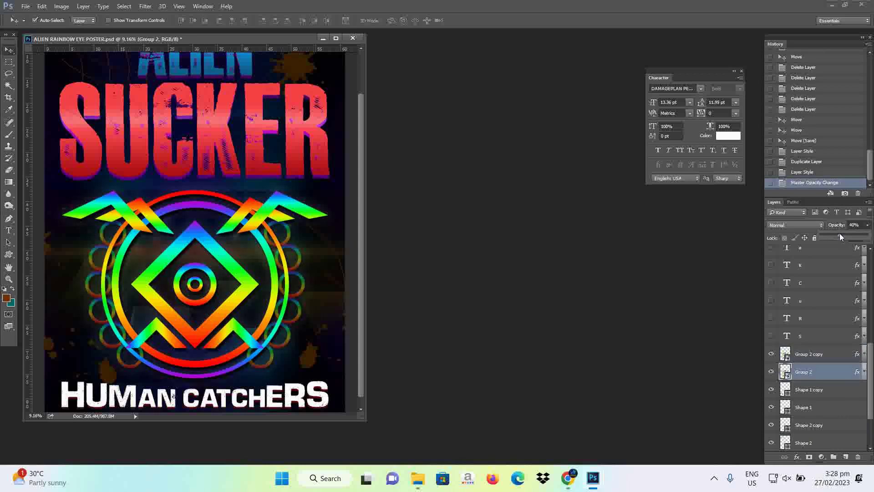
Link and delete the spare single-letter layers, then save the poster.
shift+click(806, 335)
click(783, 456)
scroll(809, 334, up, 3)
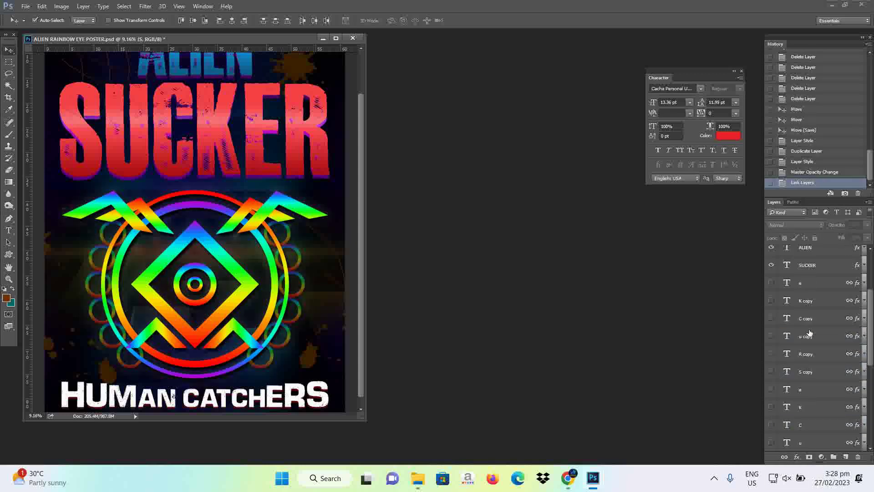
shift+click(810, 287)
key(Delete)
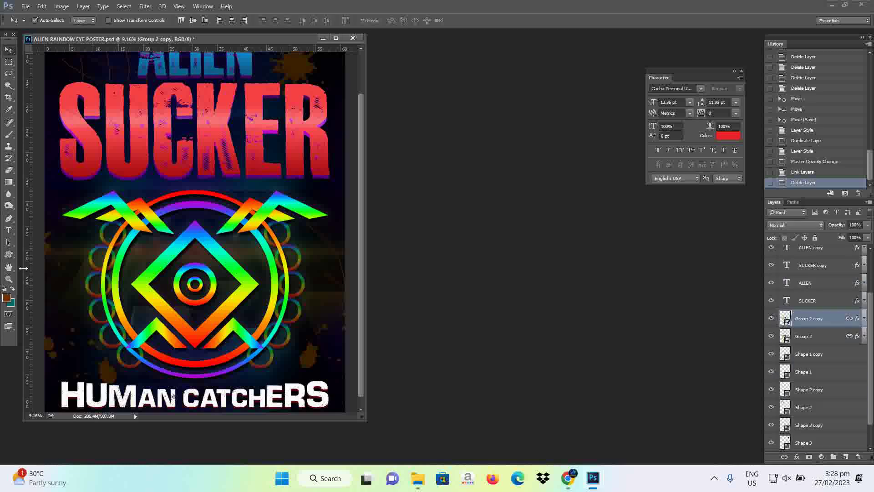
scroll(23, 268, down, 2)
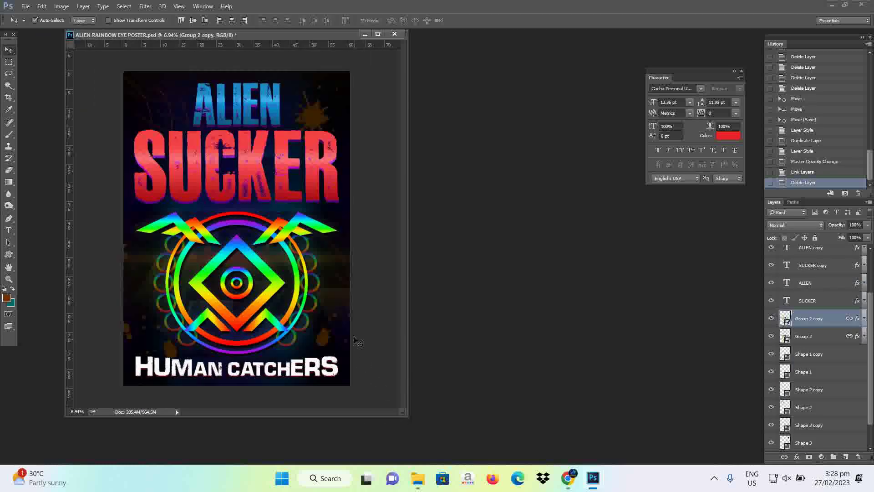
key(ctrl+s)
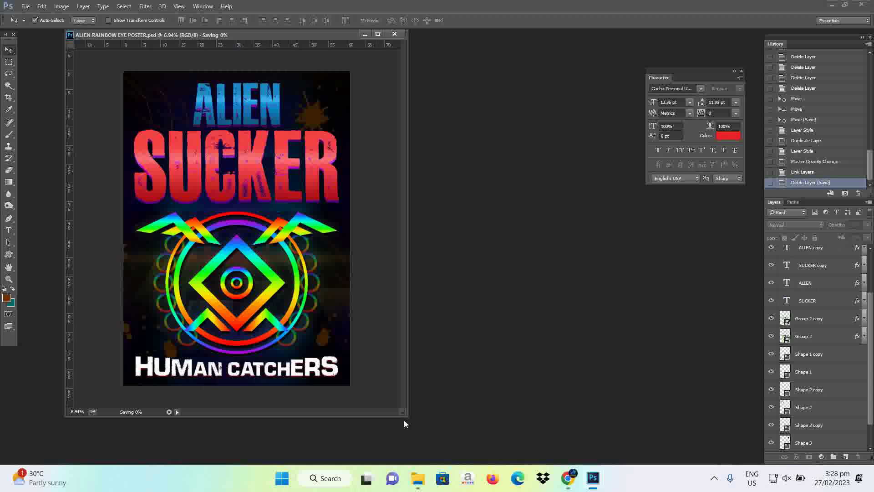
Resize and re-centre the poster window, dismissing the save dialog without saving.
drag(405, 424, 385, 419)
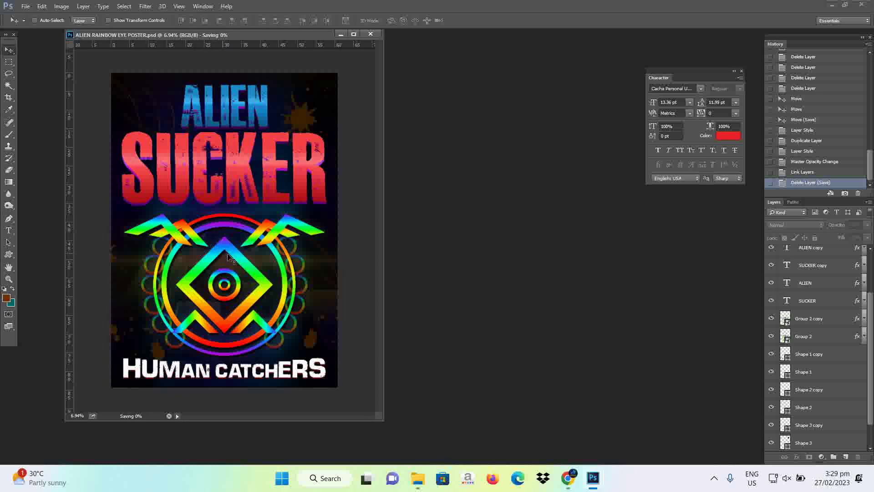
scroll(230, 257, up, 3)
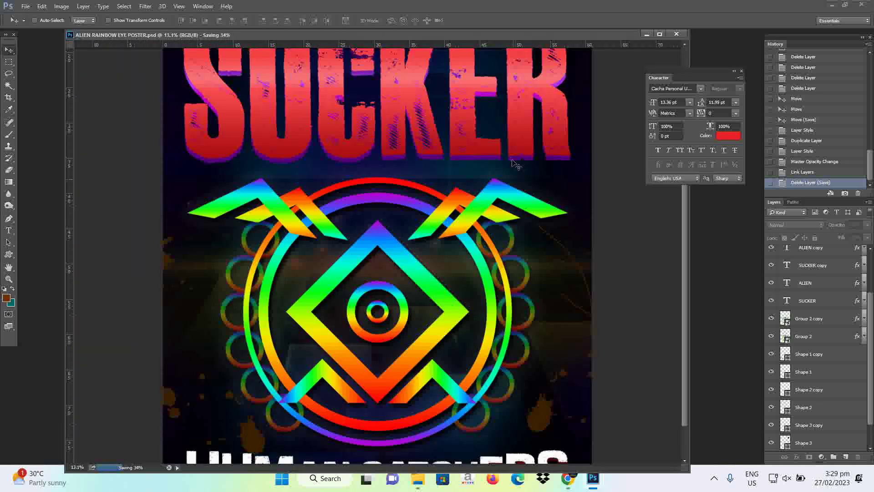
scroll(514, 164, up, 2)
scroll(505, 209, down, 2)
scroll(409, 173, down, 2)
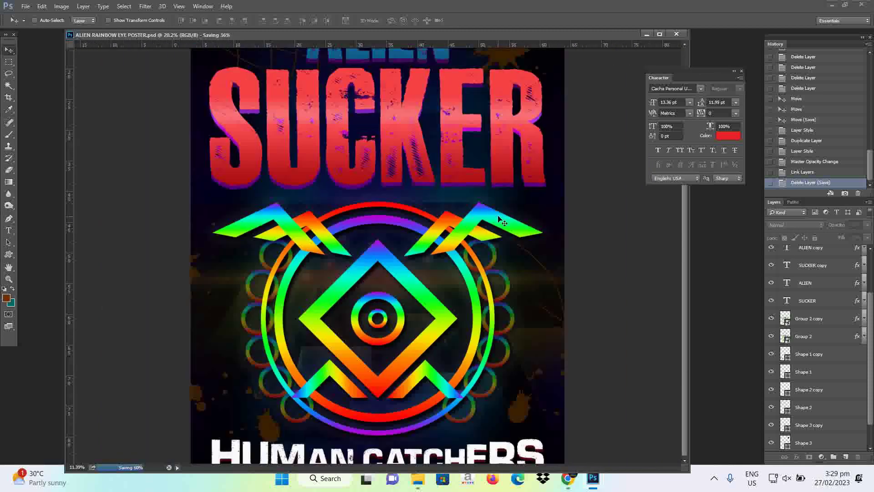
scroll(273, 119, down, 1)
drag(249, 37, 403, 43)
scroll(403, 136, down, 1)
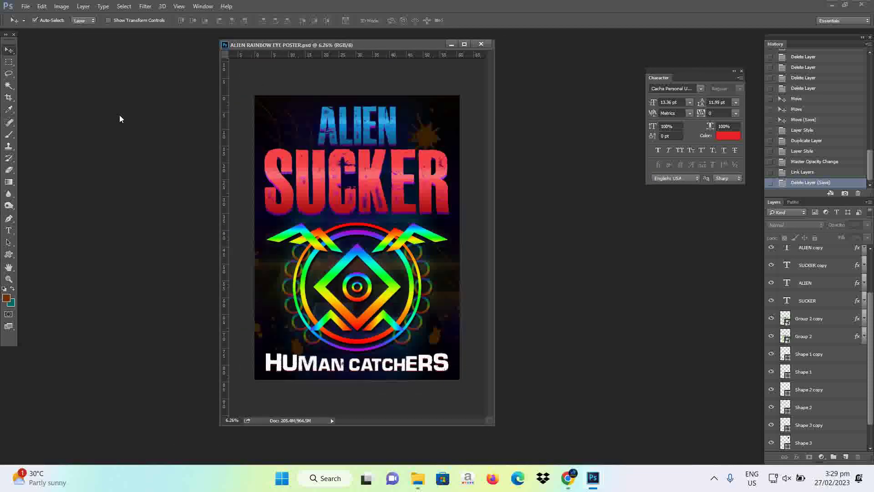
click(26, 7)
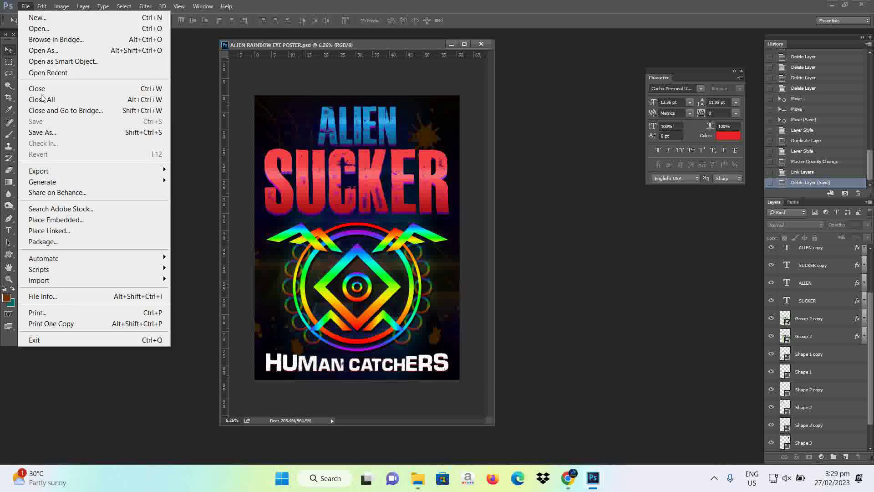
key(Escape)
click(535, 347)
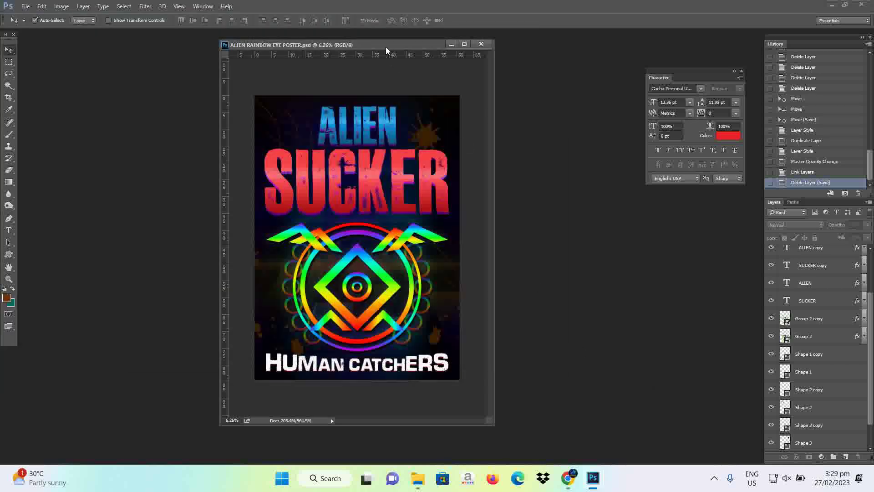
Show Group 2 copy, inspect its Group 2.psb contents, close it, and save the poster.
click(771, 318)
double_click(784, 320)
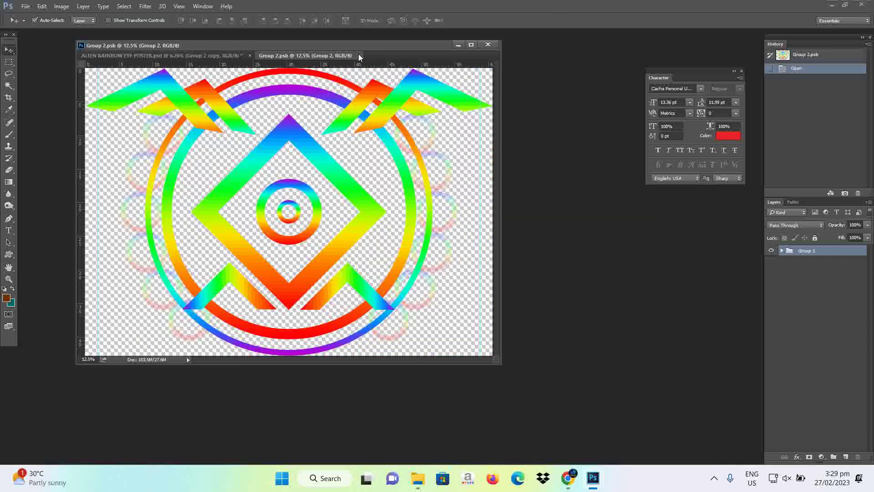
click(359, 56)
key(ctrl+s)
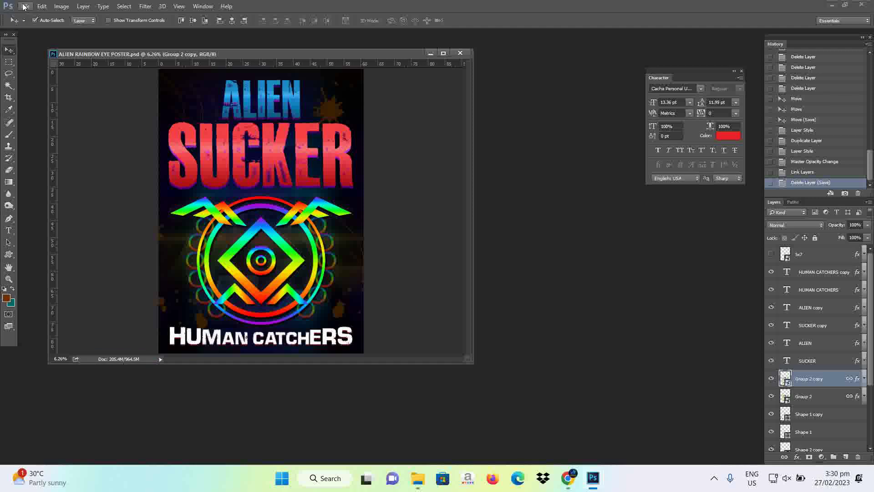
Save a JPEG copy of the poster, accepting the default quality options.
click(25, 7)
click(55, 133)
click(445, 249)
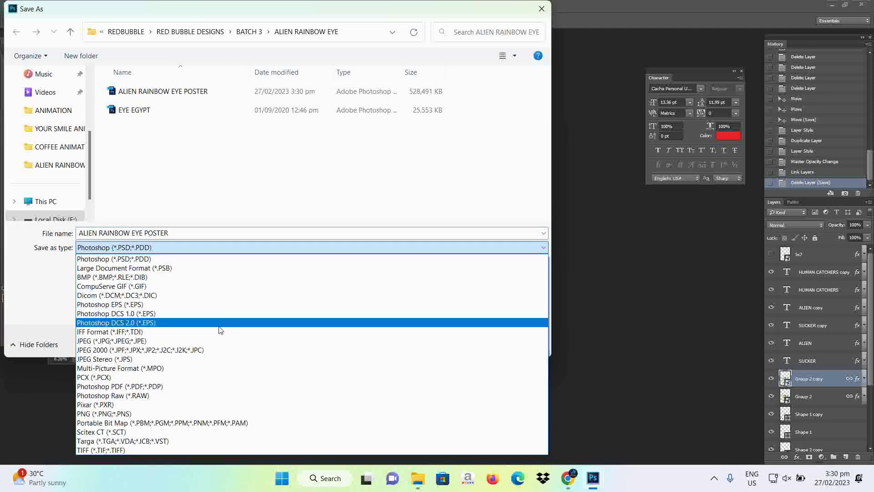
click(221, 337)
click(460, 342)
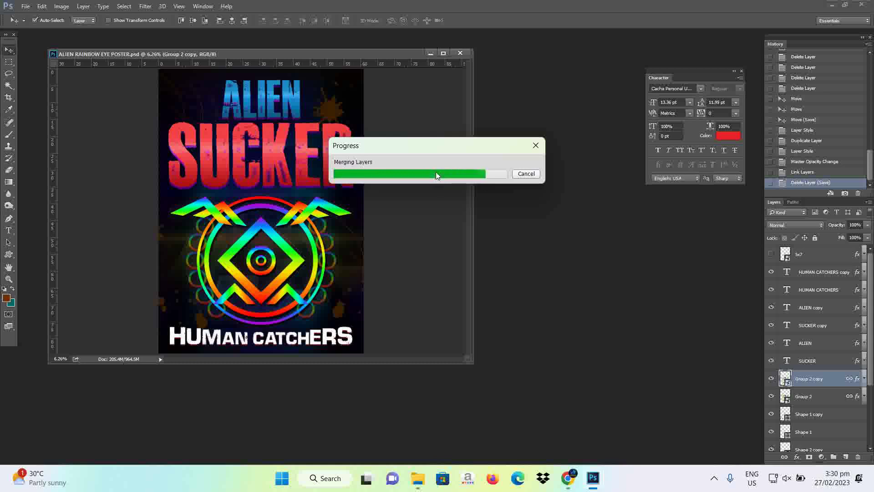
click(483, 136)
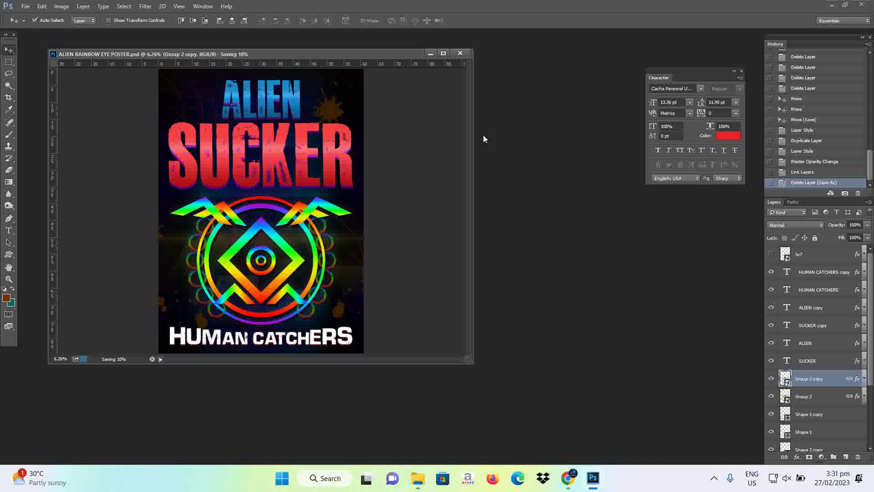
Save the poster as 'ALIEN RAINBOW EYE POSTER - 2.psd' and shrink its document window.
click(26, 6)
click(75, 139)
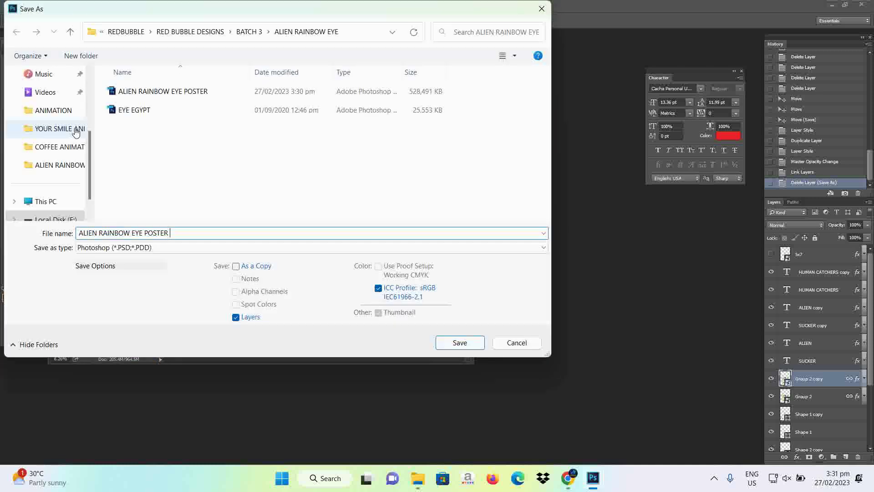
text(- 2)
key(Return)
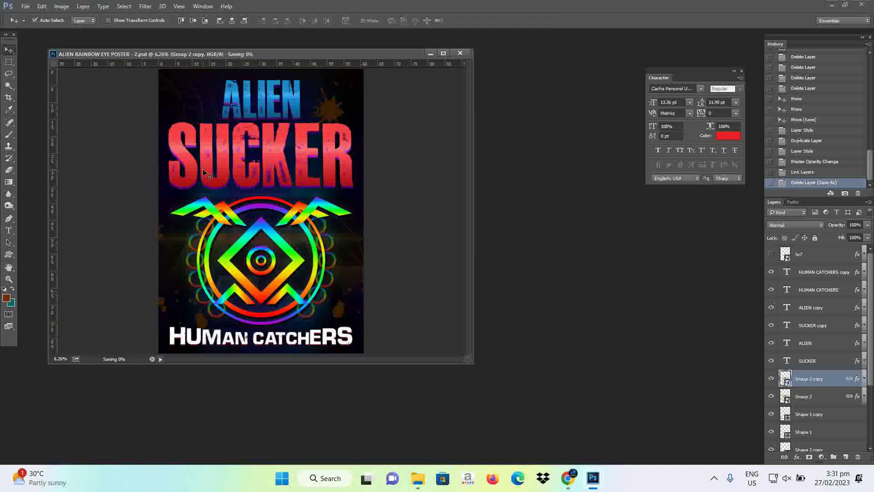
drag(472, 362, 389, 432)
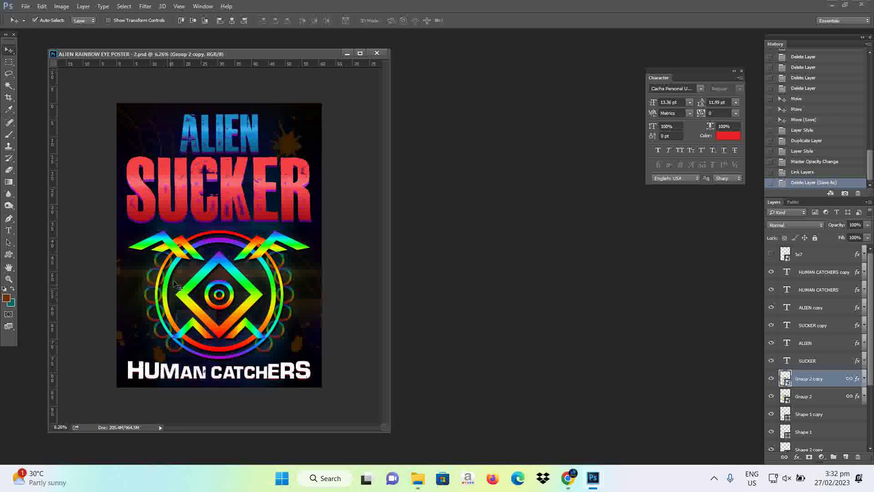
Open the Group 2 copy smart object and float its window beside the poster.
double_click(778, 378)
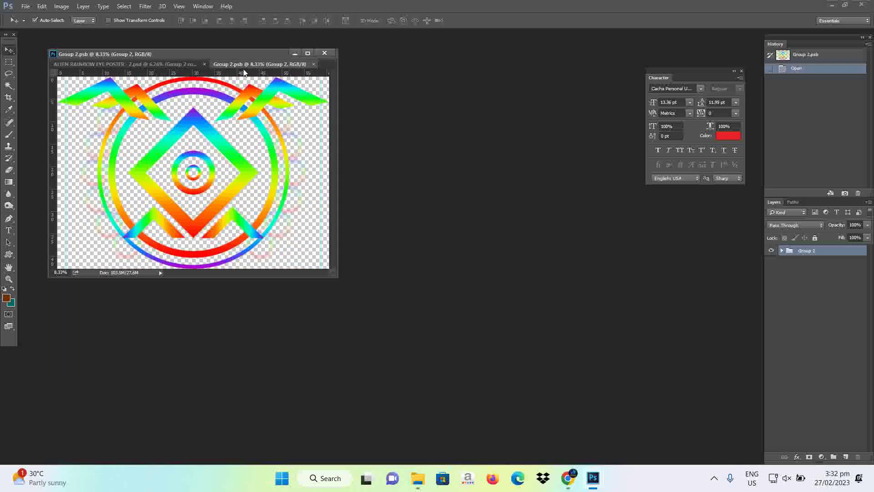
drag(244, 69, 505, 176)
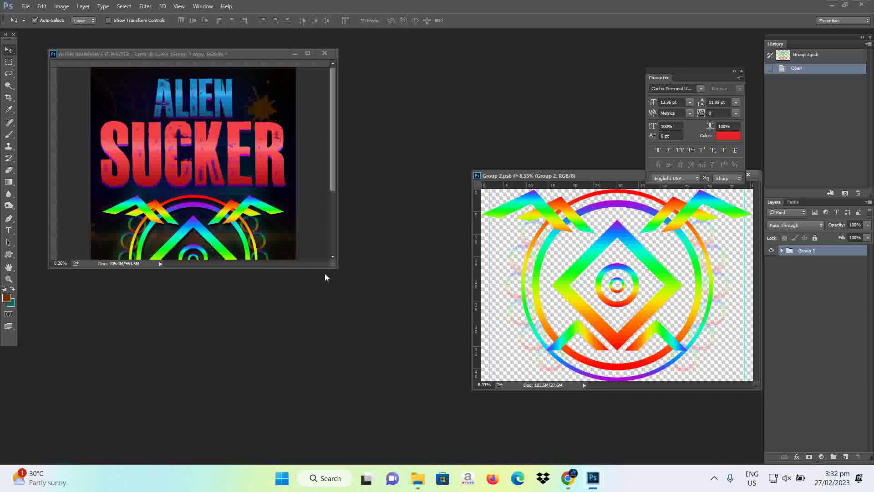
drag(338, 268, 348, 422)
drag(546, 179, 455, 146)
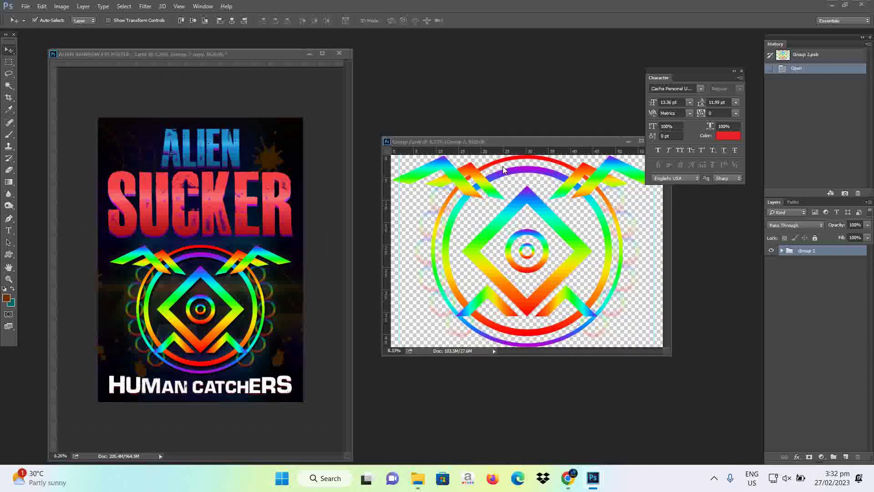
In Shape 1's gradient overlay, set the first gradient stop to brown-gold aa6e0f.
click(544, 223)
double_click(840, 313)
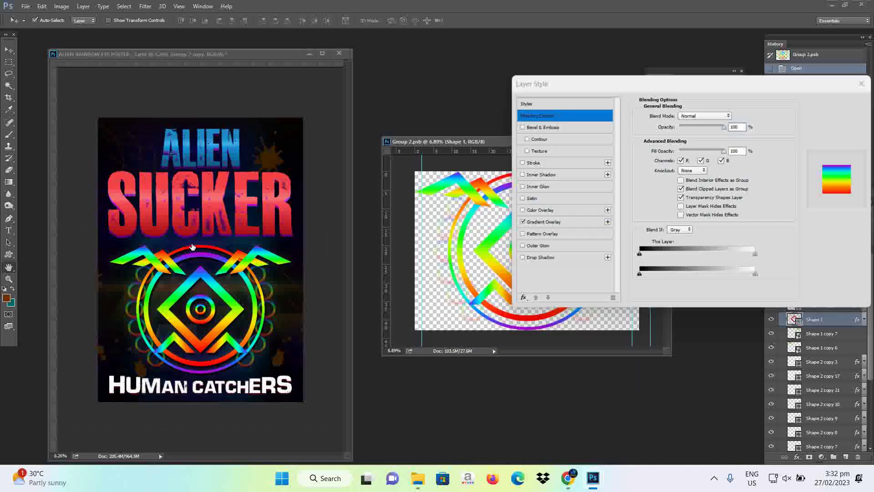
click(544, 222)
click(694, 137)
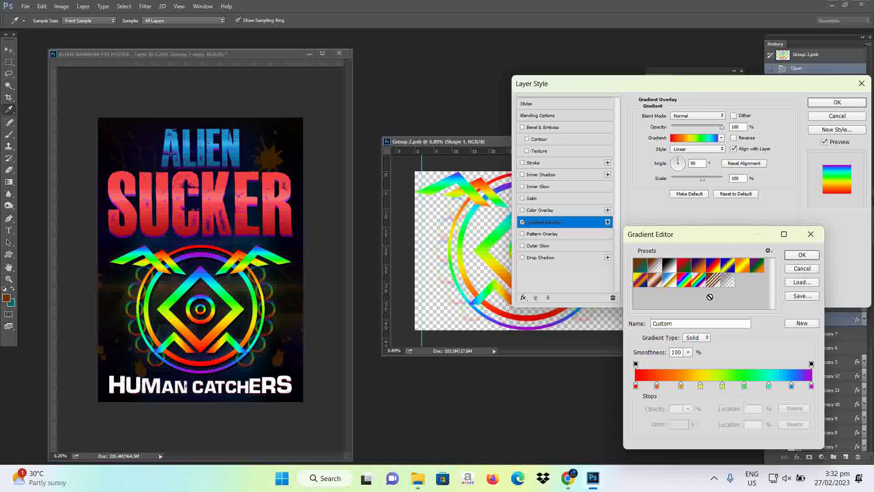
click(636, 386)
click(681, 424)
click(730, 378)
click(709, 311)
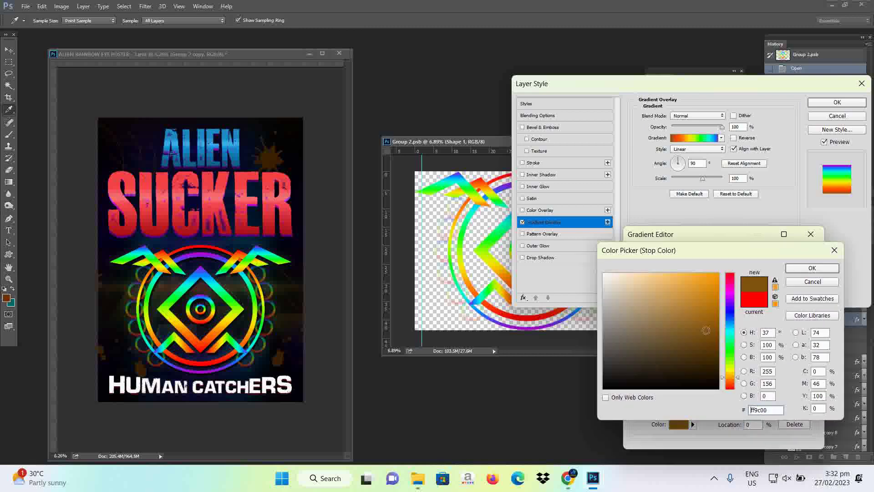
key(Return)
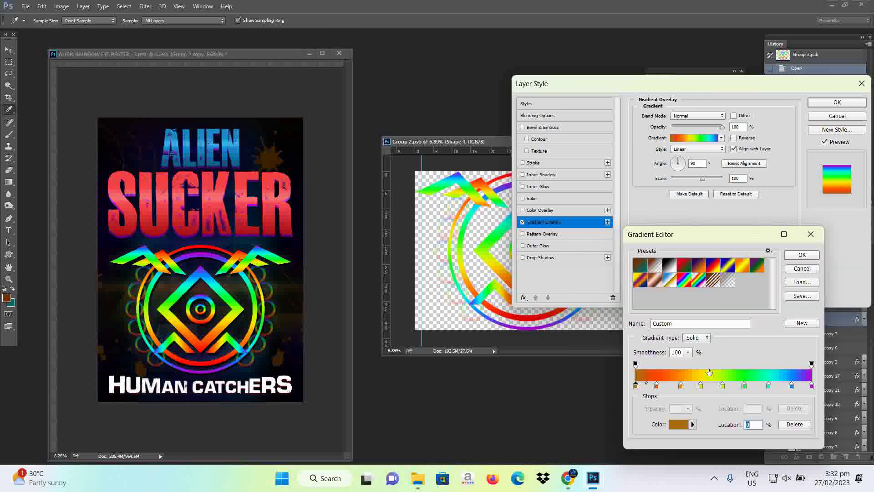
Recolour the gradient stops at locations 12, 26 and 37 to brown-gold and orange-gold.
click(662, 390)
click(681, 423)
click(743, 371)
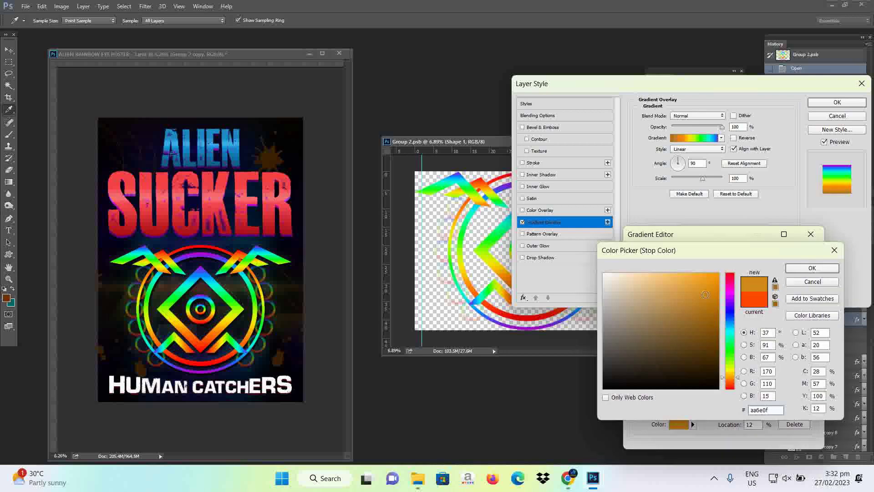
key(Return)
click(680, 386)
click(682, 423)
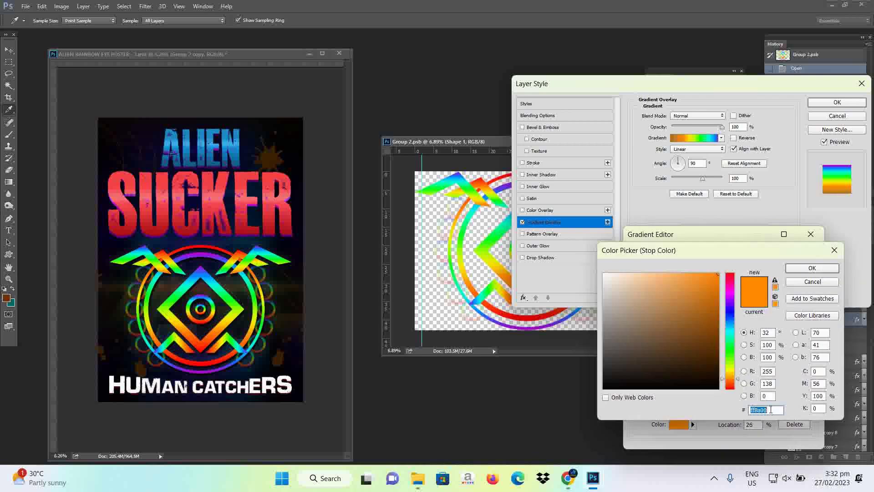
click(708, 290)
drag(637, 248, 572, 140)
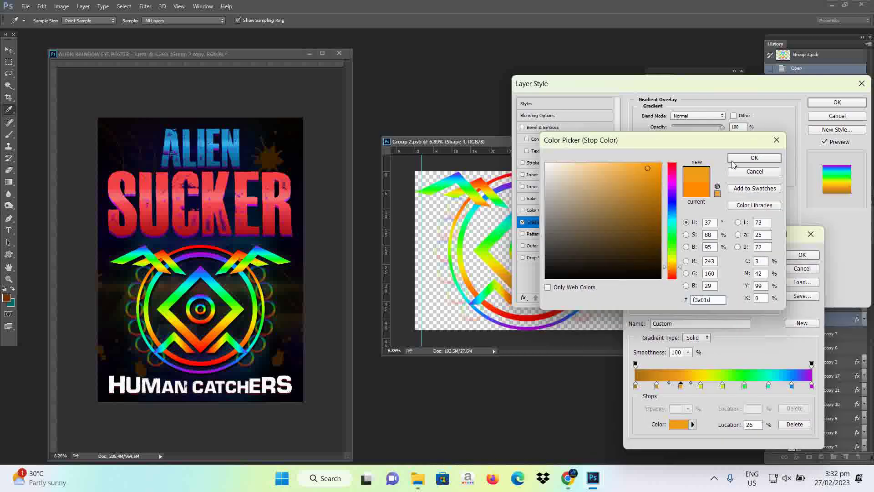
key(Return)
click(700, 386)
click(678, 423)
text(aa6e0f)
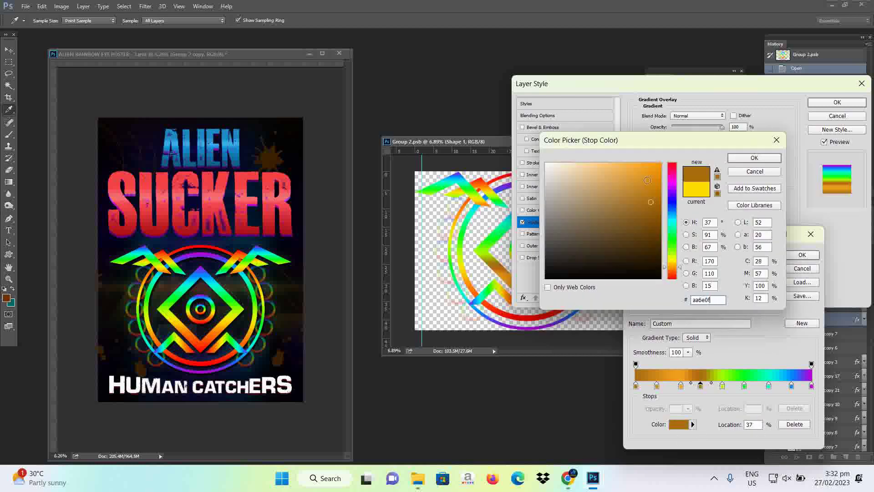
key(Return)
Set the stops at 49 and 62 to aa6e0f and the 76% stop to a lighter gold.
drag(753, 231, 730, 126)
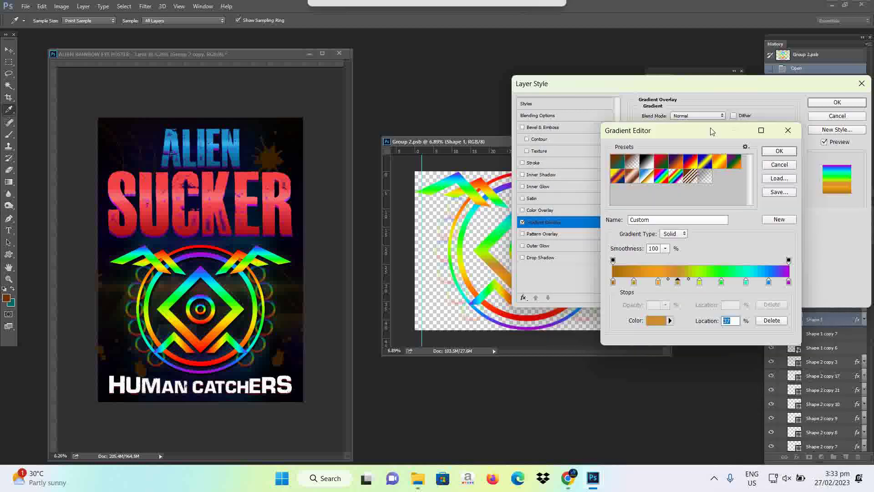
click(699, 281)
click(656, 320)
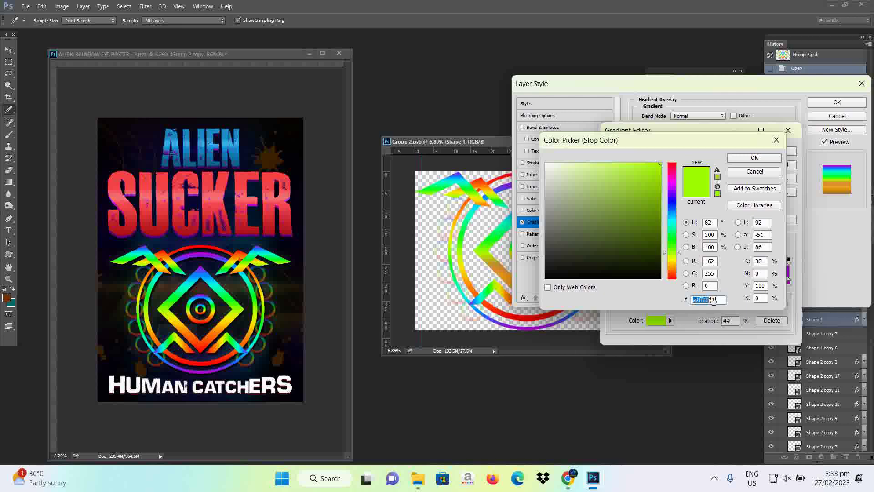
text(aa6e0f)
key(Return)
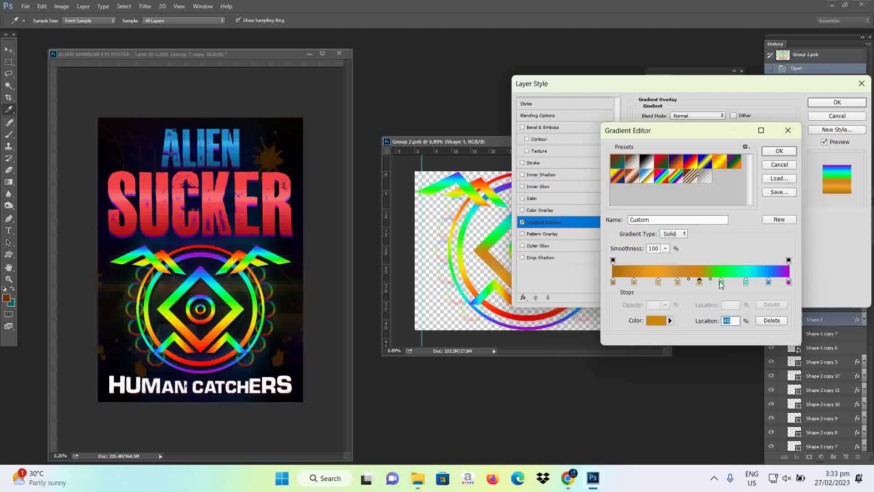
click(721, 283)
click(655, 320)
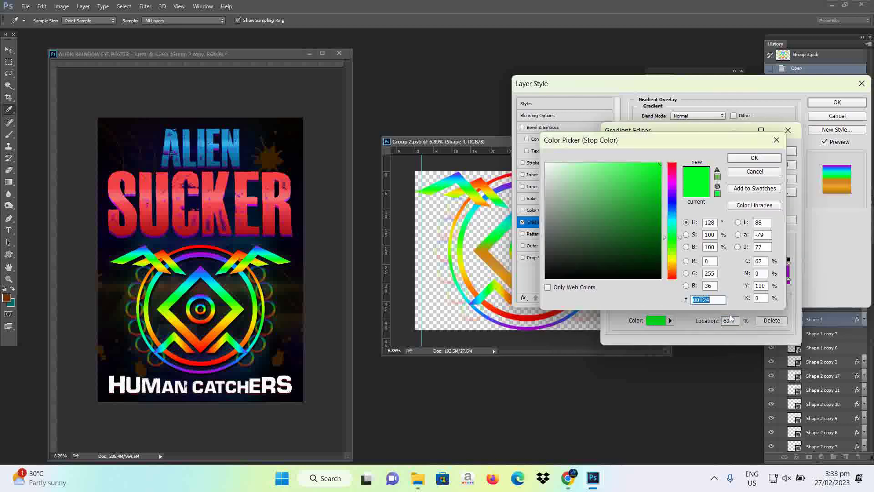
text(aa6e0f)
key(Return)
click(745, 282)
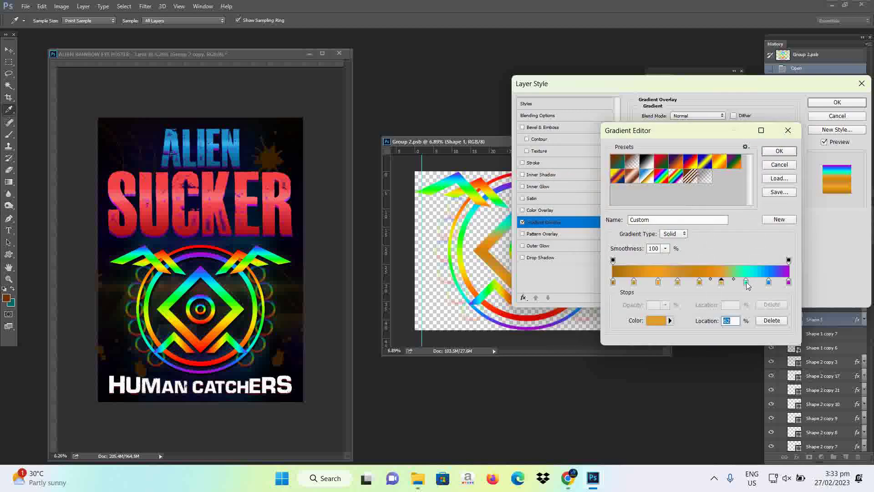
click(655, 320)
text(aa6e0f)
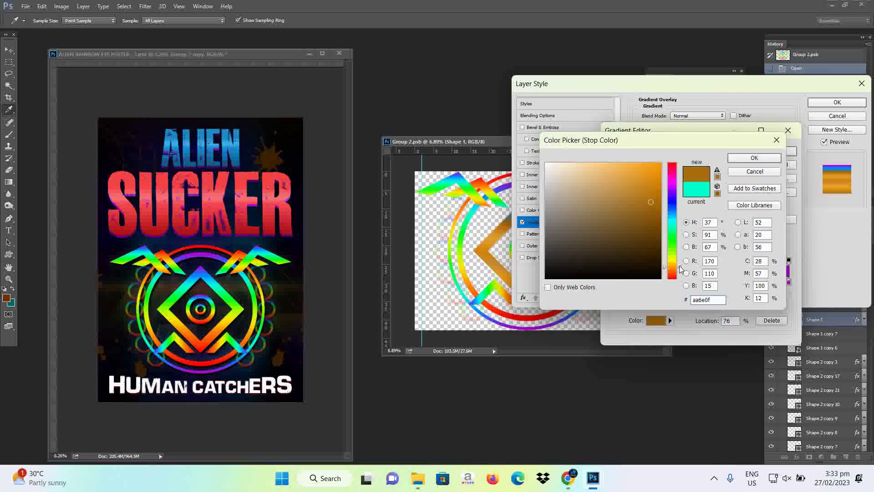
drag(680, 268, 677, 266)
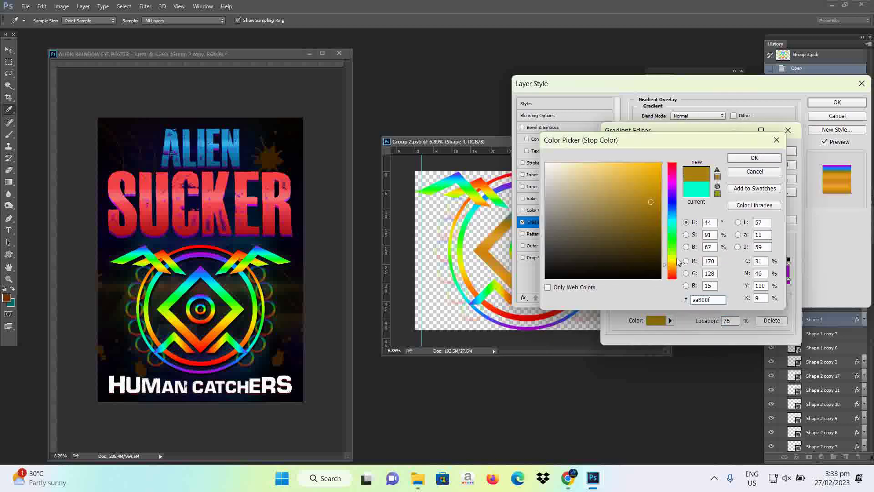
drag(637, 202, 641, 188)
key(Return)
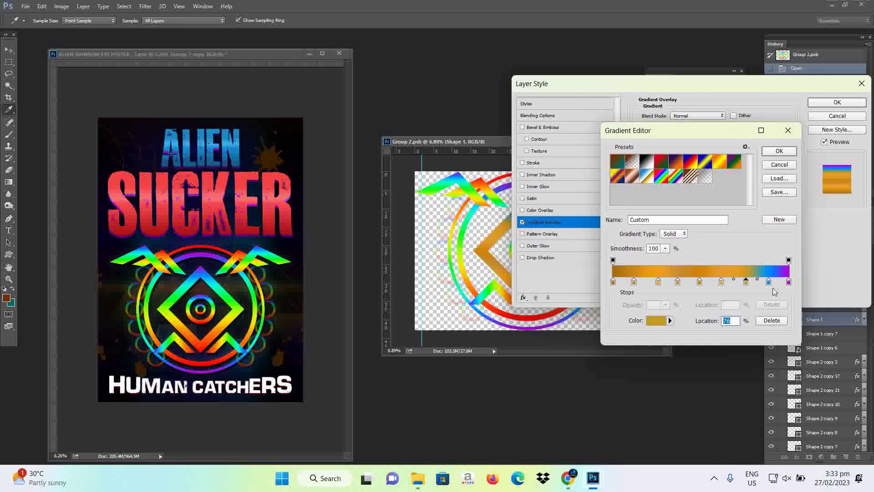
Set the 89% and 100% stops to gold aa6e0f and apply the all-gold gradient.
click(770, 291)
click(660, 321)
text(aa6e0f)
click(754, 157)
click(788, 282)
click(658, 321)
text(c07e16)
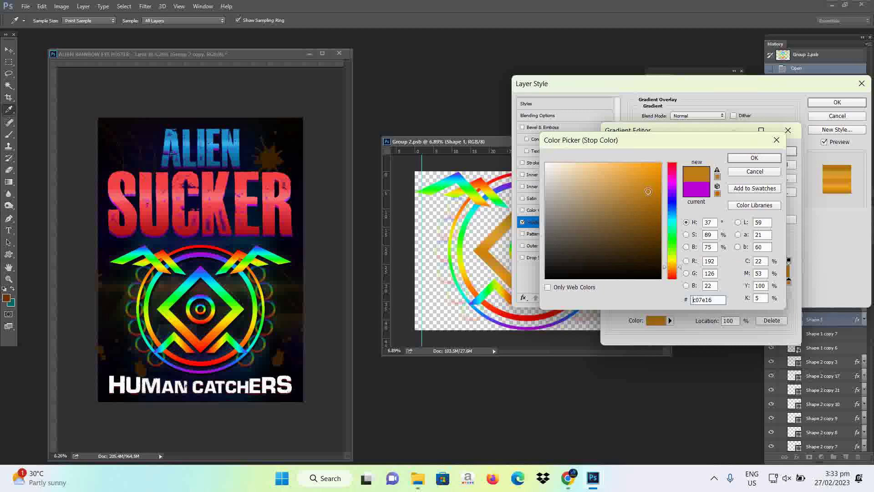
key(Return)
key(Return)
key(Return)
Save the smart object, then copy Shape 1's gold style onto Shape 2 copy 2.
key(ctrl+s)
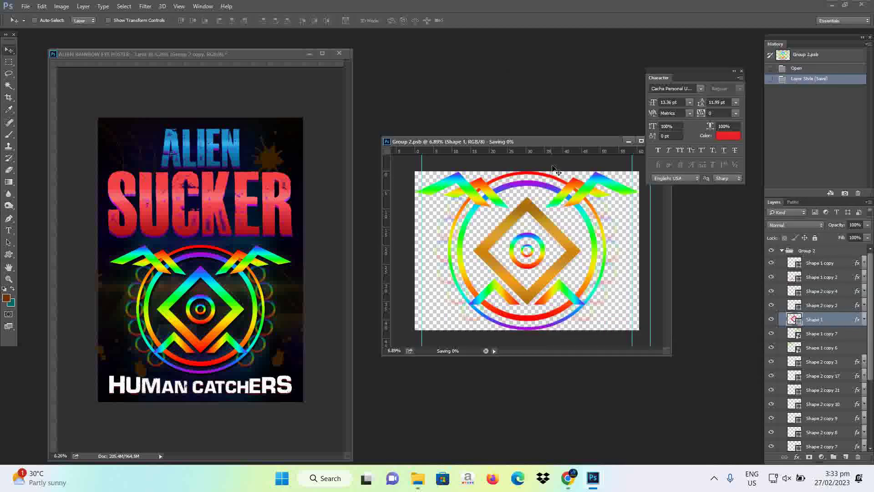
drag(542, 147, 541, 171)
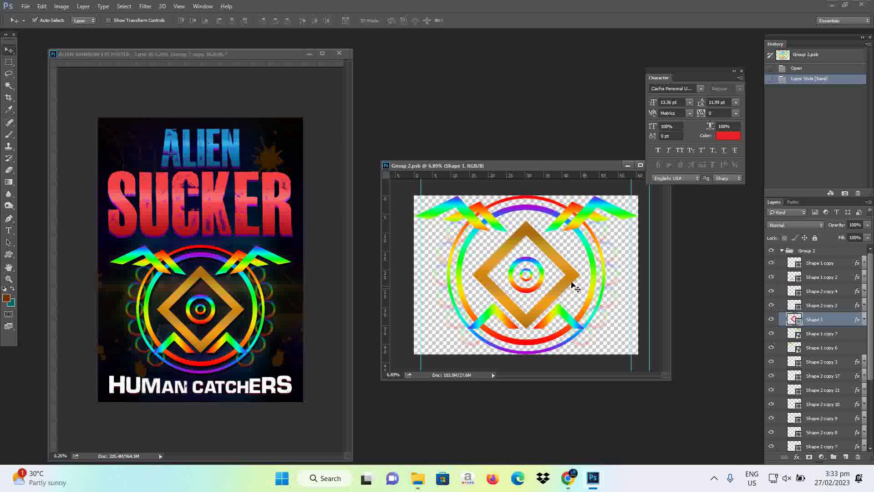
right_click(835, 320)
click(640, 294)
click(816, 305)
right_click(817, 305)
click(630, 304)
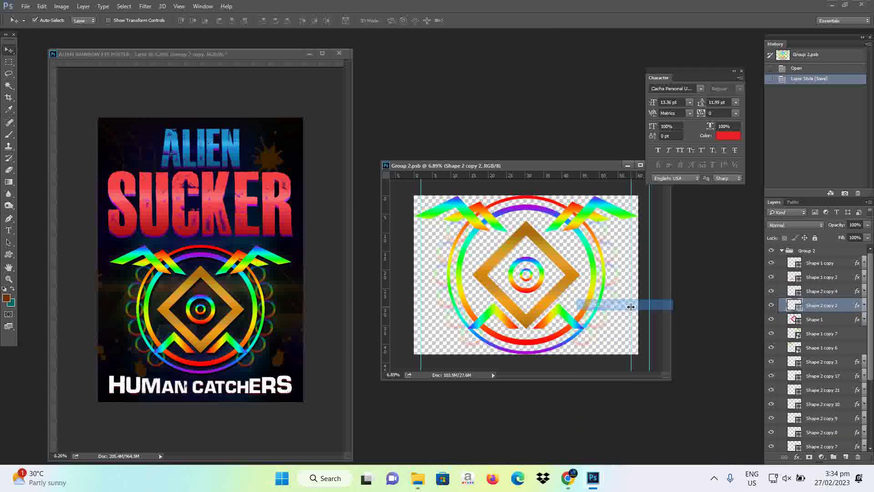
Paste the gold style onto Shape 2 copy 4 and save the emblem.
click(531, 282)
right_click(838, 294)
click(643, 315)
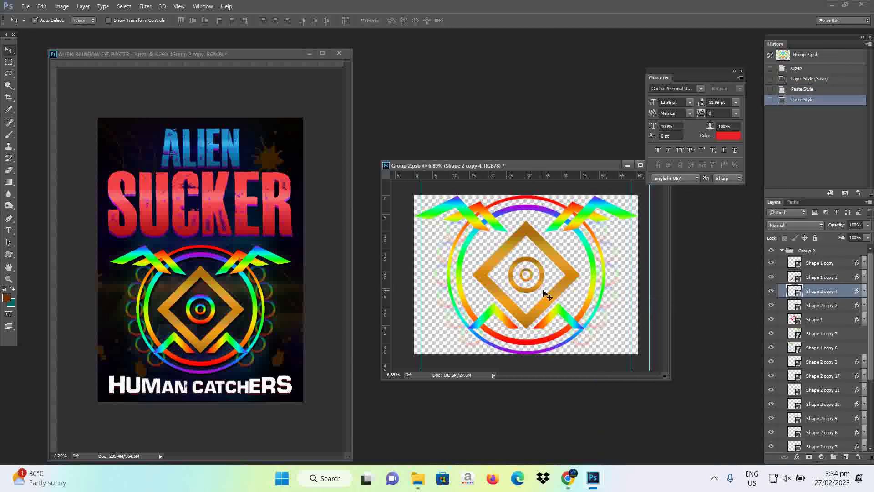
key(ctrl+s)
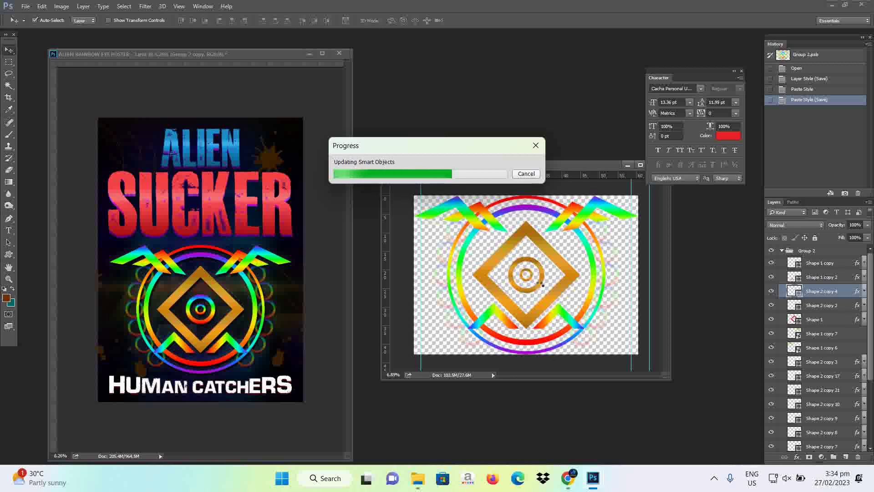
click(606, 285)
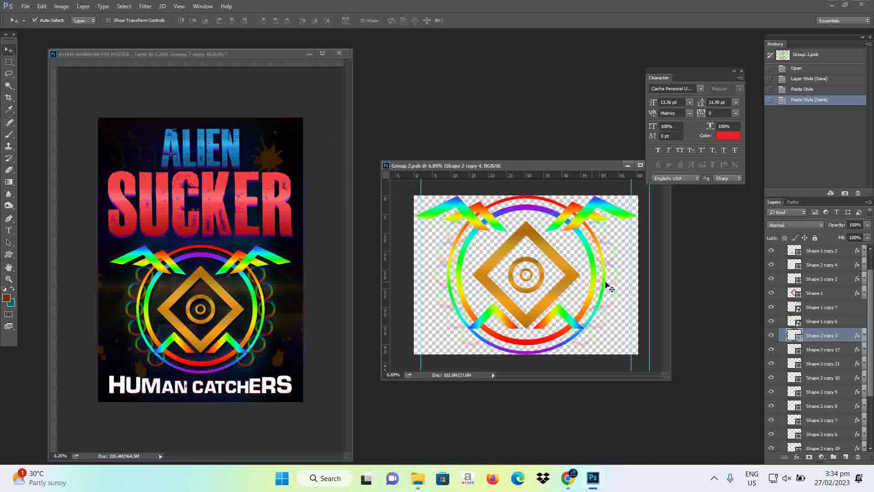
Start Shape 2 copy 3's gradient overlay from the red-to-green preset, setting the left stop orange.
double_click(852, 335)
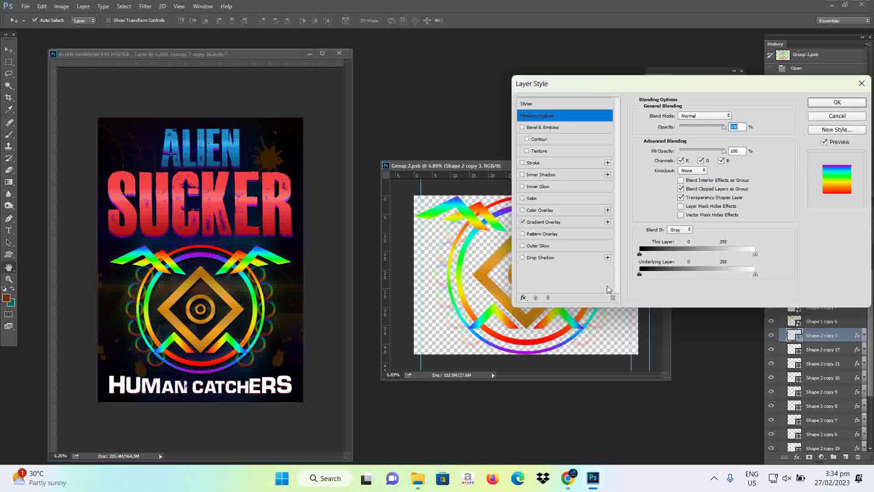
click(544, 222)
click(685, 141)
click(659, 163)
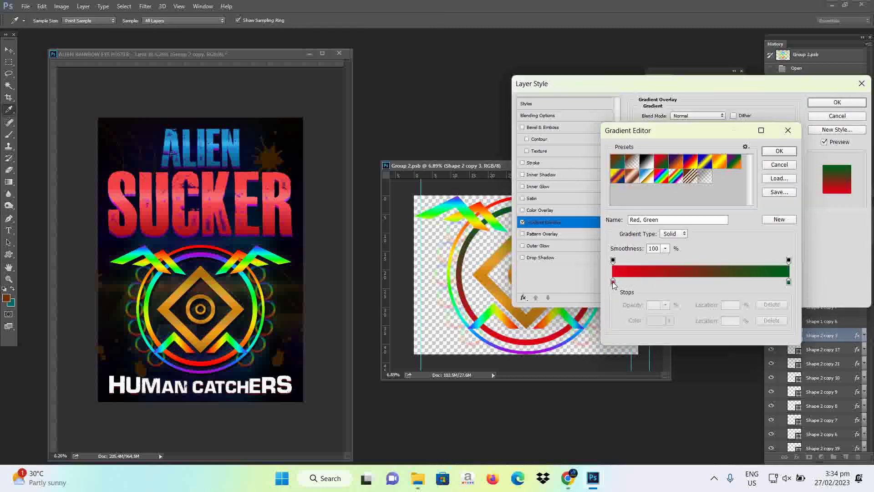
click(613, 283)
click(655, 320)
click(672, 267)
click(654, 189)
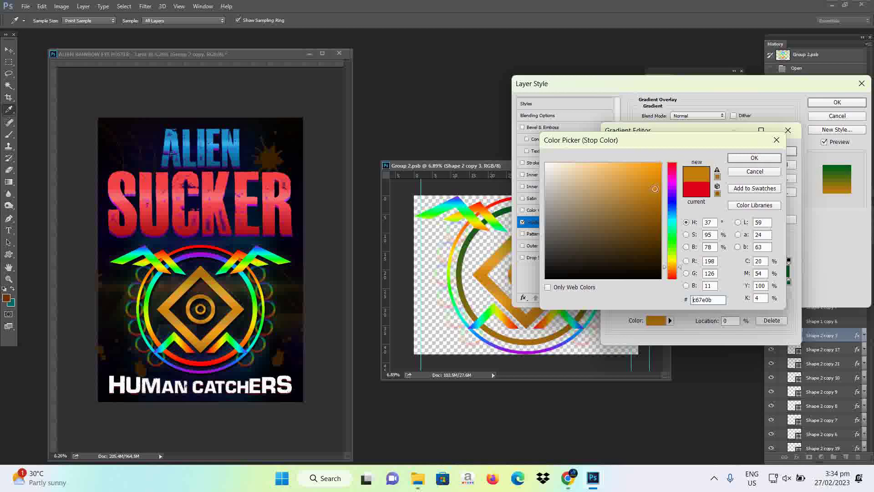
key(Return)
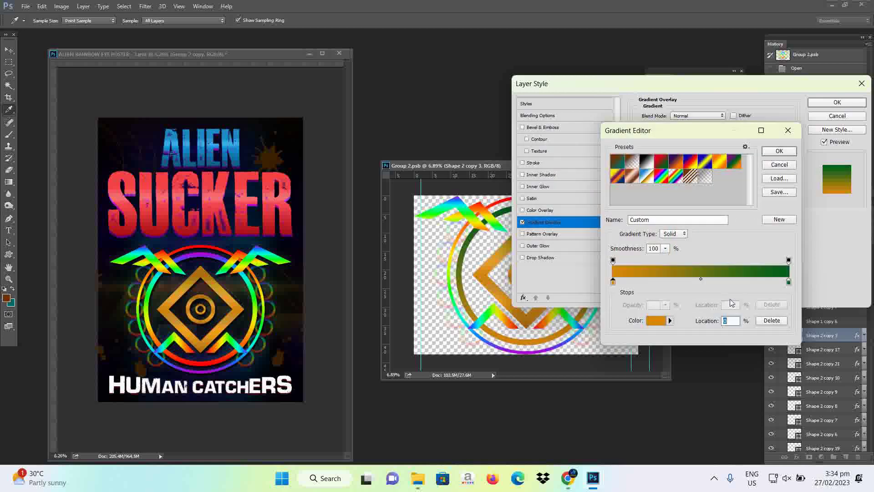
Make the right stop orange and add a light orange middle stop.
click(789, 283)
click(655, 320)
click(671, 266)
click(656, 181)
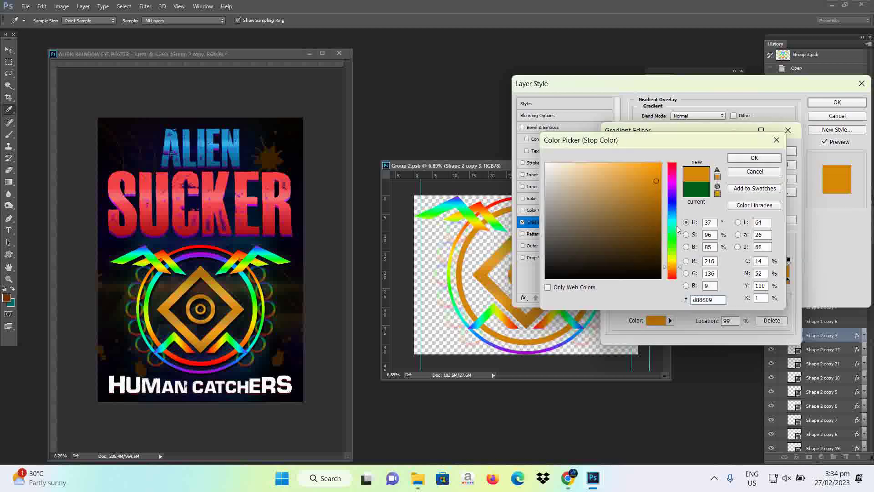
key(Return)
click(705, 282)
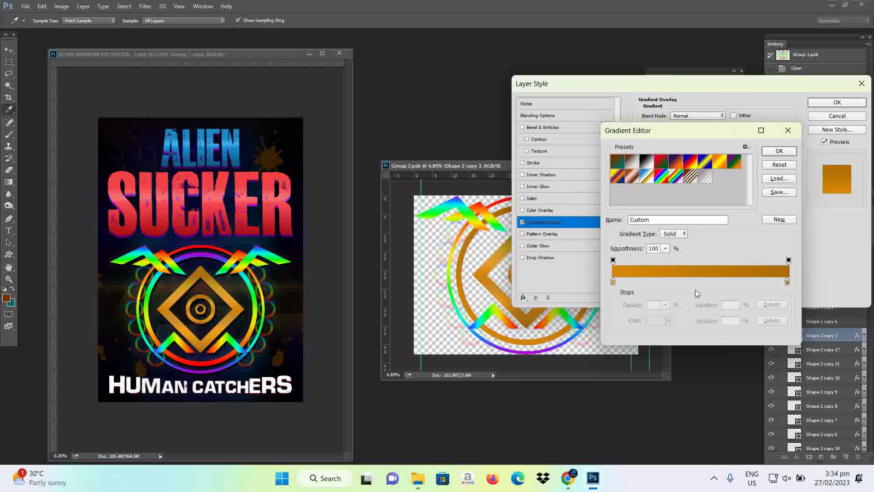
click(664, 320)
click(628, 180)
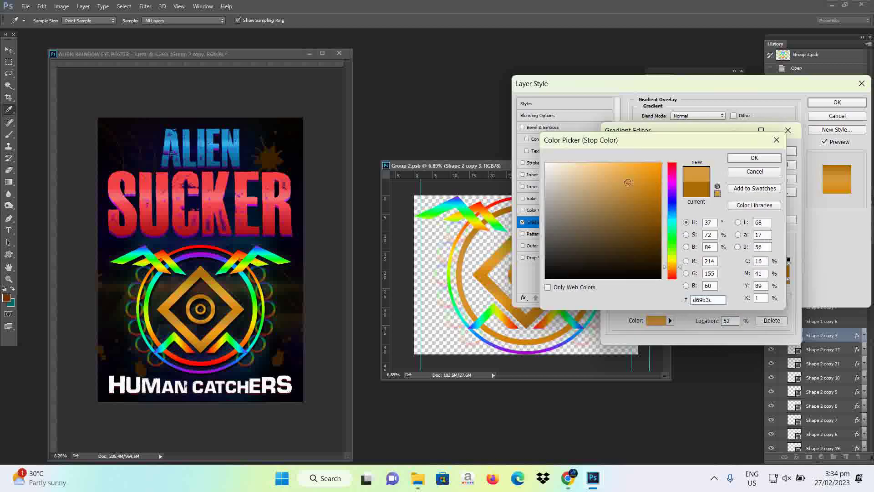
key(Return)
key(Return)
key(Return)
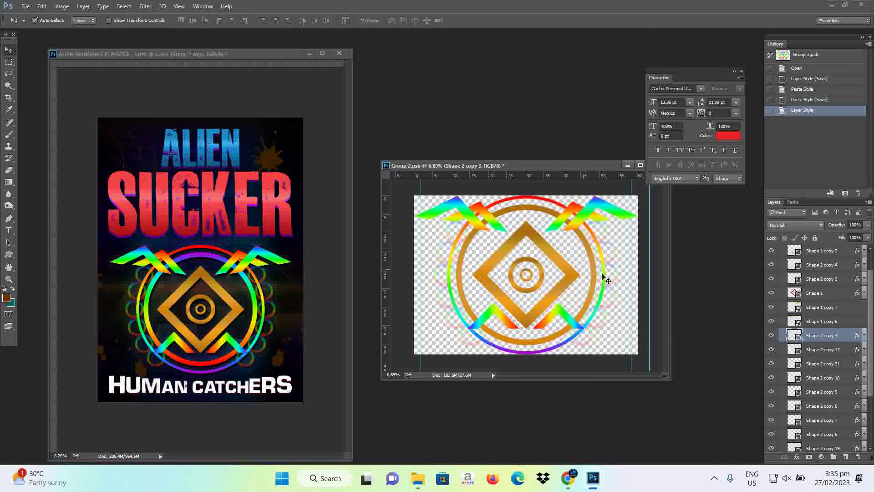
Copy Shape 2 copy 3's gold style onto Shape 2 copy 17, then return to the poster.
right_click(819, 337)
click(622, 304)
click(815, 321)
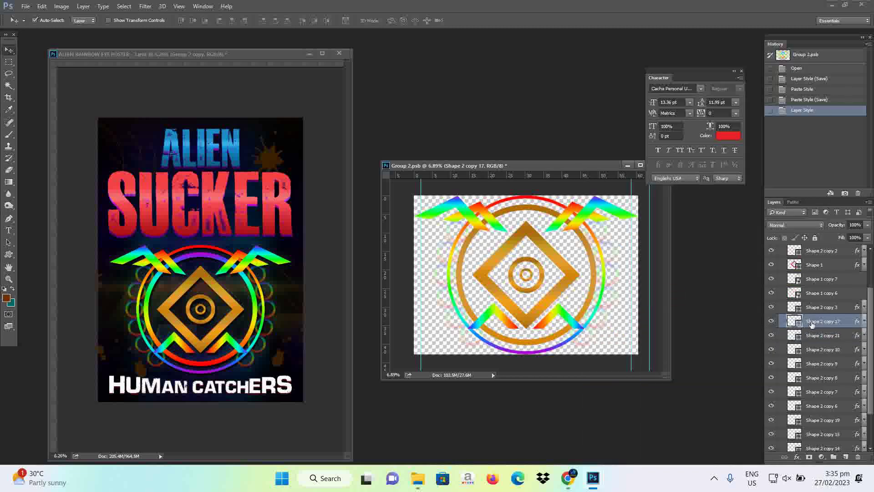
right_click(806, 321)
click(608, 304)
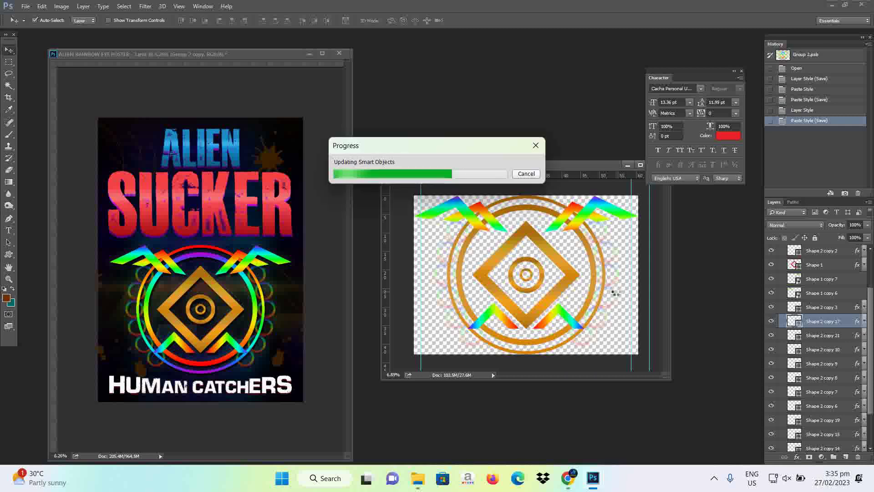
click(288, 214)
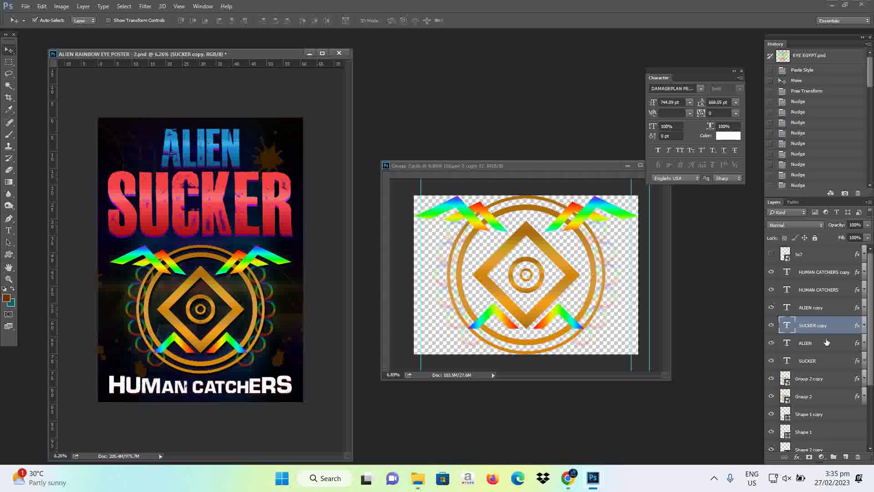
Change the SUCKER copy stroke colour to dark brown, after trying white and orange.
double_click(851, 326)
click(552, 163)
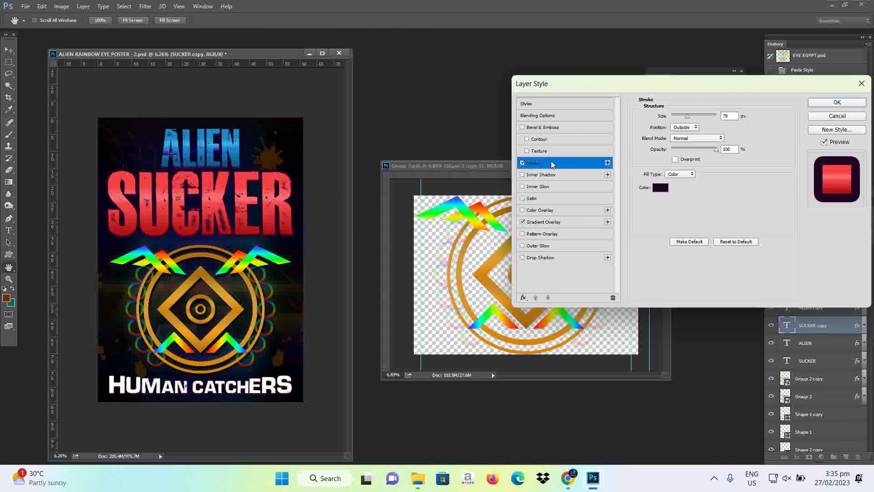
click(659, 187)
drag(655, 191, 534, 142)
click(231, 296)
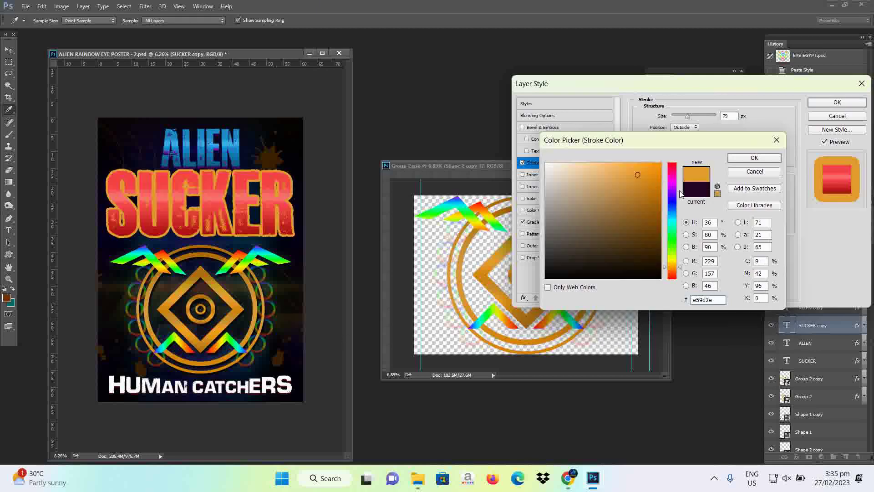
click(754, 157)
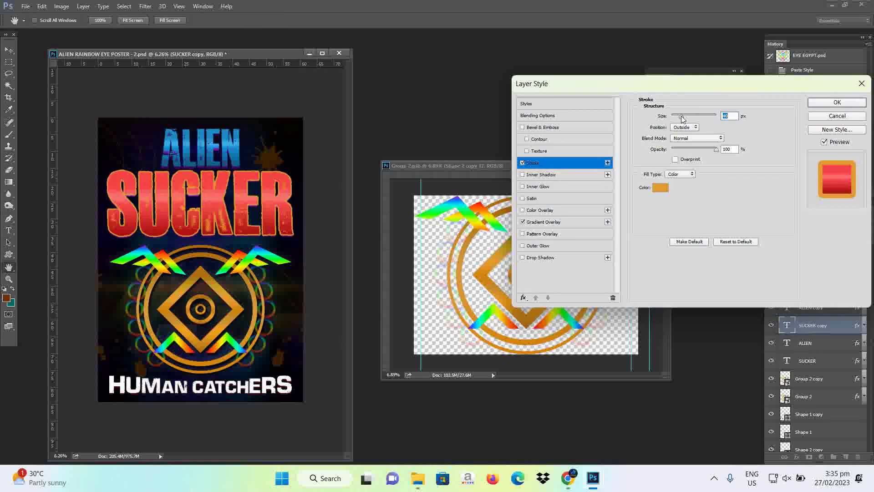
click(654, 189)
click(644, 233)
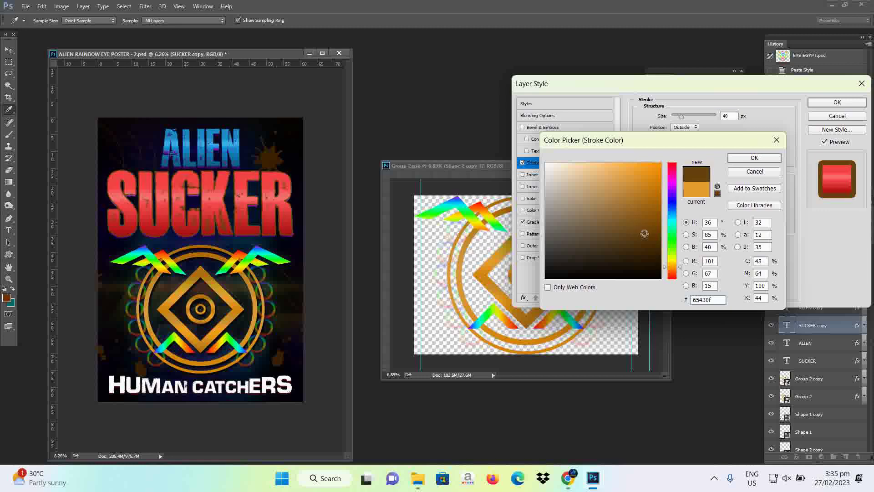
drag(645, 233, 687, 328)
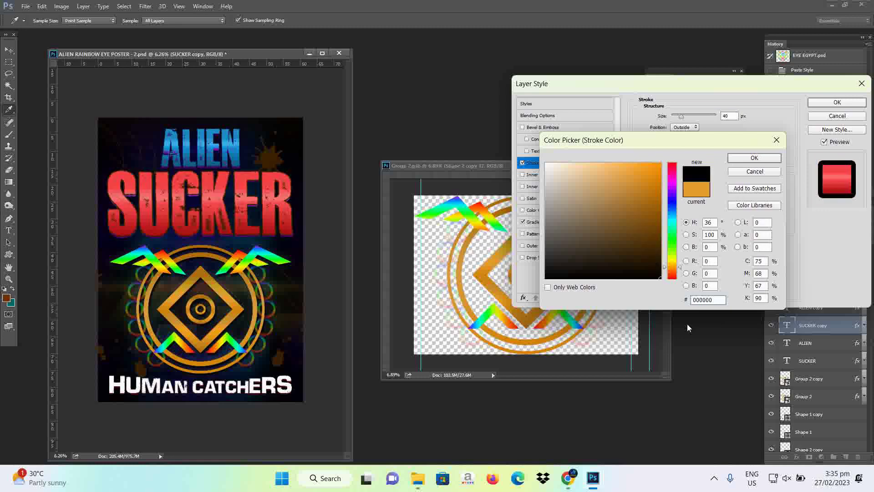
drag(657, 222, 655, 254)
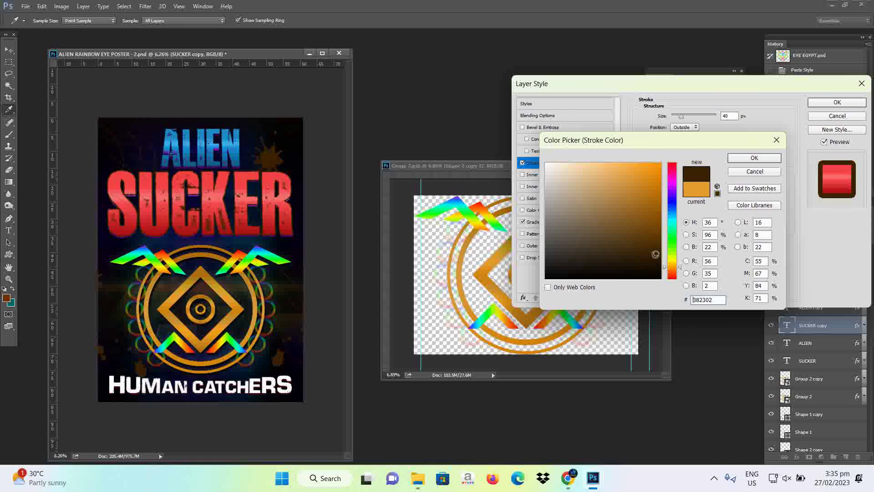
key(Return)
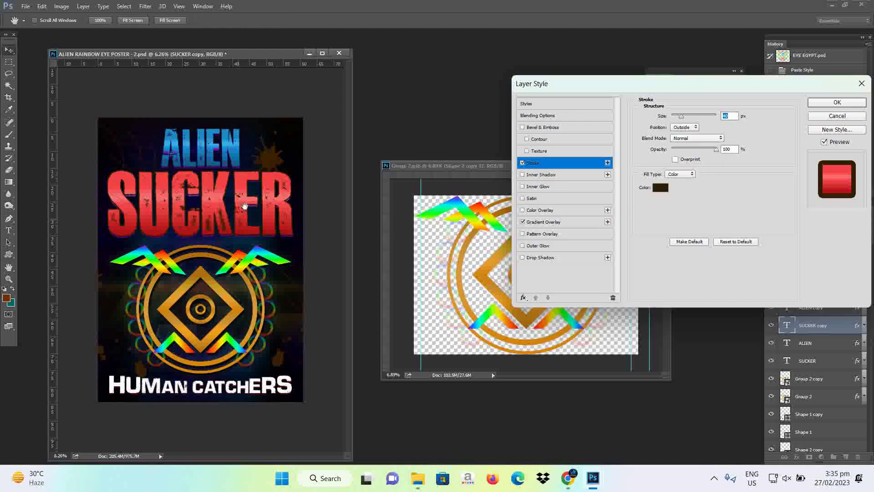
key(Return)
Make the SUCKER copy stroke thinner by setting its size to 2.
scroll(236, 200, up, 2)
scroll(236, 200, up, 2)
scroll(237, 205, up, 1)
scroll(237, 209, up, 1)
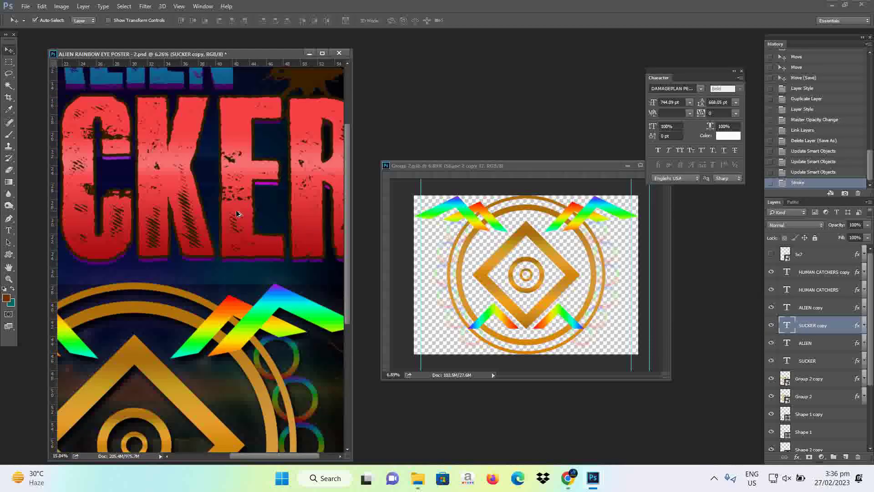
scroll(237, 213, up, 1)
scroll(237, 212, down, 5)
scroll(237, 213, down, 1)
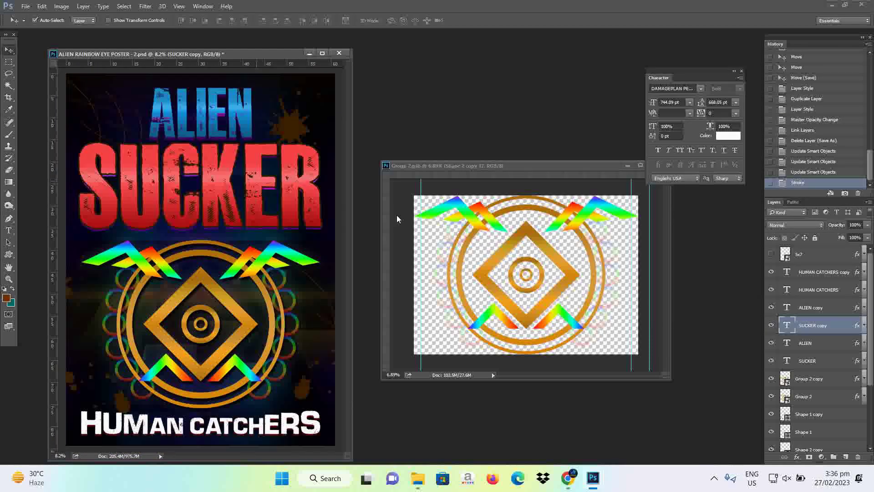
double_click(855, 329)
click(541, 162)
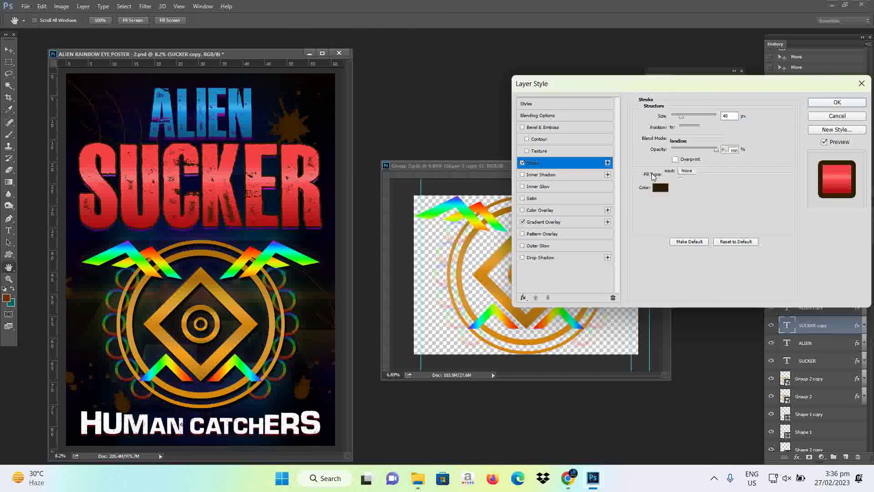
drag(683, 117, 680, 118)
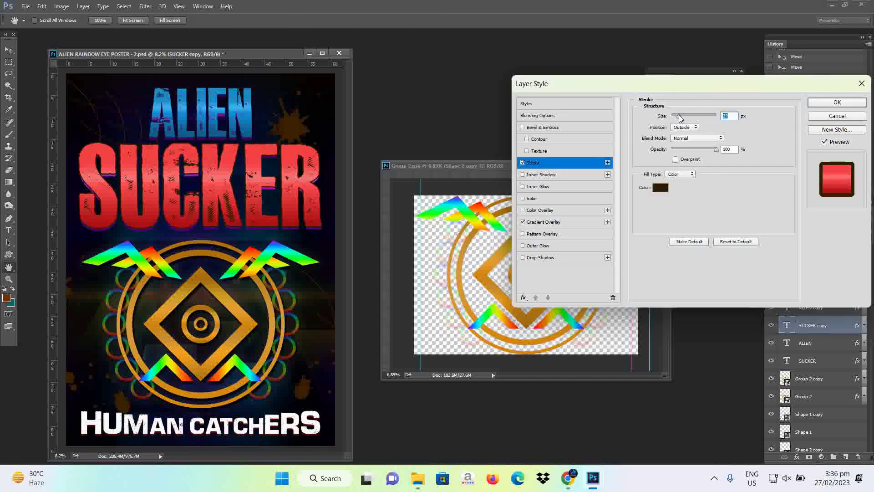
text(2)
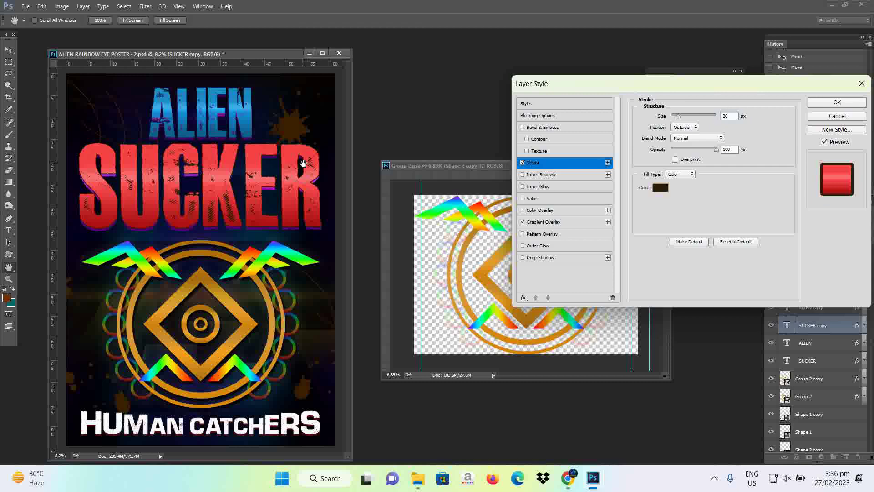
click(661, 188)
key(Return)
key(Return)
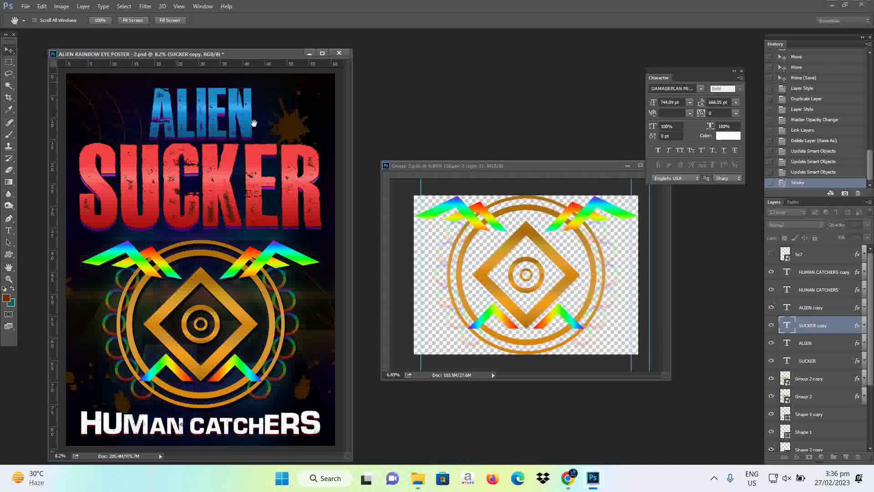
Undo the title stroke changes and return to the Group 2 emblem document.
double_click(854, 309)
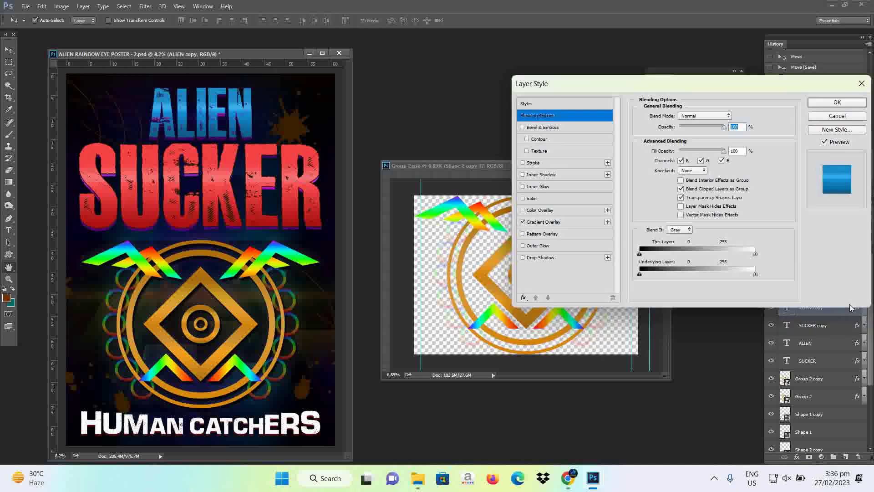
key(Return)
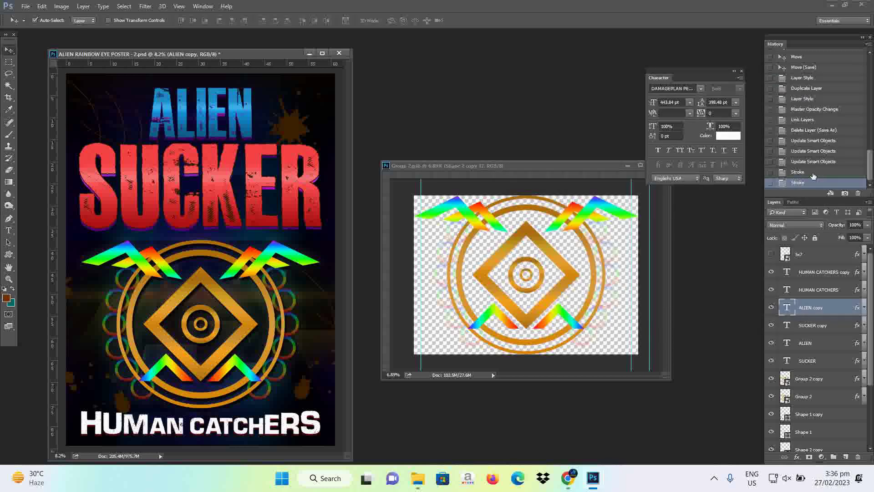
key(ctrl+alt+z)
key(ctrl+alt+z)
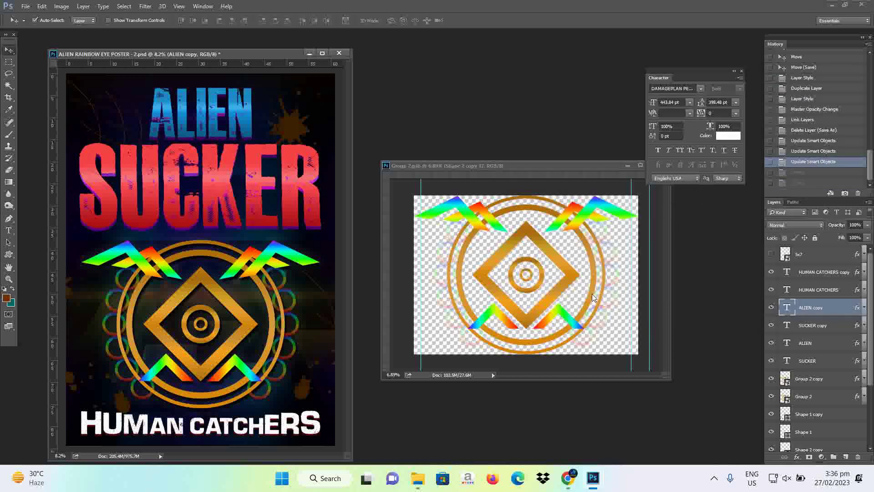
click(591, 296)
right_click(840, 386)
Paste the gold gradient style onto Shape 1 copy 7, then undo the paste.
click(642, 294)
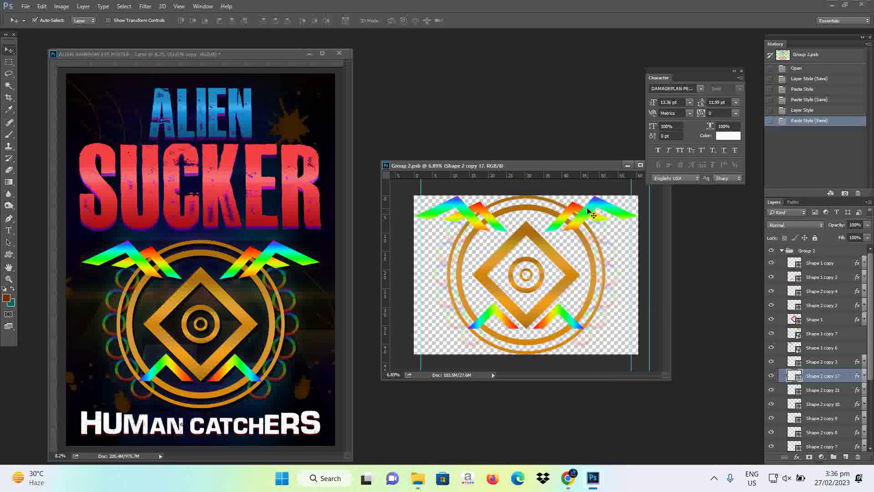
click(593, 215)
right_click(819, 333)
click(625, 348)
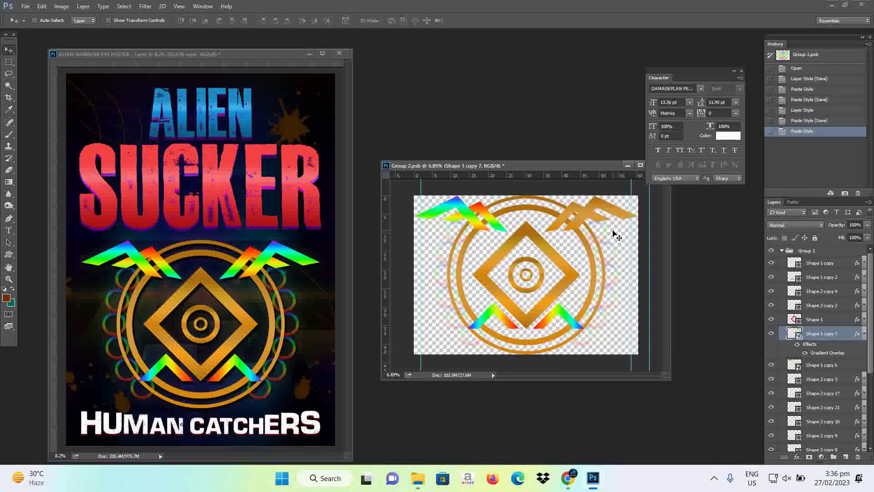
key(ctrl+z)
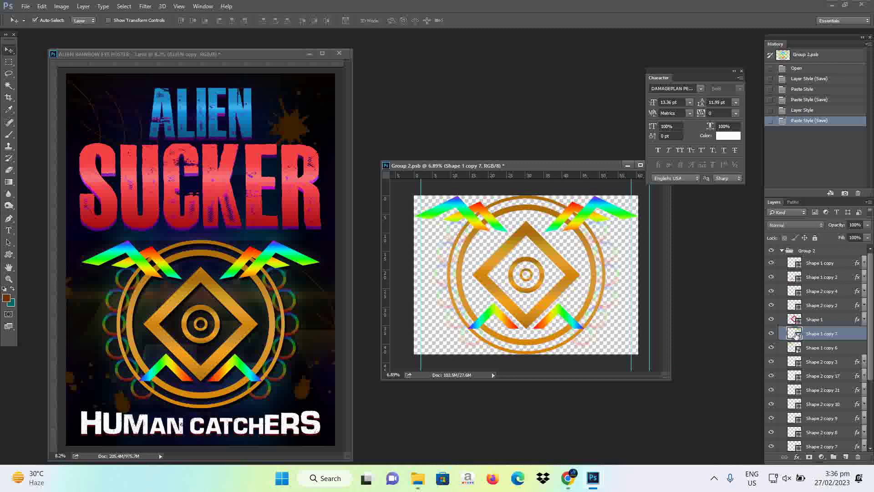
Copy Shape 1's gold gradient style and paste it onto the chevron layers in their smart object.
double_click(795, 335)
right_click(834, 262)
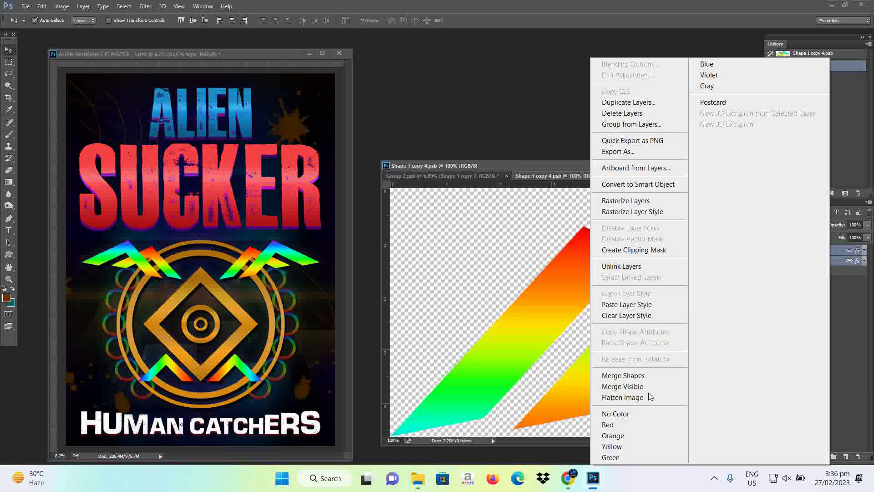
click(637, 304)
mouse_move(604, 163)
mouse_down()
mouse_move(570, 141)
mouse_move(566, 291)
mouse_up()
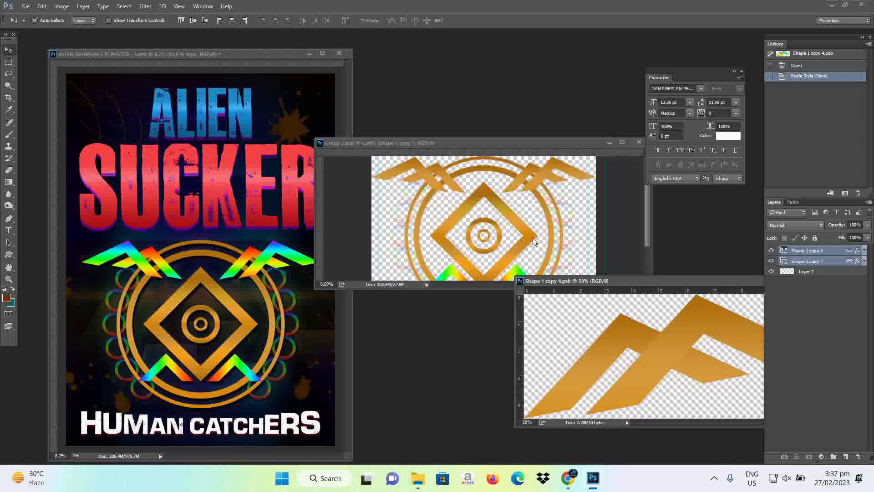
click(531, 232)
right_click(813, 319)
click(627, 294)
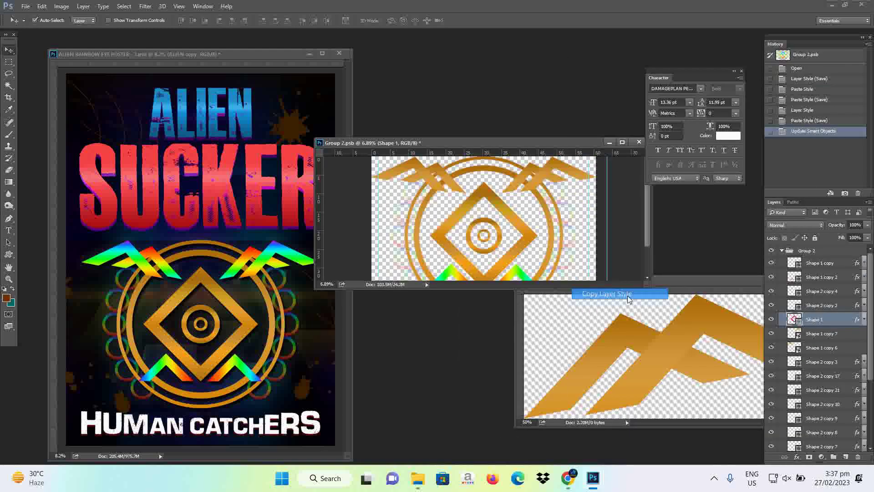
right_click(835, 251)
click(638, 304)
shift+click(837, 260)
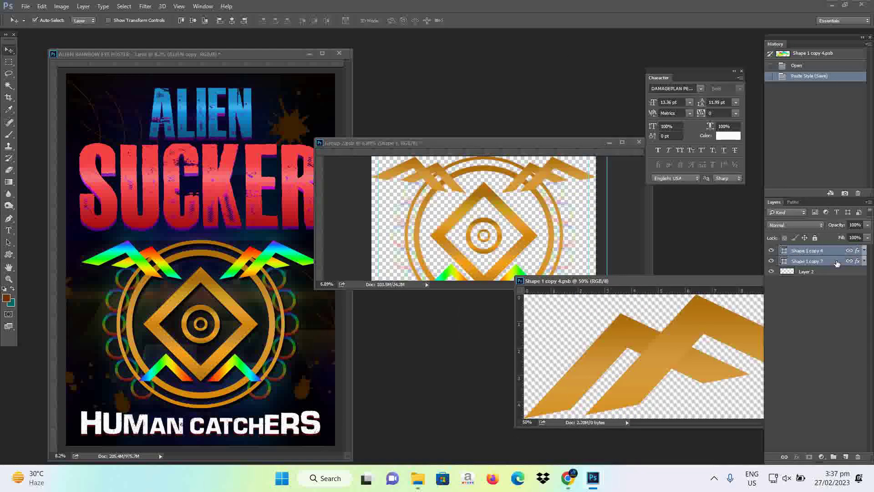
right_click(836, 263)
click(656, 308)
Rotate the chevron's gold gradient to about 45°, save the smart object, and return to the emblem document.
click(855, 260)
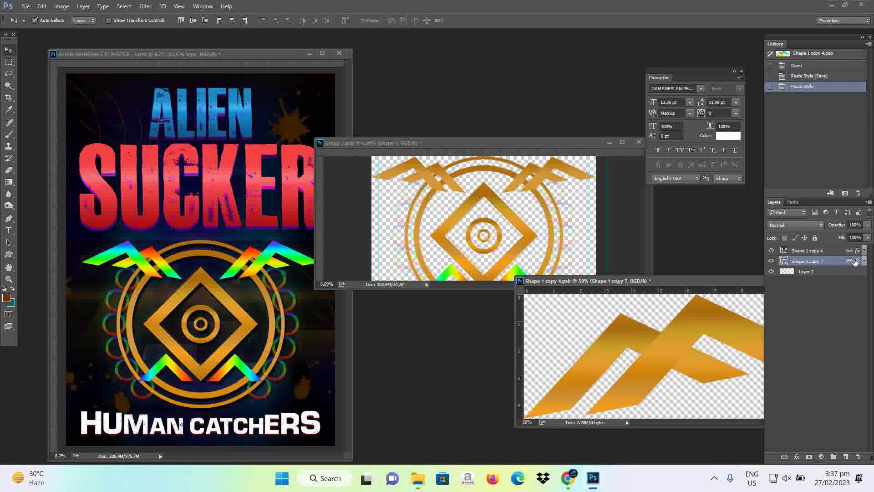
double_click(859, 261)
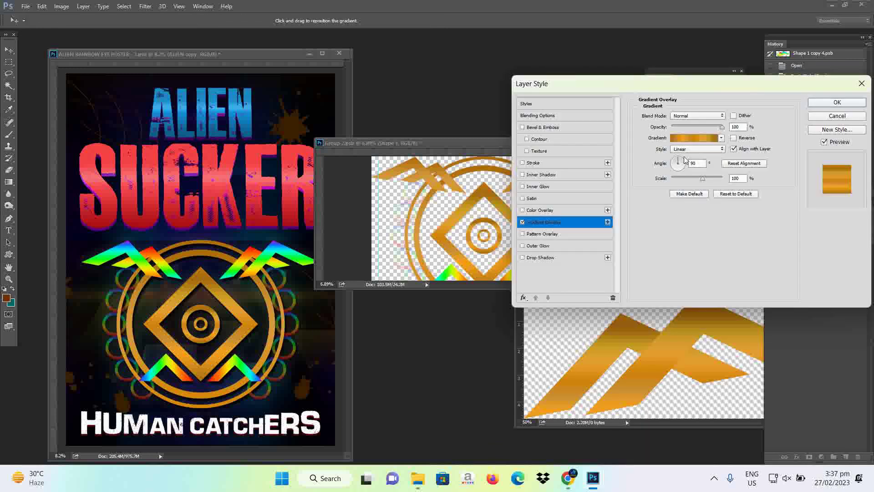
mouse_move(680, 161)
mouse_down()
mouse_move(686, 172)
mouse_move(677, 166)
mouse_move(677, 174)
mouse_move(684, 170)
mouse_up()
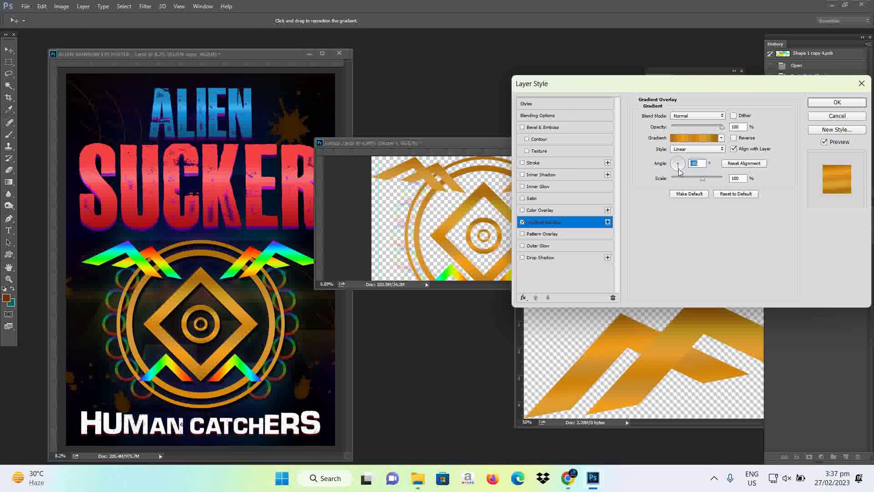
click(836, 103)
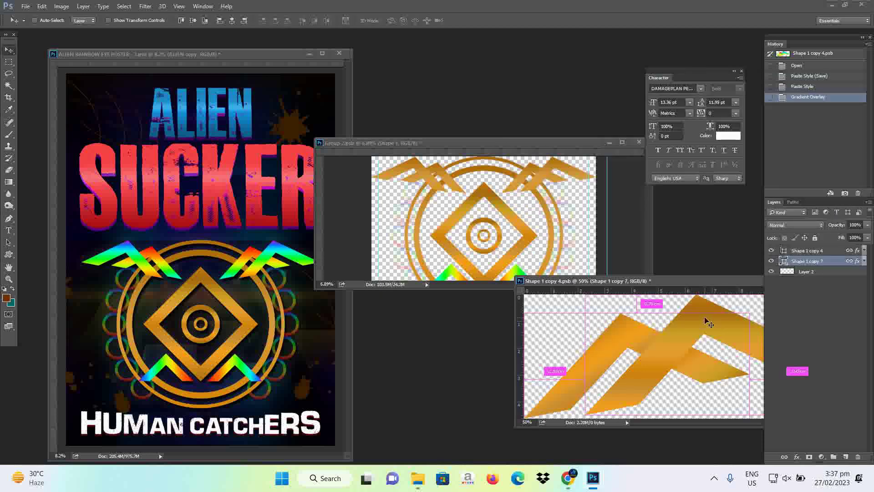
key(ctrl+w)
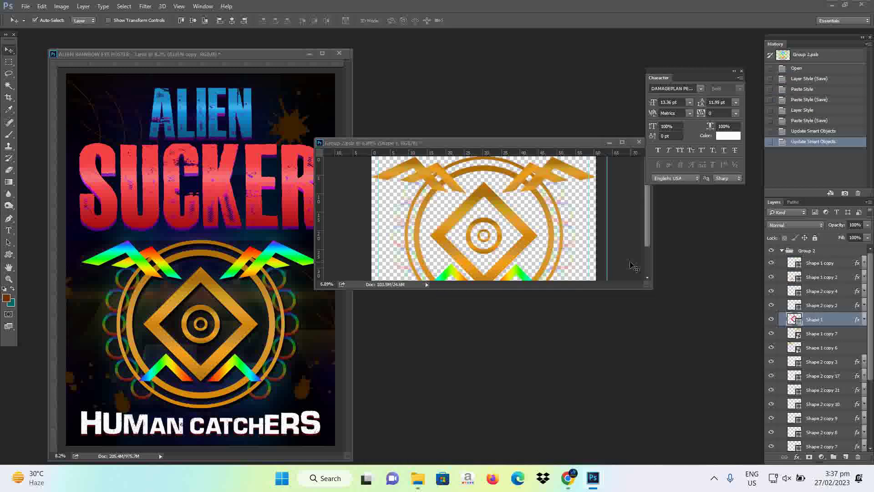
key(ctrl+s)
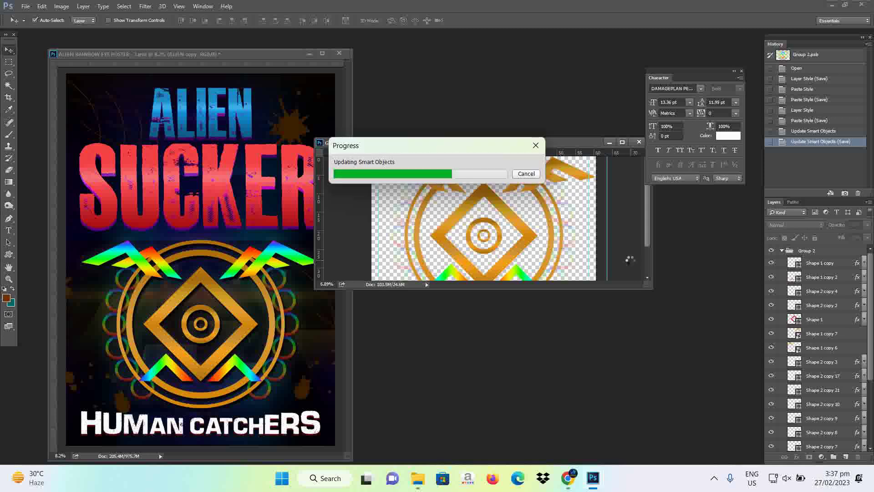
click(236, 305)
click(517, 258)
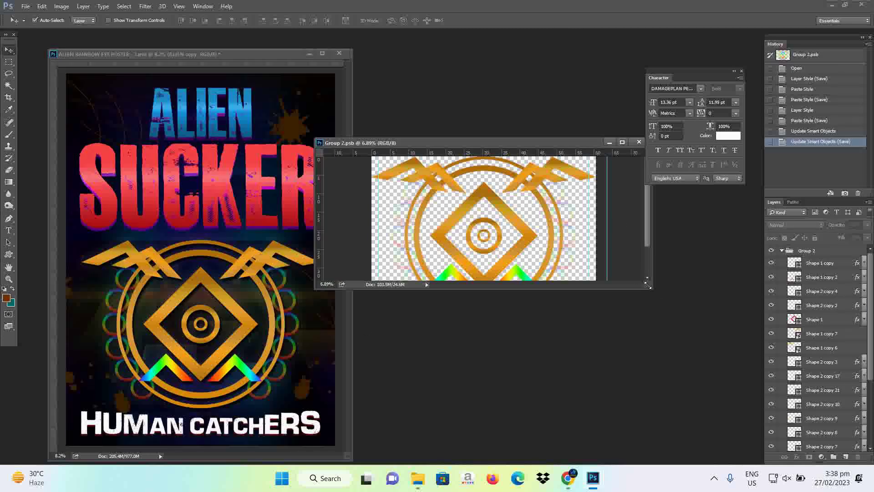
drag(651, 288, 655, 385)
Start Shape 1 copy's gradient overlay from Black, White and set its left stop to deep brown 9c6307.
right_click(816, 269)
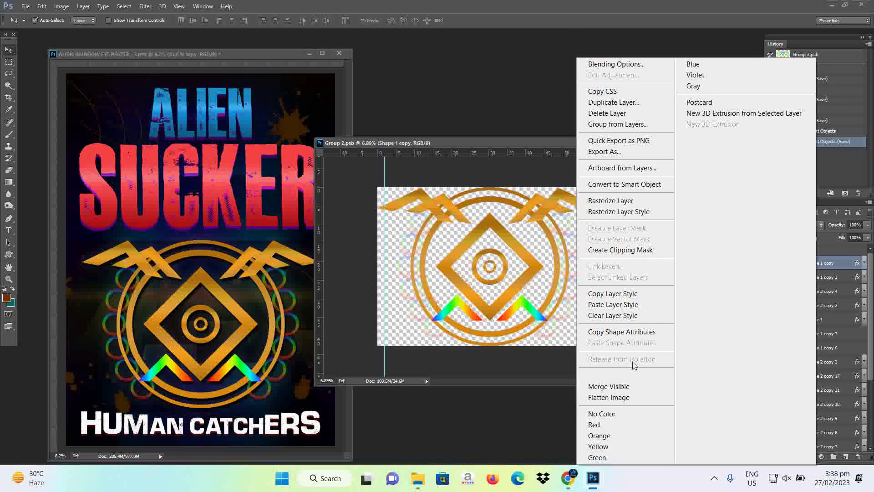
click(533, 298)
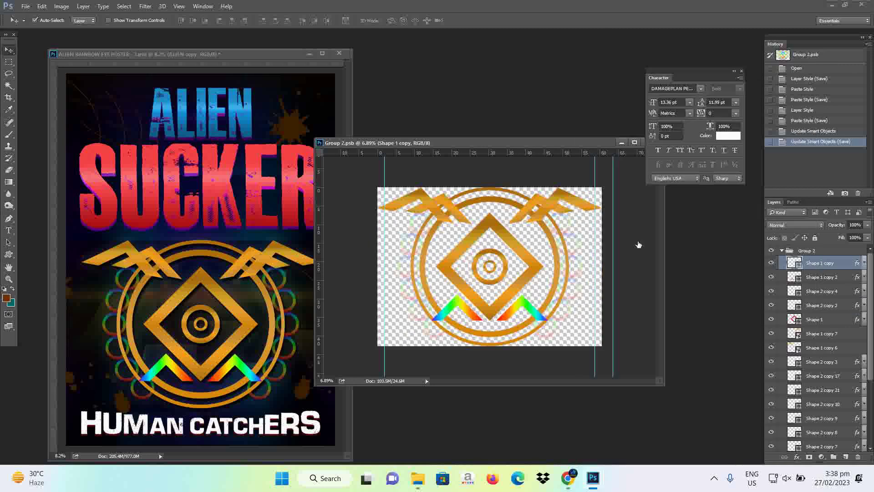
click(531, 223)
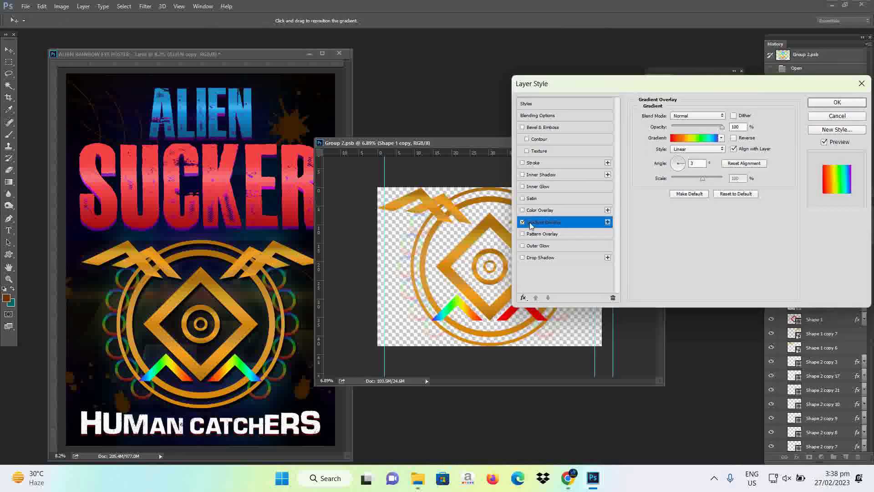
click(694, 137)
click(656, 160)
drag(647, 129, 661, 92)
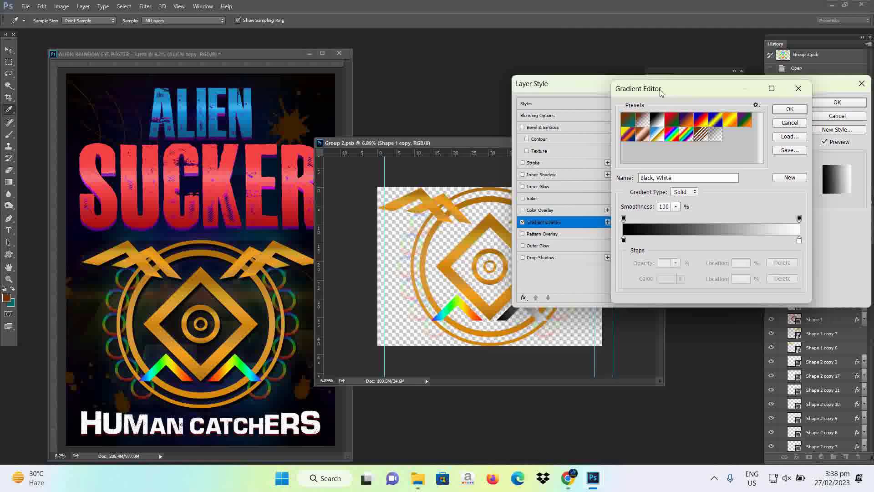
double_click(624, 241)
click(498, 290)
drag(643, 183, 648, 195)
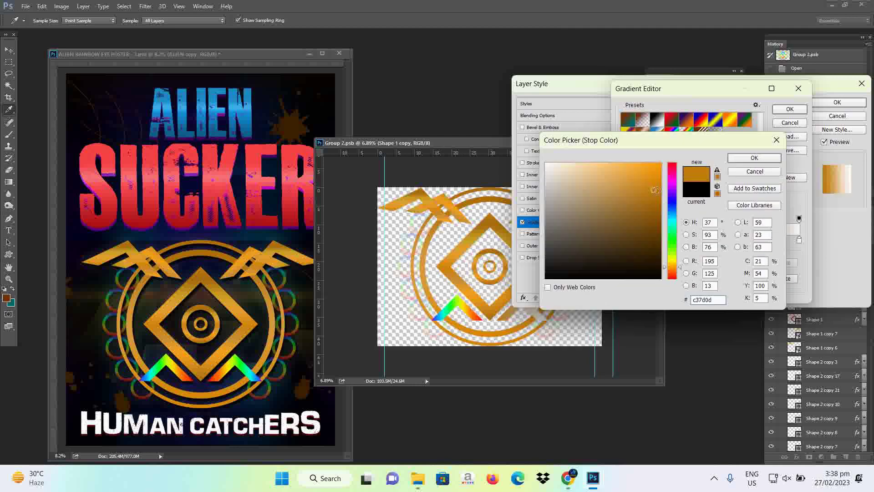
drag(648, 195, 645, 200)
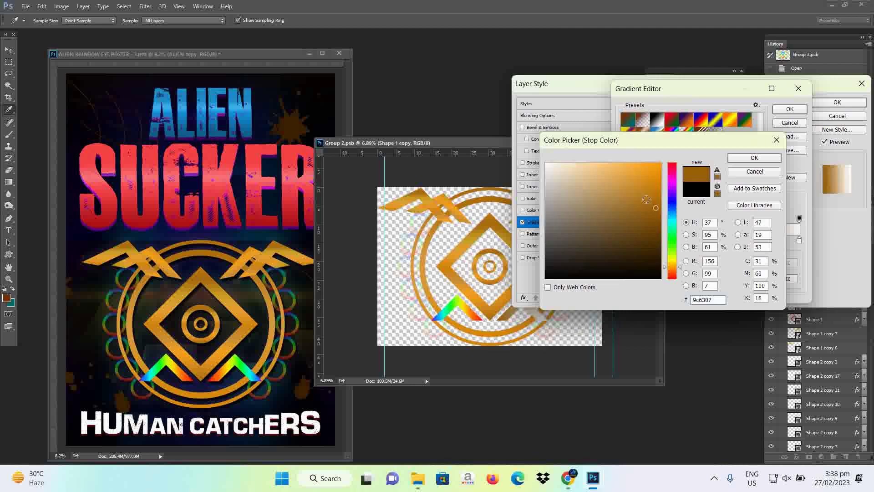
key(Return)
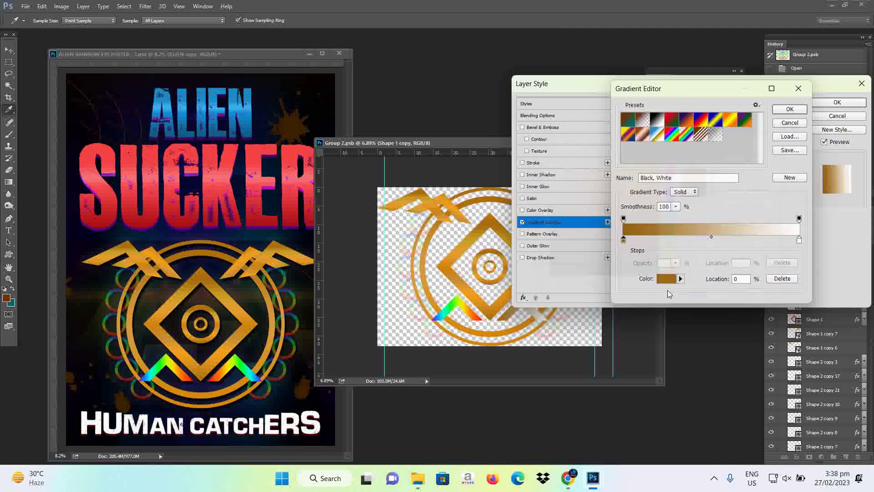
Set the right gradient stop to 9a650f, add a brighter middle stop, and save.
click(799, 240)
click(666, 278)
text(9a650f)
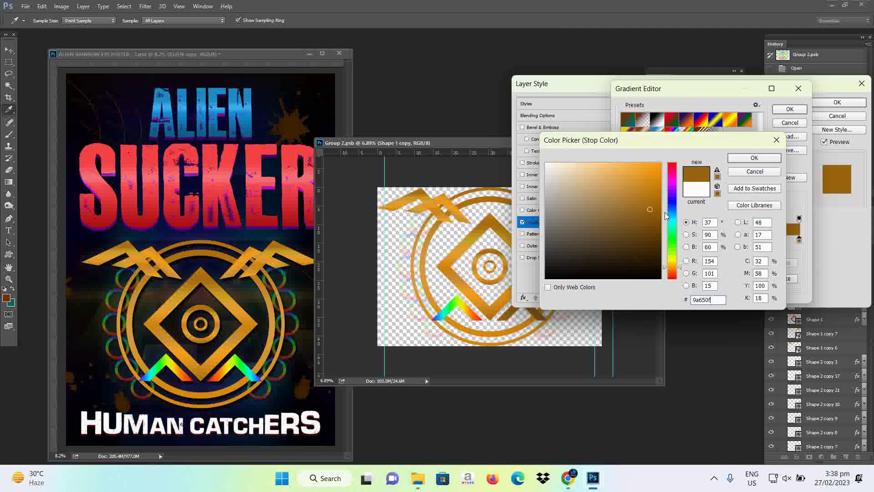
click(754, 157)
click(716, 240)
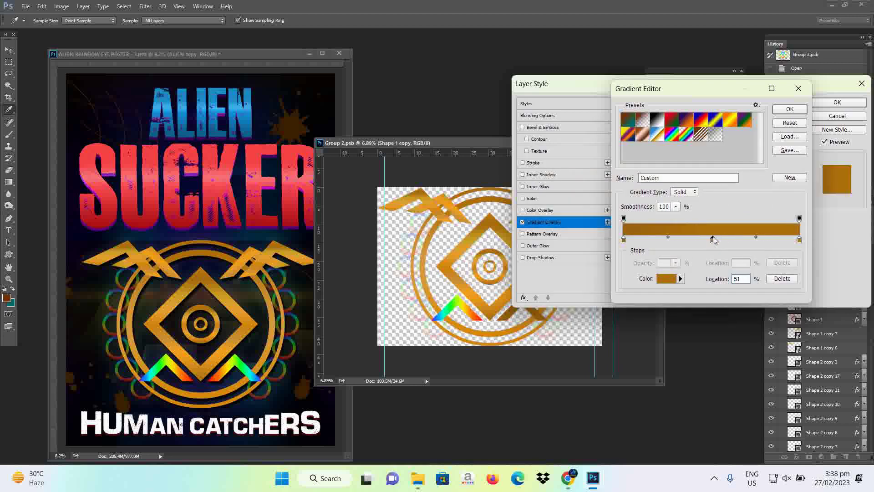
double_click(715, 240)
click(660, 210)
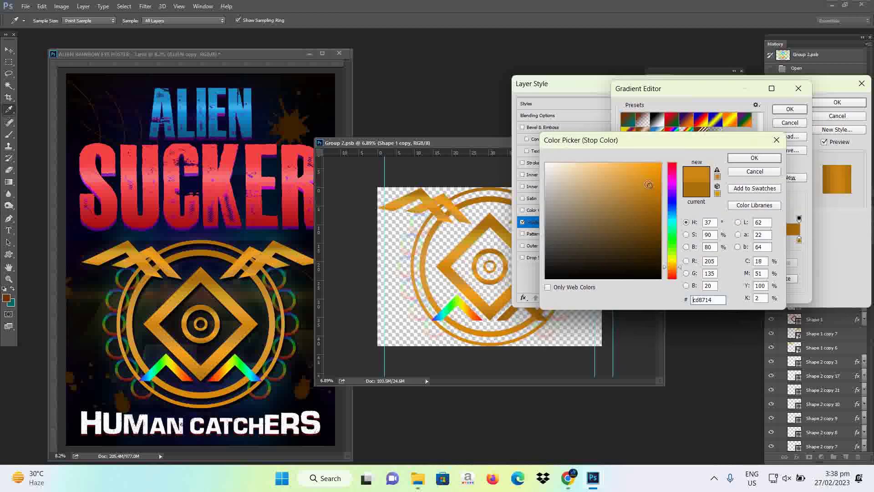
key(Return)
key(Return)
key(Return)
key(ctrl+s)
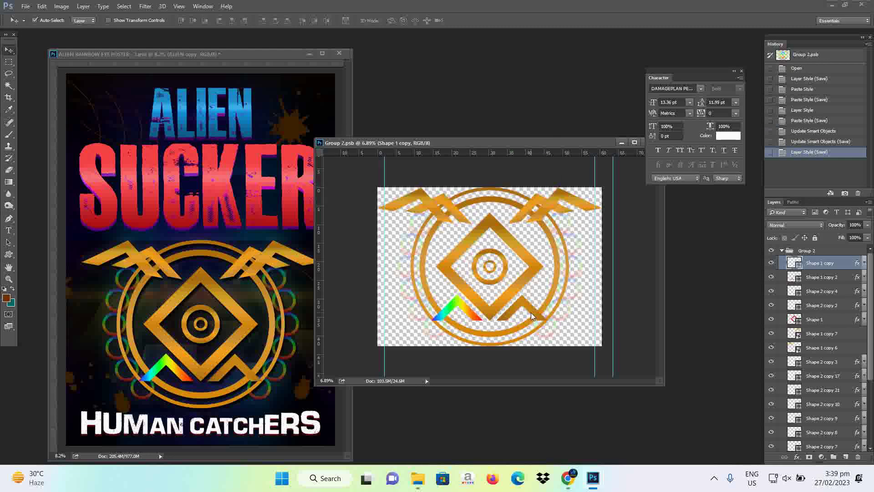
Lighten both the left and right gradient stops to gold f4b147.
double_click(857, 264)
click(544, 222)
click(697, 145)
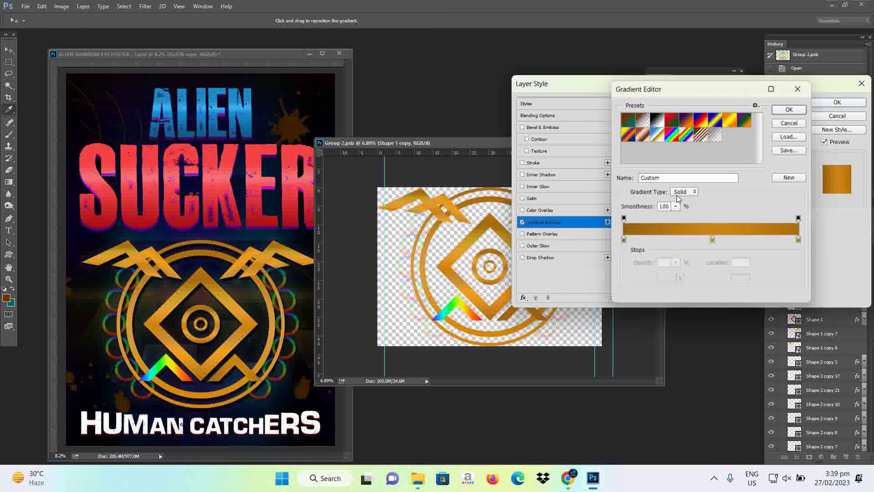
double_click(623, 240)
click(620, 191)
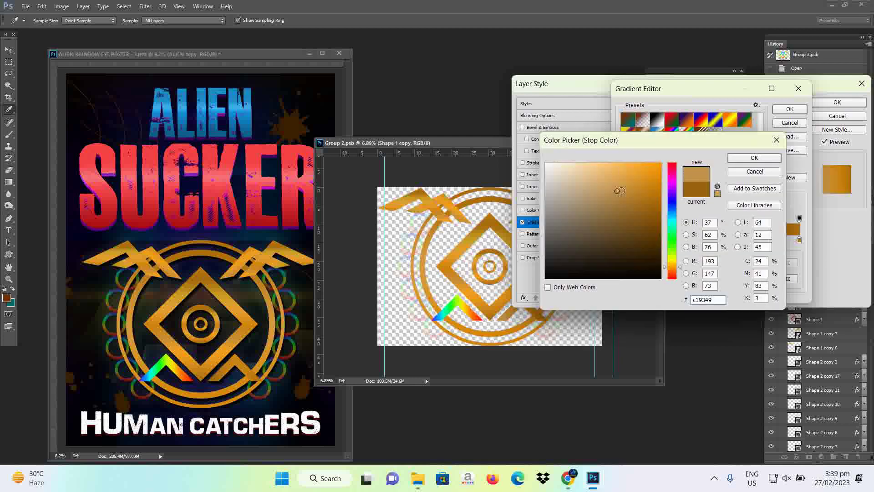
drag(620, 190, 627, 168)
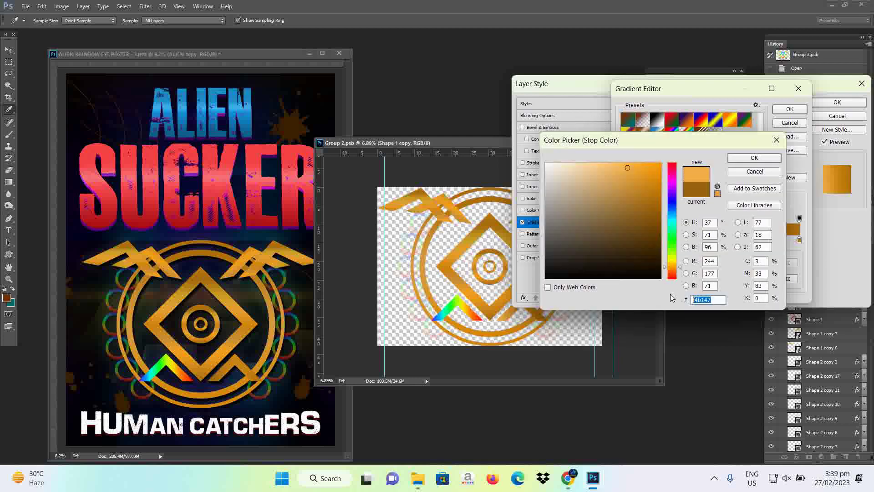
key(ctrl+c)
click(754, 158)
double_click(799, 240)
key(ctrl+v)
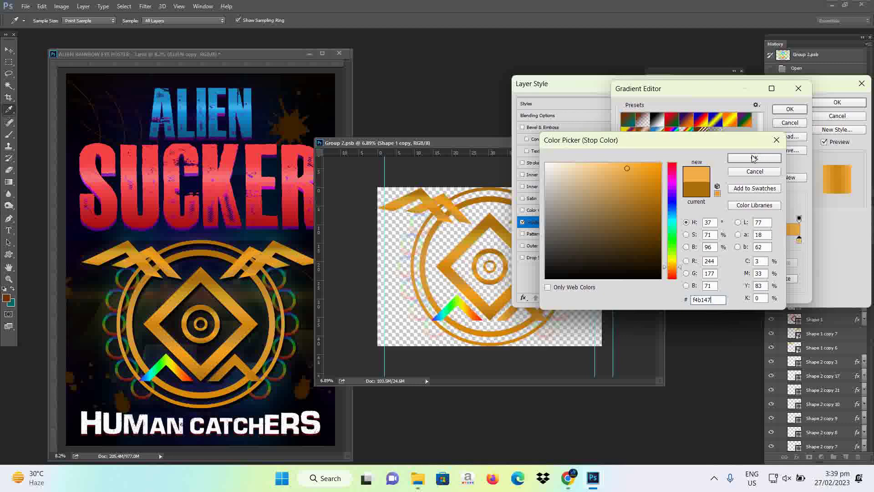
click(754, 157)
Make the middle stop a pale cream-orange, recolour the end stops, apply and save.
double_click(713, 240)
key(ctrl+v)
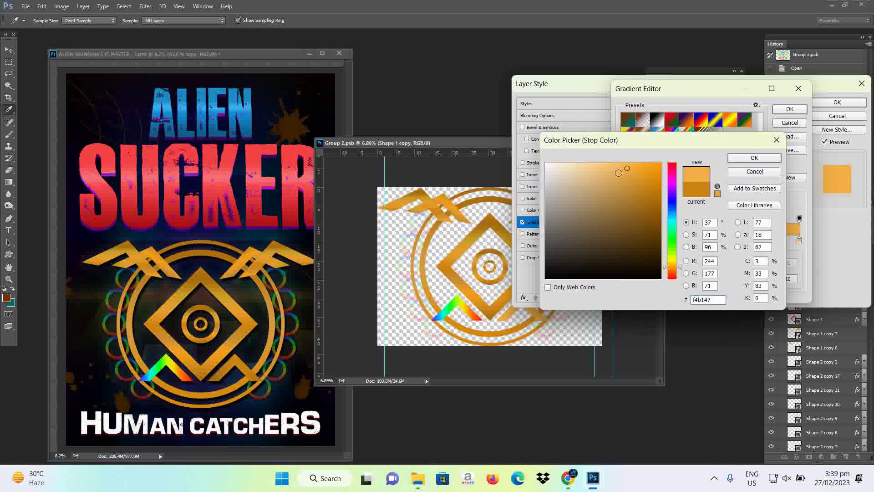
drag(628, 140, 689, 115)
click(664, 138)
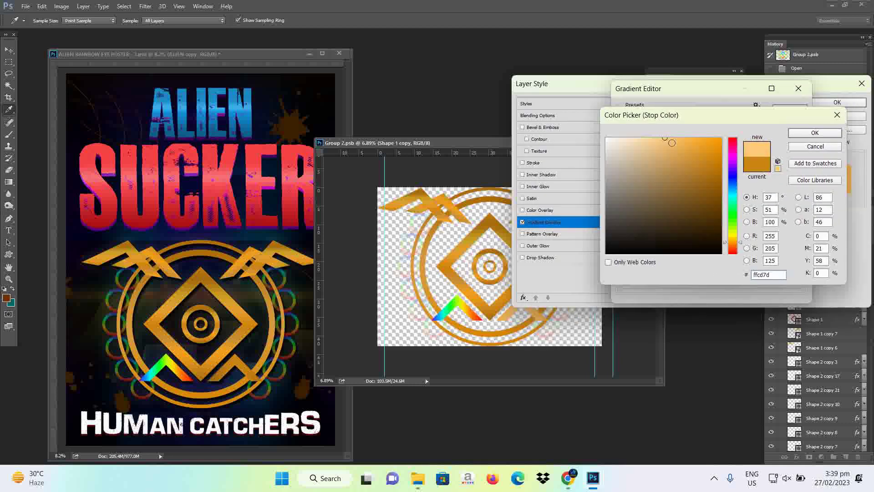
click(805, 133)
click(666, 278)
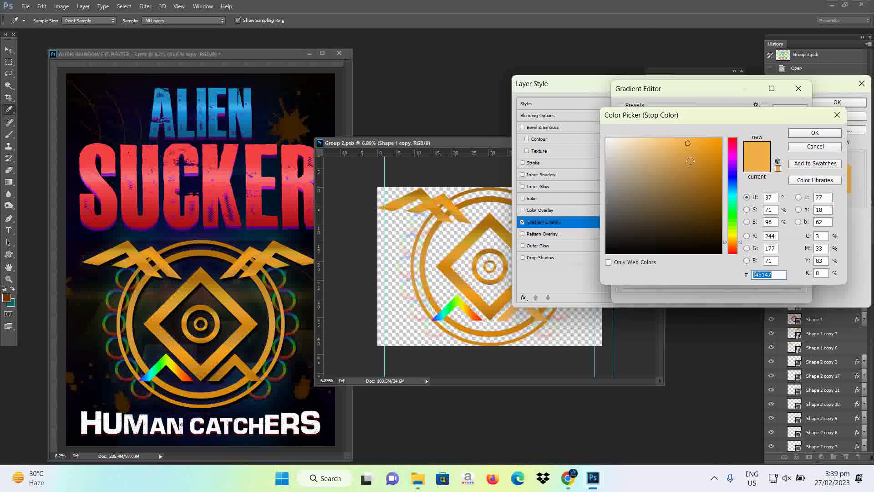
click(692, 154)
click(805, 132)
click(799, 240)
click(665, 279)
click(702, 179)
click(815, 133)
click(790, 109)
click(836, 102)
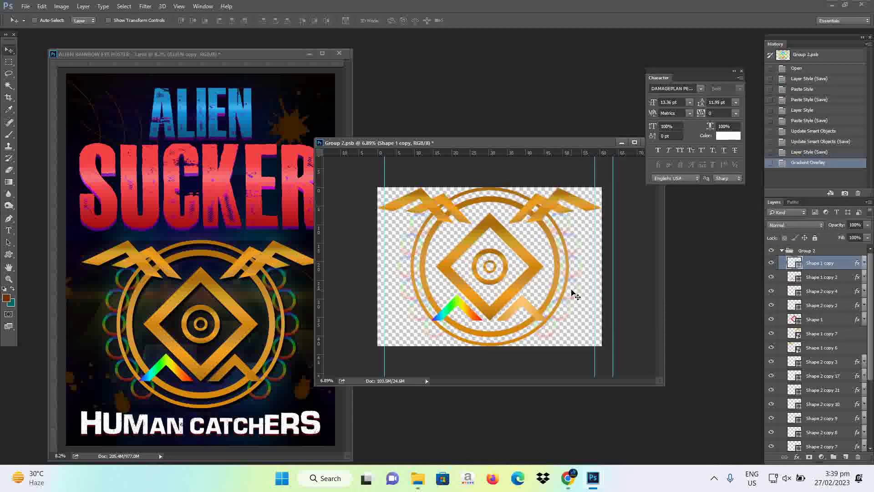
key(ctrl+s)
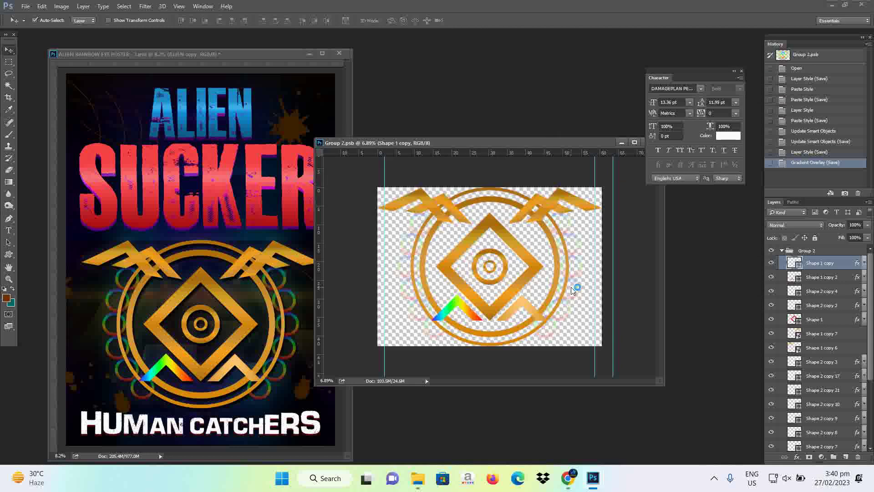
Add a light orange gradient stop, reposition stops around 53%, and apply the gradient.
double_click(858, 264)
click(544, 222)
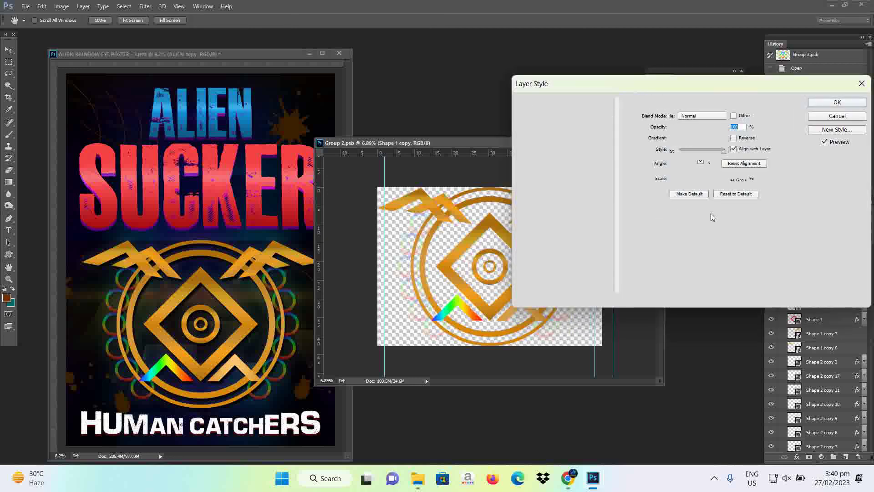
click(696, 165)
alt+click(739, 240)
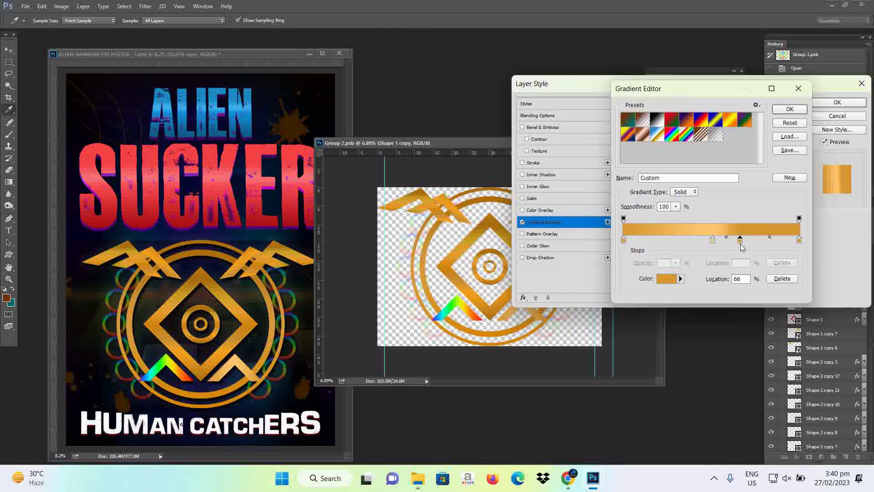
click(761, 240)
drag(712, 240, 684, 240)
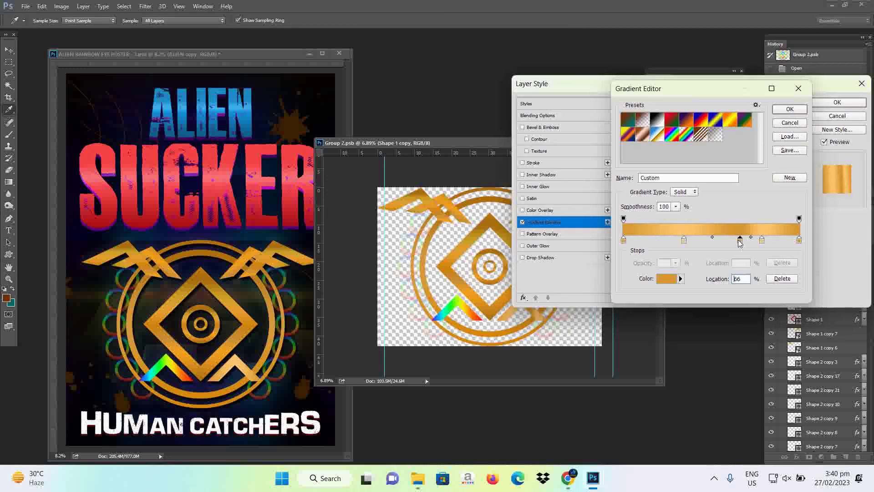
mouse_move(739, 240)
mouse_down()
mouse_move(716, 240)
mouse_move(747, 240)
mouse_up()
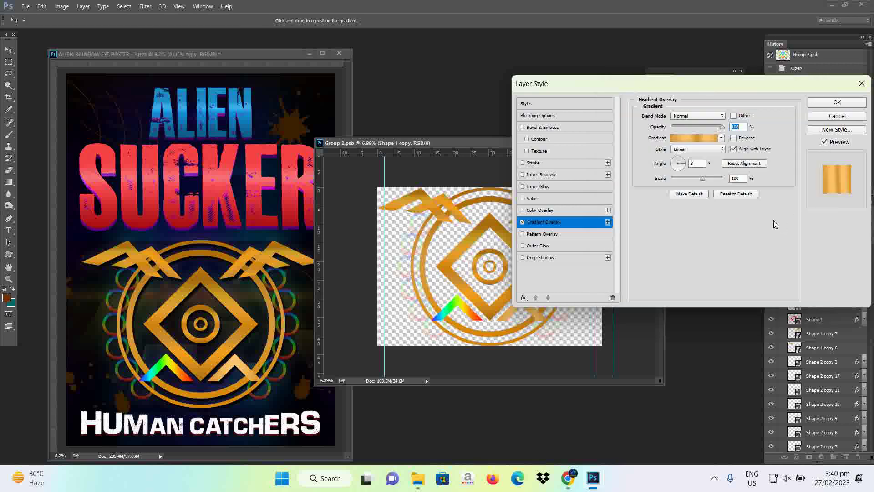
double_click(747, 240)
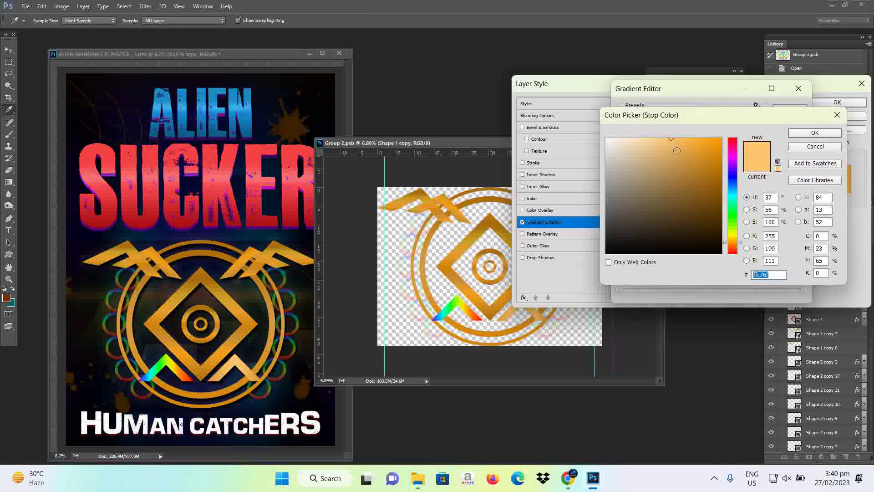
drag(718, 119, 536, 73)
key(Return)
key(Return)
key(Return)
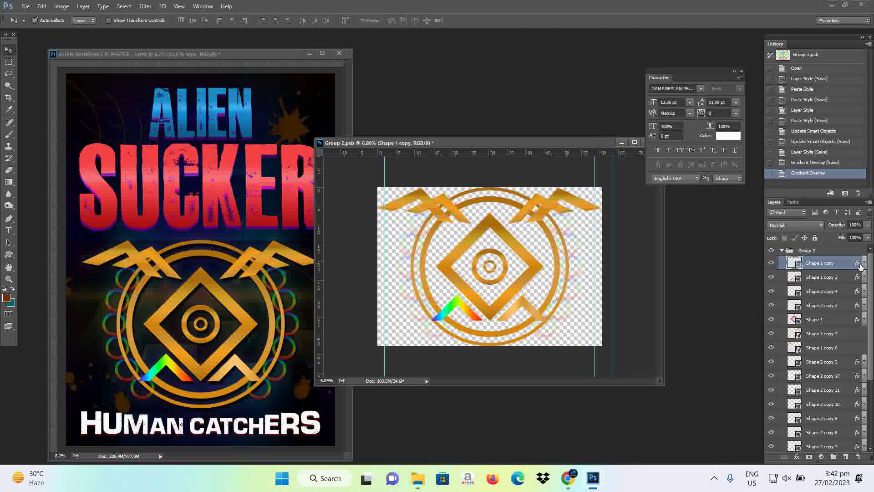
Add a drop shadow to Shape 1 copy, settling on 72% opacity with a larger size.
double_click(845, 266)
click(541, 257)
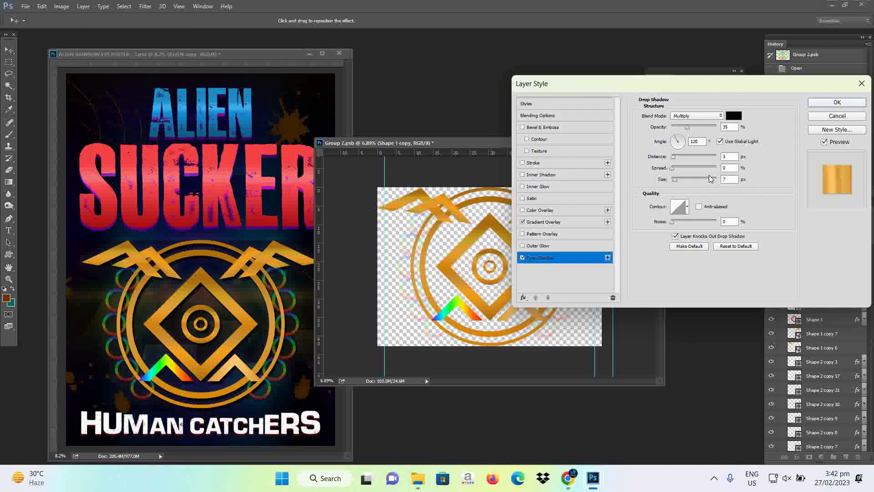
drag(710, 88, 423, 34)
drag(400, 74, 402, 73)
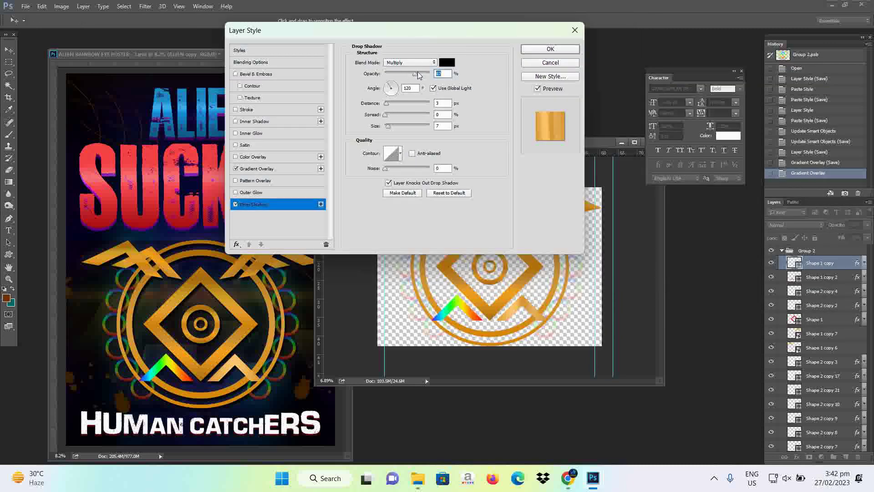
drag(387, 126, 386, 126)
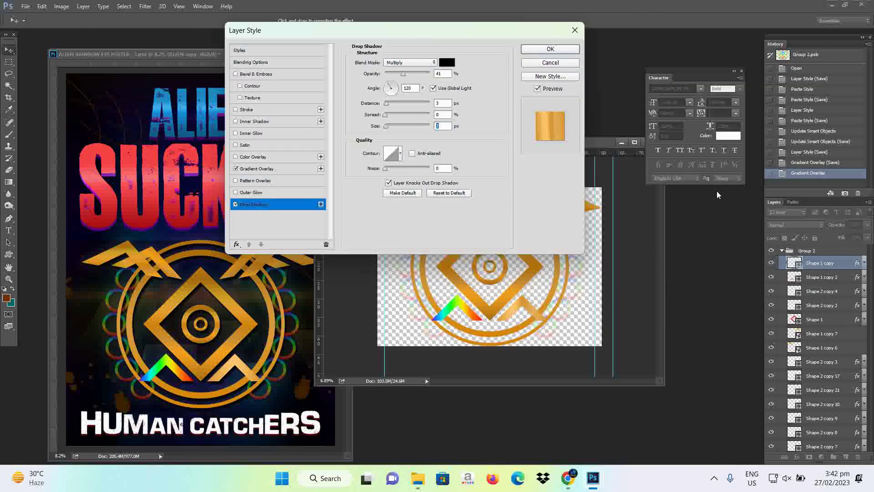
click(550, 49)
double_click(852, 266)
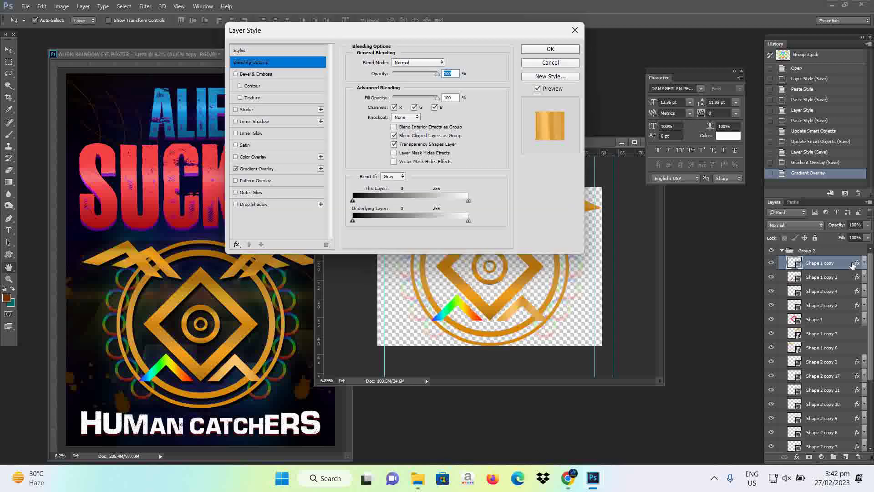
click(254, 203)
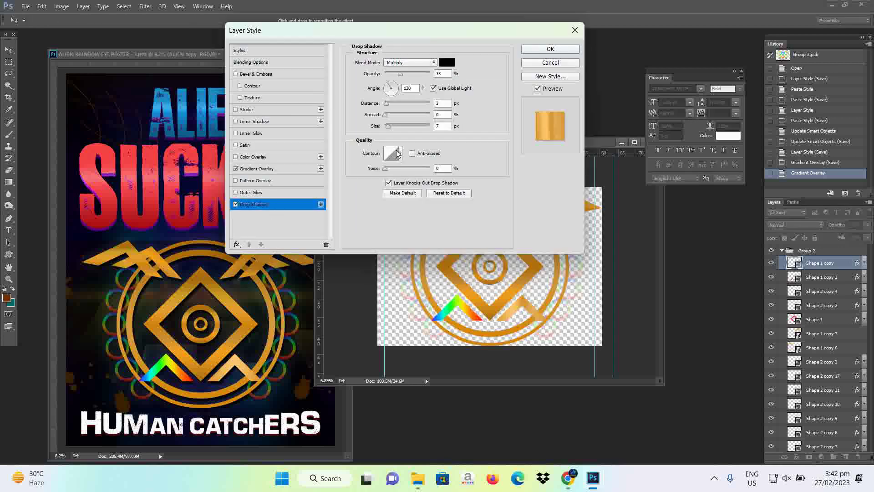
drag(402, 73, 417, 73)
drag(387, 126, 395, 129)
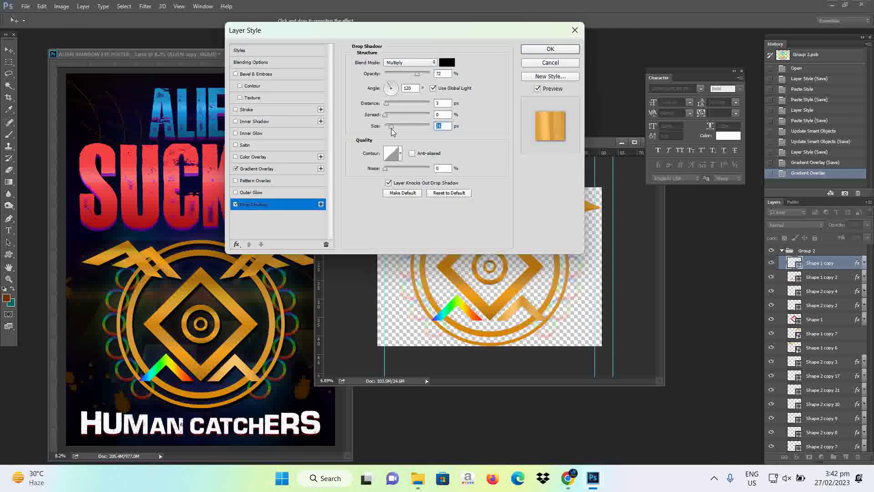
click(549, 48)
Copy Shape 1 copy's layer style onto Shape 1 copy 2 and open the Shape 1 copy 4 smart object.
right_click(842, 305)
click(665, 307)
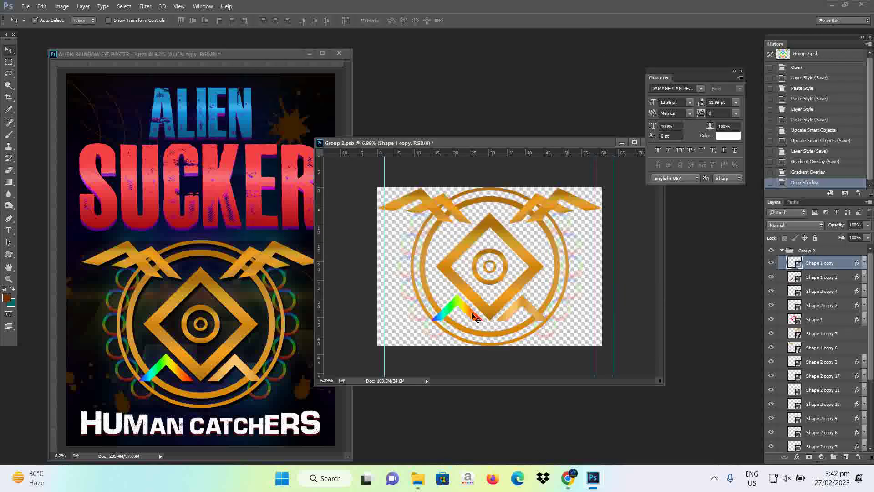
click(833, 277)
right_click(829, 277)
click(632, 307)
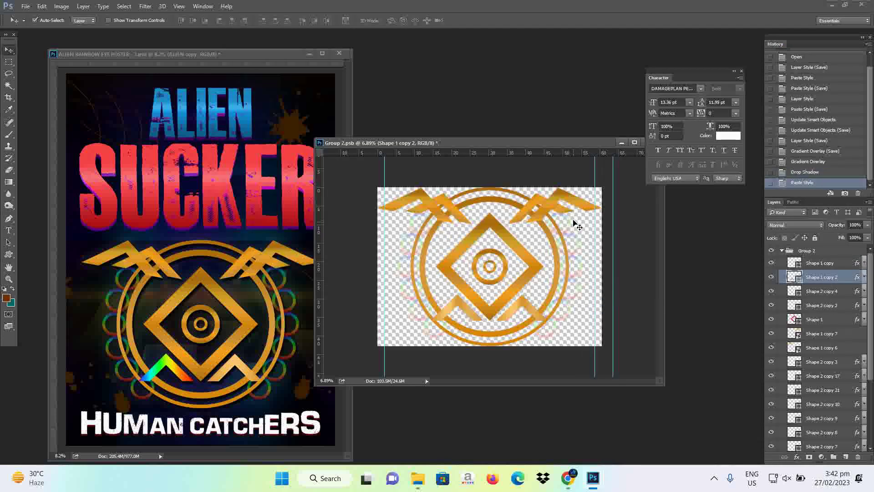
double_click(580, 207)
Give the Shape 1 copy 4 chevron a 24 px drop shadow, then start cropping the canvas.
click(612, 269)
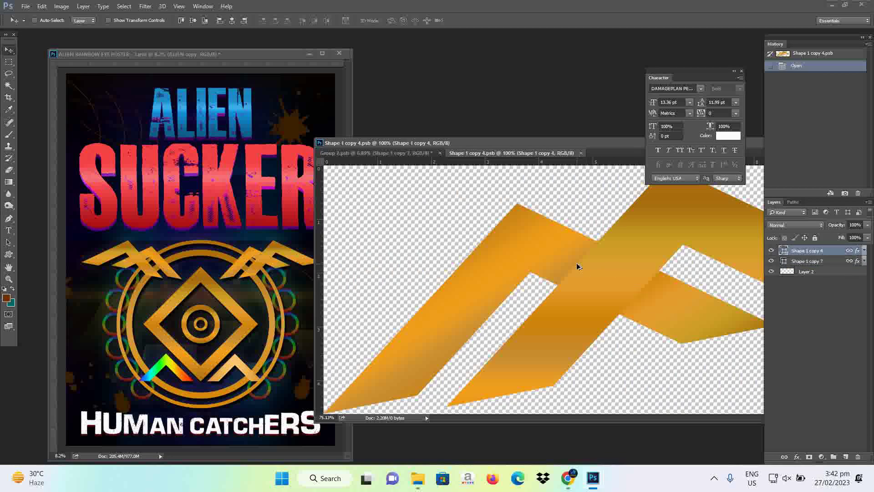
key(ctrl+0)
drag(609, 143, 478, 116)
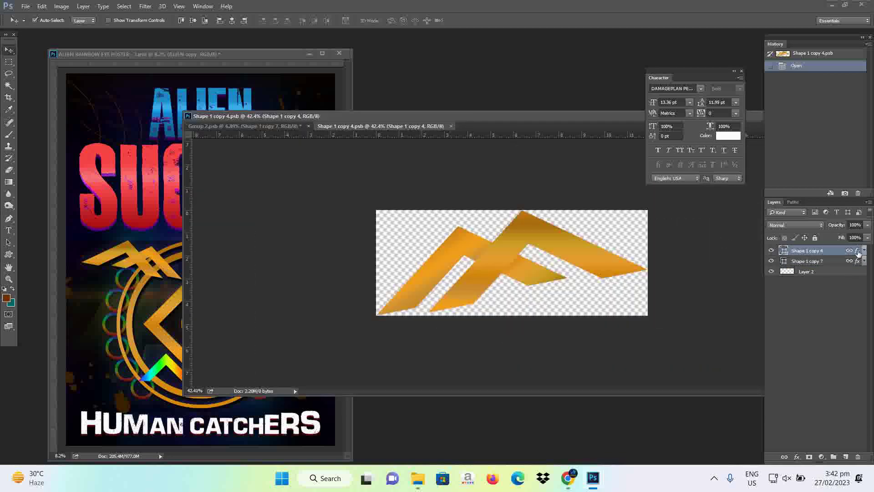
double_click(858, 253)
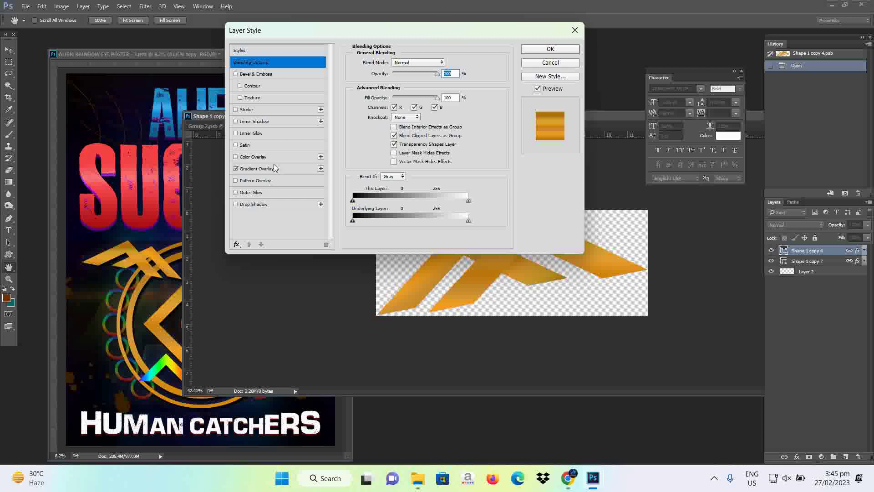
click(257, 204)
drag(474, 25, 337, 20)
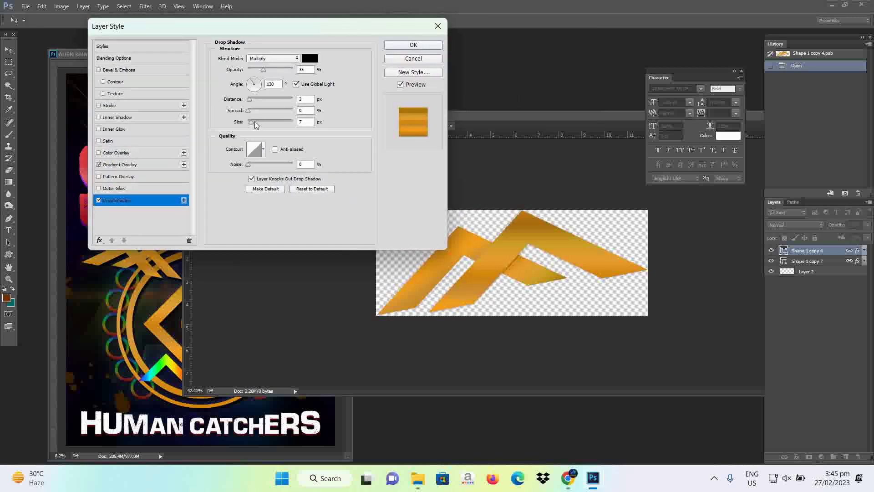
drag(255, 121, 251, 101)
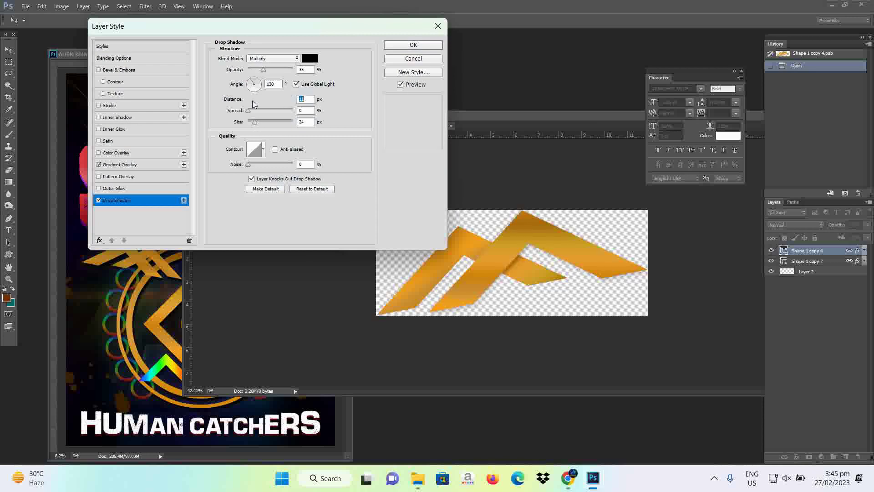
click(413, 44)
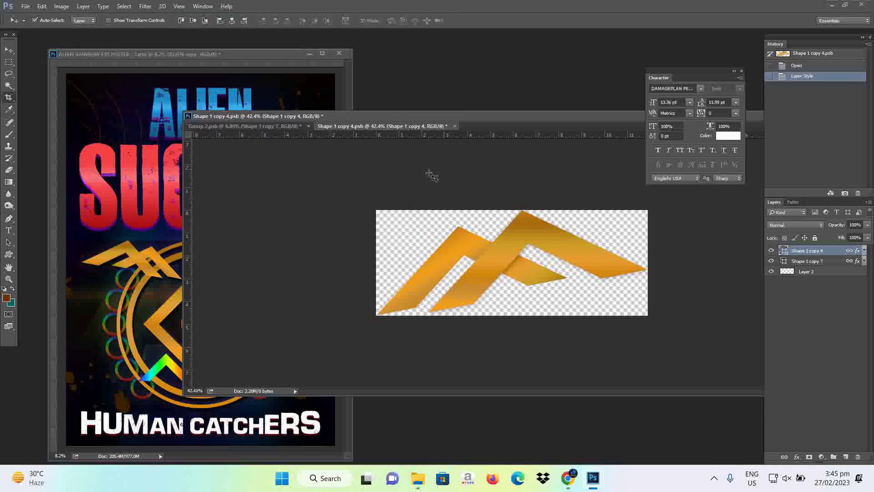
key(c)
drag(736, 369, 733, 366)
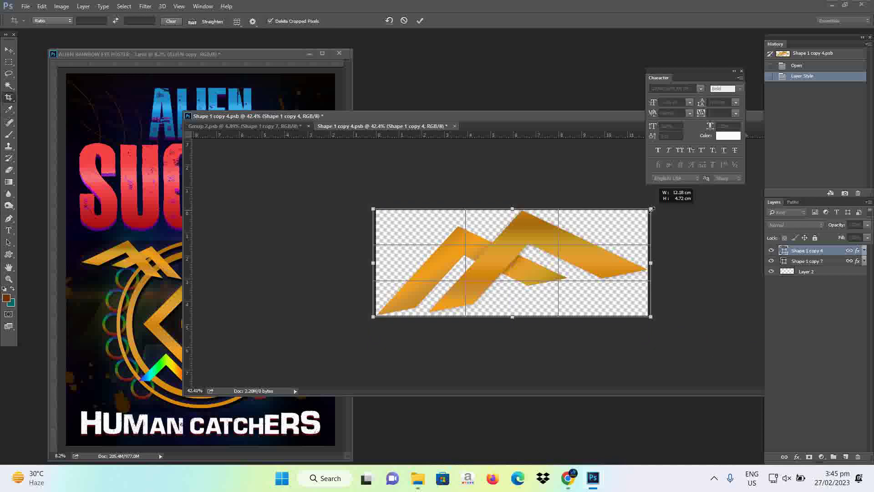
Commit the crop and paste the copied gold layer style onto Shape 1 copy 7.
key(Return)
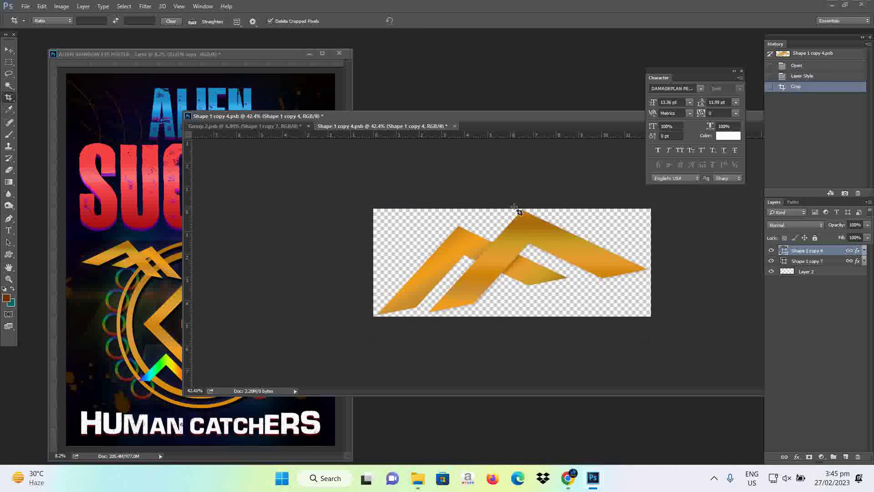
right_click(858, 250)
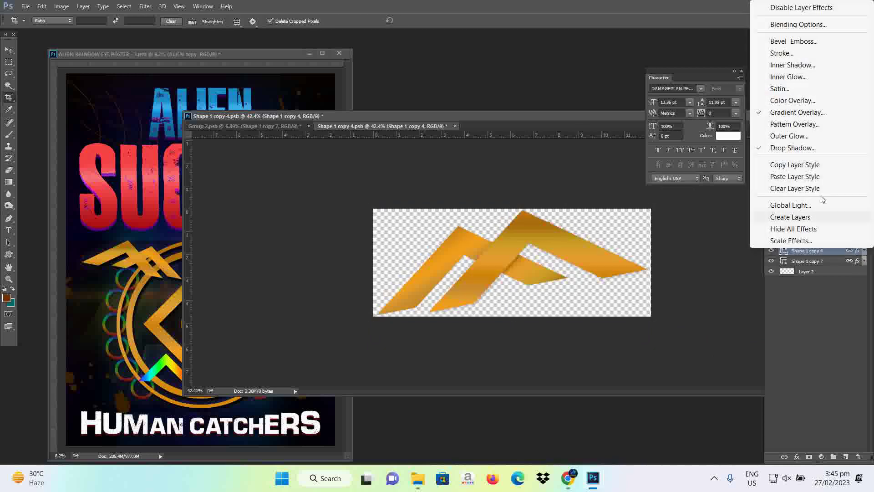
click(807, 260)
right_click(808, 261)
click(631, 304)
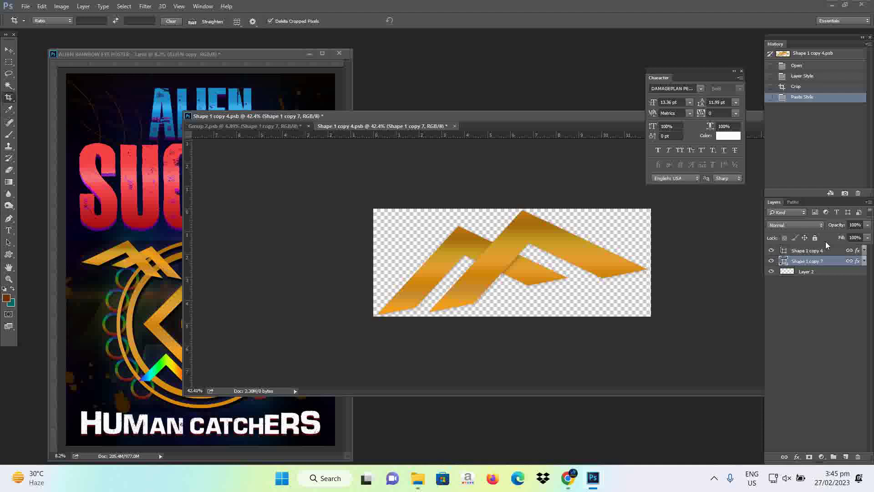
Set Shape 1 copy 7's Gradient Overlay angle to 144°.
click(9, 50)
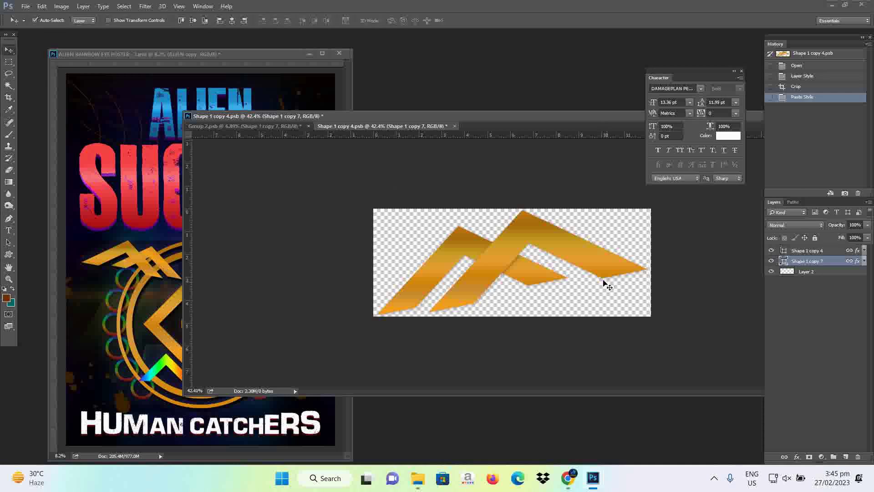
click(559, 248)
double_click(857, 261)
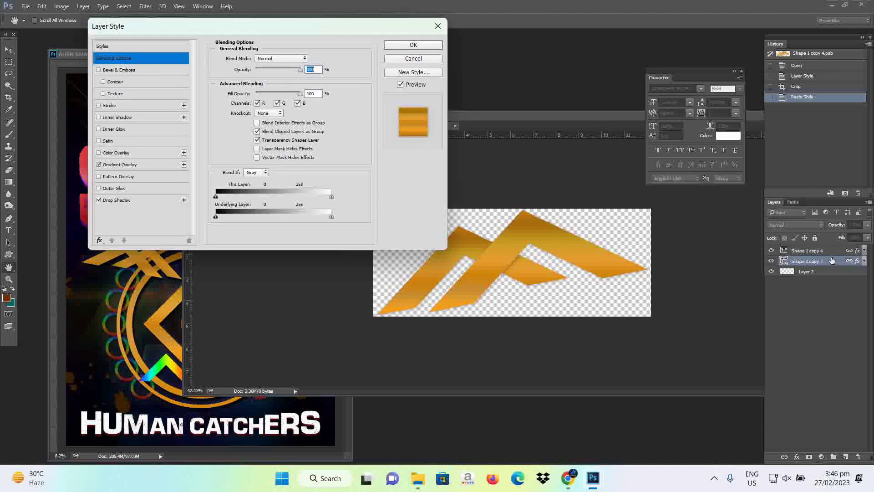
click(119, 164)
drag(254, 104, 257, 107)
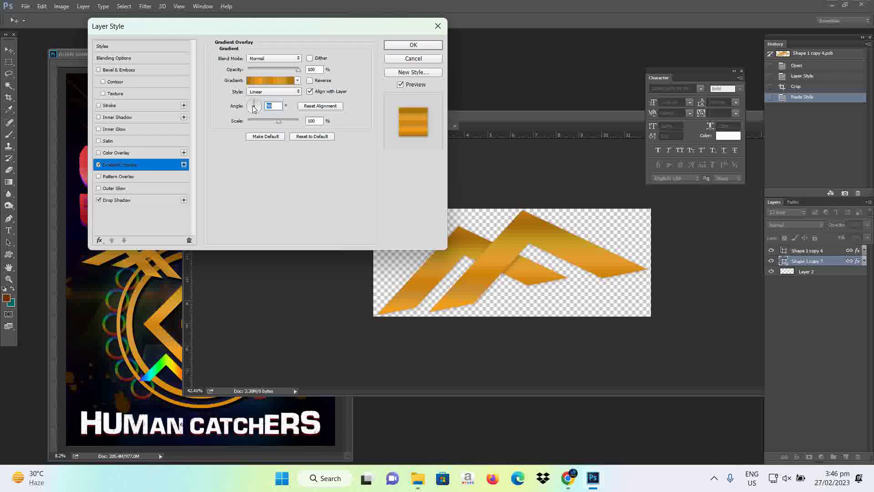
click(413, 45)
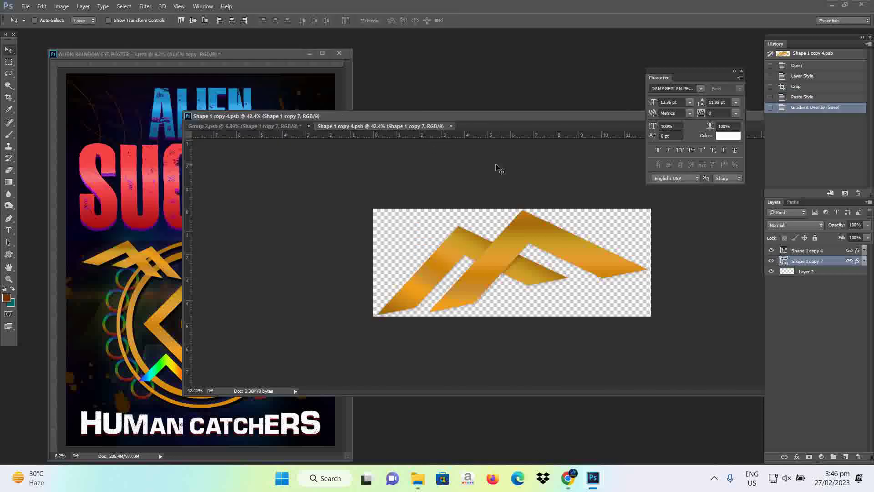
drag(430, 125, 588, 224)
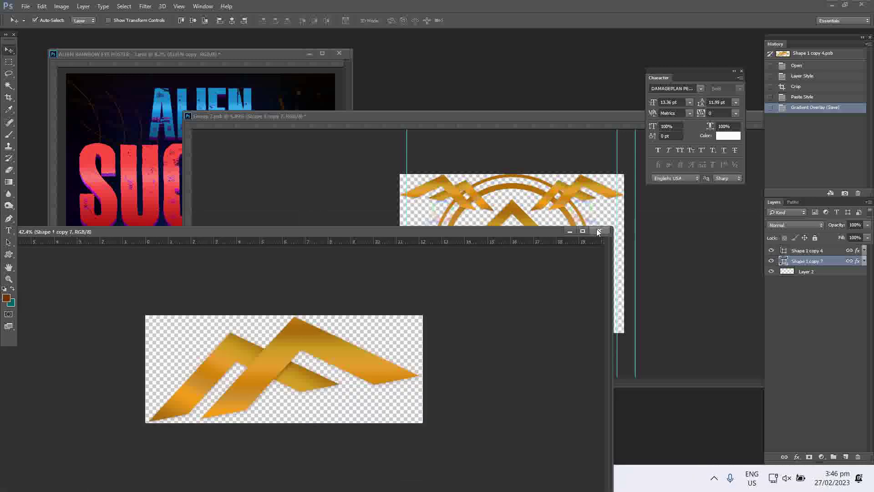
Close the chevron file and copy Shape 1 copy's layer style onto Shape 1 copy 2.
key(ctrl+w)
click(814, 263)
right_click(815, 269)
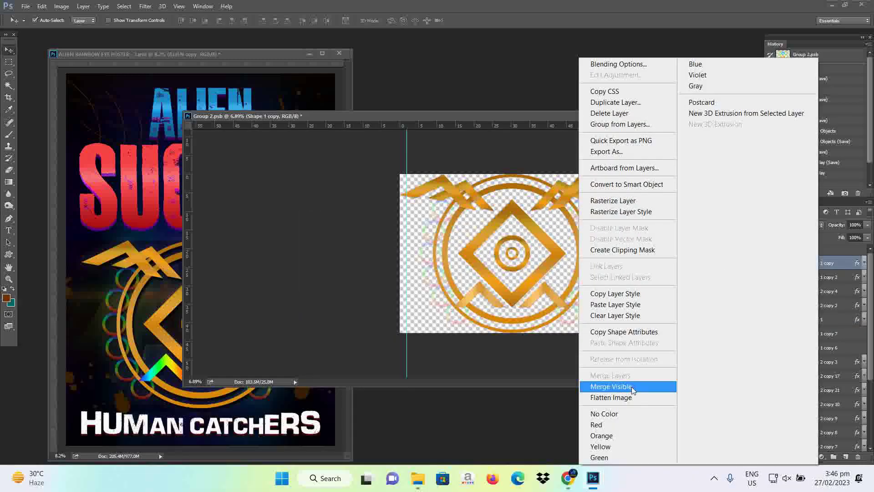
click(601, 295)
key(alt+bracketleft)
right_click(813, 278)
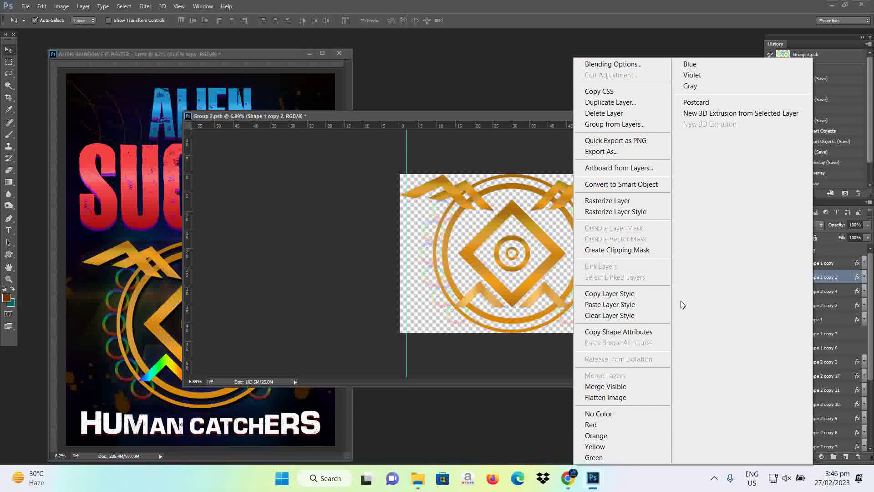
click(634, 340)
Save Group 2.psb so the poster updates, then close it to return to the poster.
key(ctrl+minus)
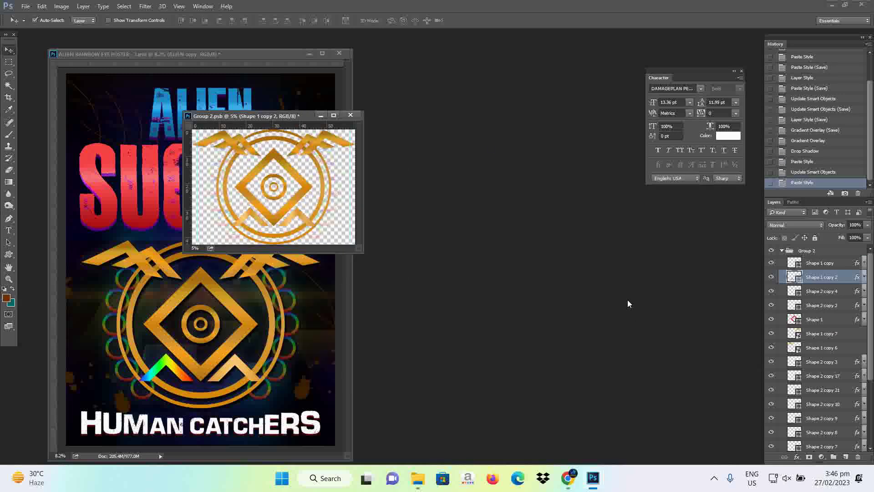
key(ctrl+minus)
mouse_move(288, 118)
mouse_down()
mouse_move(586, 190)
mouse_move(508, 142)
mouse_up()
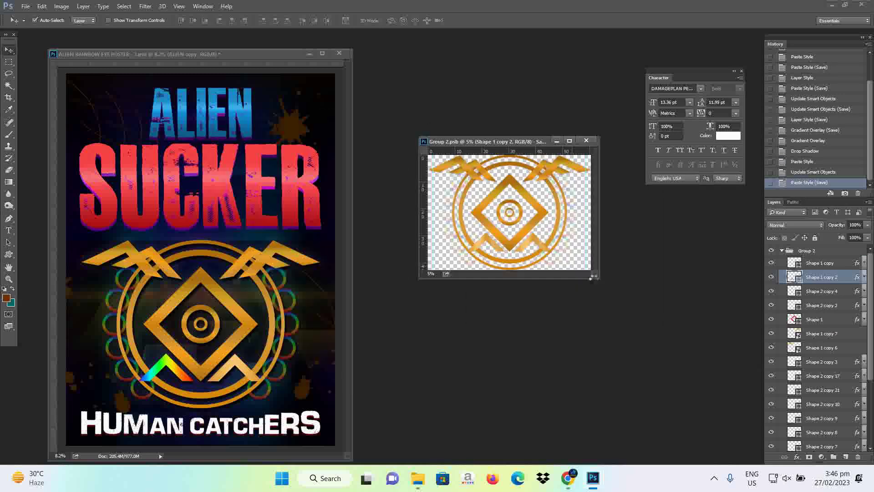
key(ctrl+s)
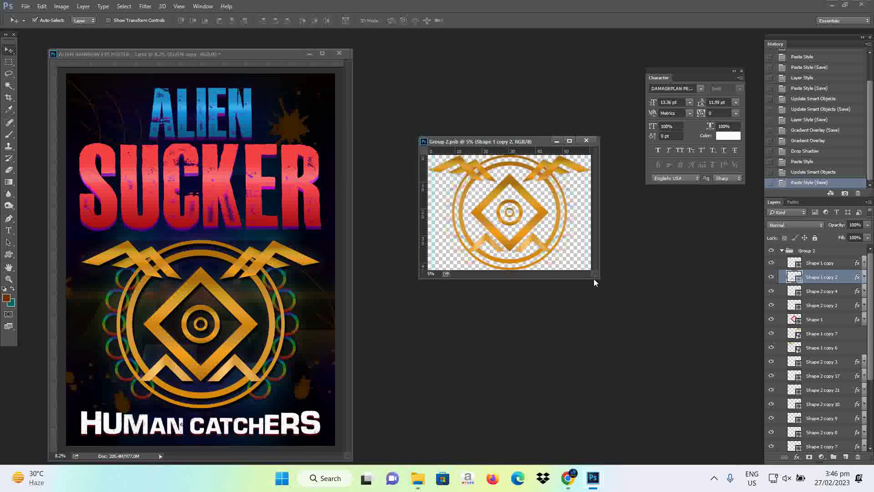
drag(595, 278, 635, 332)
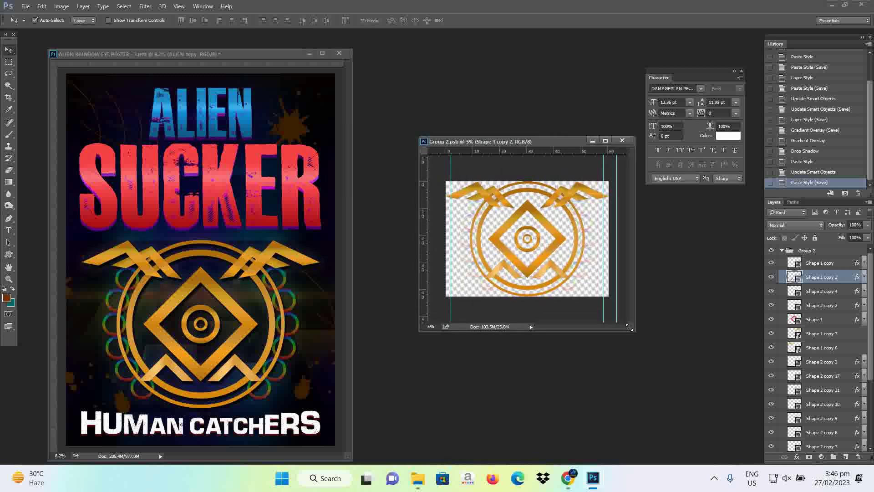
click(622, 141)
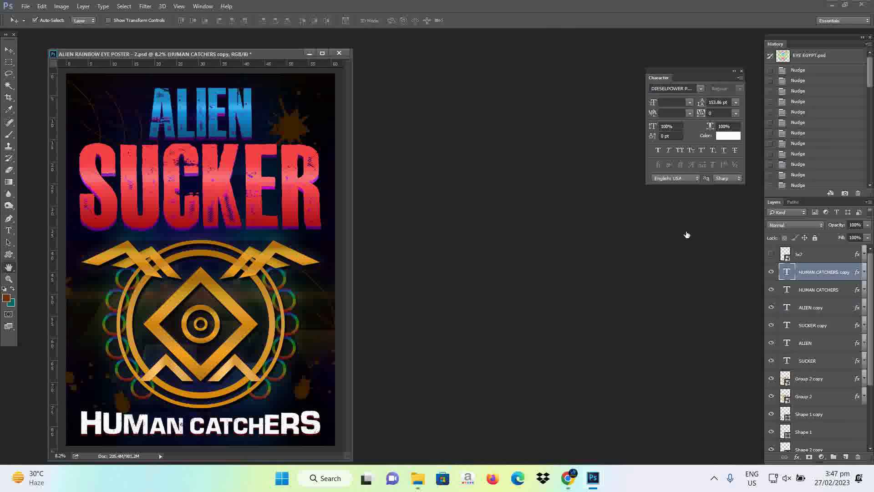
Enable a Color Overlay on the HUMAN CATCHERS copy layer and start with a yellow hue.
double_click(857, 272)
drag(190, 28, 455, 158)
click(384, 285)
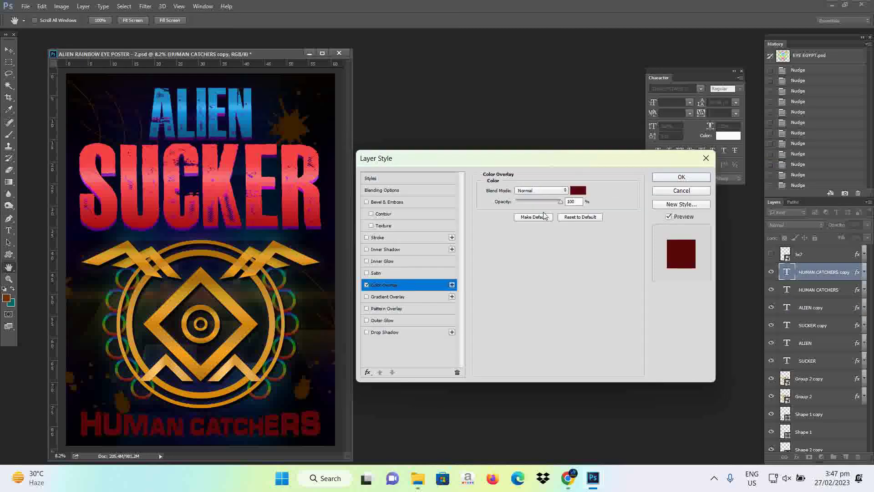
click(578, 190)
click(551, 187)
click(458, 92)
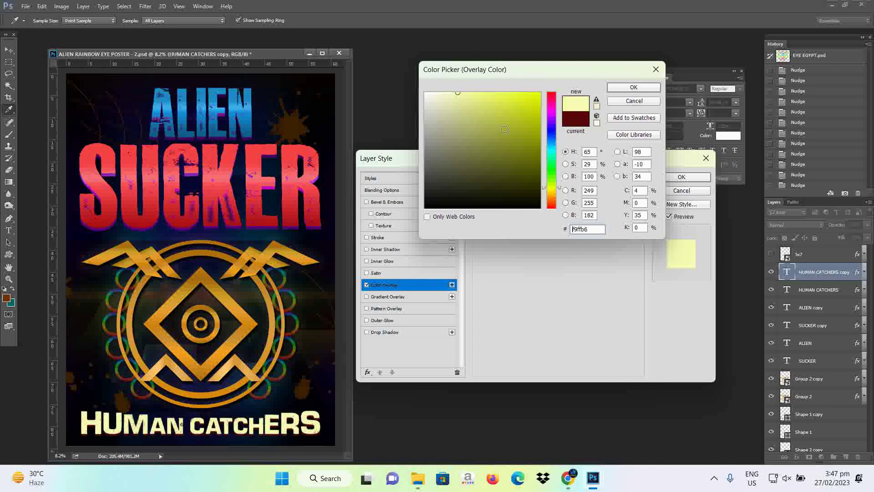
Settle the overlay colour on bright yellow ffe400 and confirm it.
drag(552, 186, 551, 192)
click(524, 100)
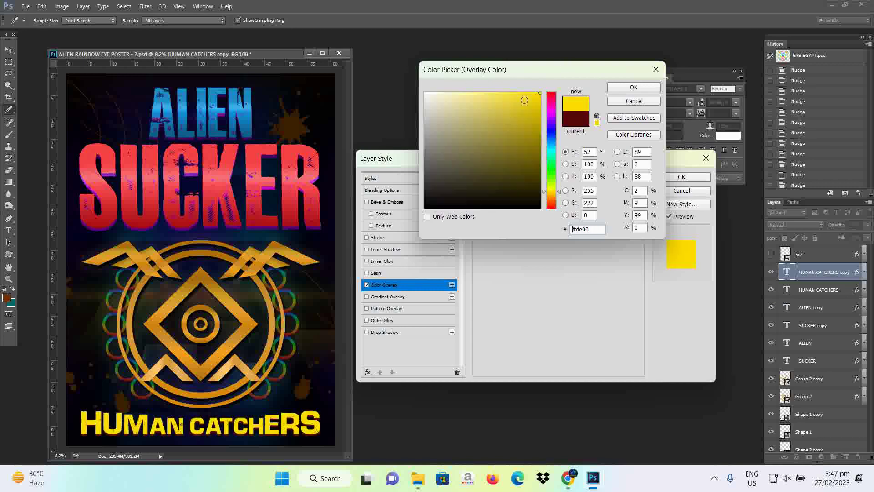
drag(524, 100, 541, 92)
drag(559, 184, 563, 199)
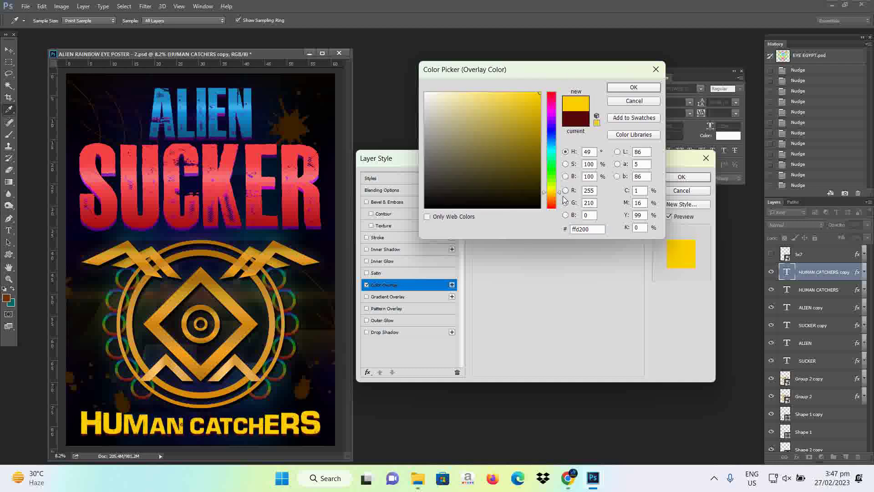
drag(500, 137, 427, 101)
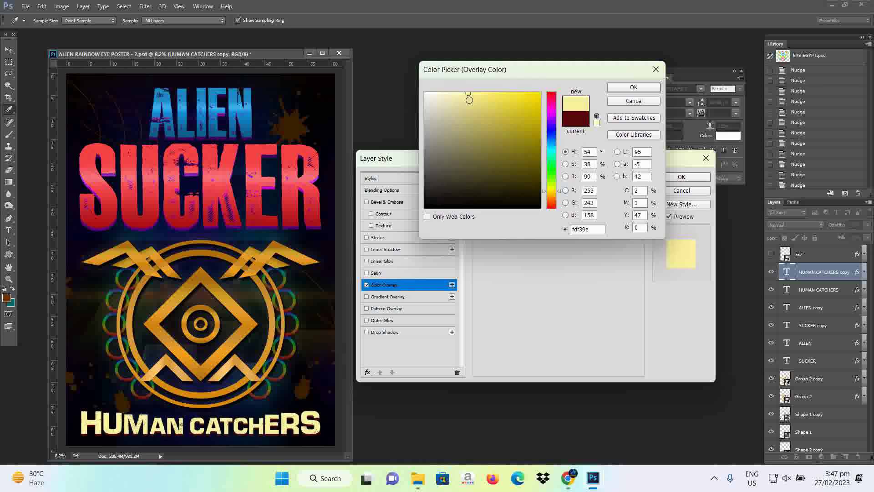
mouse_move(426, 102)
mouse_down()
mouse_move(521, 93)
mouse_move(439, 122)
mouse_move(540, 92)
mouse_up()
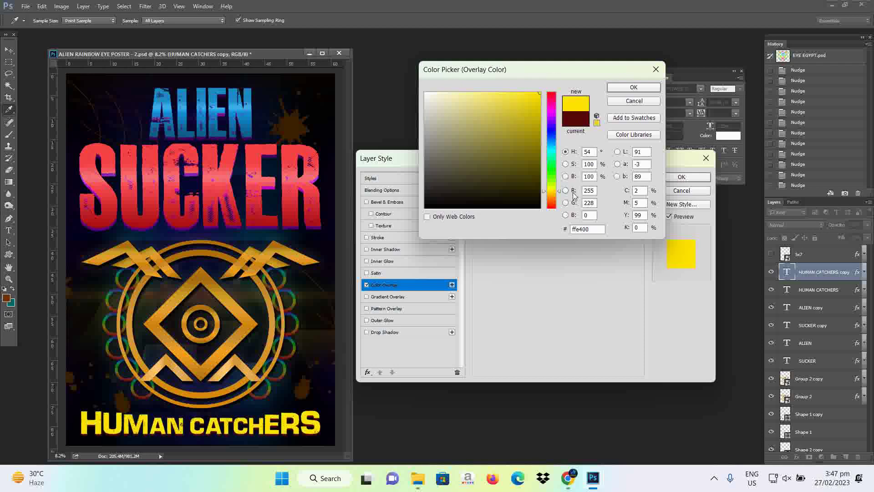
click(633, 87)
Apply the yellow overlay, then paste SUCKER copy's layer style onto HUMAN CATCHERS copy.
key(Return)
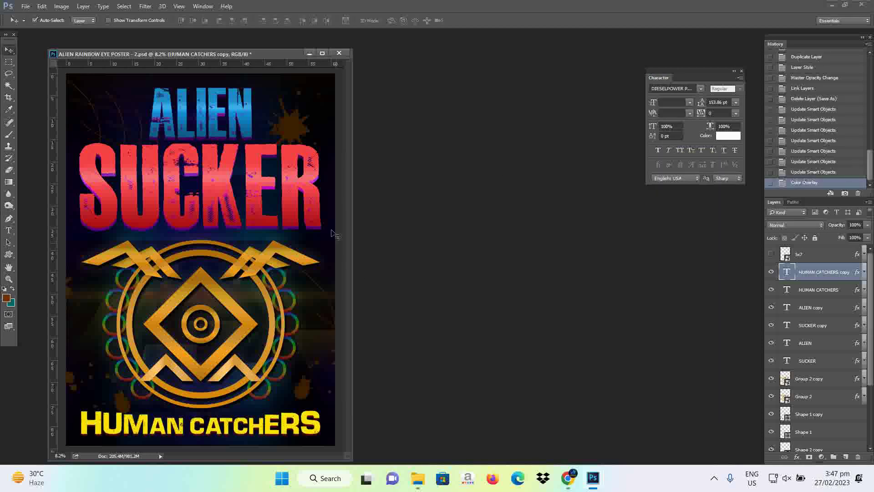
click(825, 325)
right_click(826, 325)
click(315, 425)
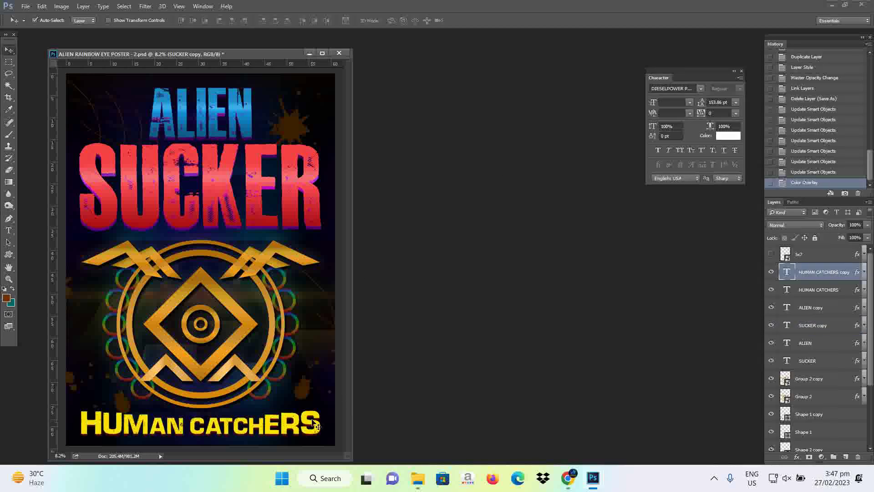
right_click(842, 279)
click(621, 443)
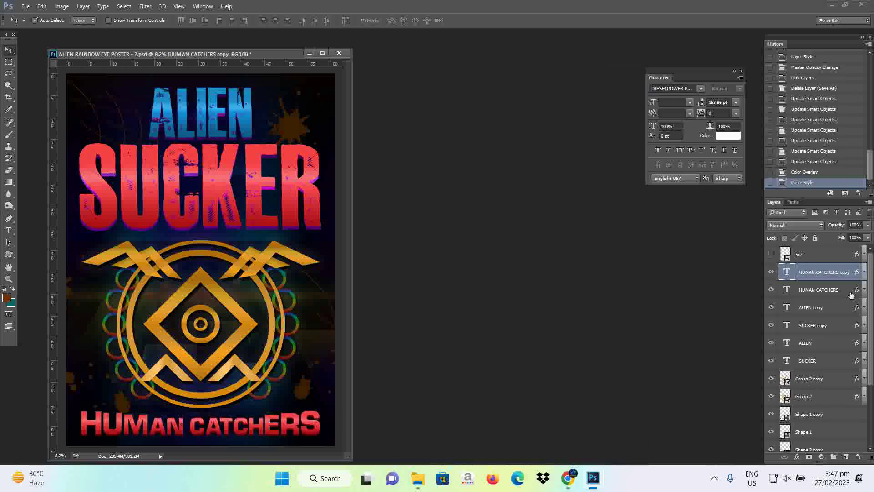
In the HUMAN CATCHERS gradient, set the leftmost colour stop to orange.
double_click(857, 272)
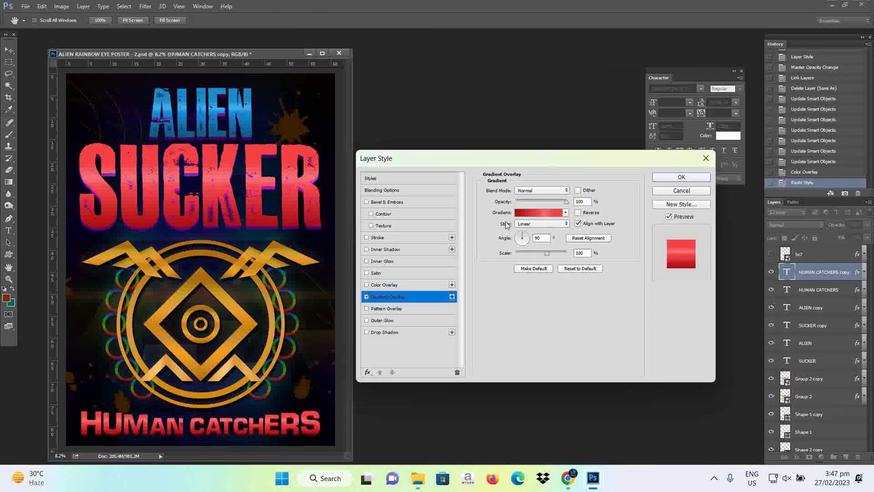
click(538, 212)
click(625, 241)
click(666, 278)
click(553, 190)
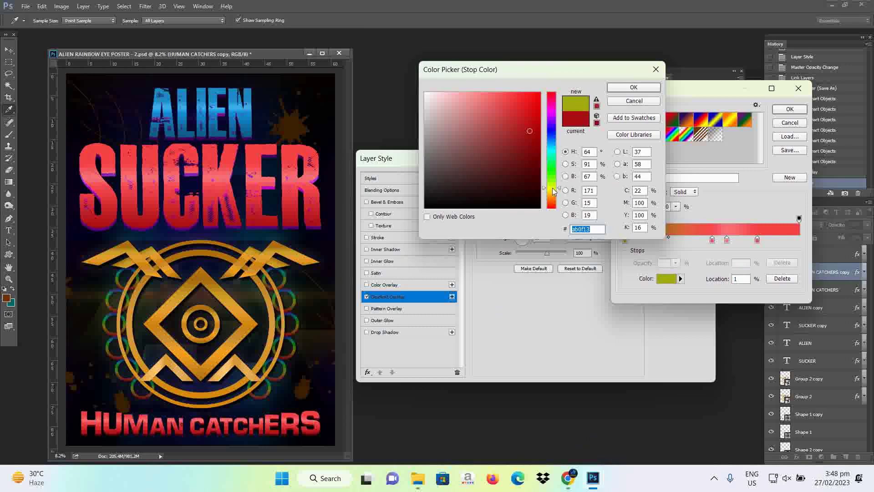
click(540, 93)
drag(551, 188, 560, 202)
click(529, 102)
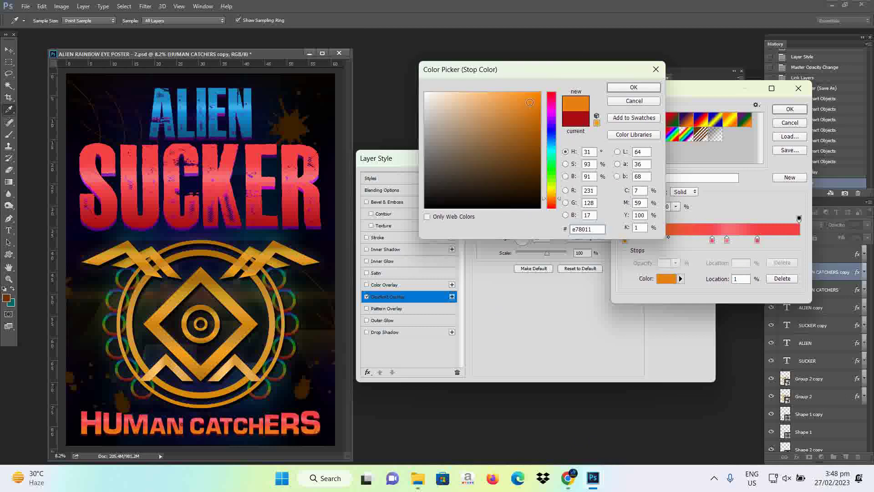
click(529, 95)
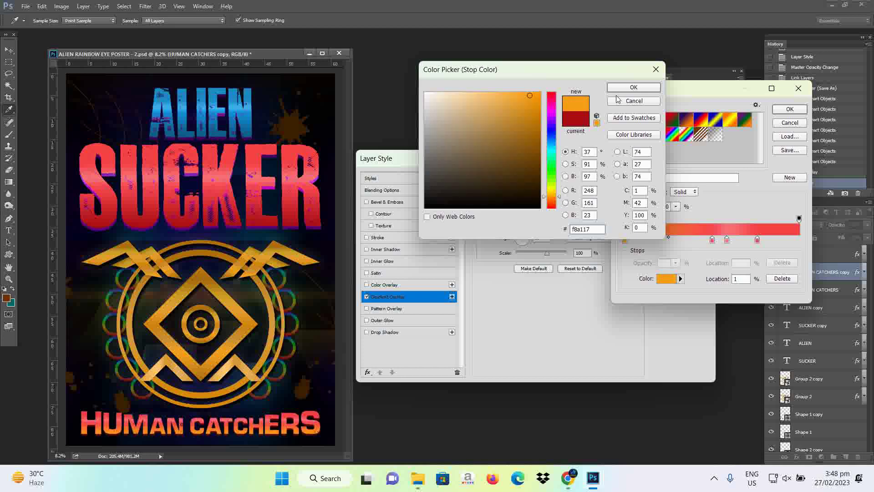
click(633, 87)
Recolour the 50% gradient stop to a light orange.
click(712, 240)
click(670, 278)
click(642, 102)
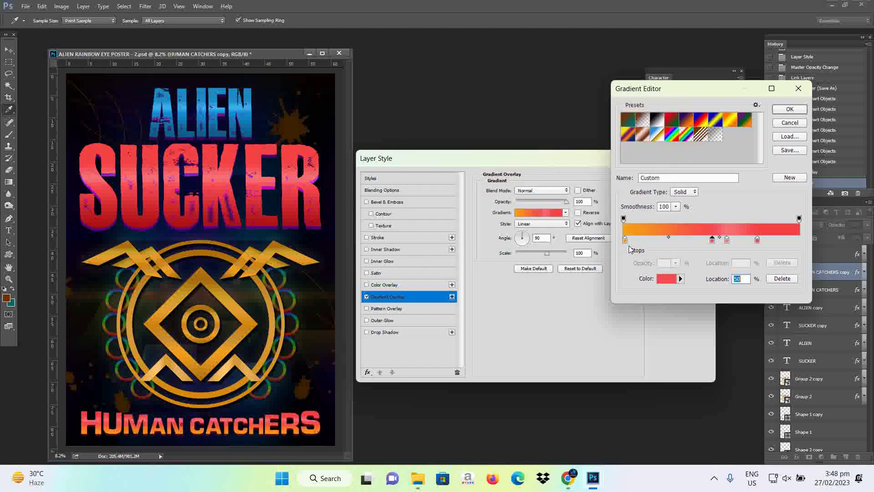
click(625, 240)
double_click(625, 240)
key(Return)
click(712, 239)
double_click(712, 239)
click(669, 230)
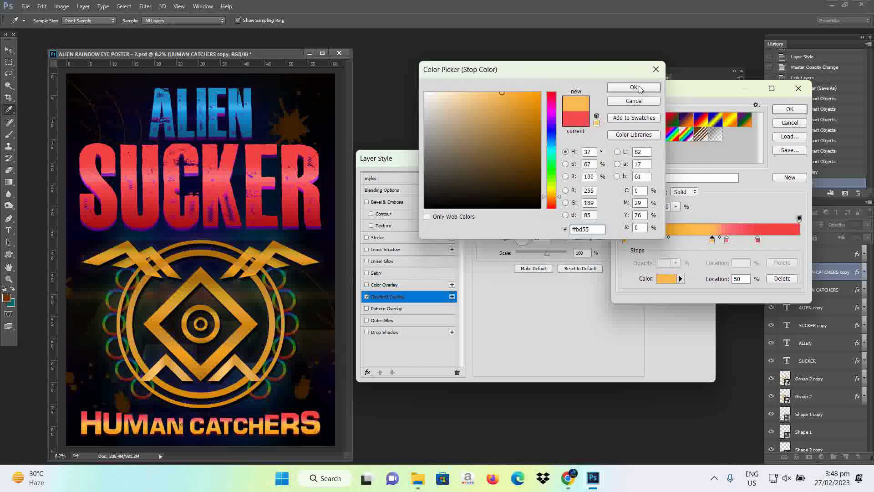
click(640, 88)
click(726, 240)
Set the 76% and 59% stops to orange f8a117, lightening the 59% stop.
click(757, 240)
double_click(757, 240)
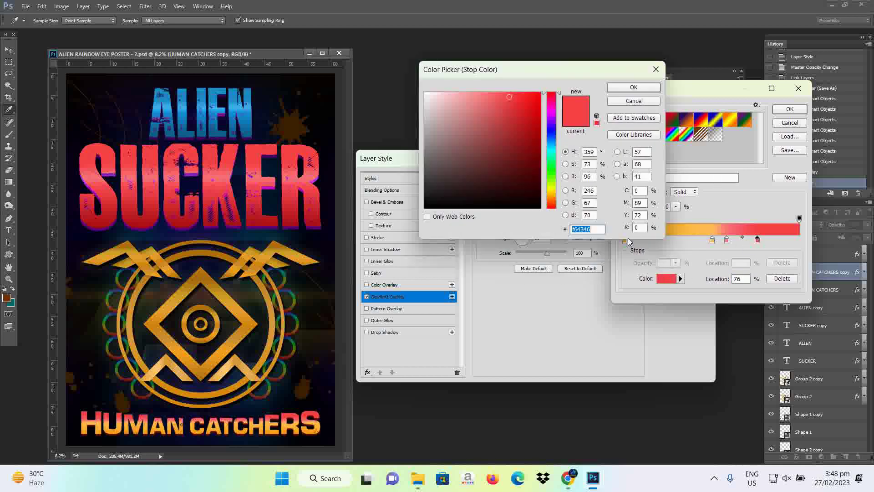
text(f8a117)
click(637, 88)
click(727, 239)
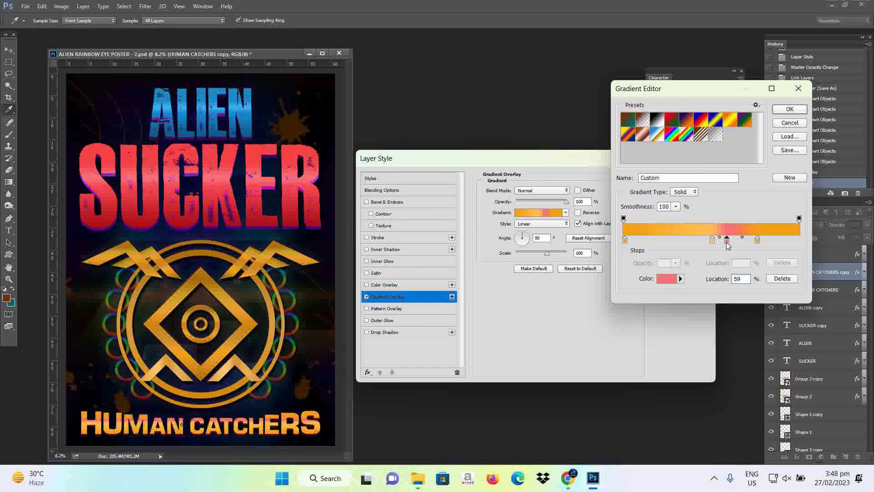
double_click(727, 240)
text(f8a117)
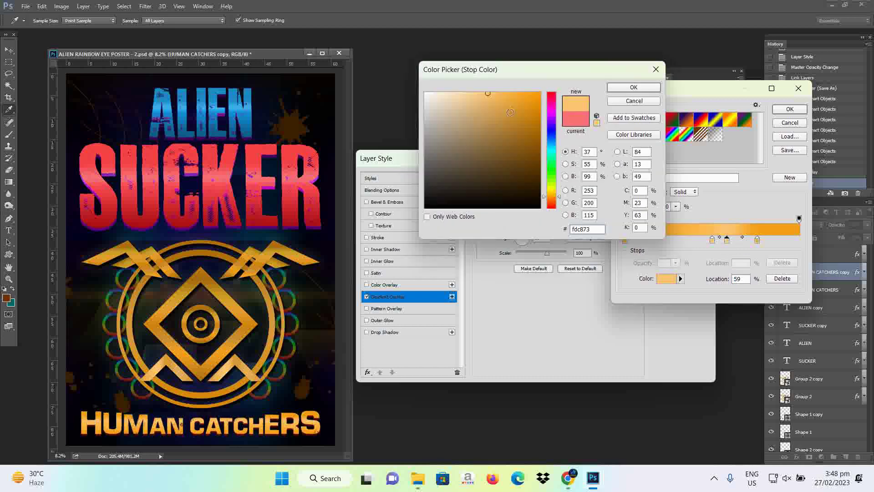
click(492, 94)
click(634, 87)
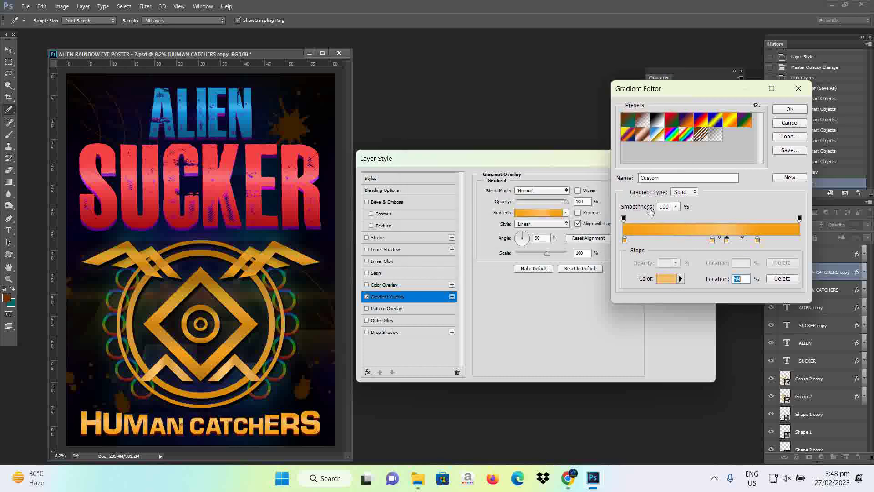
Turn the 76% stop pale yellow and the first stop pale gold.
double_click(625, 239)
drag(561, 200, 561, 192)
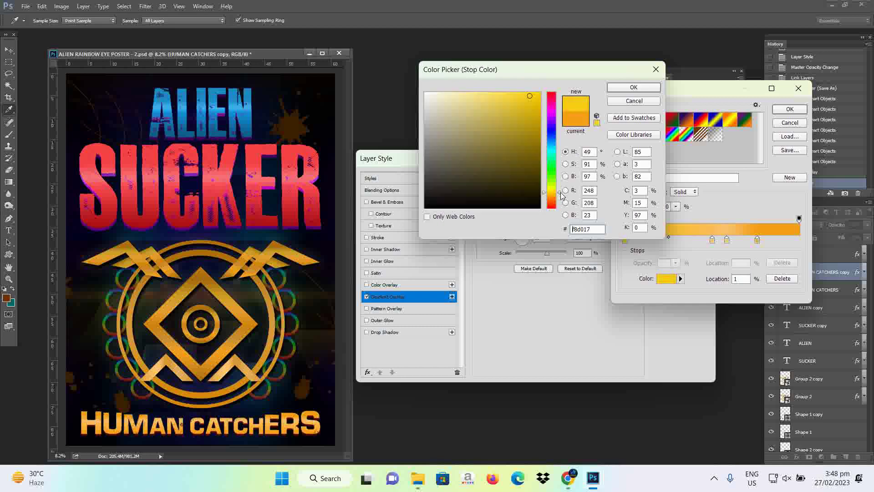
click(636, 88)
double_click(757, 240)
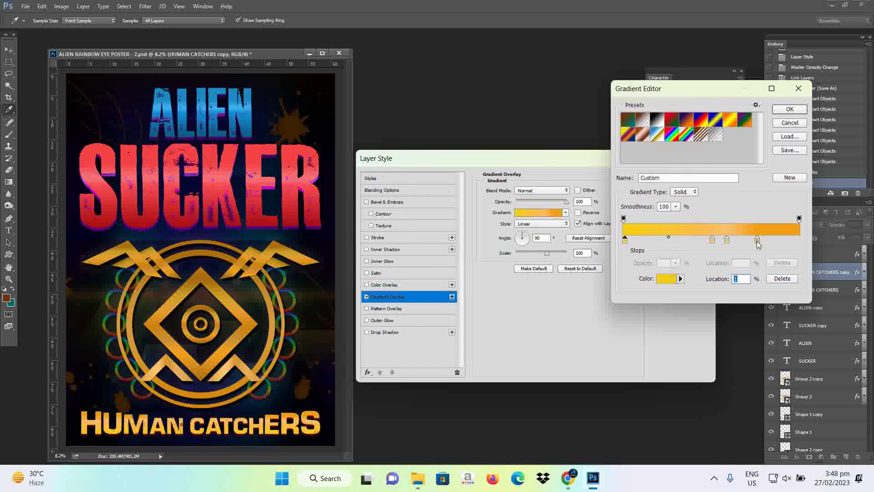
drag(558, 197, 558, 192)
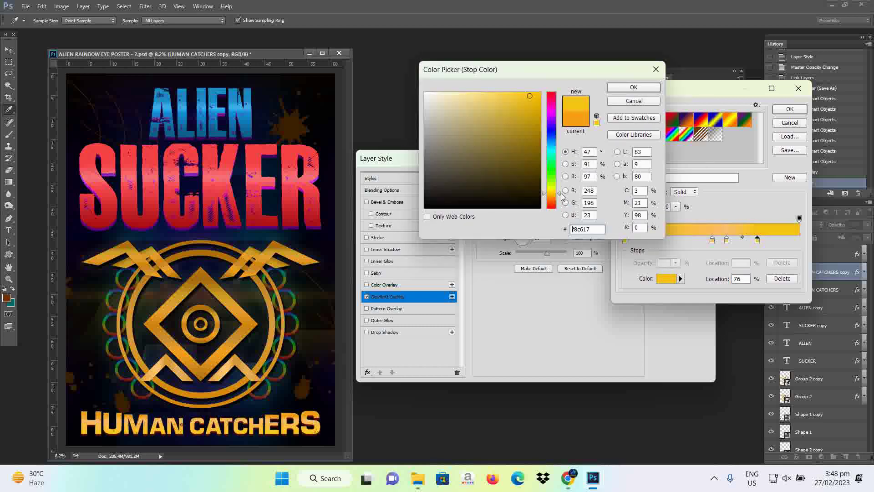
drag(478, 99, 467, 94)
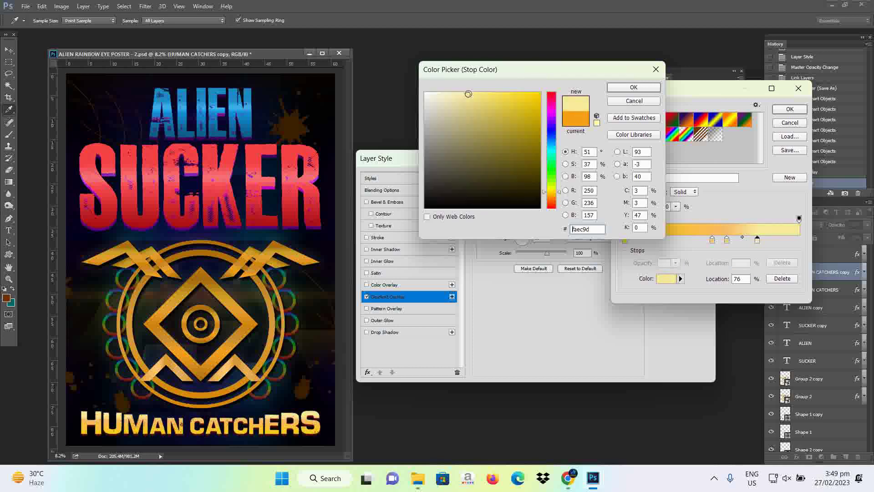
click(633, 87)
double_click(625, 240)
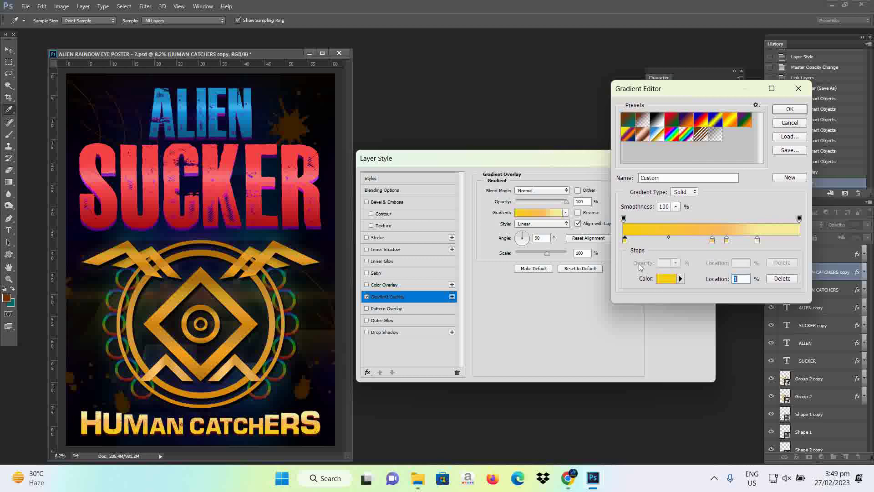
click(479, 97)
click(633, 86)
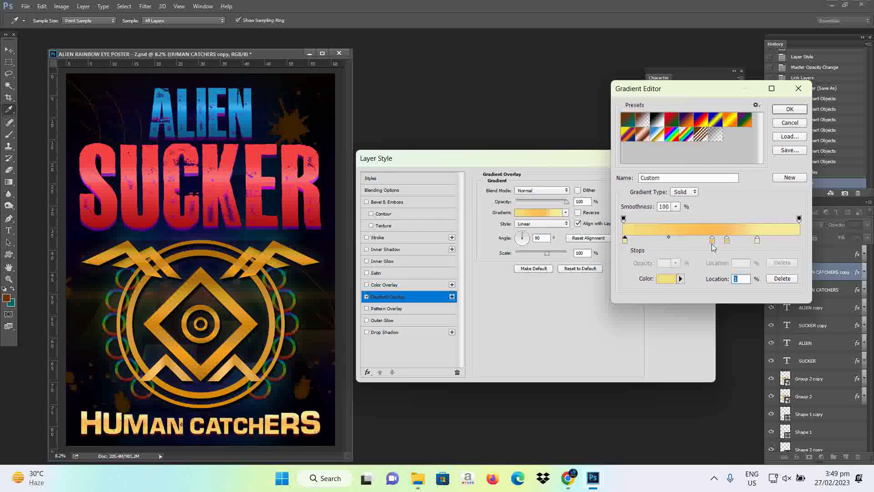
Make the 50% stop cream-grey and the 59% stop near-white, then apply the gradient.
click(711, 240)
click(665, 278)
click(478, 94)
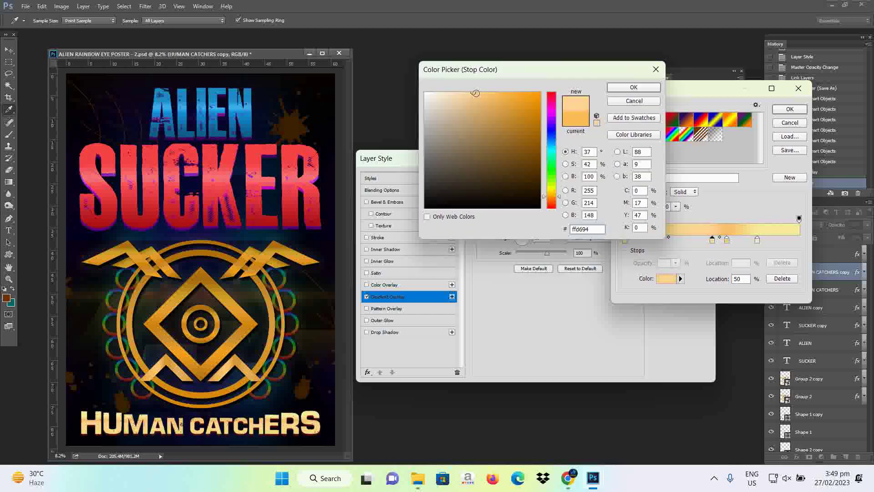
click(452, 88)
click(426, 110)
click(634, 87)
click(726, 239)
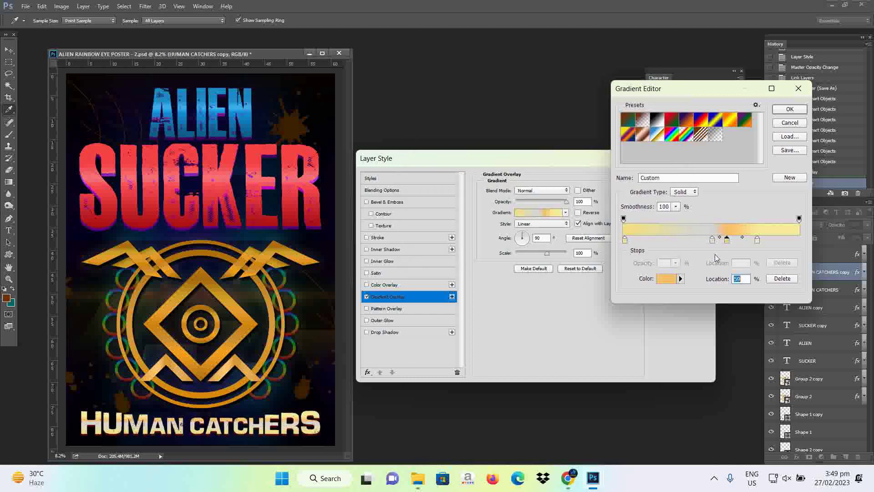
click(665, 279)
click(426, 102)
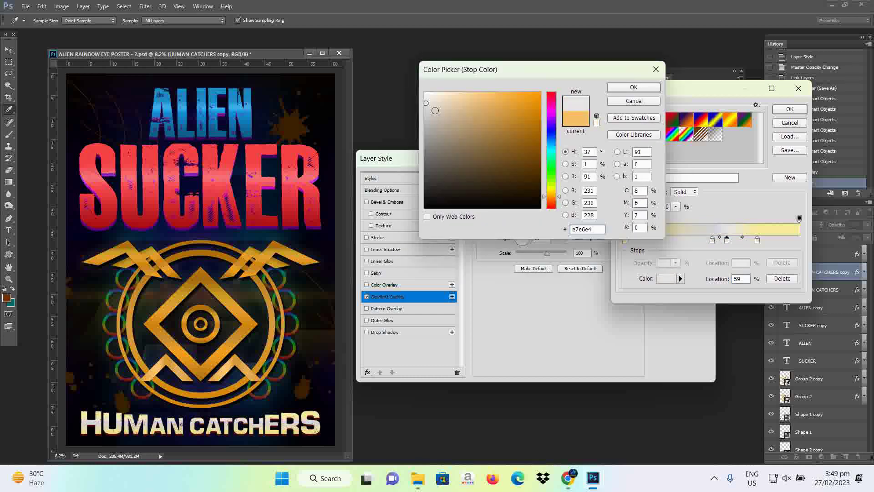
click(425, 101)
key(Return)
key(Return)
key(Return)
Switch to full-screen view and scroll around to inspect the HUMAN CATCHERS text.
scroll(293, 374, up, 1)
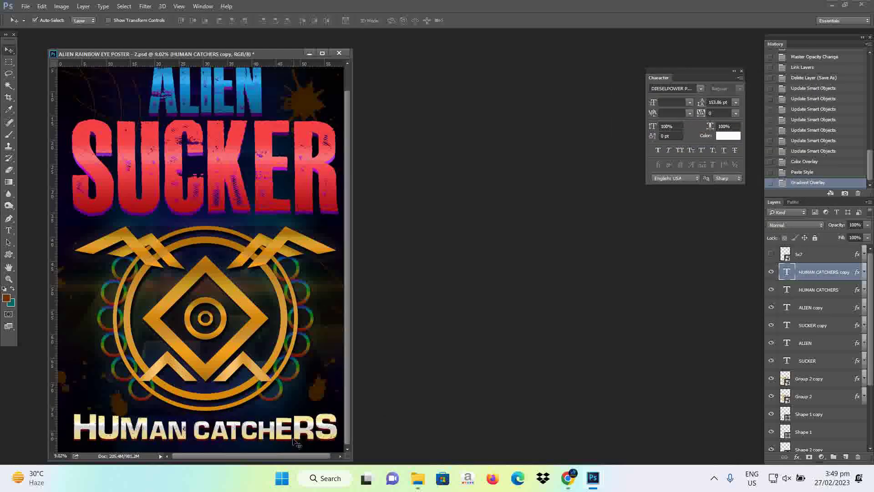
scroll(294, 373, up, 4)
scroll(294, 374, up, 2)
scroll(293, 373, down, 3)
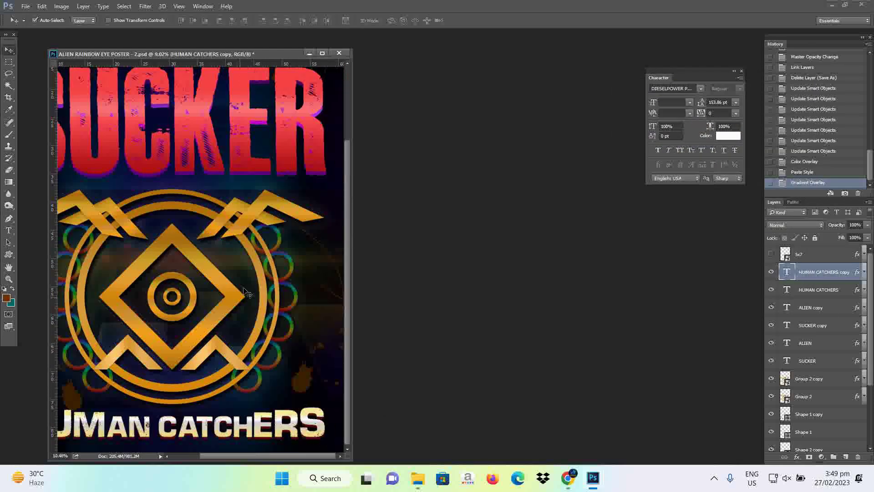
key(f)
scroll(372, 397, up, 1)
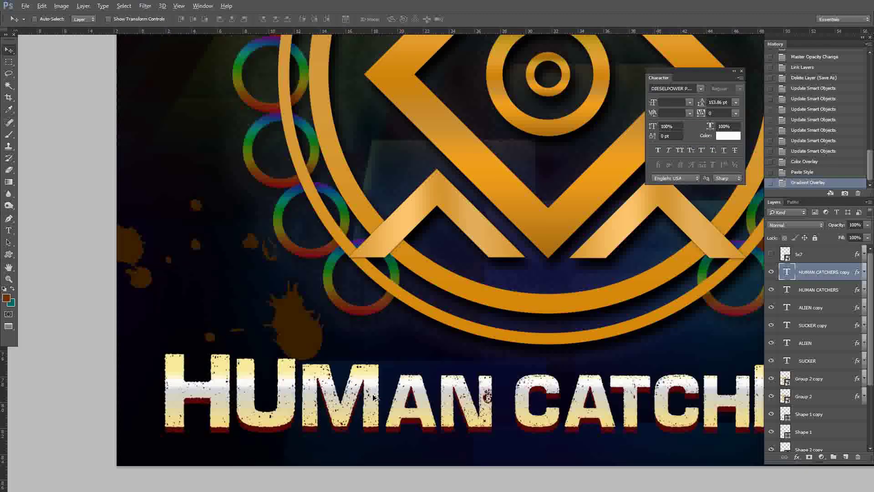
scroll(328, 364, up, 1)
scroll(242, 321, down, 1)
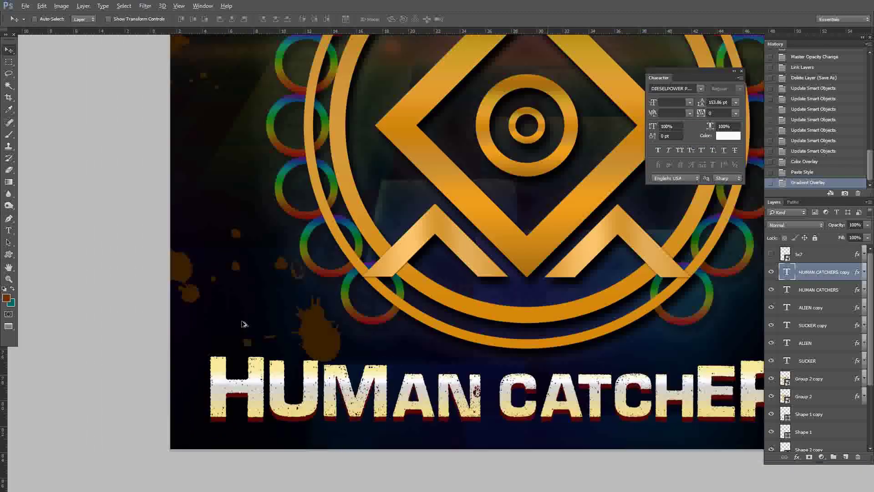
scroll(242, 322, down, 1)
scroll(242, 322, down, 1)
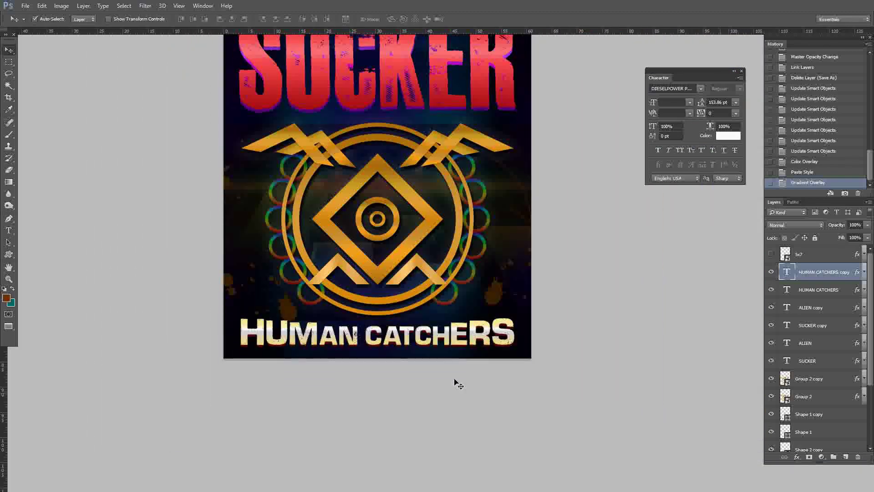
Change the HUMAN CATCHERS gradient's first stop to a muted gold and apply it.
double_click(856, 273)
drag(455, 199, 531, 142)
click(496, 281)
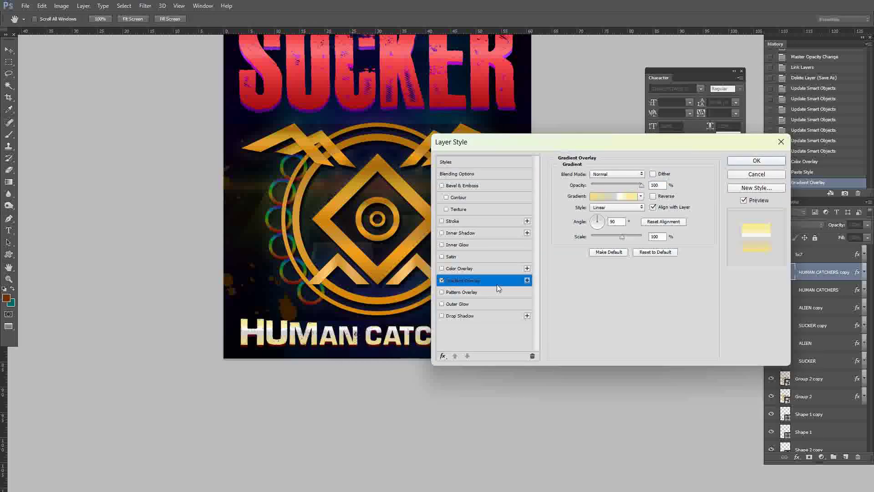
click(601, 195)
click(625, 239)
click(666, 278)
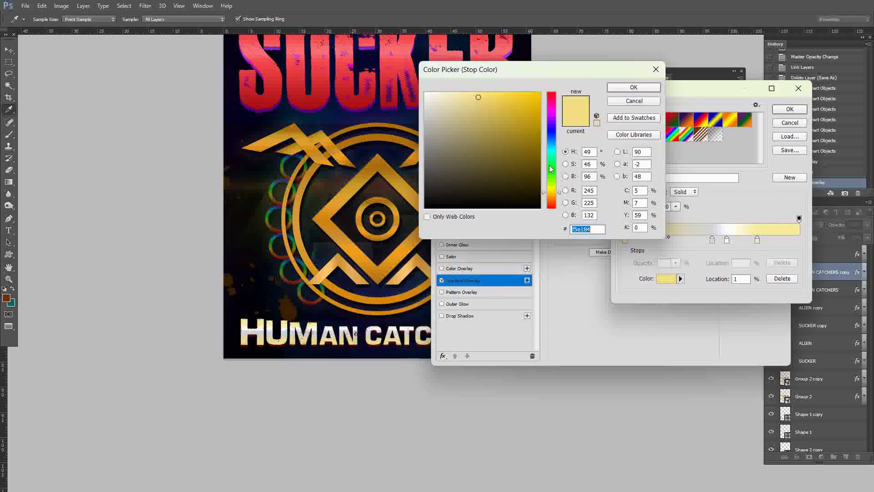
drag(540, 69, 398, 62)
key(Return)
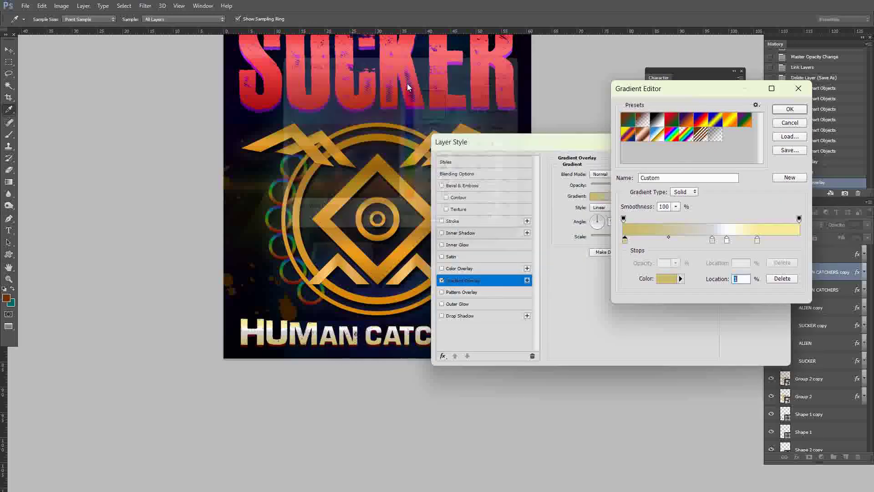
key(Return)
key(Return)
Save ALIEN RAINBOW EYE POSTER - 2.psd and view it fit to screen in full-screen mode.
scroll(238, 357, up, 3)
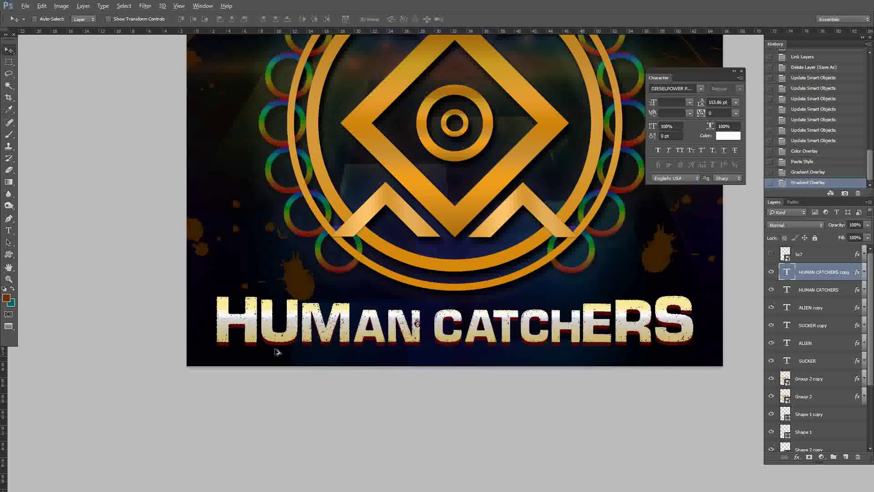
scroll(306, 327, down, 1)
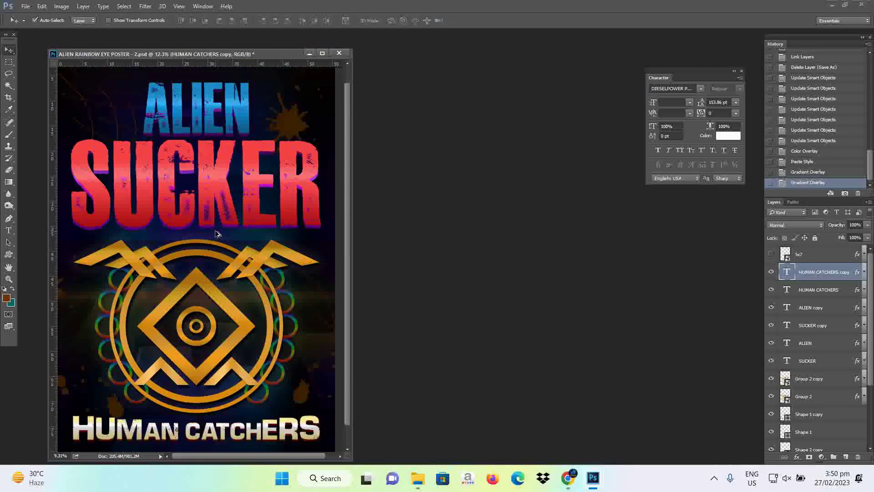
drag(244, 54, 261, 29)
key(ctrl+s)
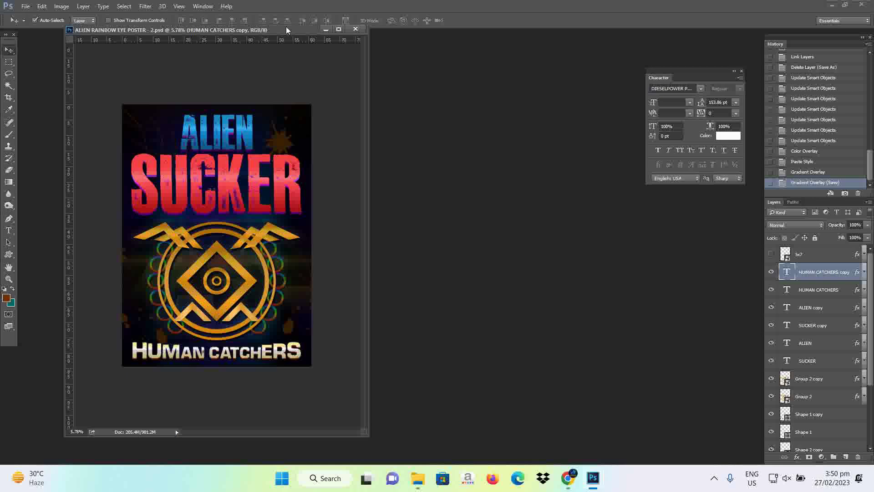
drag(286, 28, 455, 46)
key(ctrl+0)
key(f)
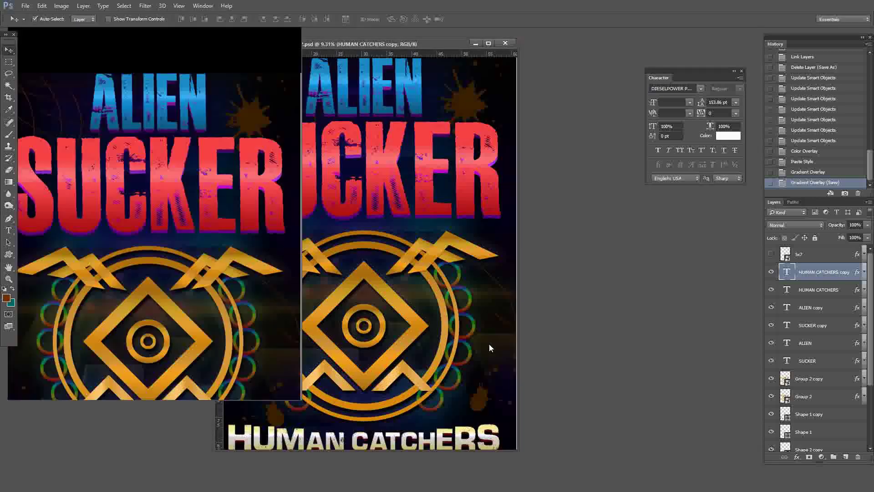